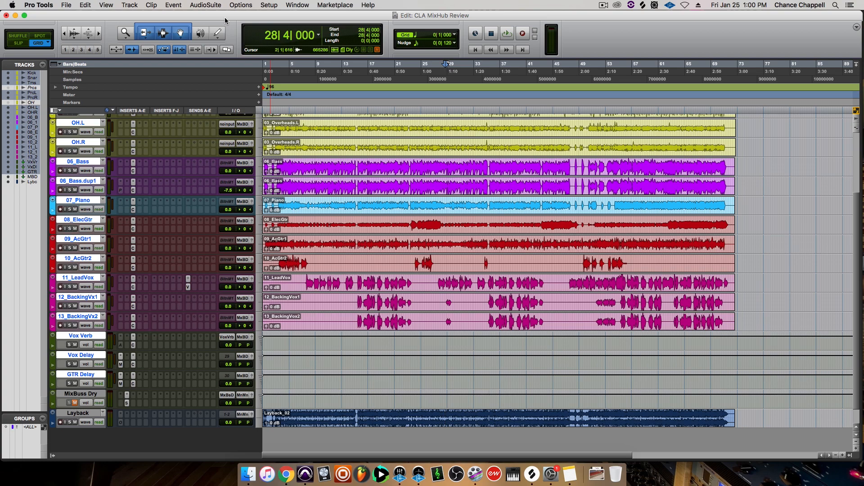
Step: Play the layback mix from bar 28 for a while, stop it and switch to the mix window
key("space")
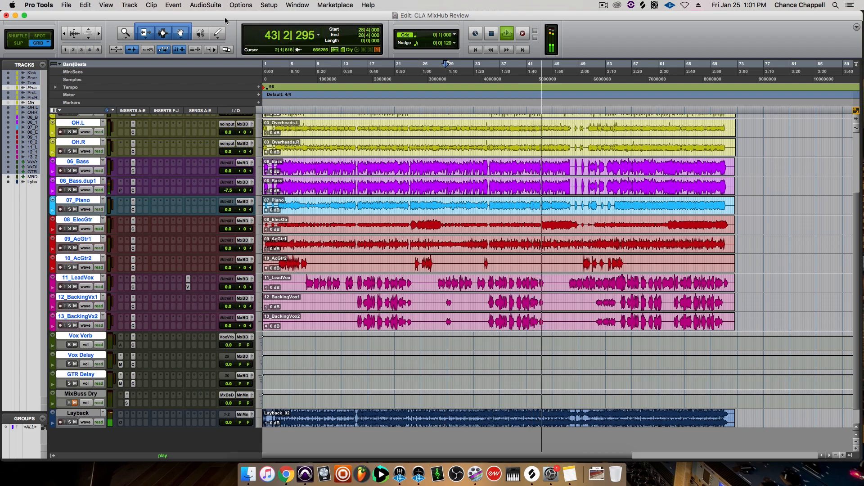
key("space")
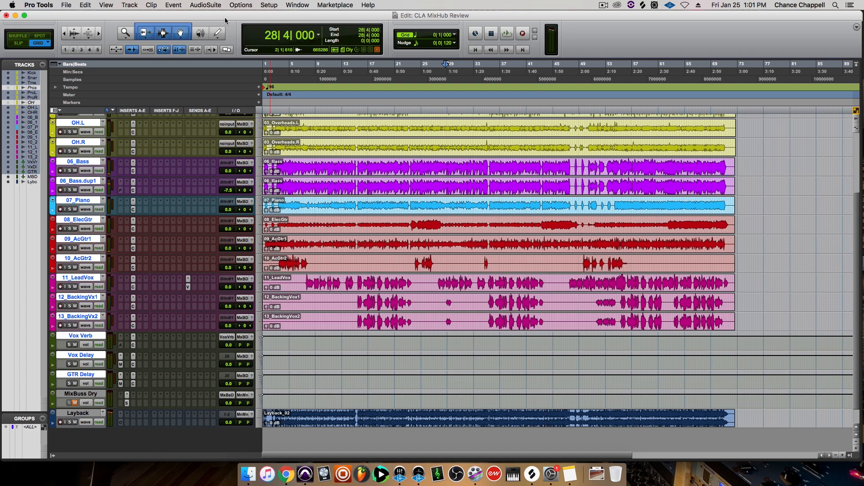
key("super+equal")
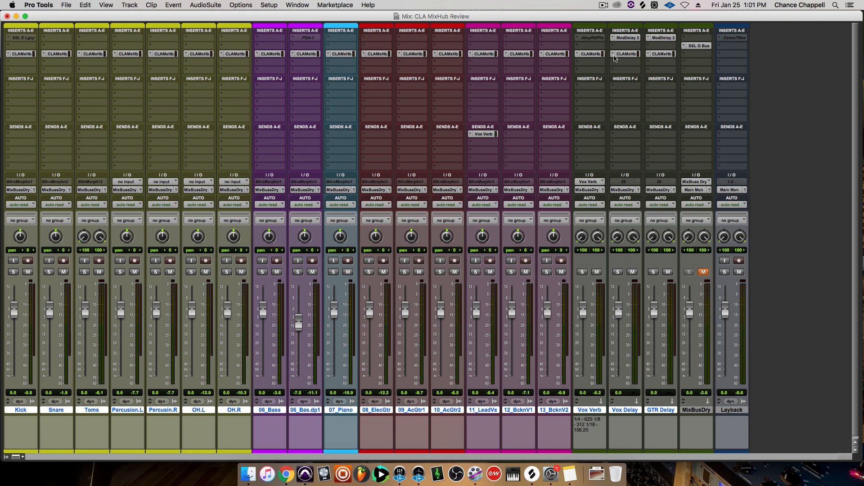
Step: Open the SSL G bus compressor on MixBuss Dry, mute the Layback track and unmute MixBuss Dry
left_click(703, 46)
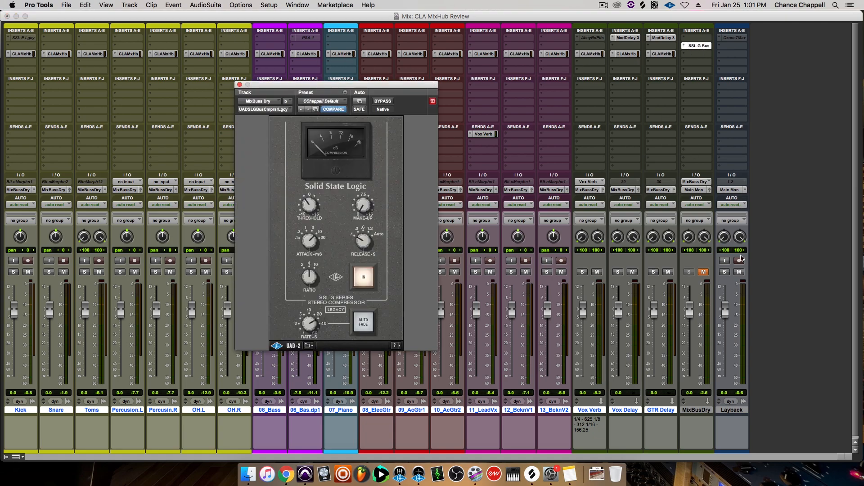
left_click(738, 271)
left_click(703, 272)
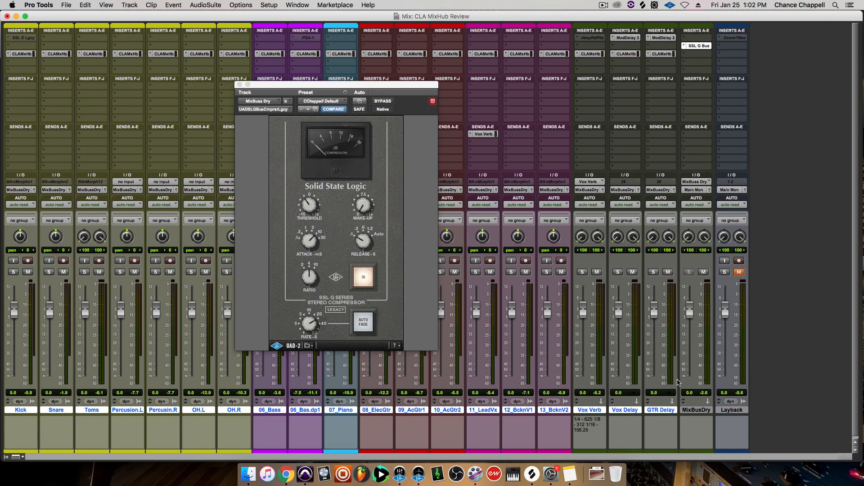
Step: Open CLA MixHub on the Kick track and examine its insert slot's plug-in options and place in the chain
left_click(22, 53)
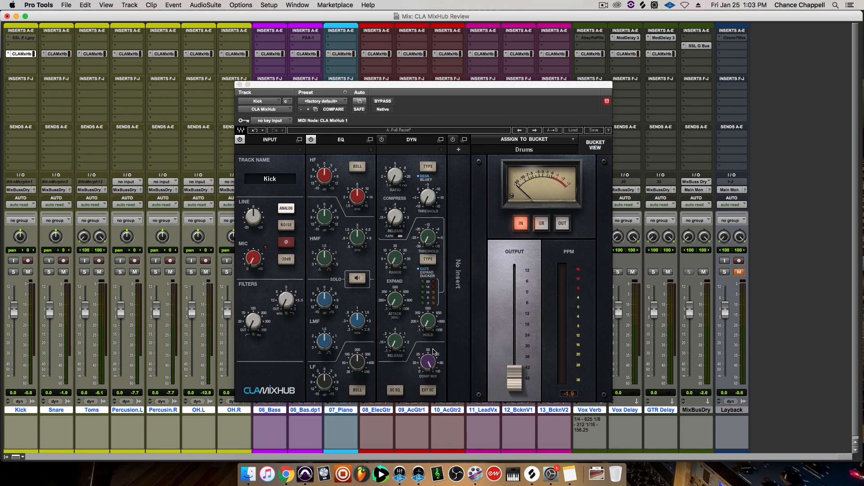
left_click(465, 153)
mouse_move(489, 158)
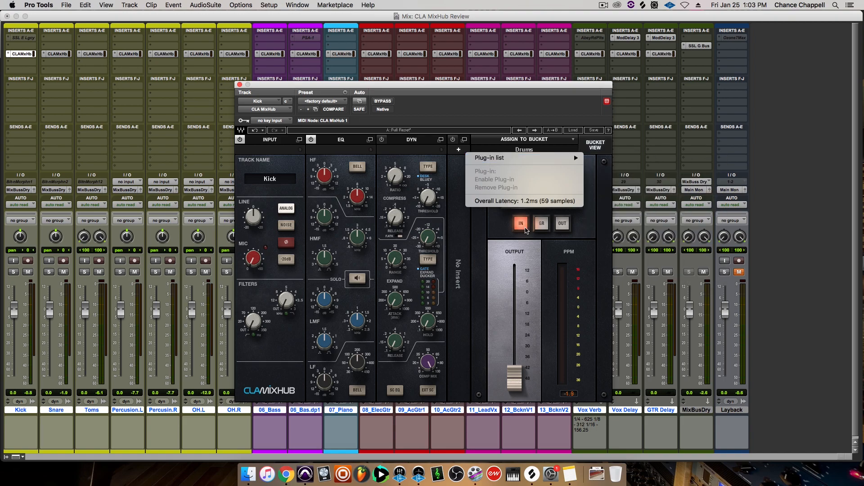
left_click(462, 269)
left_click_drag(462, 249, 319, 247)
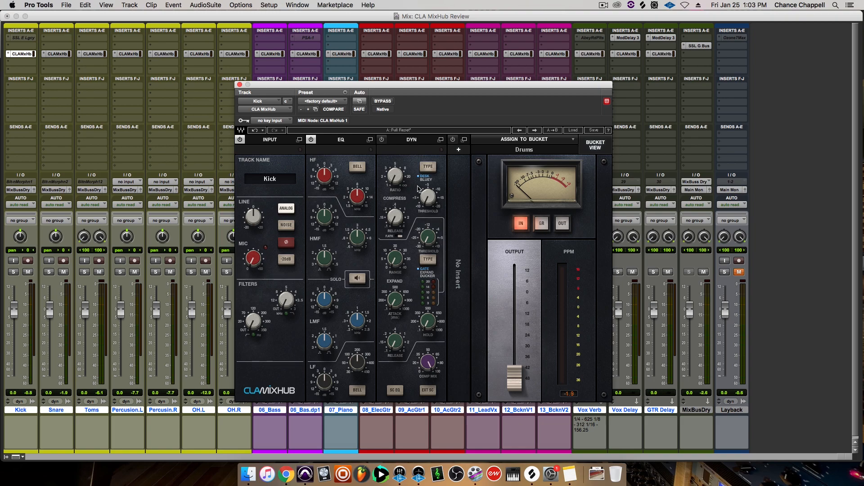
Step: Toggle the Kick channel's compressor type between Desk and Bluey, ending on Desk
left_click(430, 167)
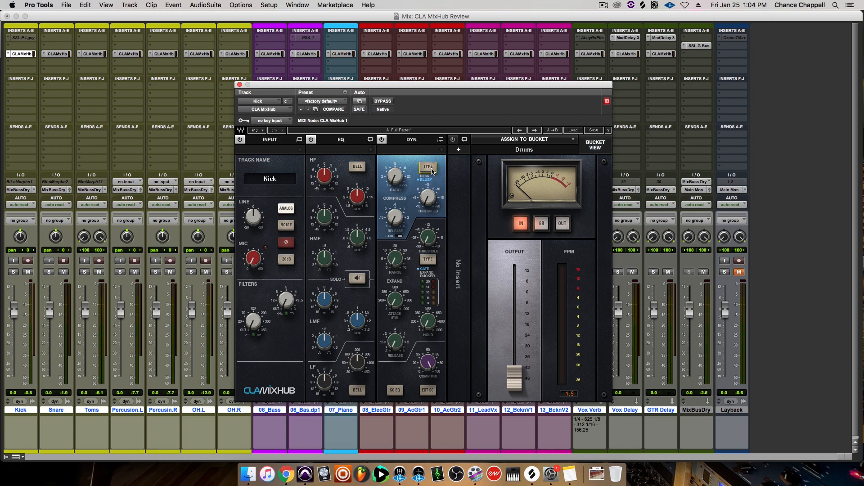
left_click(430, 168)
left_click(430, 167)
left_click(430, 168)
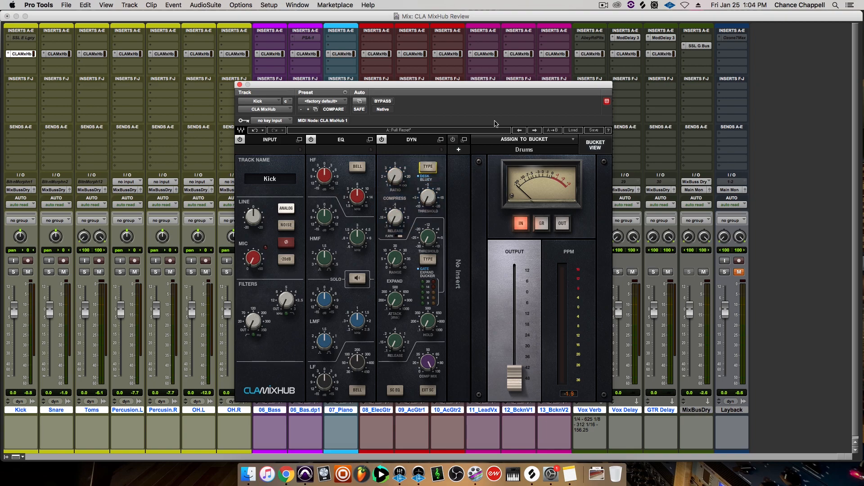
Step: Switch MixHub to bucket view and show the input section of all Drums channels
left_click(598, 145)
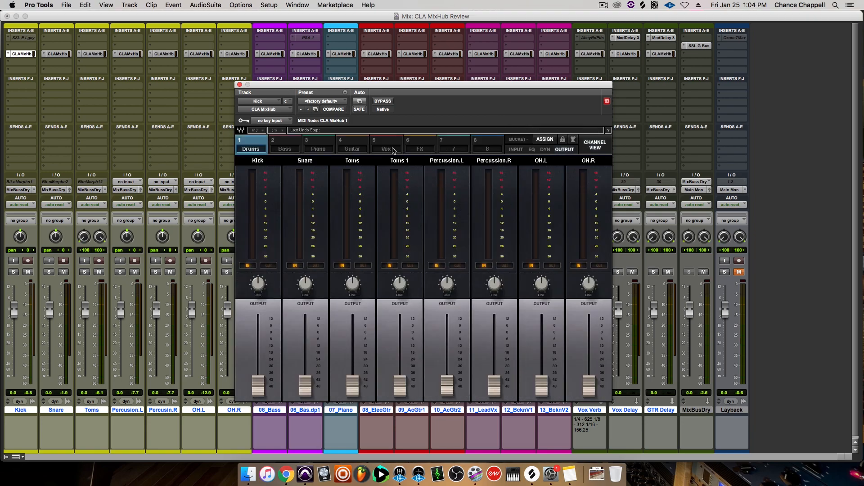
left_click(513, 150)
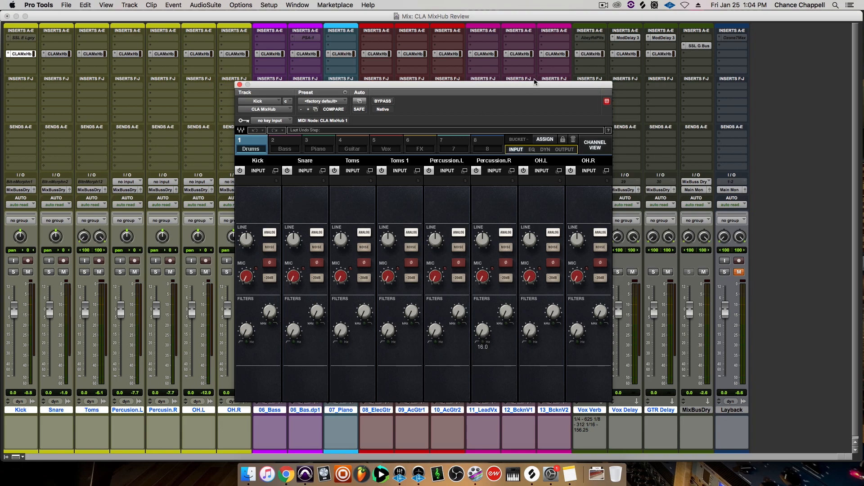
Step: Inspect the Vox Verb track's MixHub channel with its Abbey Road Plates insert, and the Vox Delay track's Mod Delay III
left_click(585, 54)
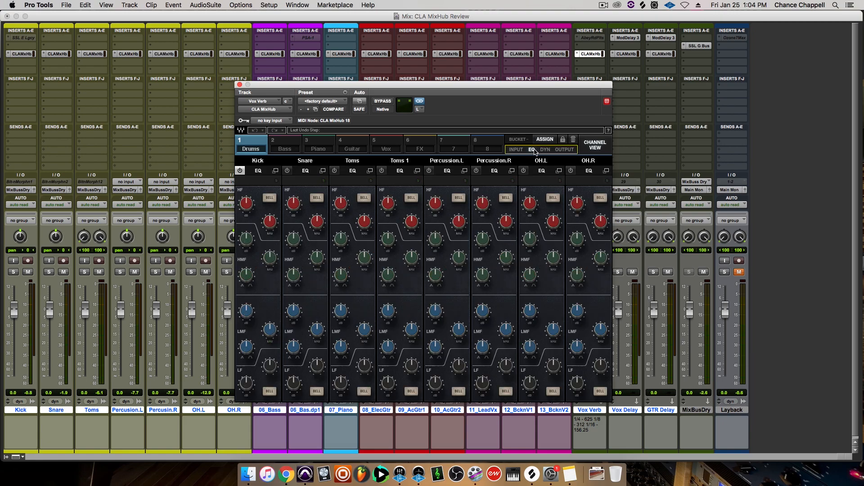
left_click(584, 148)
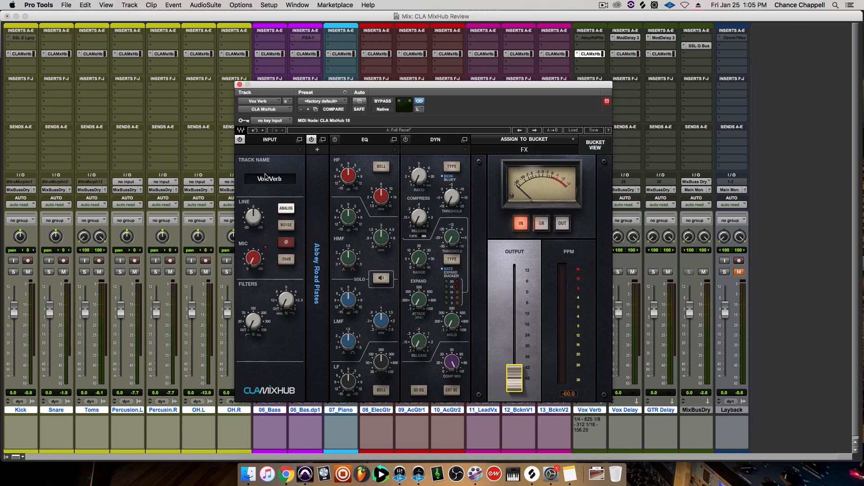
mouse_move(279, 303)
left_click(624, 38)
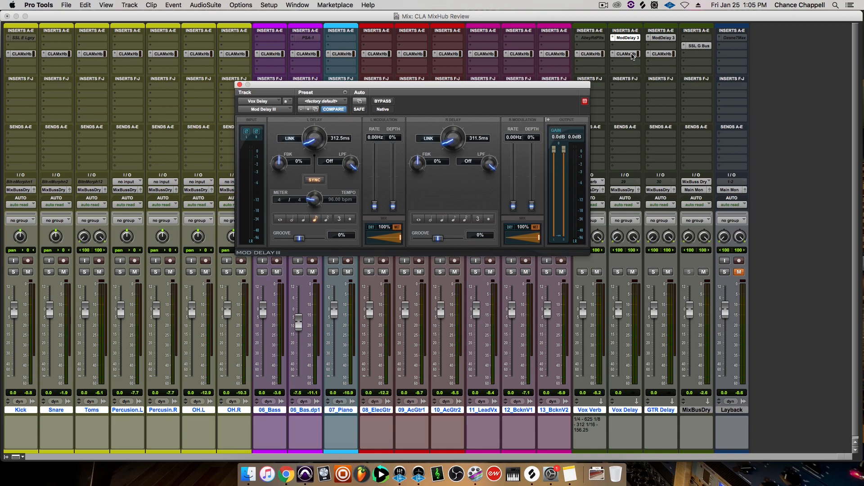
Step: Reopen the Kick track's CLA MixHub in bucket view and display the Drums bucket's output section
left_click(26, 57)
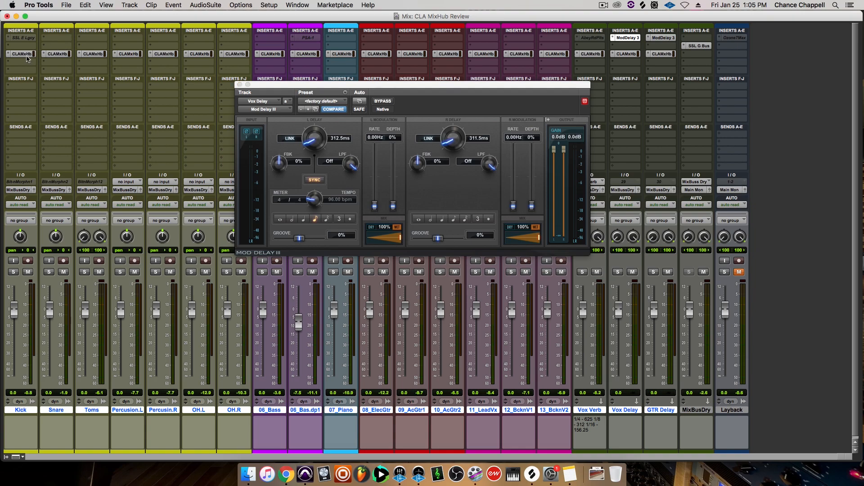
left_click(27, 56)
left_click(592, 145)
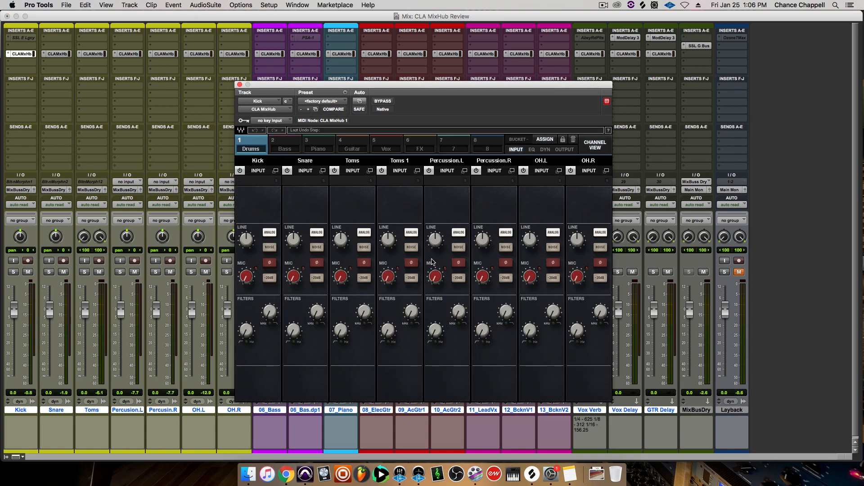
left_click(563, 150)
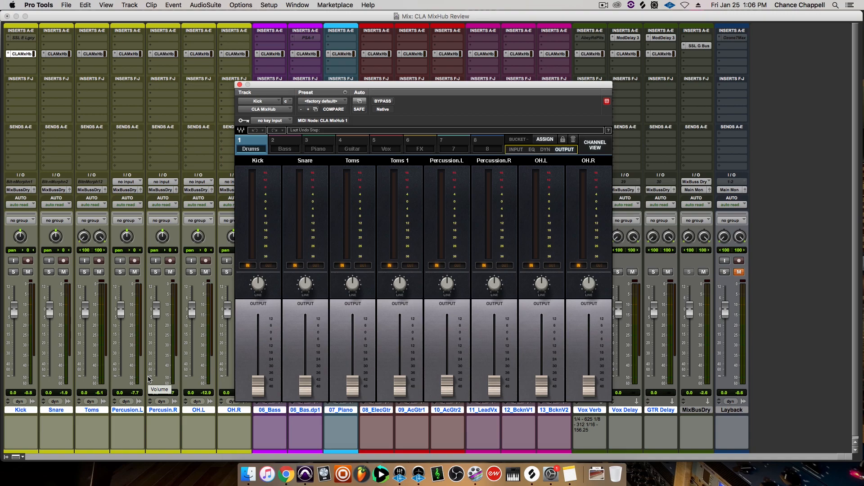
Step: Raise the Drums bucket's output faders for Kick to about -7.7, and for Snare, Toms and Toms 1 to balanced levels
left_click(258, 385)
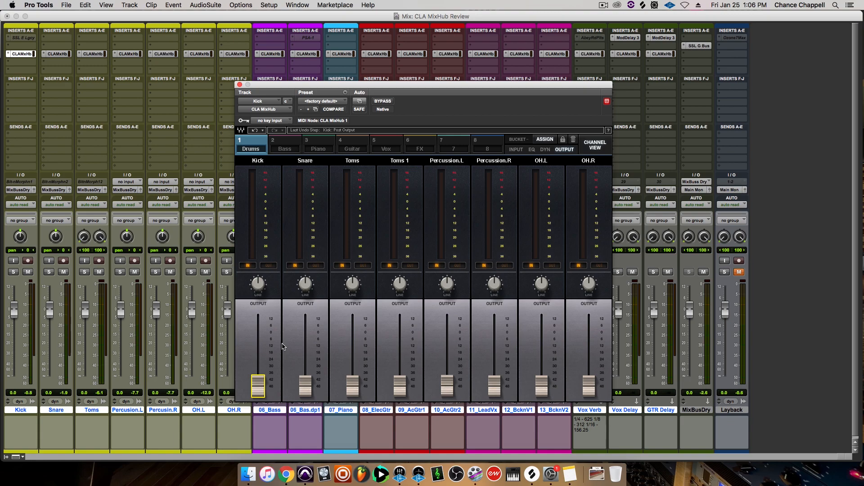
left_click_drag(257, 385, 264, 347)
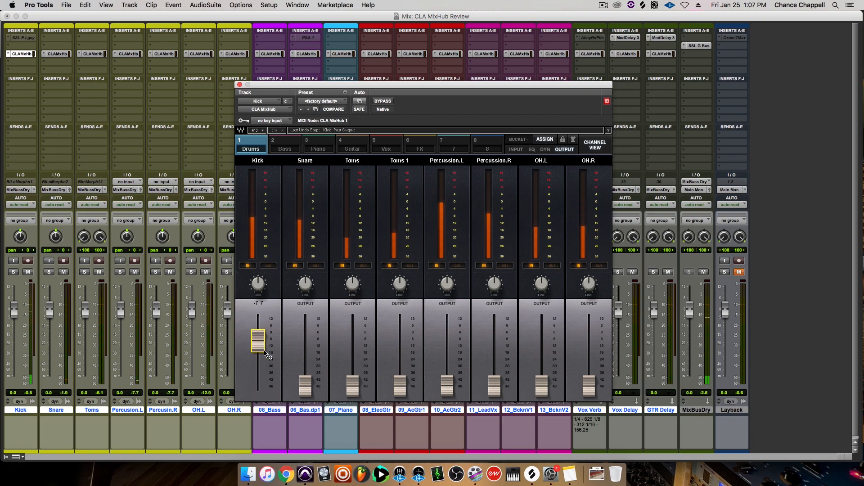
left_click_drag(305, 385, 305, 346)
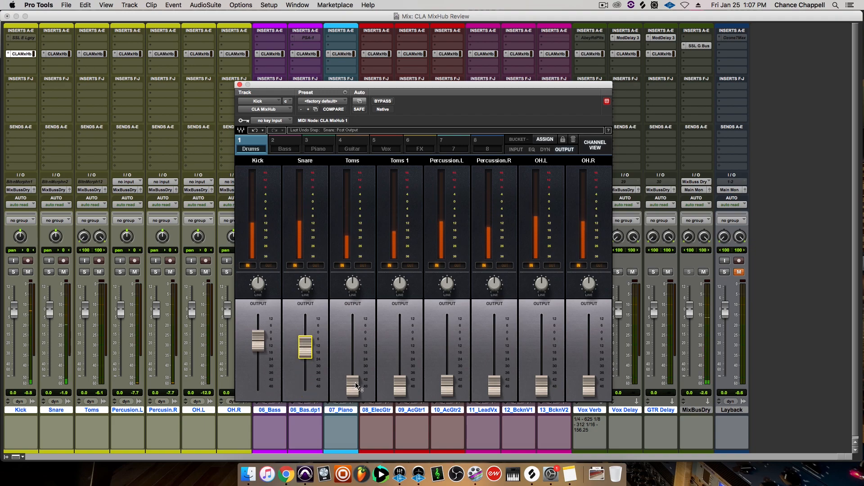
left_click_drag(357, 385, 353, 353)
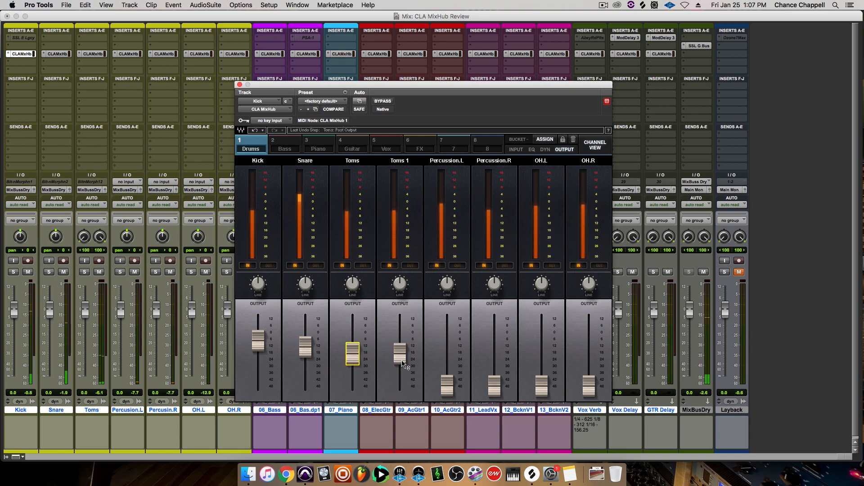
left_click_drag(403, 363, 403, 349)
Step: Raise the output faders for Percussion.L, Percussion.R, OH.L and OH.R slightly below the toms' level, and stop playback
left_click_drag(447, 386, 447, 354)
left_click_drag(494, 386, 494, 358)
left_click_drag(542, 385, 542, 357)
left_click_drag(589, 385, 589, 358)
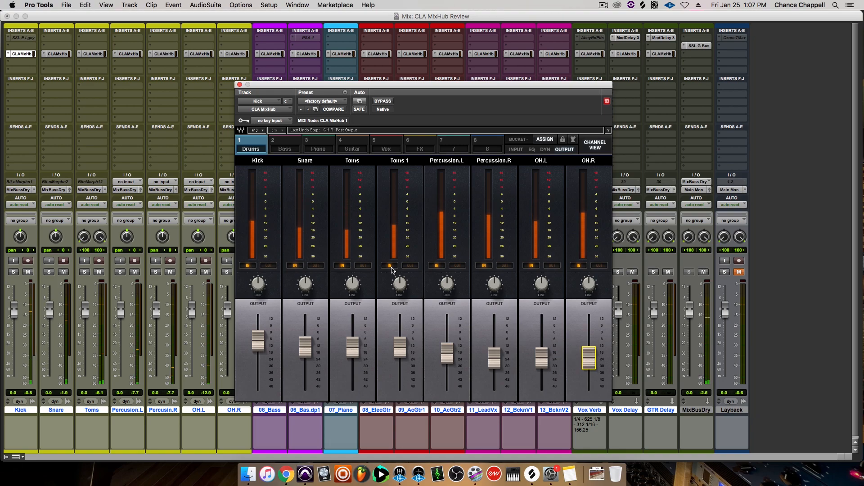
key("space")
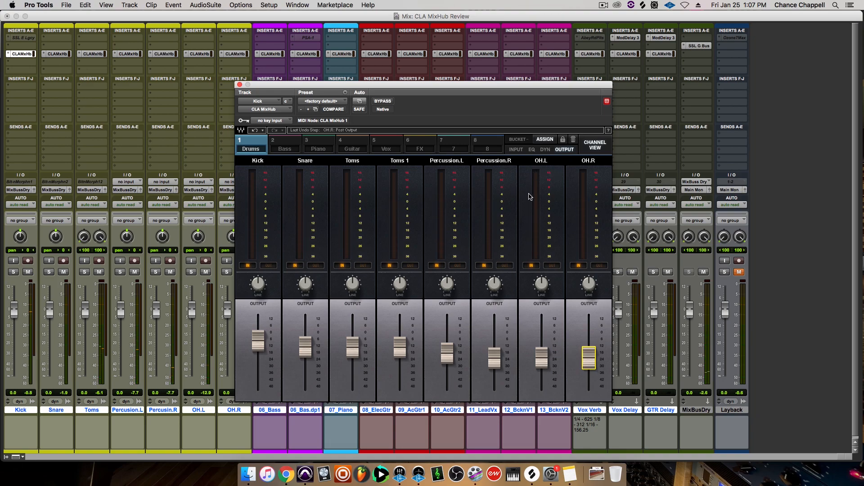
Step: In the Drums bucket's EQ section, strongly boost the Kick's HF gain and raise its HF frequency
left_click(531, 149)
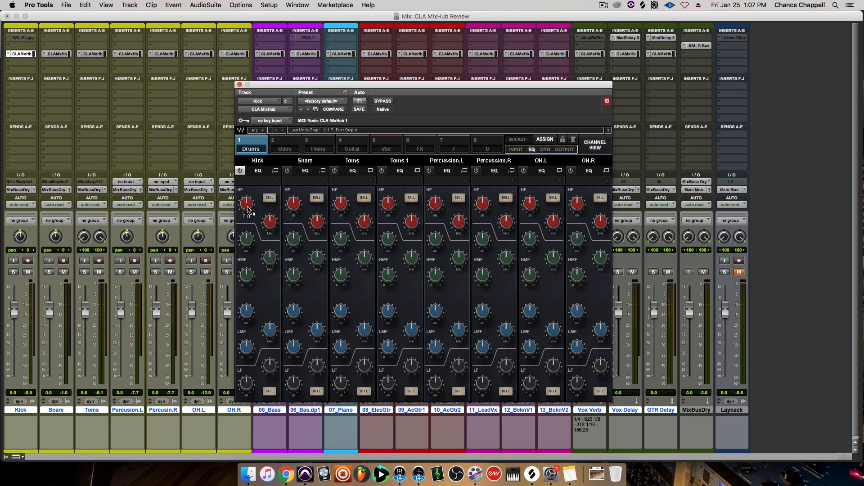
scroll(249, 210, "up", 10)
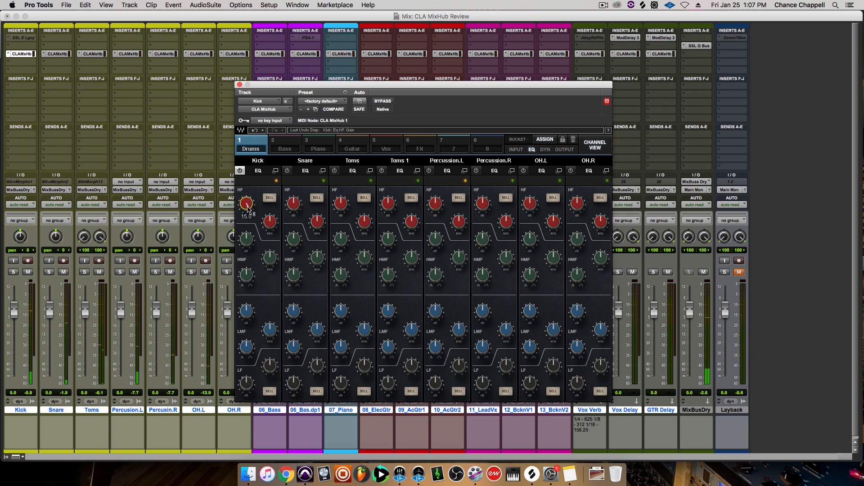
scroll(270, 224, "up", 2)
scroll(251, 213, "down", 6)
mouse_move(251, 203)
scroll(247, 204, "up", 5)
scroll(250, 210, "up", 10)
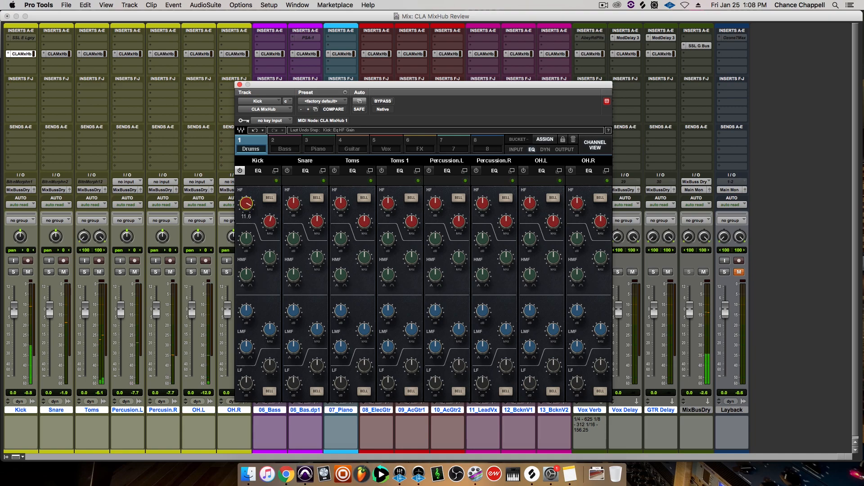
left_click(271, 222)
left_click(249, 206)
Step: Switch the Kick's LF band to bell shape and boost its LF gain
left_click(270, 391)
left_click(269, 391)
mouse_move(248, 383)
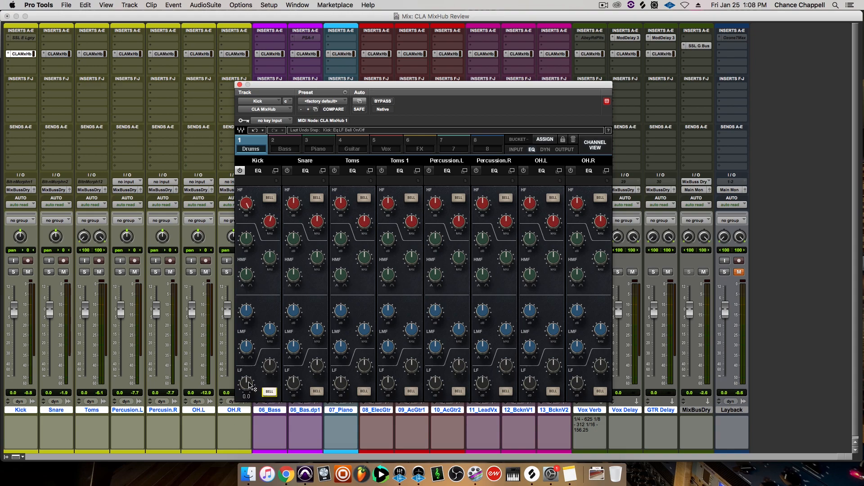
left_click_drag(248, 383, 248, 338)
mouse_move(270, 367)
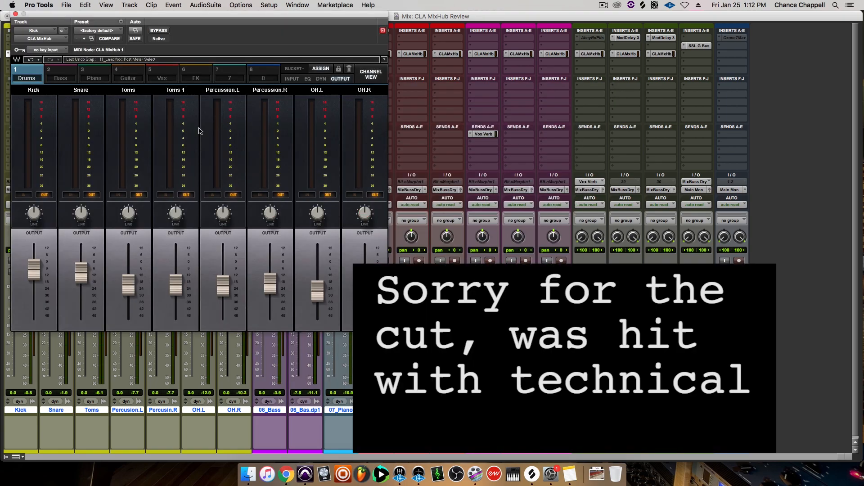
Step: Show the Drums bucket's input section and set the Snare's high-pass filter to about 79 Hz
left_click(308, 80)
left_click(293, 79)
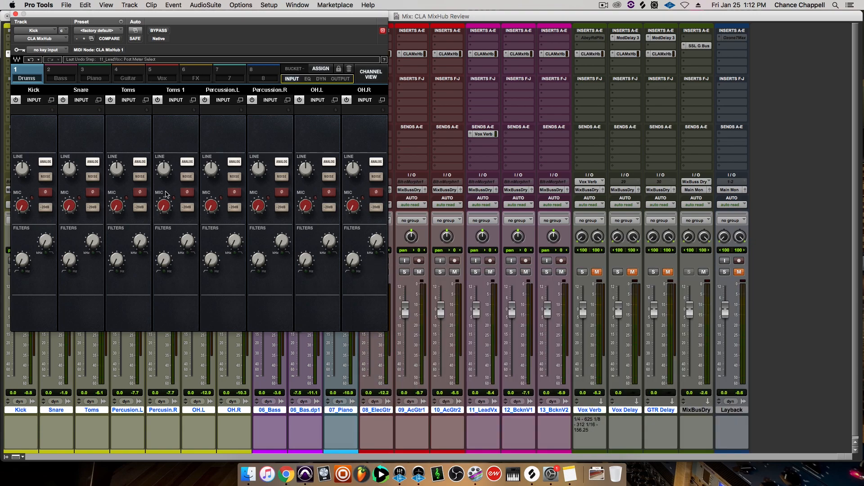
left_click(70, 261)
left_click_drag(69, 259, 72, 267)
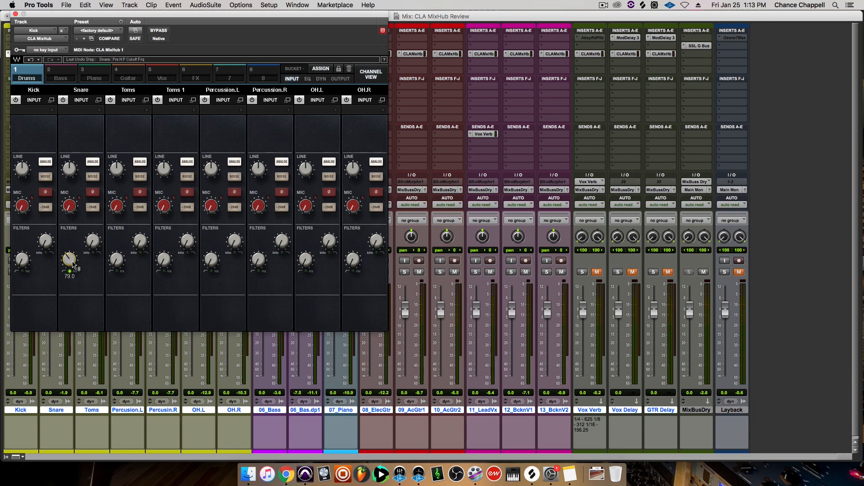
Step: Engage and adjust the high-pass filters on the Toms and Toms 1 channels
left_click(121, 259)
left_click_drag(121, 260, 162, 260)
left_click_drag(121, 259, 121, 260)
Step: Engage high-pass filters on Percussion.L, OH.L and Percussion.R, and return to the Drums bucket's output section
left_click(211, 259)
left_click_drag(211, 259, 212, 265)
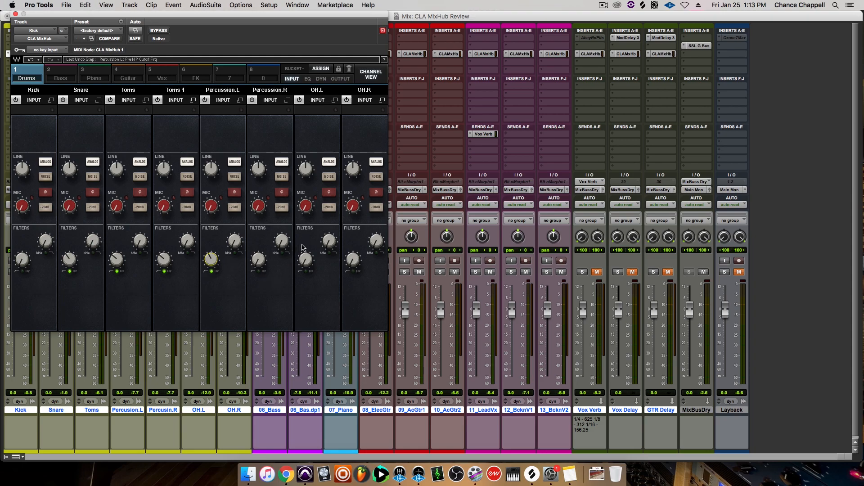
left_click_drag(305, 260, 306, 257)
left_click_drag(306, 258, 305, 257)
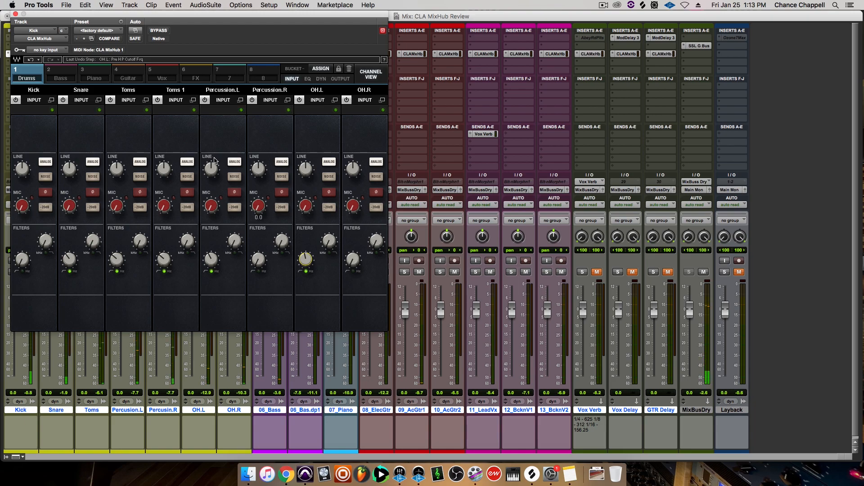
left_click_drag(261, 260, 261, 256)
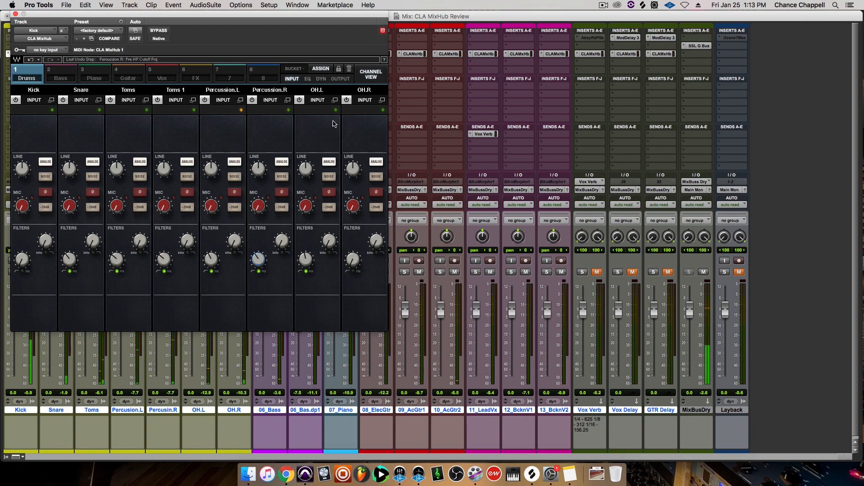
left_click(346, 79)
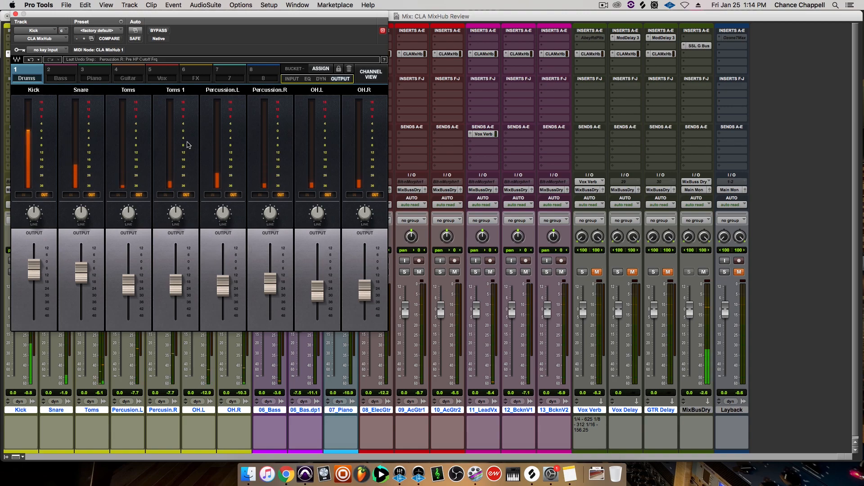
Step: Bring up the Bass bucket and raise the output faders of 06_Bass and 06_Bass.dup1
left_click(70, 75)
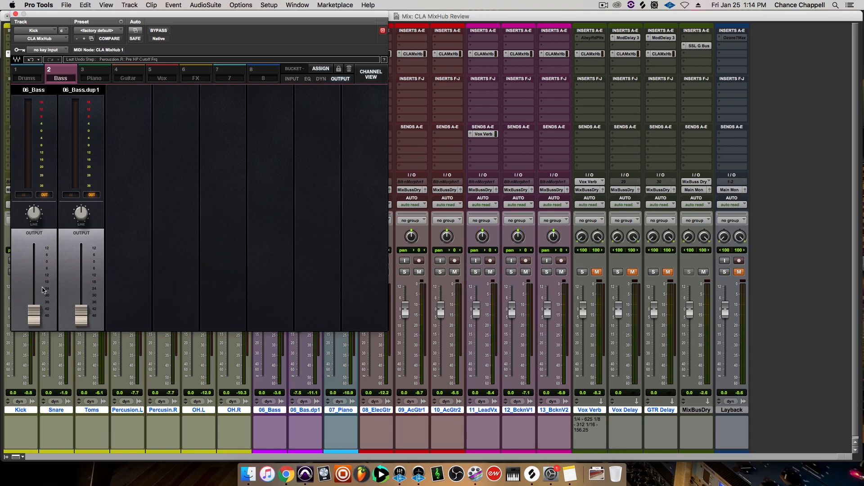
left_click_drag(34, 315, 34, 279)
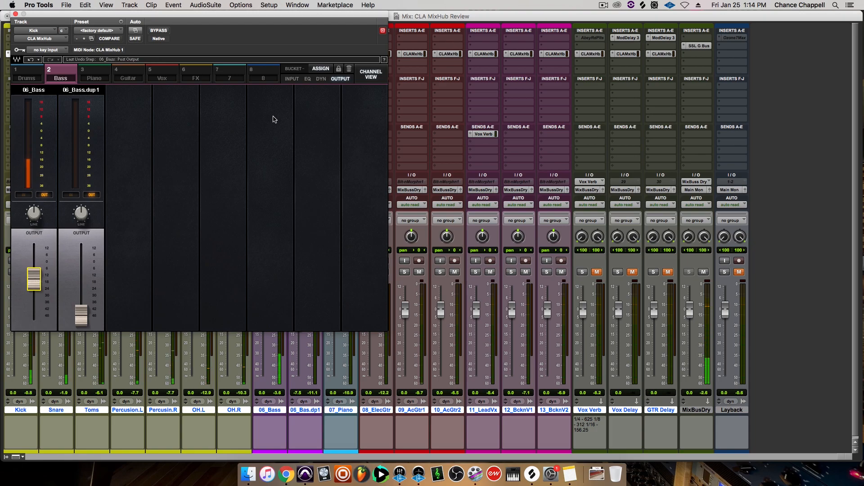
left_click_drag(82, 319, 81, 282)
Step: Raise the line gain on 06_Bass.dup1 with its high-pass filter engaged, and lower its output fader to compensate
left_click(291, 79)
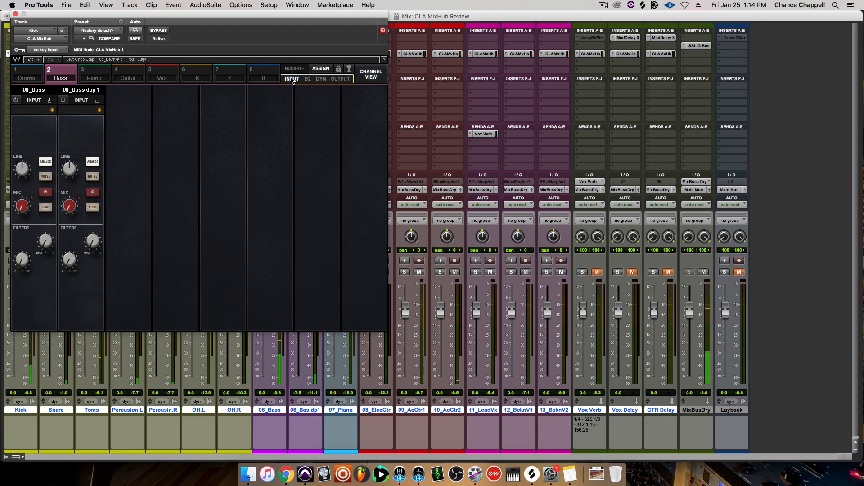
left_click_drag(71, 168, 71, 152)
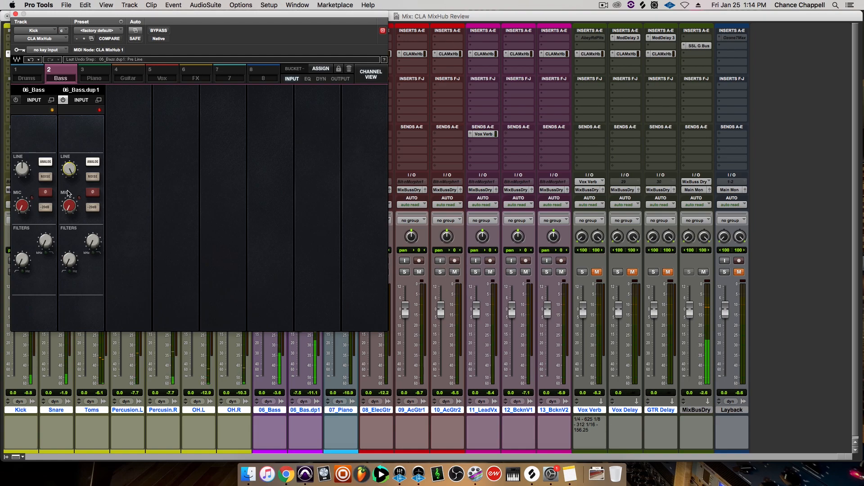
left_click_drag(69, 259, 69, 249)
left_click(308, 79)
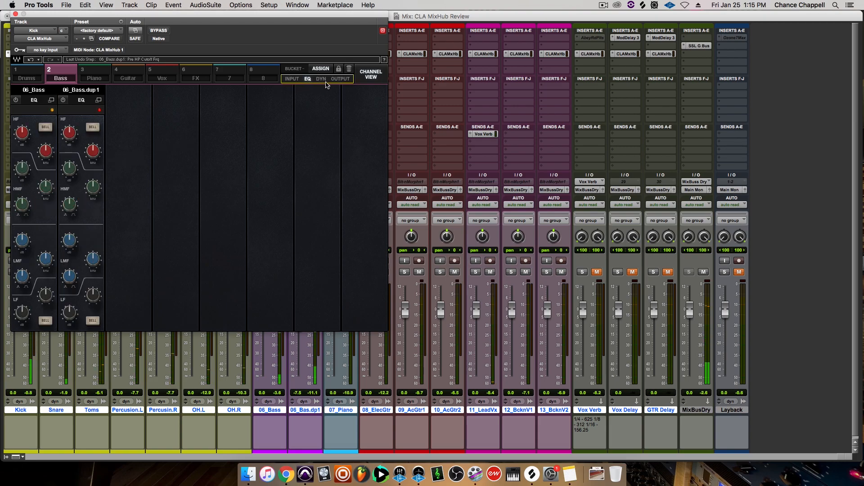
left_click(340, 79)
left_click_drag(81, 275, 81, 298)
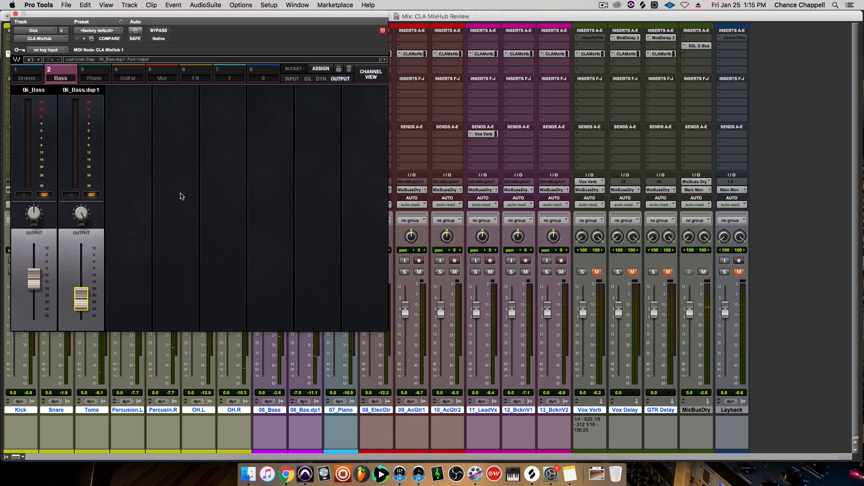
Step: Readjust the high-pass filter on 06_Bass.dup1 and bring its output fader back up
left_click(291, 78)
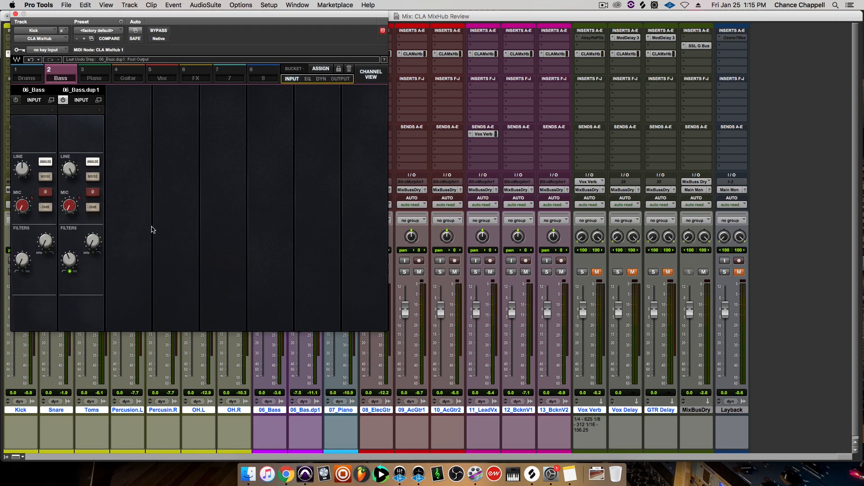
left_click(74, 261)
left_click_drag(74, 261, 74, 263)
mouse_move(70, 263)
left_mouse_down()
mouse_move(88, 281)
mouse_move(88, 257)
mouse_move(81, 286)
mouse_move(81, 275)
left_mouse_up()
left_click(341, 78)
Step: Lower the LMF frequency on 06_Bass.dup1 and cut its LMF gain
left_click(307, 78)
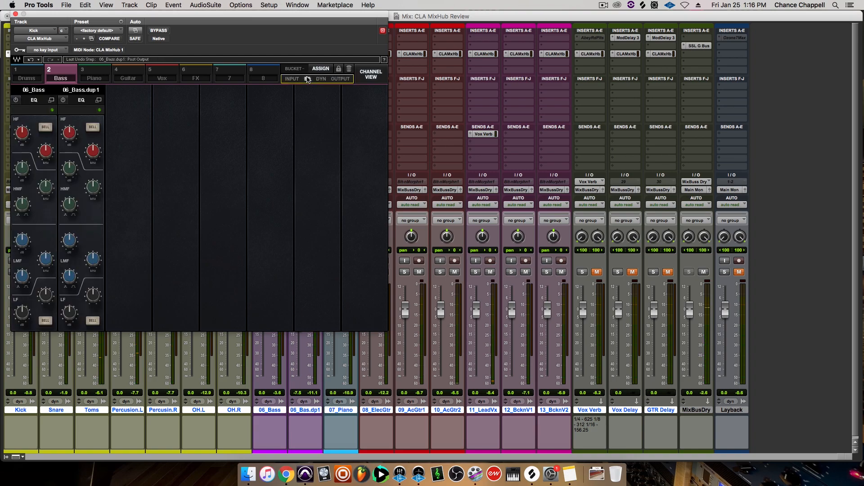
left_click(93, 259)
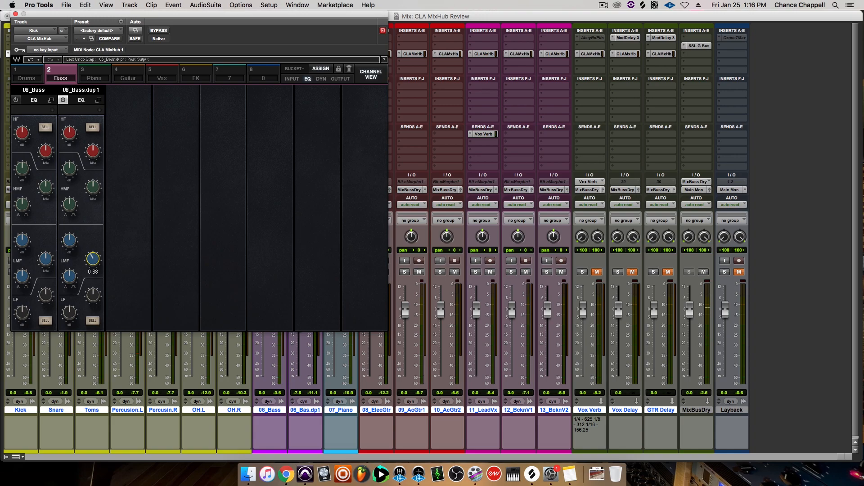
left_click_drag(92, 258, 93, 259)
left_click(71, 242)
left_click_drag(69, 241, 69, 241)
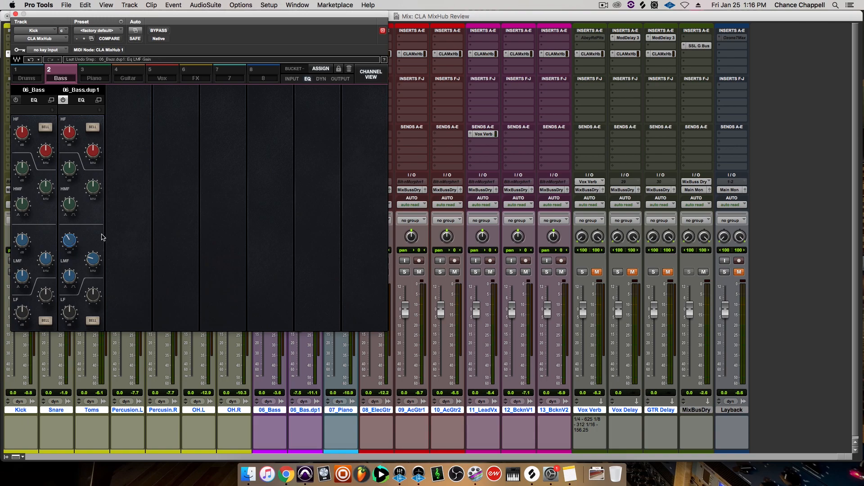
Step: Play the song and pull down the 06_Bass.dup1 output fader to blend it under the main bass
left_click(344, 79)
key("space")
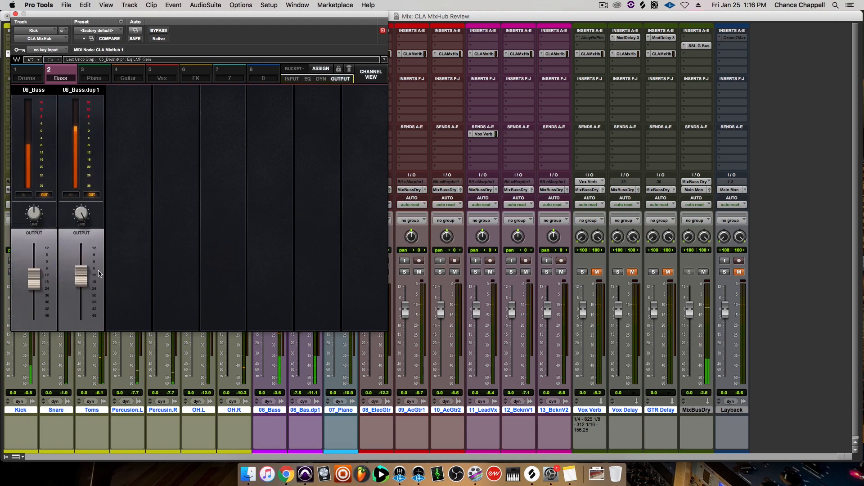
left_click_drag(83, 275, 82, 275)
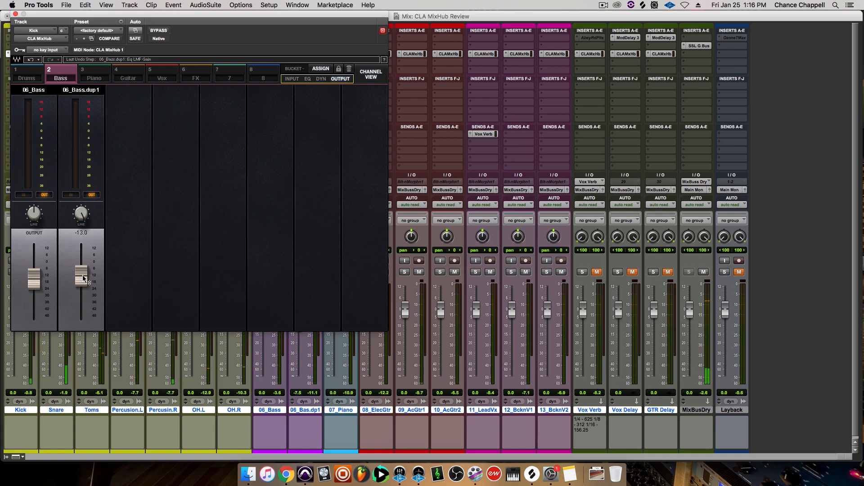
left_click(83, 276)
left_click_drag(83, 276, 83, 298)
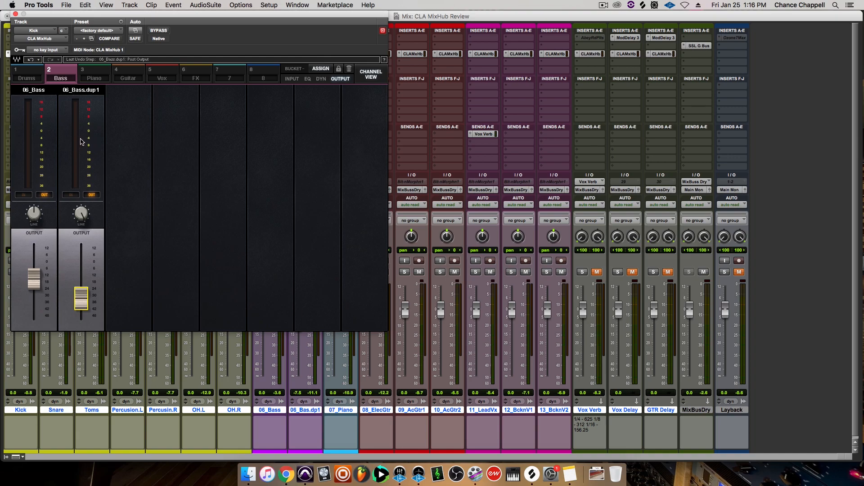
Step: Switch from the Bass bucket to the Piano bucket and show its output section
left_click(292, 80)
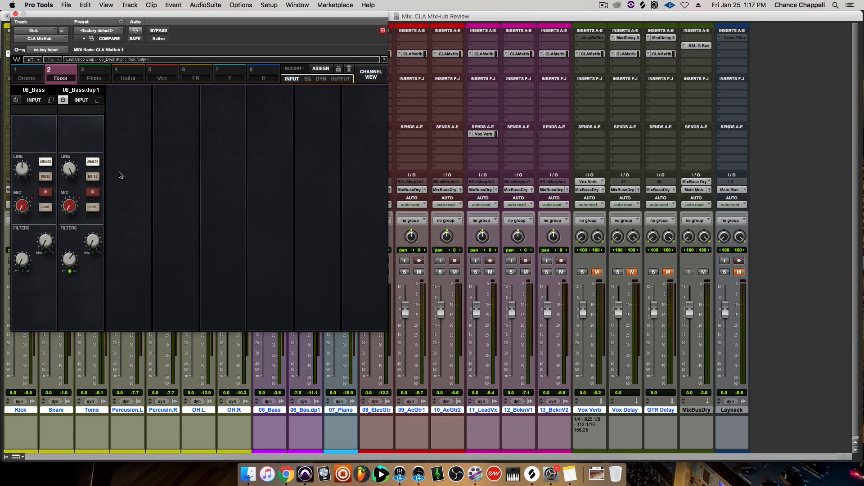
left_click(94, 74)
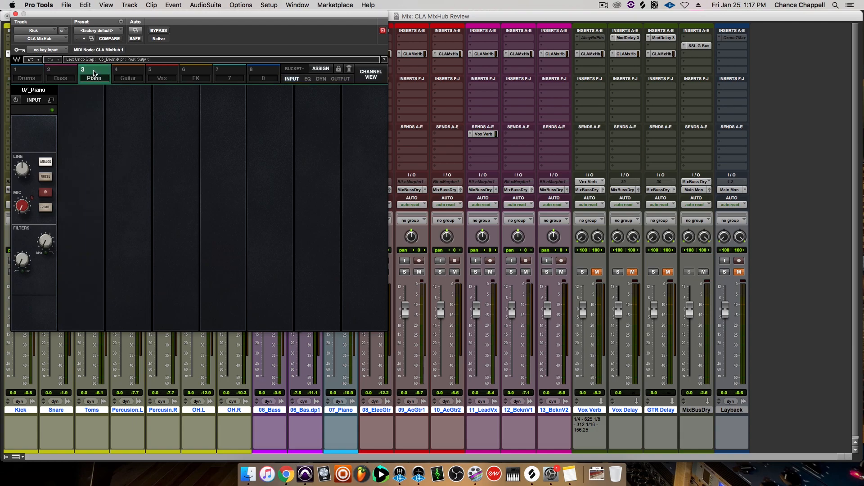
left_click(340, 79)
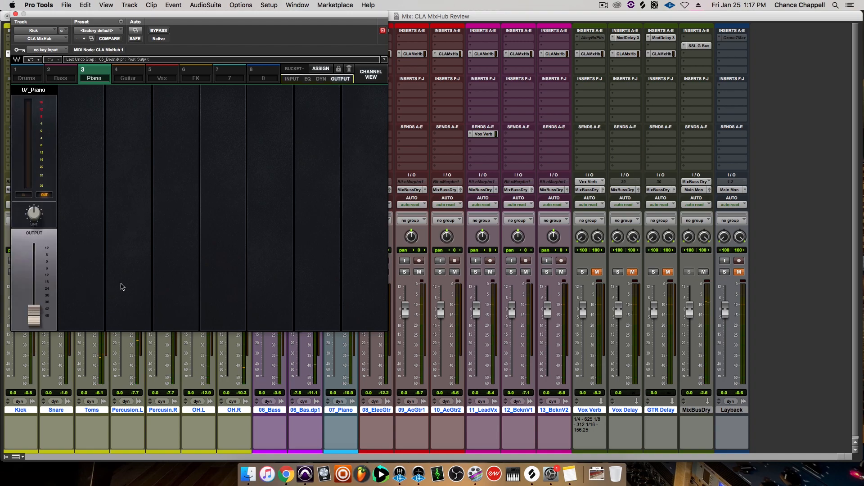
Step: Show the Edit window and select the opening 10_AcGtr2 passage from 3|2|000 with a length of 4|3|000
key("super+equal")
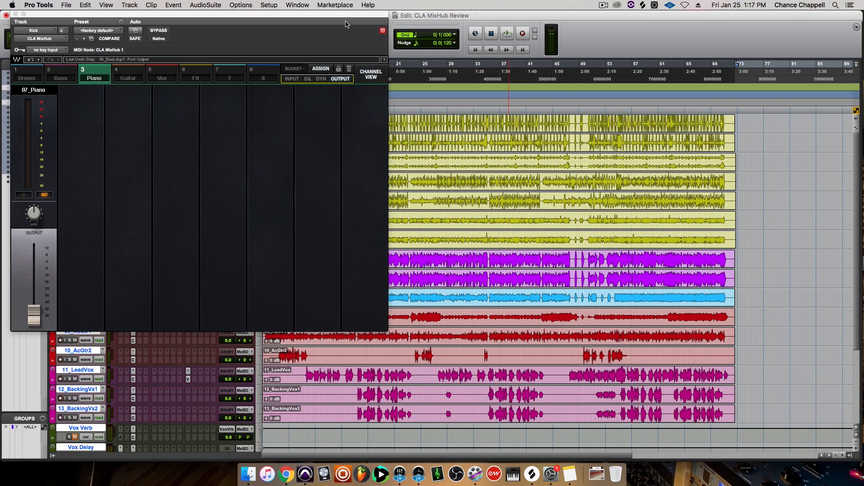
left_click_drag(338, 14, 780, 14)
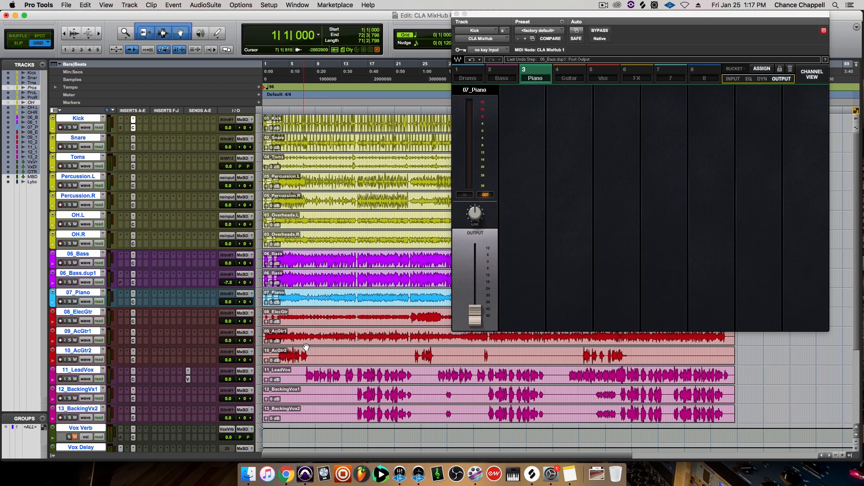
left_click_drag(277, 354, 309, 353)
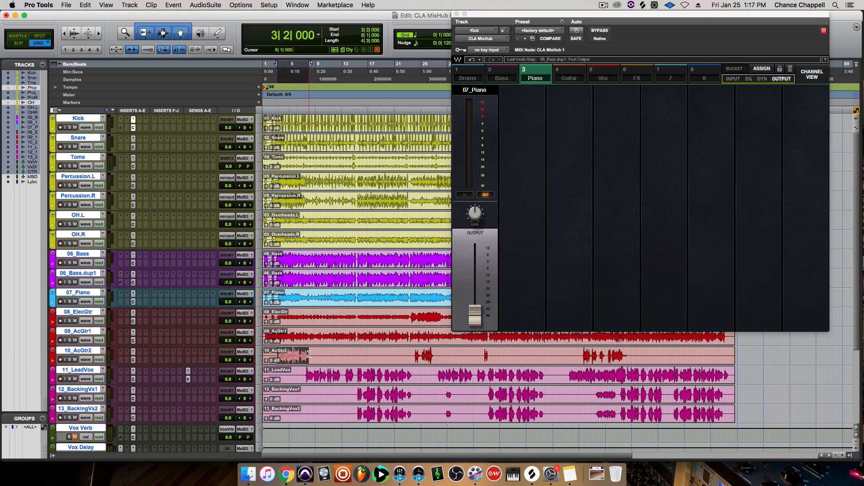
Step: Play the selected passage and raise the 07_Piano output fader
left_click_drag(502, 17, 436, 102)
key("space")
left_click_drag(411, 399, 410, 372)
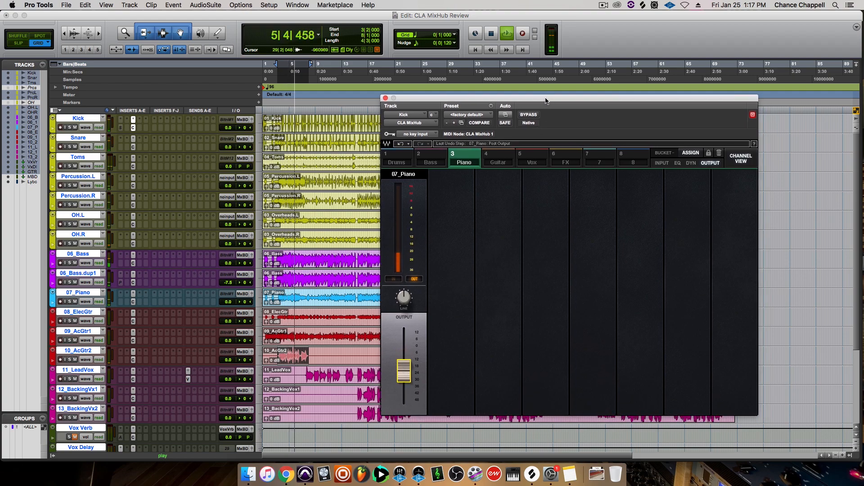
Step: Show the Piano bucket's input section and engage the high-pass filter on 07_Piano
left_click_drag(562, 101, 339, 98)
left_click(450, 163)
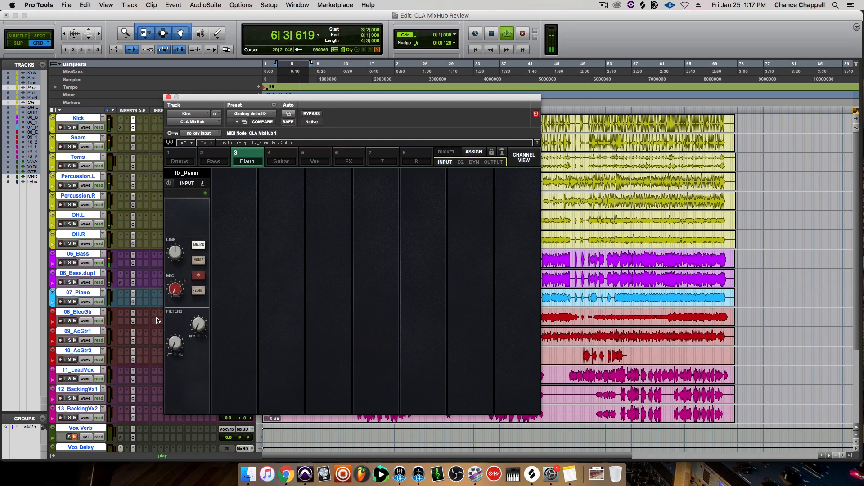
left_click_drag(176, 346, 176, 333)
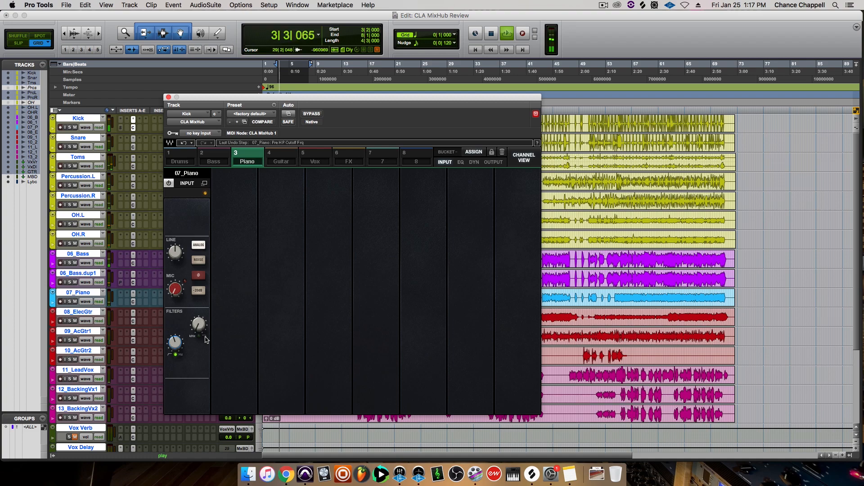
Step: Shape the 07_Piano EQ with an HF boost of about 4.1, an LMF cut and an HMF boost, and stop playback
left_click(461, 162)
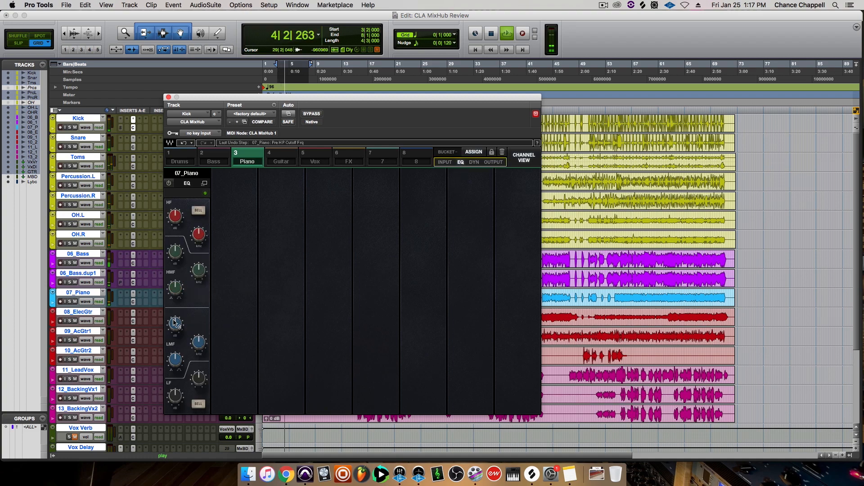
left_click_drag(176, 217, 175, 216)
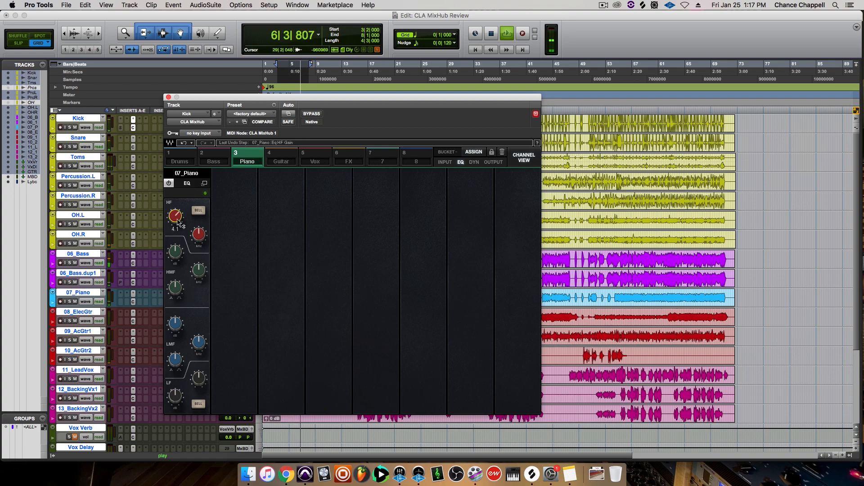
left_click_drag(201, 343, 200, 347)
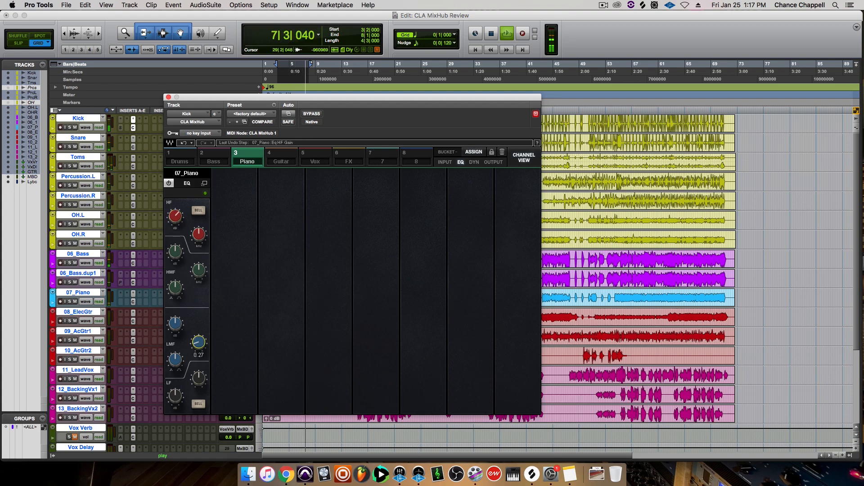
left_click_drag(175, 321, 176, 325)
mouse_move(176, 254)
left_mouse_down()
mouse_move(199, 263)
mouse_move(198, 275)
mouse_move(199, 266)
mouse_move(175, 269)
mouse_move(179, 244)
left_mouse_up()
key("space")
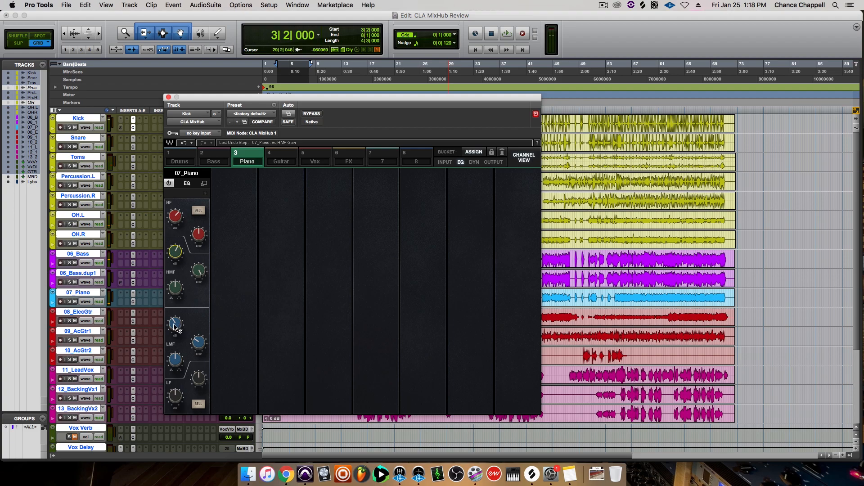
Step: Adjust the LMF, HMF and HF frequencies of the 07_Piano EQ
left_click_drag(199, 343, 198, 344)
left_click_drag(199, 343, 198, 344)
left_click_drag(175, 251, 198, 271)
left_click_drag(175, 229, 198, 234)
Step: Play the passage and raise the Guitar bucket's output faders for 08_ElecGtr, 09_AcGtr1 and 10_AcGtr2
left_click(286, 157)
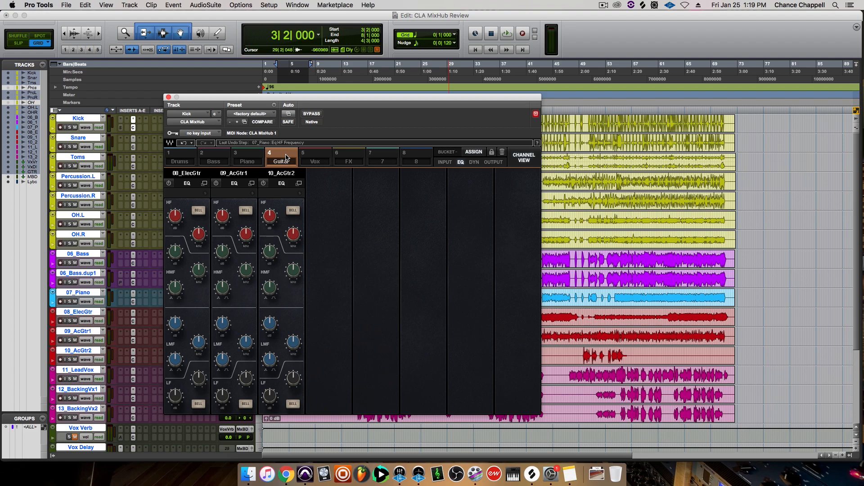
key("space")
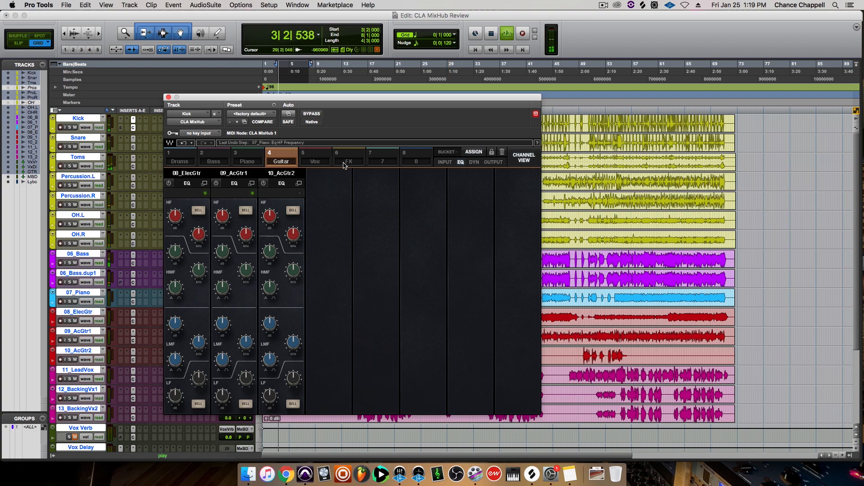
left_click(488, 162)
left_click_drag(186, 398, 186, 361)
left_click(234, 398)
left_click_drag(234, 399, 234, 365)
left_click_drag(282, 403, 281, 369)
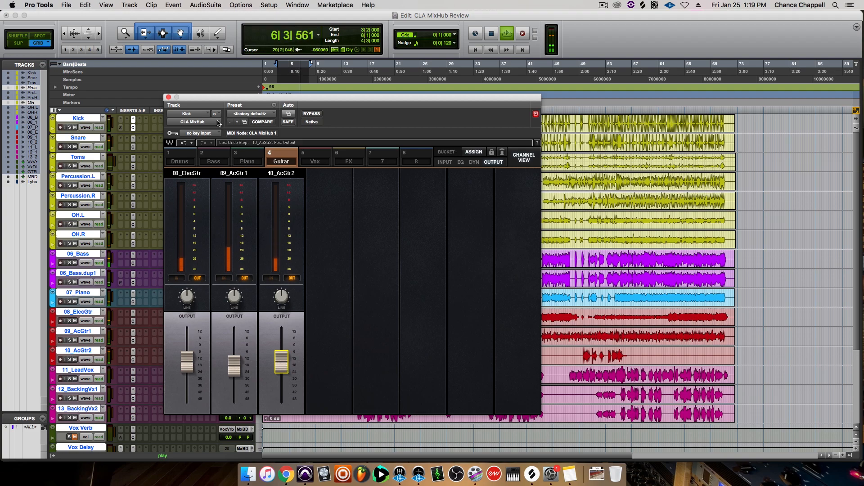
Step: Open the 10_AcGtr2 track's CLA MixHub from the Mix window and move it clear of the guitar channel strips
left_click(444, 162)
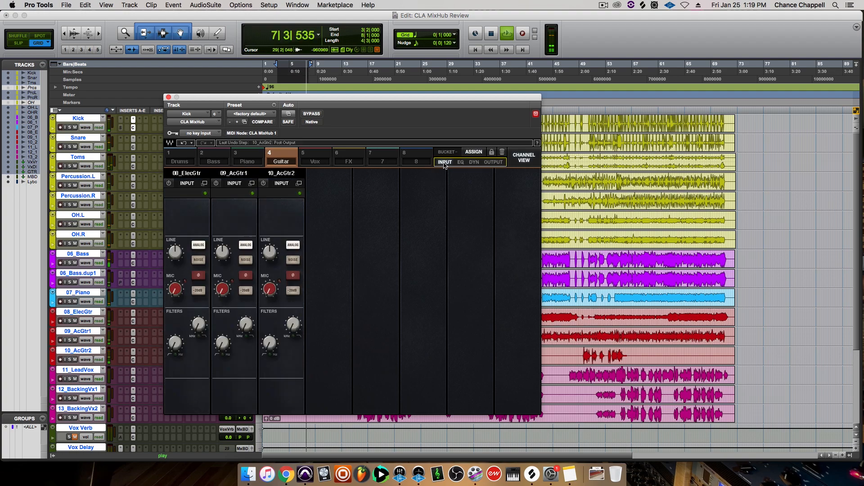
left_click(522, 158)
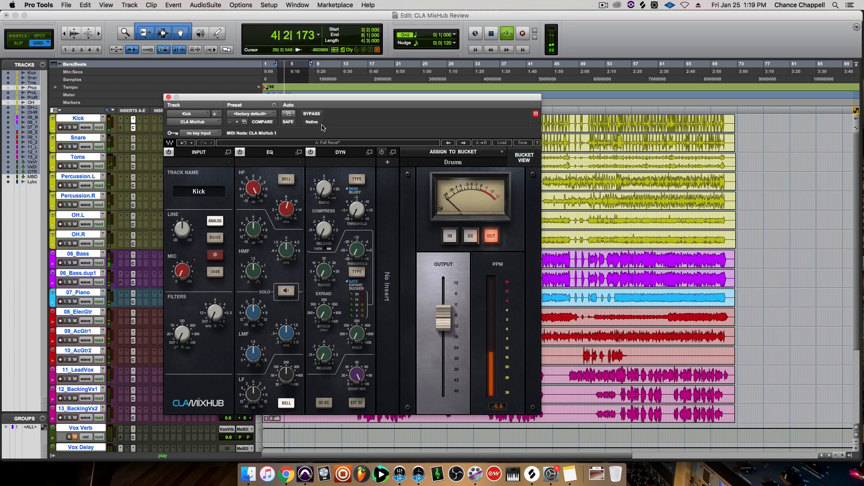
key("super+equal")
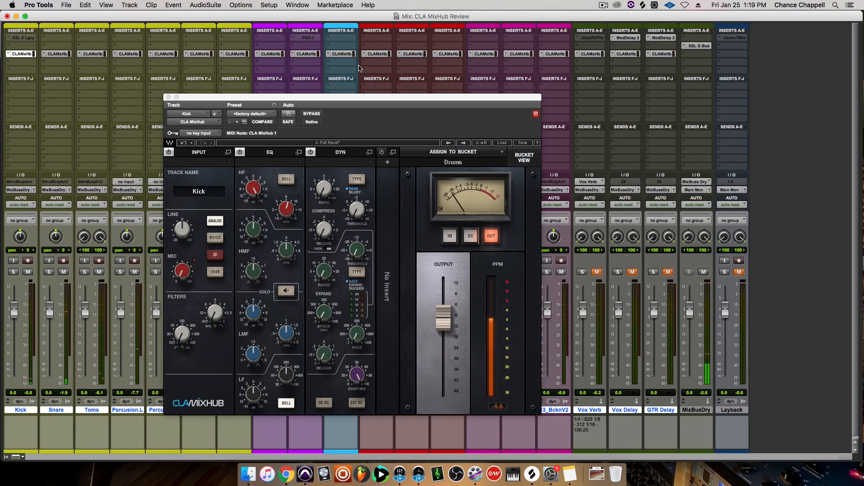
left_click(448, 54)
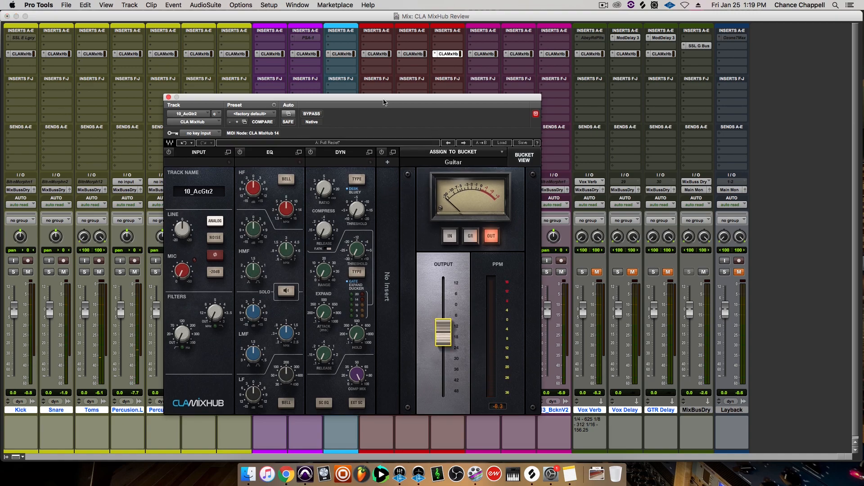
left_click_drag(366, 99, 649, 31)
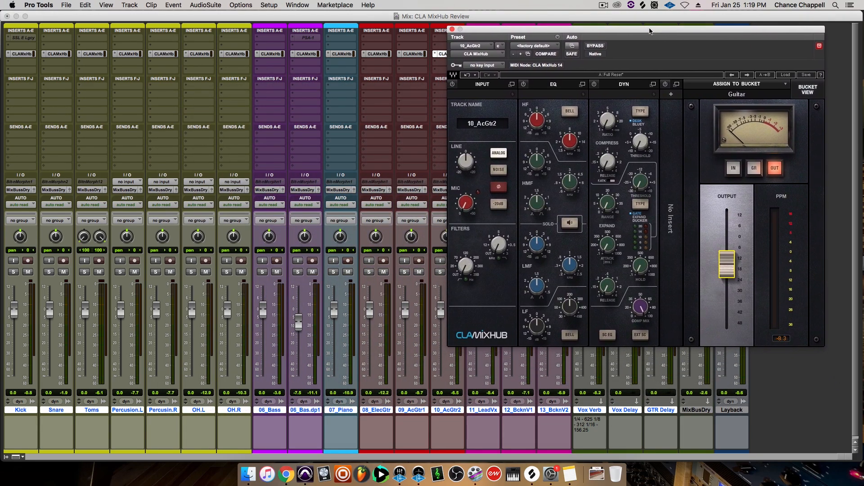
left_click_drag(487, 29, 522, 30)
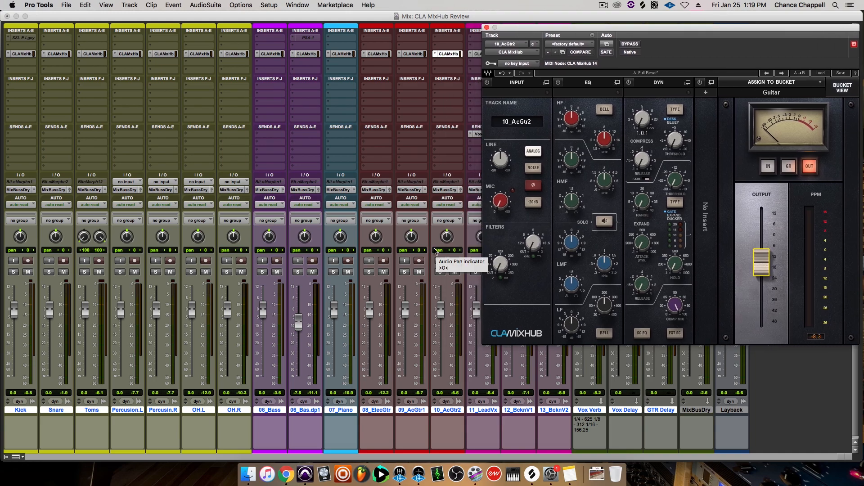
Step: Pan 09_AcGtr1 100 right and 08_ElecGtr 100 left
left_click(413, 239)
left_click_drag(413, 238, 418, 182)
left_click_drag(378, 237, 377, 324)
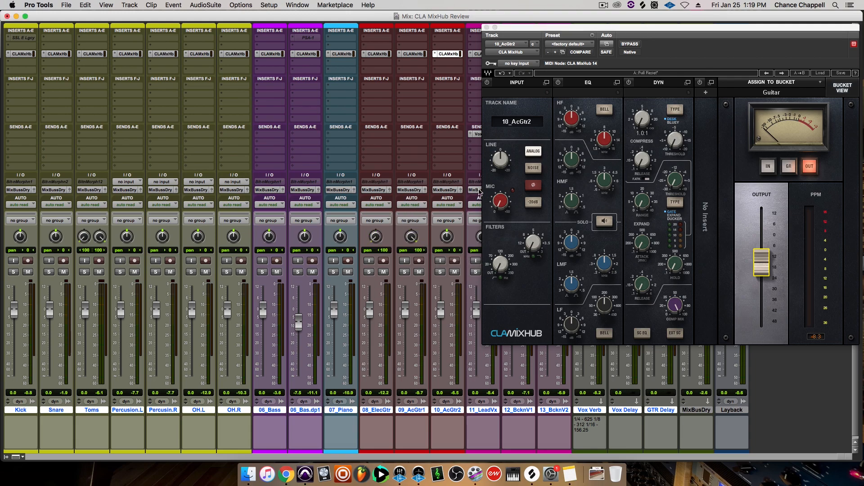
left_click_drag(516, 28, 140, 51)
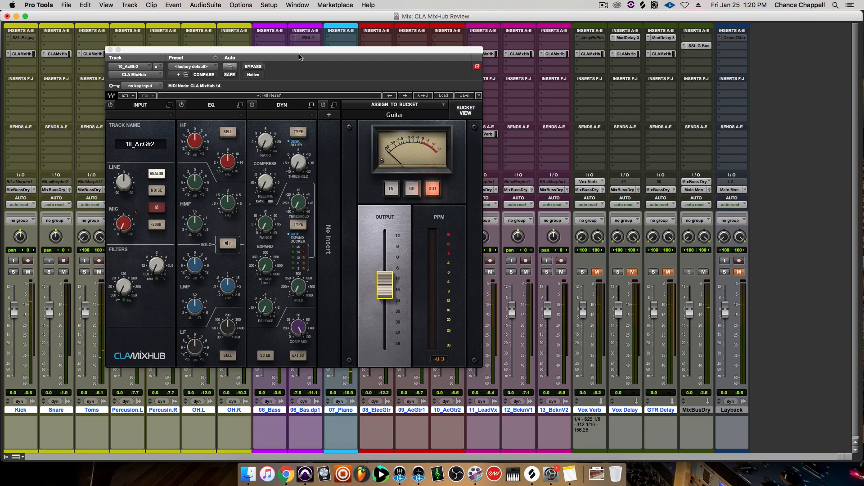
Step: Narrow the guitar panning to 33 left for 08_ElecGtr and 36 right for 09_AcGtr1, and save the session
left_click_drag(299, 54, 680, 53)
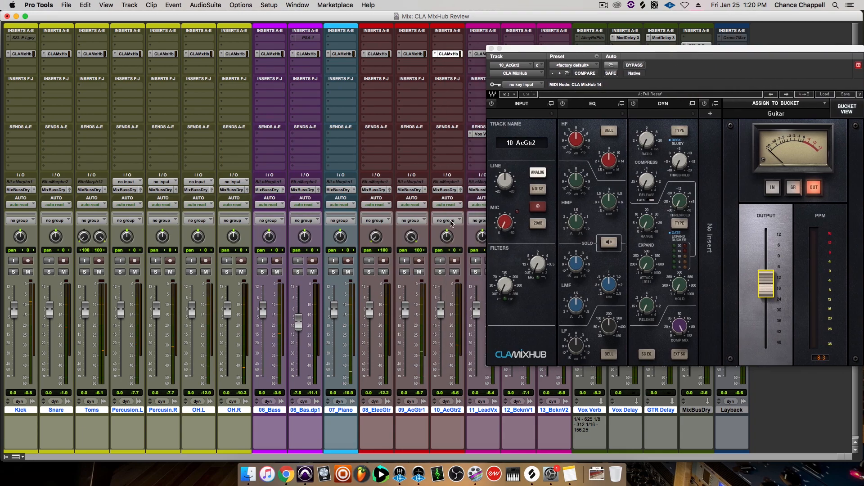
left_click_drag(384, 209, 411, 251)
left_click_drag(544, 54, 227, 48)
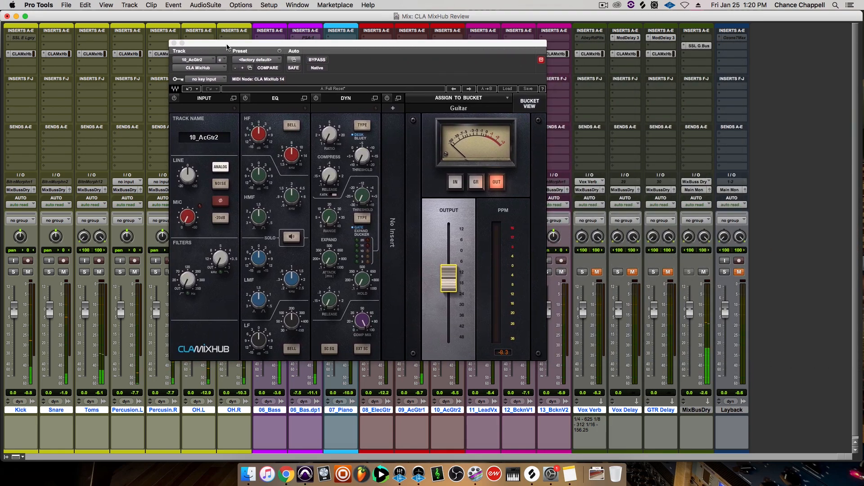
key("super+s")
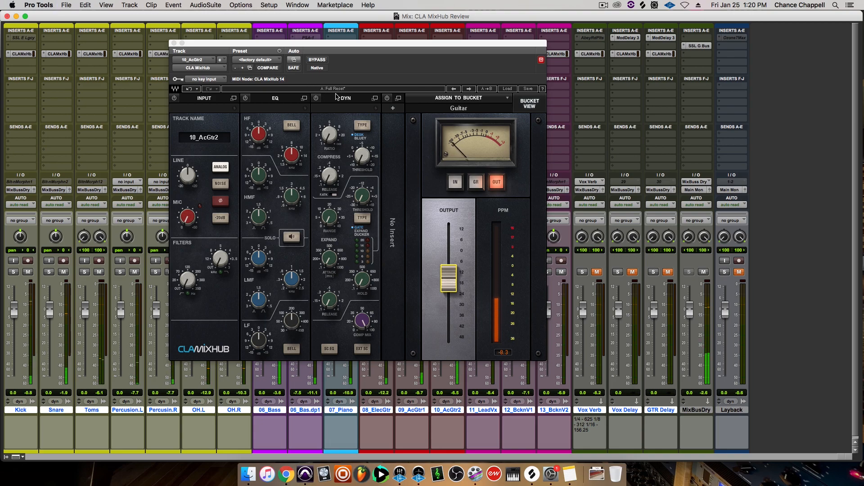
Step: Switch to the Edit window, select the whole Layback_02 clip and play it from the start
key("super+equal")
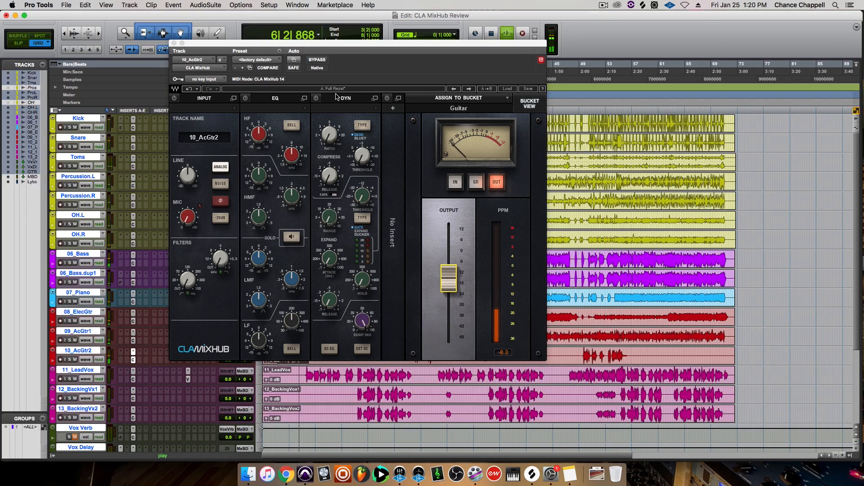
scroll(589, 251, "down", 4)
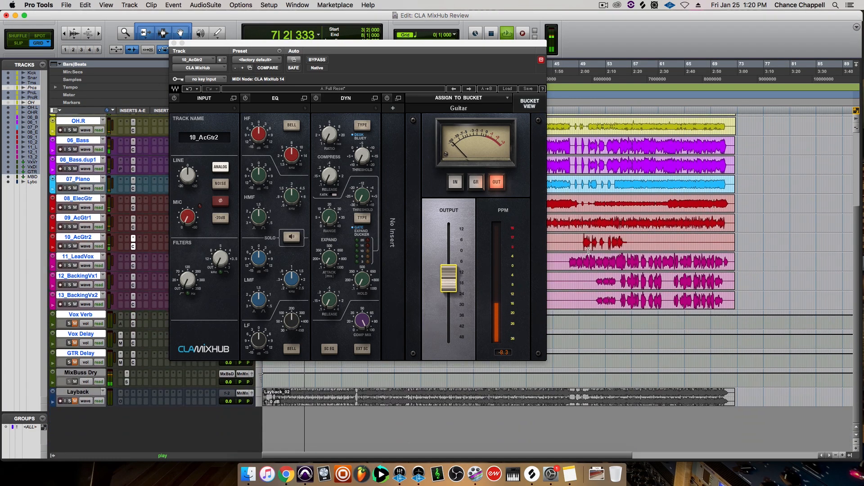
key("space")
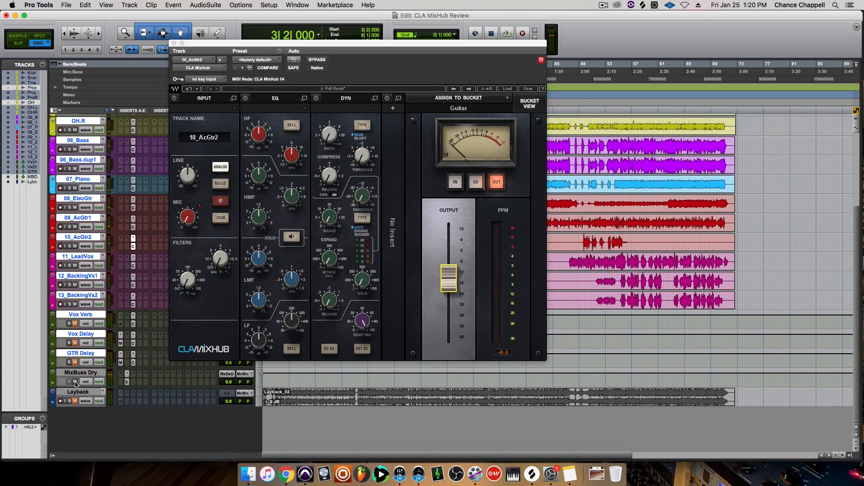
left_click(350, 403)
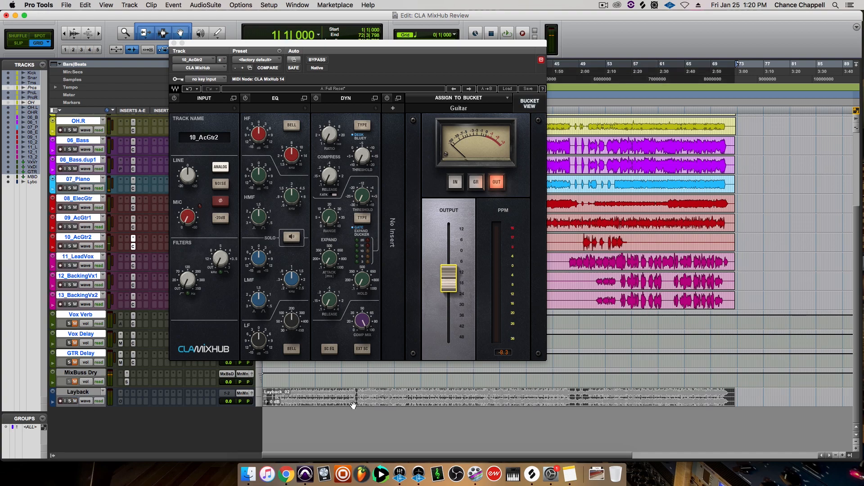
key("super+a")
key("space")
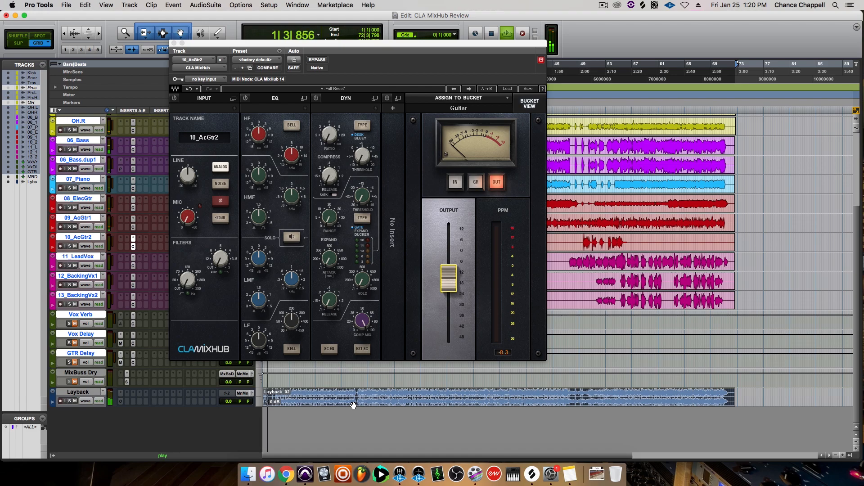
Step: Clear the plug-in off the track controls, solo 08_ElecGtr, 09_AcGtr1 and 10_AcGtr2, and restart playback from the beginning
left_click_drag(333, 43, 600, 42)
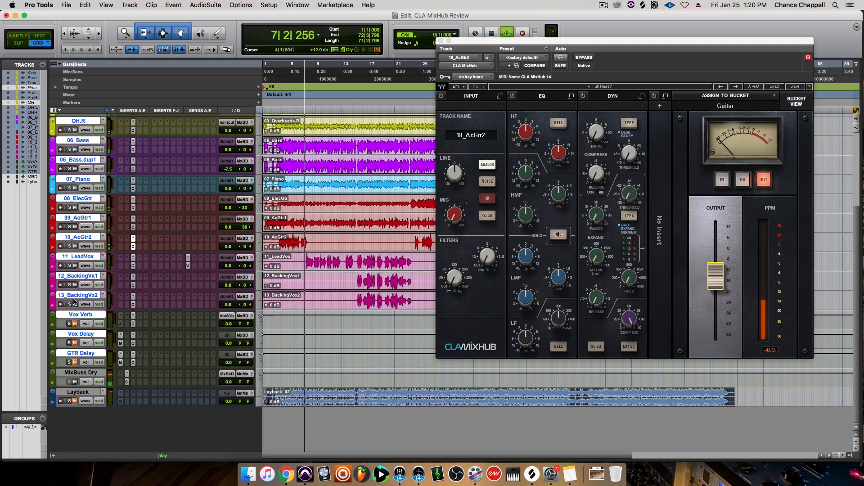
left_click(70, 207)
left_click(70, 226)
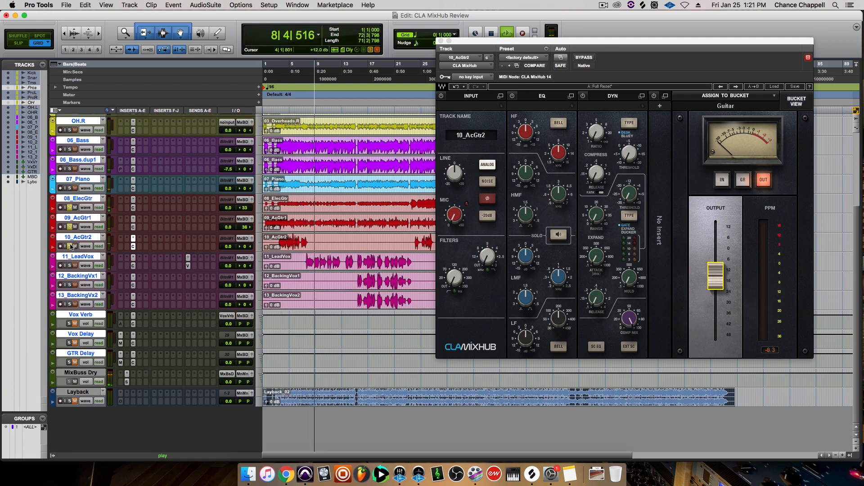
left_click(70, 245)
key("space")
key("space")
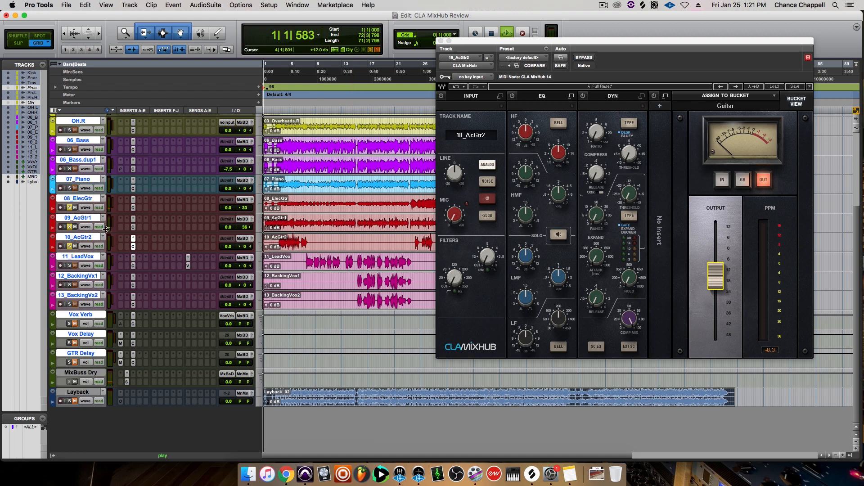
Step: Select the opening 10_AcGtr2 phrase from 3|2|000 and listen to it, comparing the guitars with the Layback track
left_click_drag(279, 238, 309, 239)
key("space")
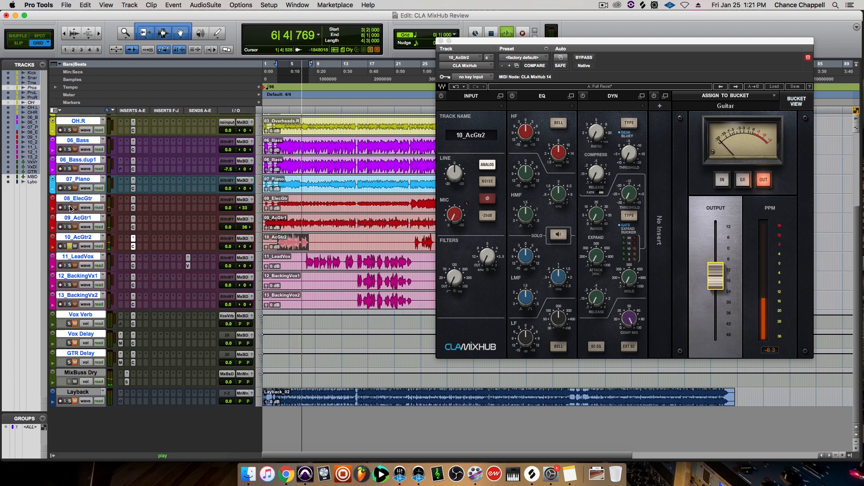
key("space")
key("space")
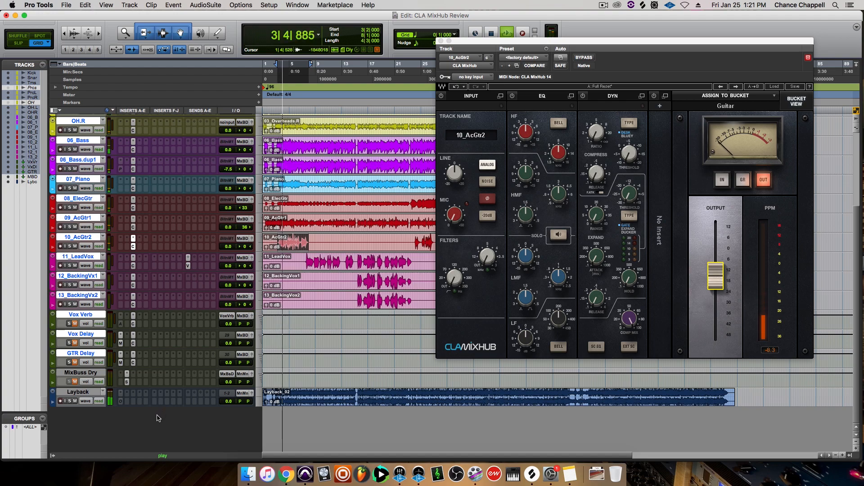
key("space")
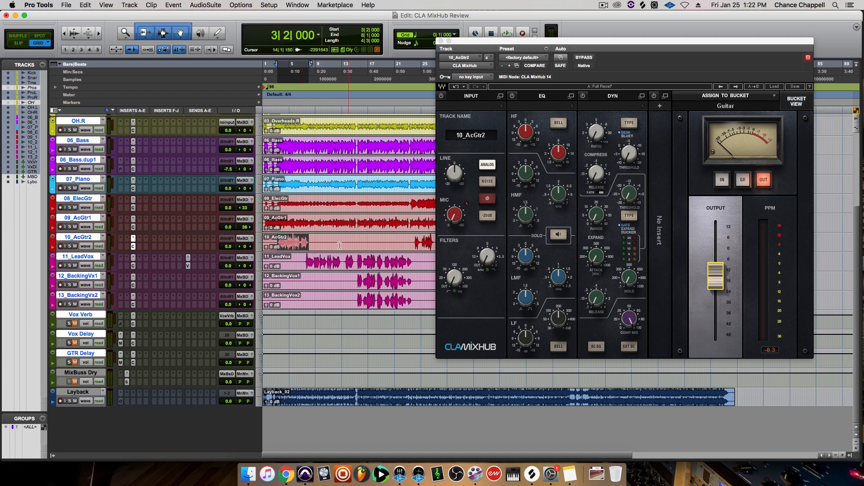
Step: Play from the first 11_LeadVox section at 7|3|000 and slightly raise the 09_AcGtr1 output in the Guitar bucket
left_click_drag(305, 259, 414, 259)
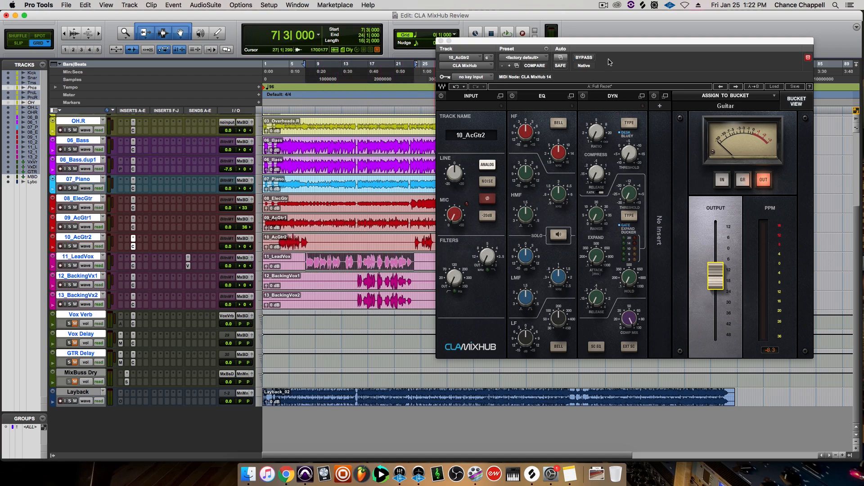
left_click_drag(609, 42, 568, 59)
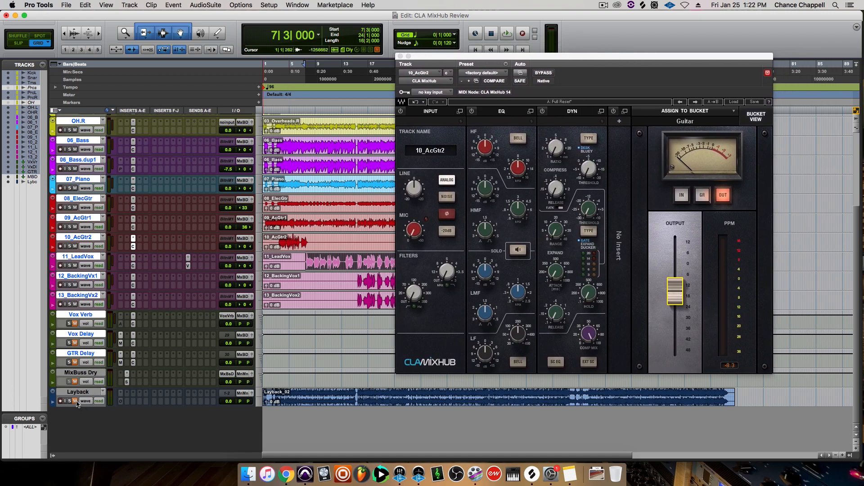
key("space")
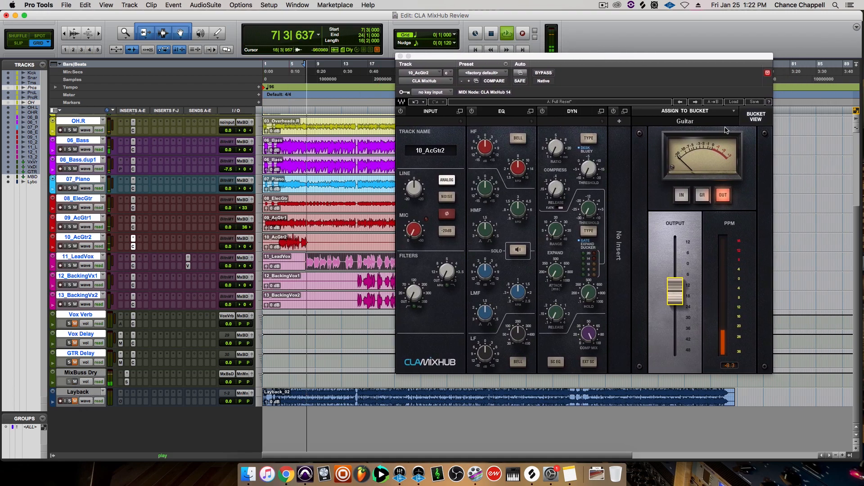
left_click(758, 117)
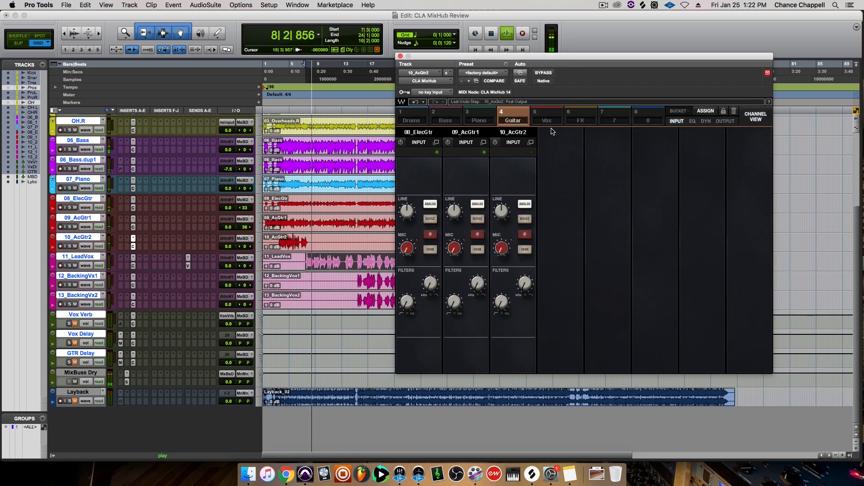
left_click(733, 121)
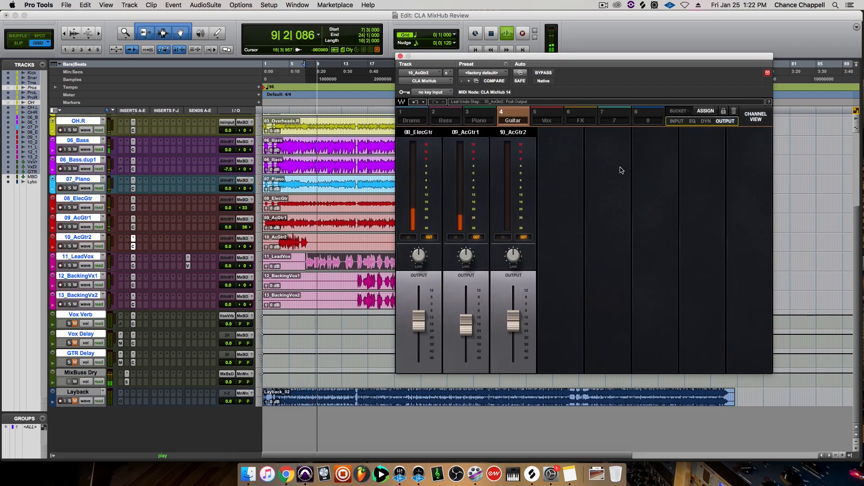
mouse_move(466, 324)
left_mouse_down()
mouse_move(466, 333)
mouse_move(466, 321)
left_mouse_up()
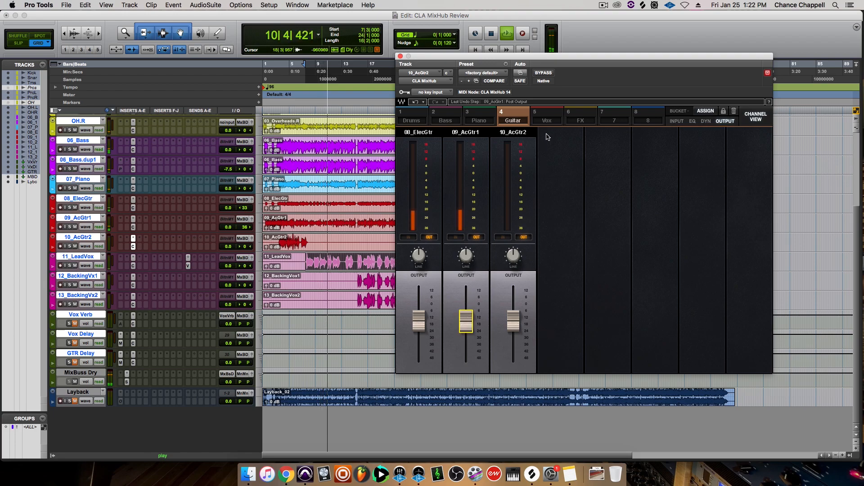
Step: Raise the 11_LeadVox output in the Vox bucket, and pan 12_BackingVx1 100 left and 13_BackingVx2 100 right
left_click(546, 118)
left_click_drag(423, 346, 419, 319)
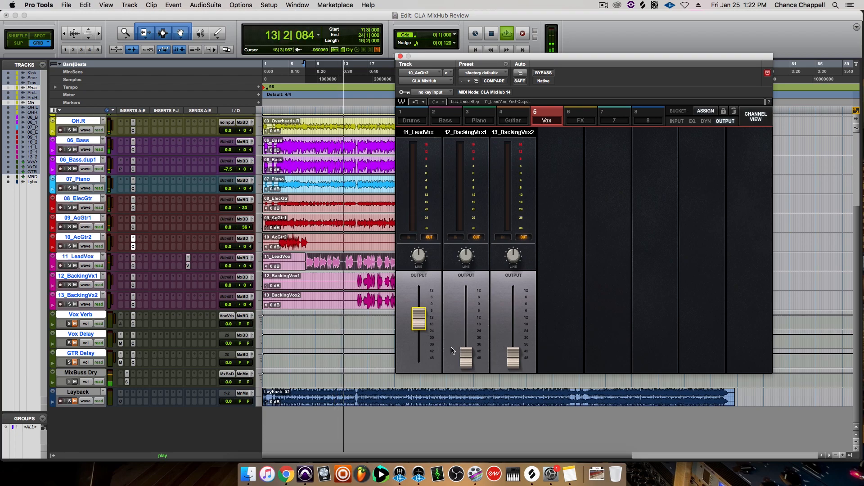
left_click_drag(244, 286, 187, 296)
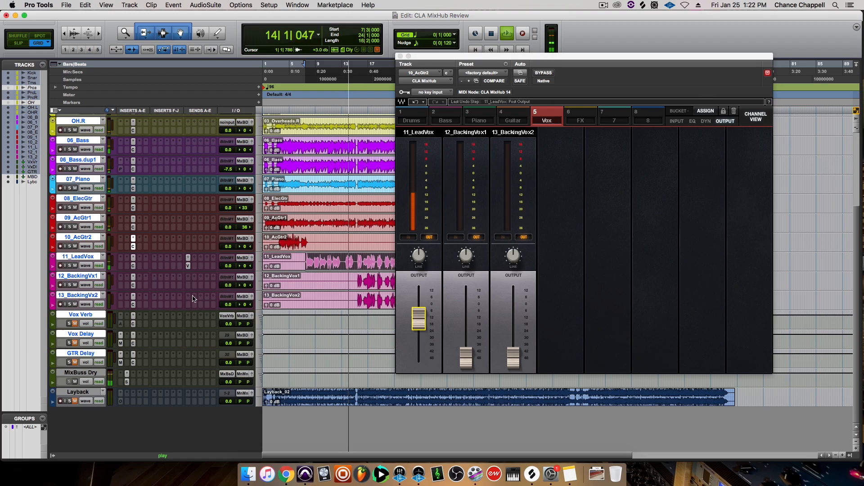
left_click_drag(245, 305, 312, 306)
Step: Raise the 12_BackingVox1 output to about -21.8 and 13_BackingVox2 to a similar level, and stop playback
left_click_drag(466, 359, 467, 332)
left_click_drag(513, 358, 513, 327)
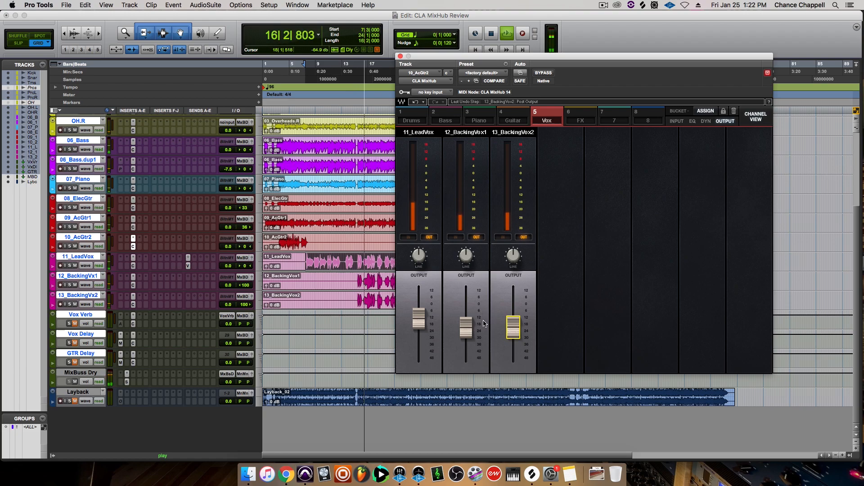
left_click_drag(468, 330, 468, 331)
left_click(513, 328)
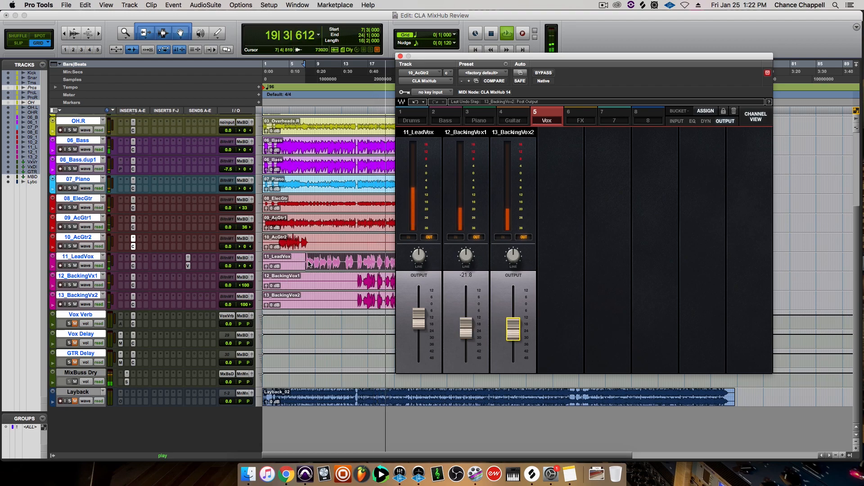
key("space")
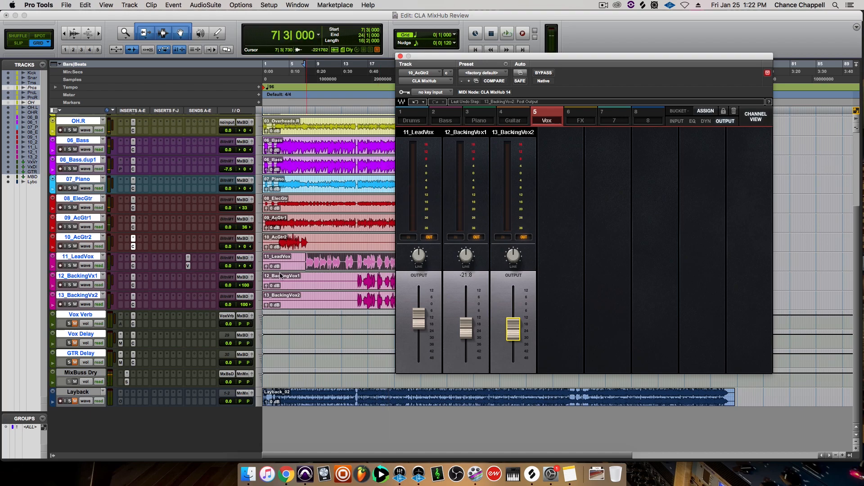
Step: Create one new stereo audio track directly below 13_BackingVx2
left_click(86, 294)
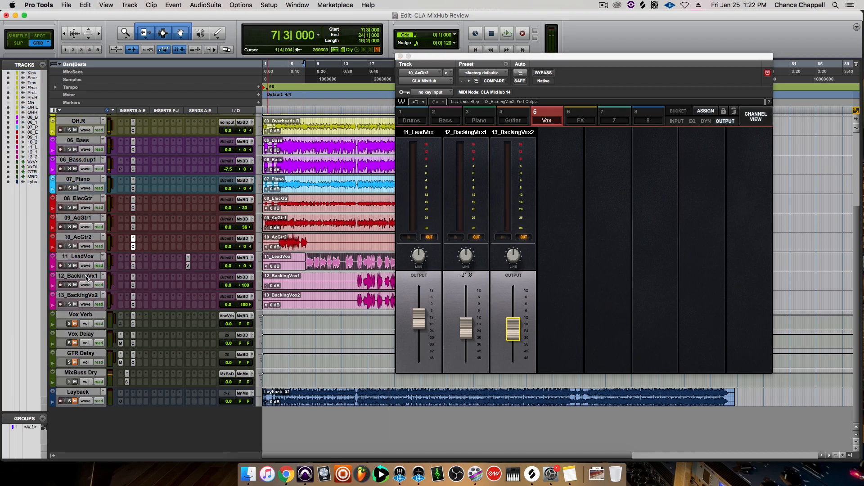
left_click(87, 277)
left_click(83, 296, "shift")
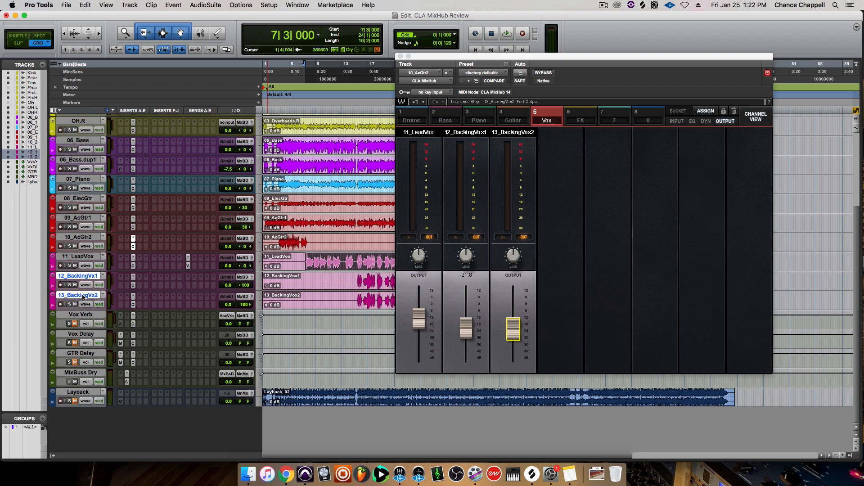
left_click(82, 297)
key("super+shift+n")
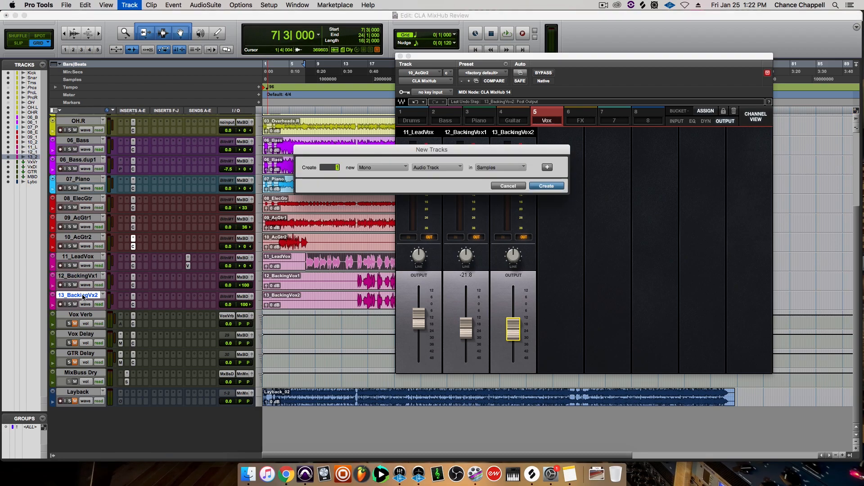
key("Return")
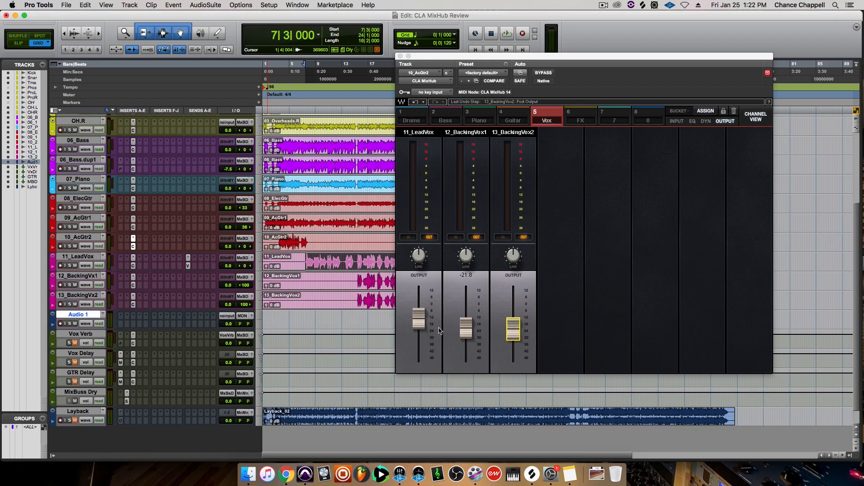
Step: Move the backing vocal clips onto the new stereo track and rename the track BGVs
left_click(366, 306)
mouse_move(365, 306)
left_mouse_down()
mouse_move(365, 284)
mouse_move(362, 321)
left_mouse_up()
double_click(72, 315)
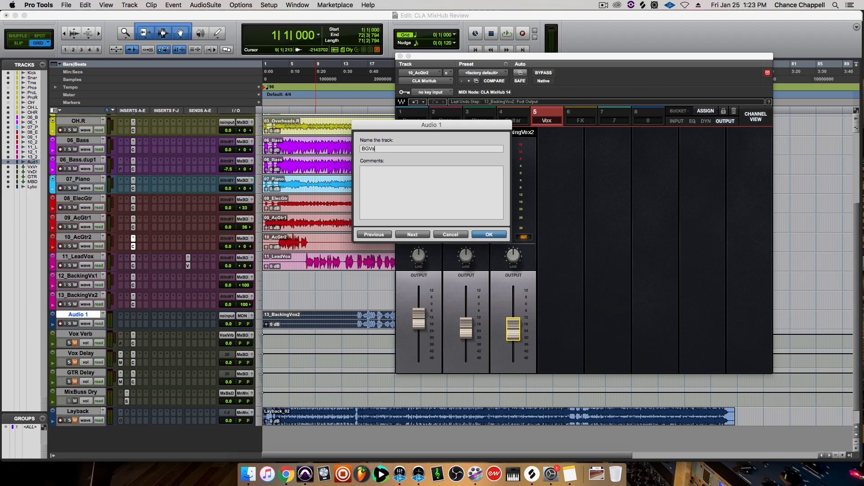
key("Return")
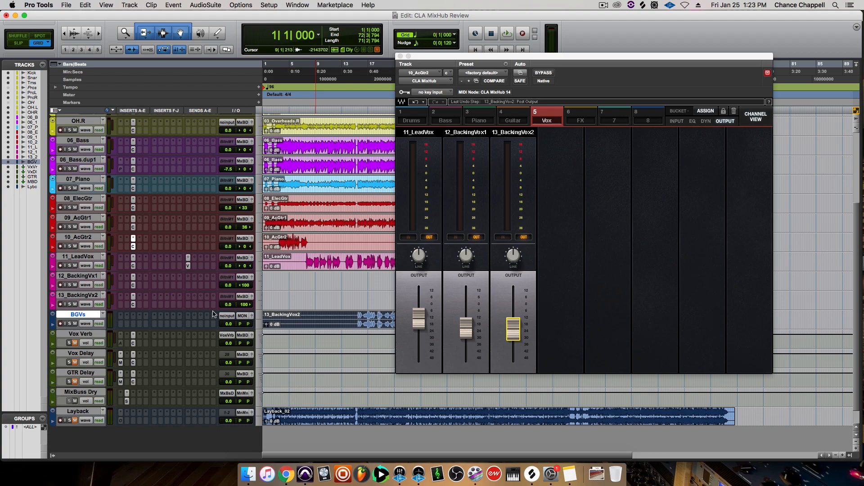
Step: Route the BGVs track's output to the MixBuss Dry track and insert the stereo CLA MixHub plug-in on BGVs
left_click(247, 316)
mouse_move(266, 339)
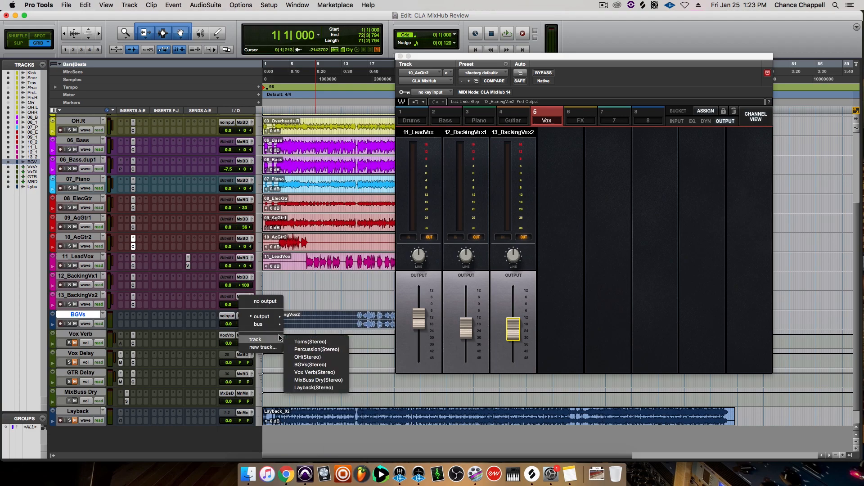
left_click(304, 373)
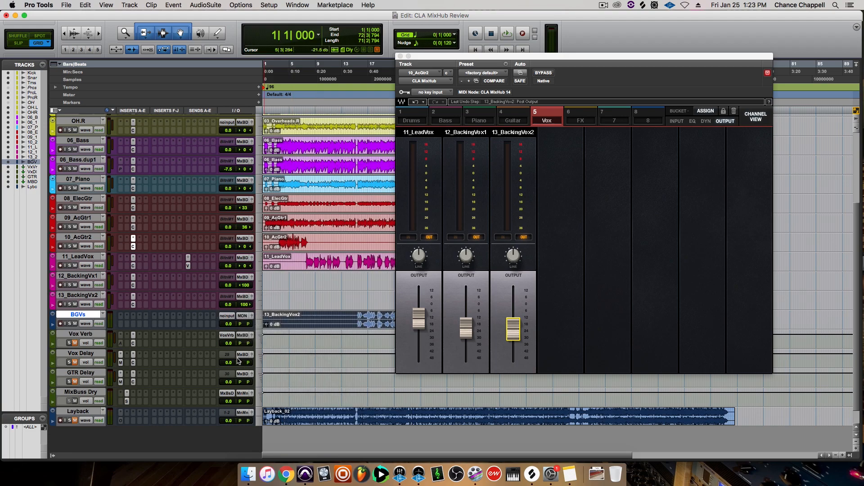
left_click(134, 317)
mouse_move(176, 334)
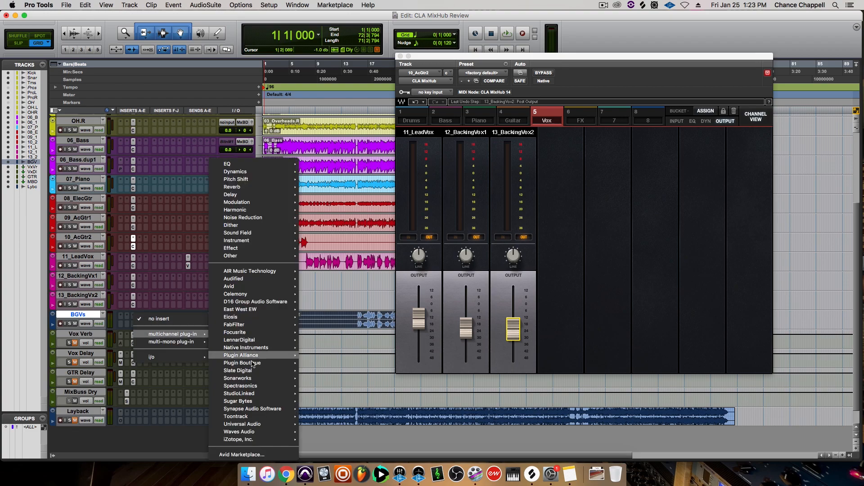
mouse_move(252, 432)
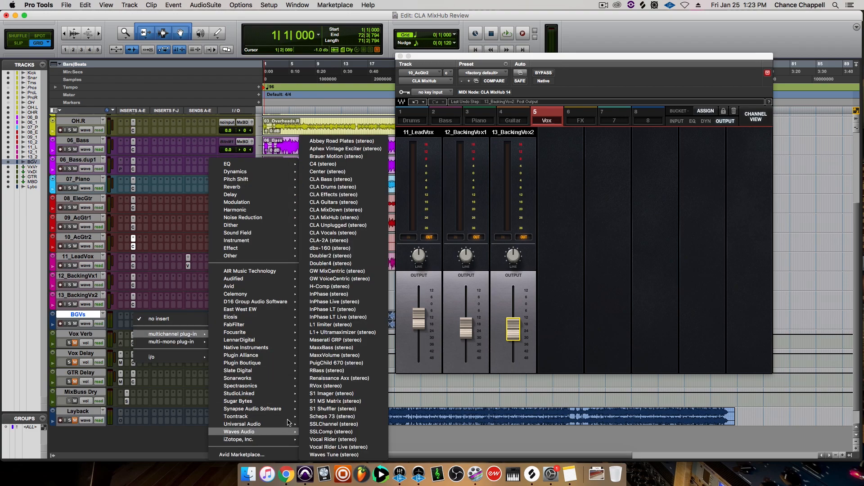
left_click(358, 217)
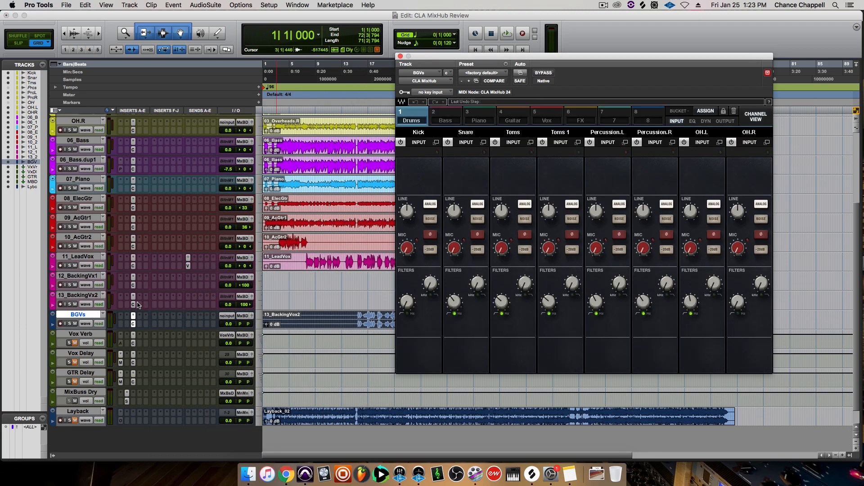
Step: Make the 12_BackingVx1 and 13_BackingVx2 tracks inactive, along with their plug-in inserts
left_click(133, 286)
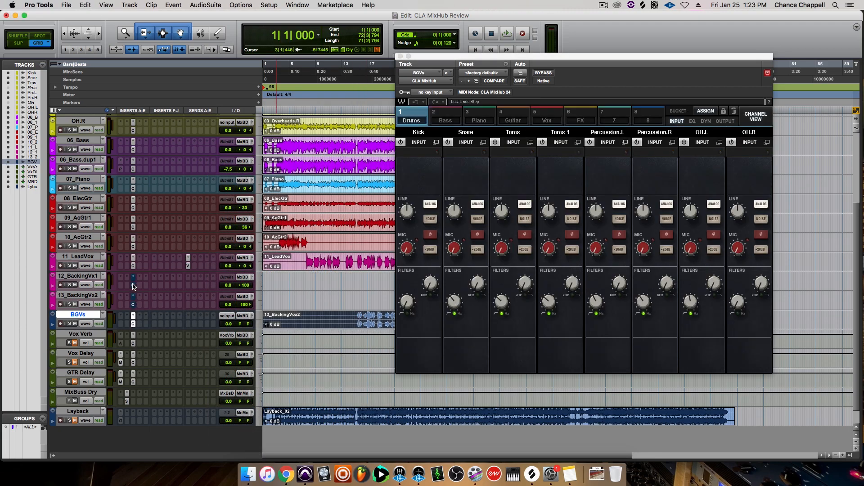
left_click(90, 296)
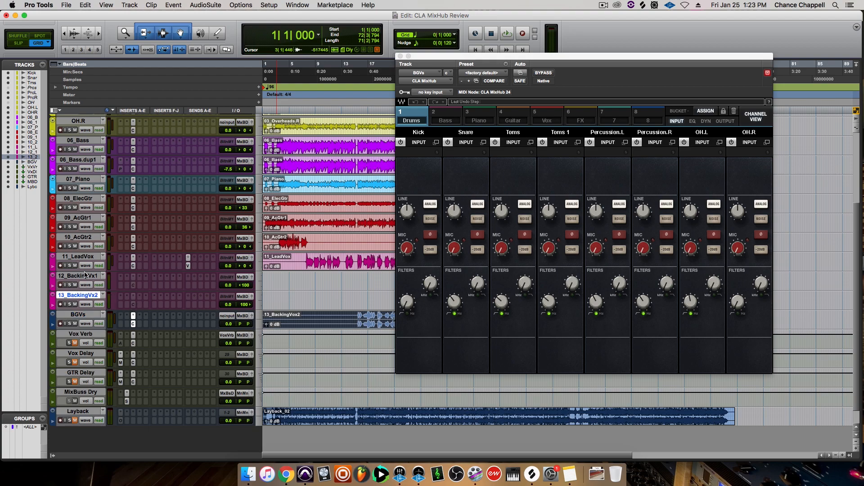
left_click(86, 276, "shift")
right_click(89, 275)
left_click(107, 294)
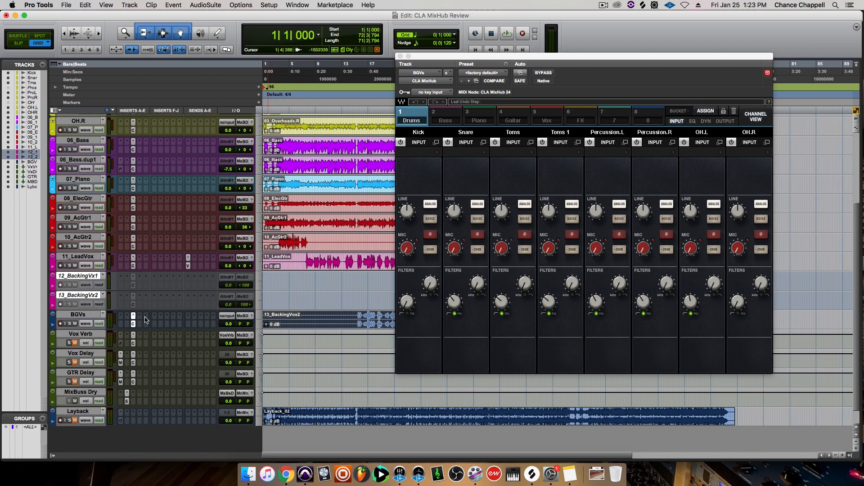
Step: Give BGVs the same magenta track colour as the other vocal tracks, with 11_LeadVox through BGVs selected
left_click(89, 316)
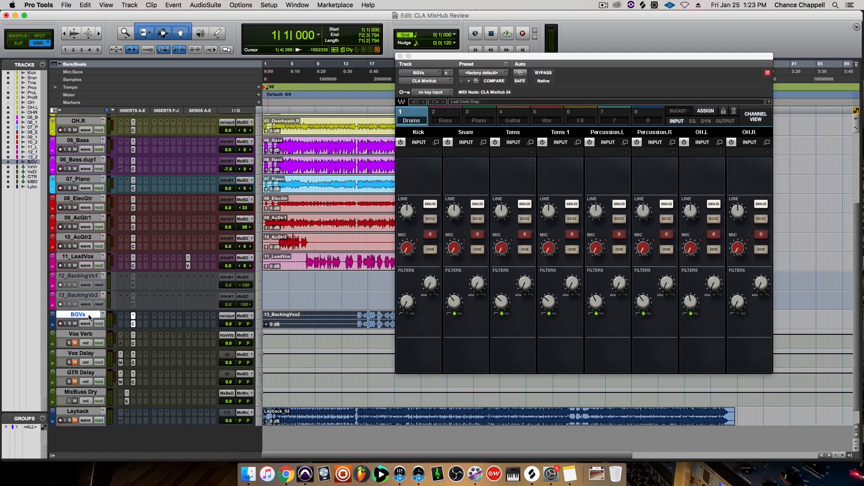
left_click(85, 257, "shift")
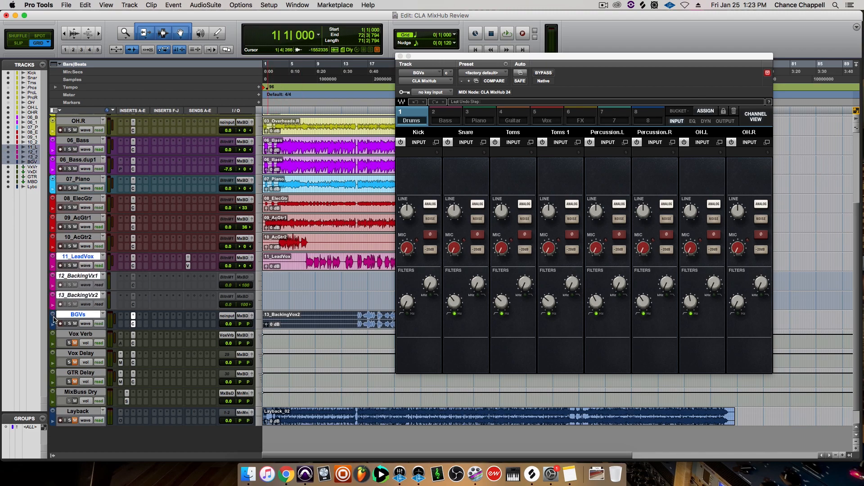
double_click(53, 321)
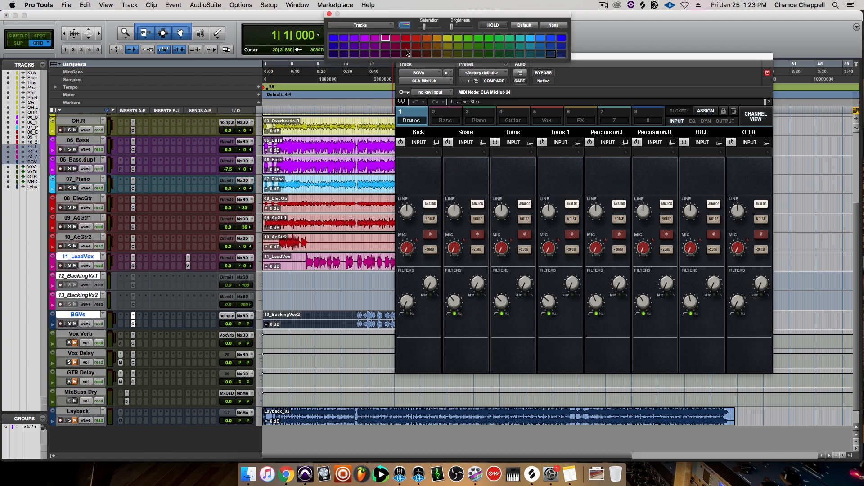
left_click(385, 38)
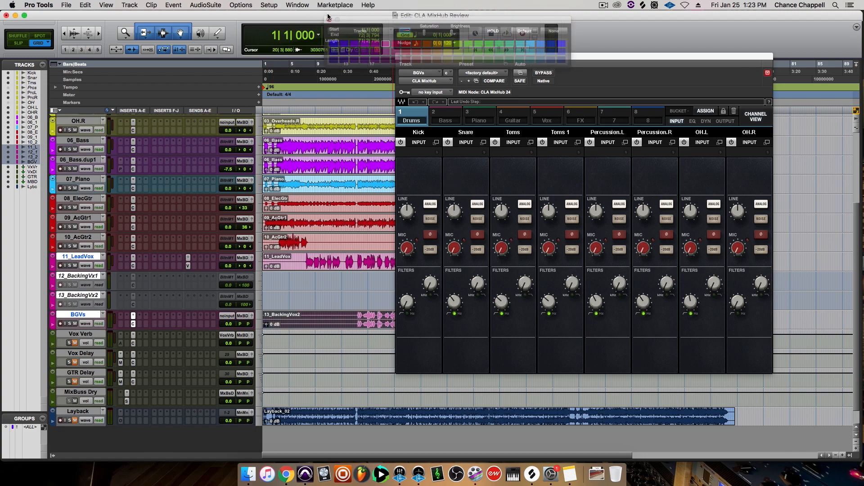
left_click(329, 13)
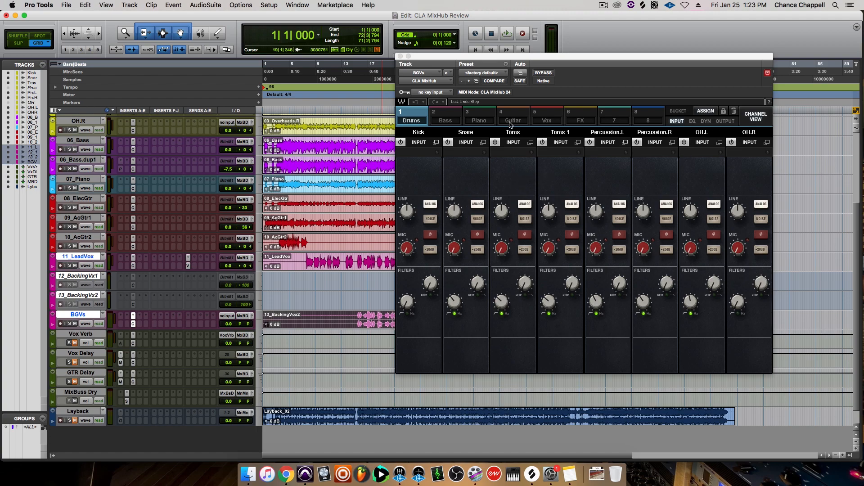
Step: Assign the BGVs channel to the Vox bucket in CLA MixHub
left_click(557, 116)
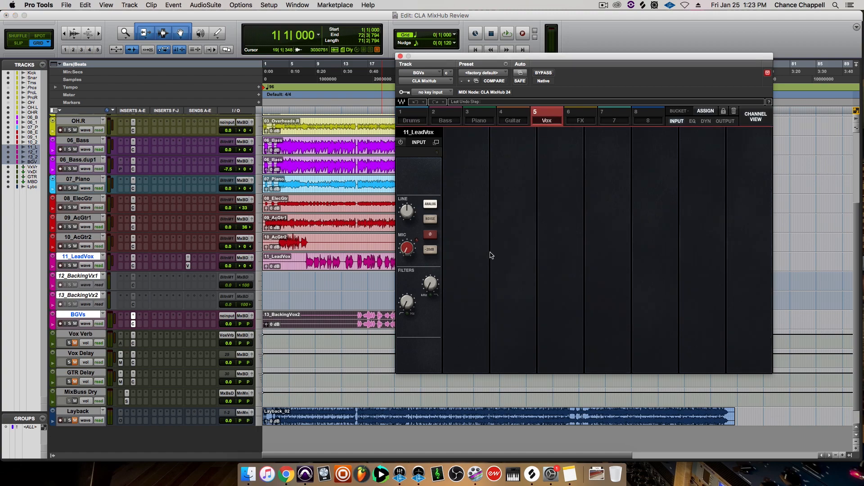
left_click(705, 112)
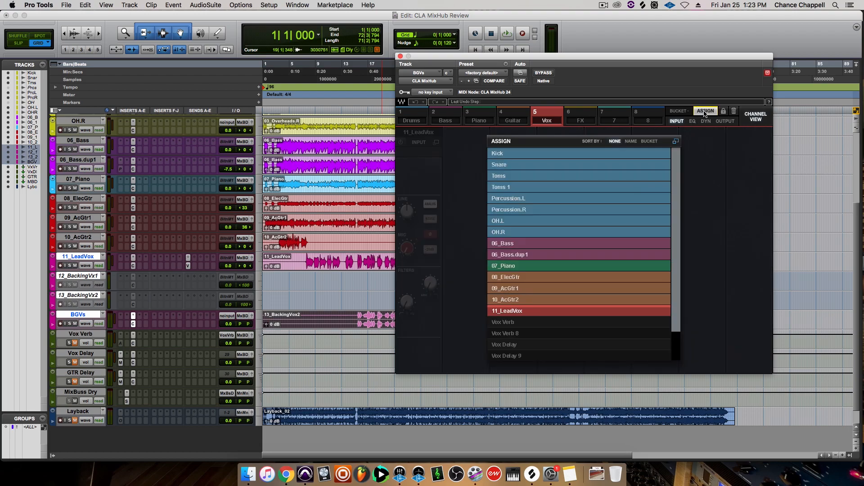
scroll(577, 236, "down", 1)
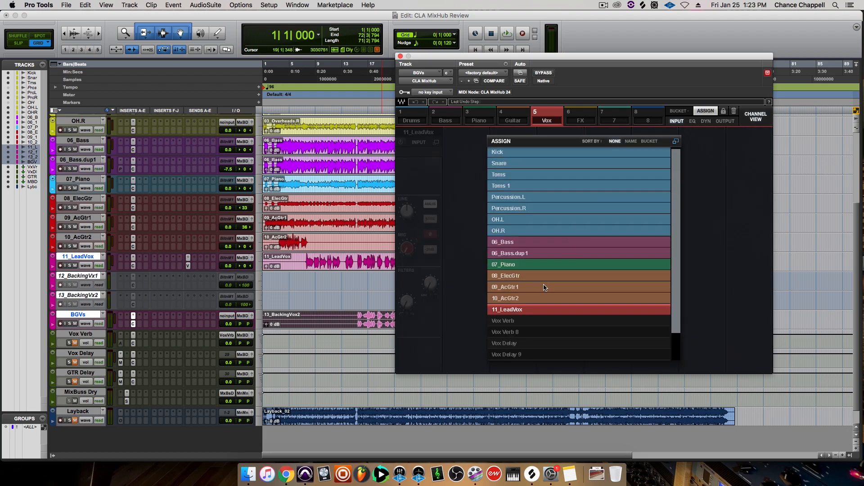
scroll(545, 287, "down", 1)
scroll(663, 211, "down", 3)
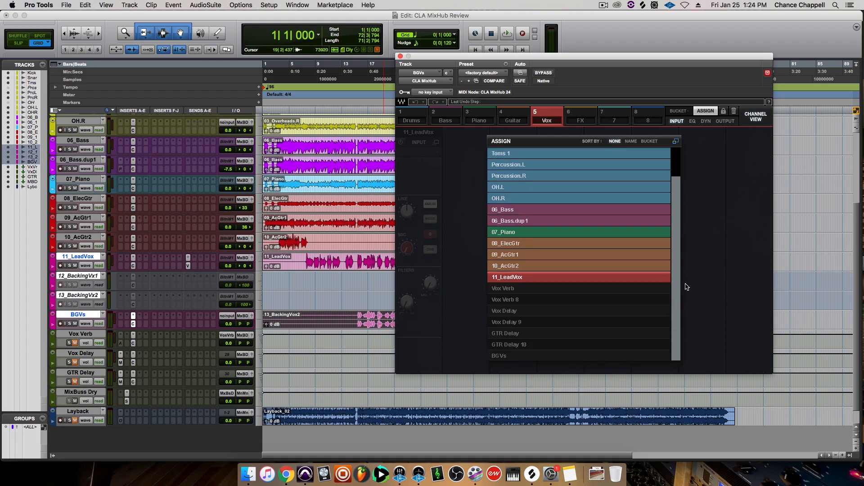
left_click(499, 355)
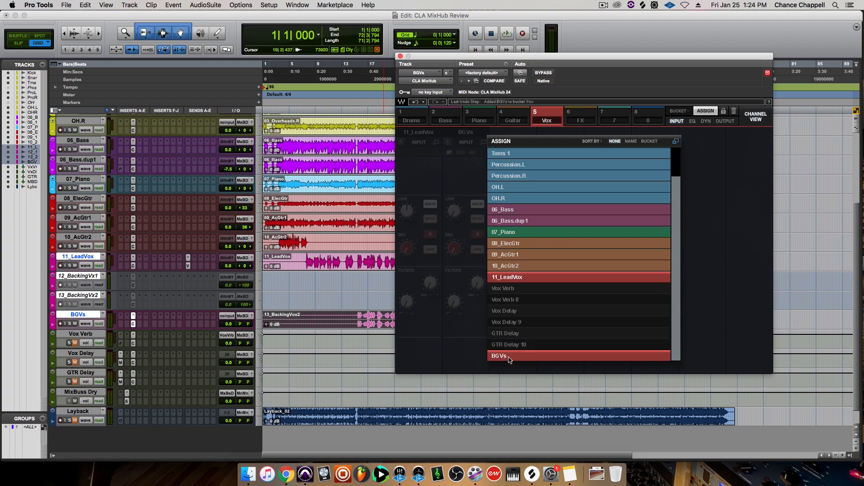
left_click(701, 111)
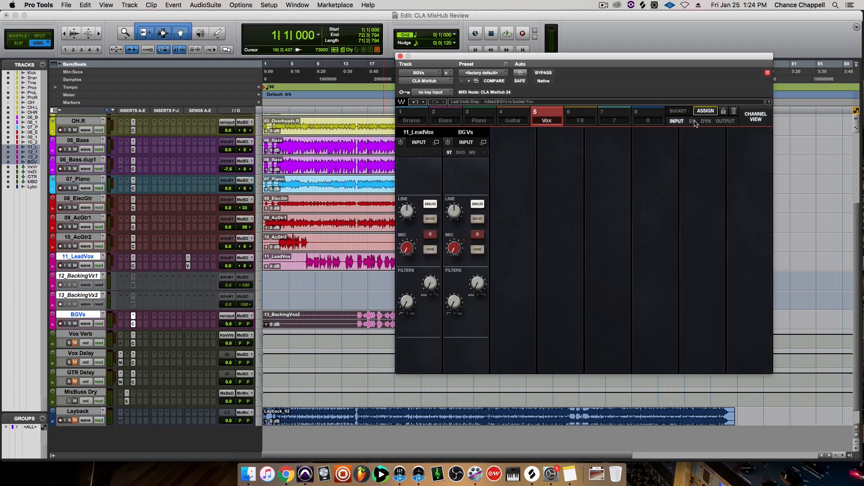
Step: Pull the BGVs output fader all the way down in the Vox bucket and select the first vocal section on 11_LeadVox for playback
left_click(720, 122)
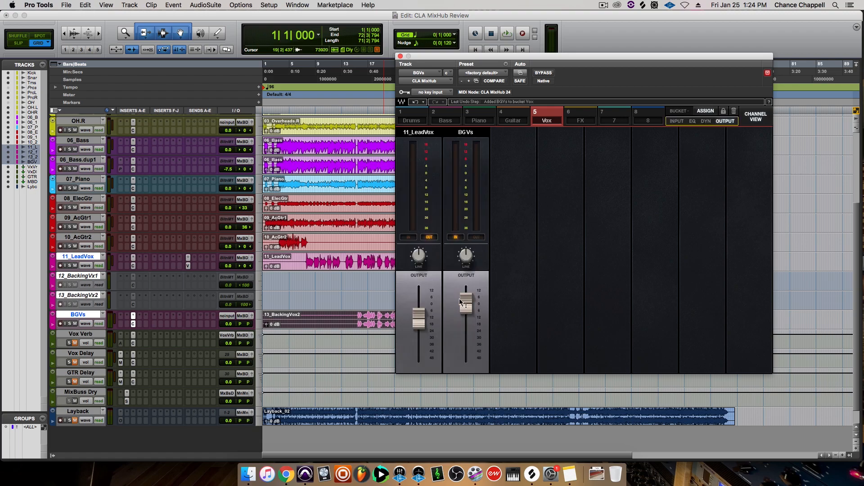
left_click_drag(464, 304, 465, 358)
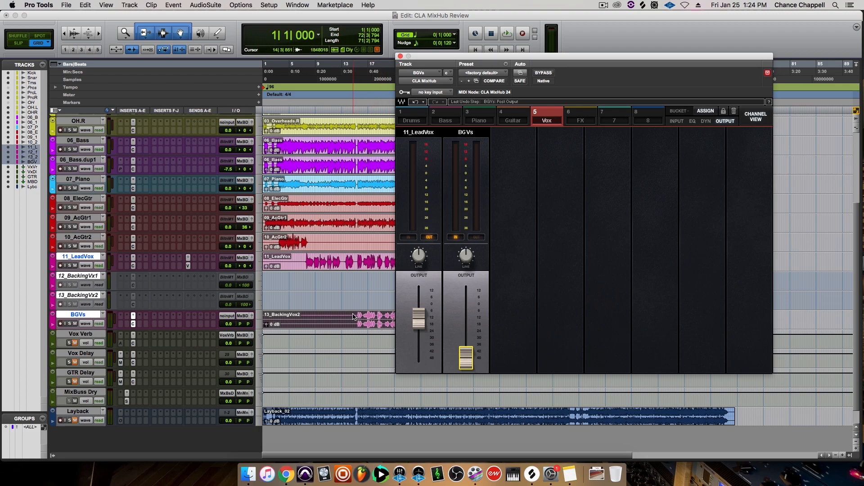
left_click_drag(304, 265, 388, 251)
left_click_drag(447, 60, 512, 44)
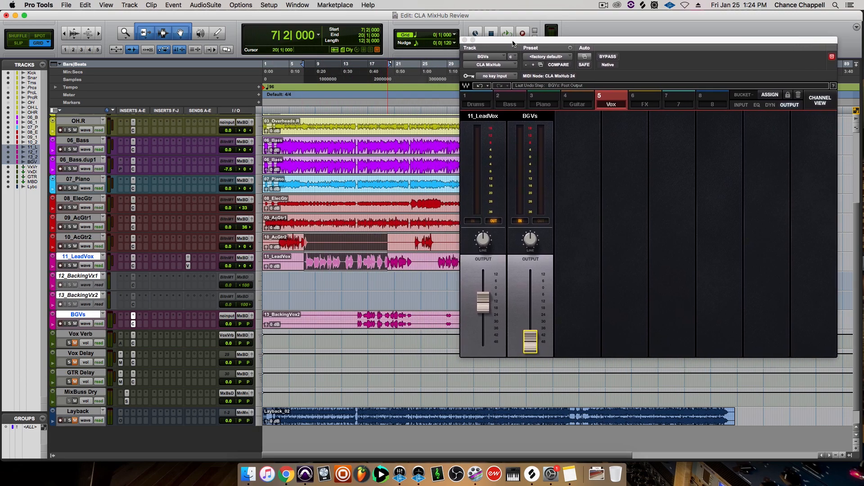
left_click(412, 260, "shift")
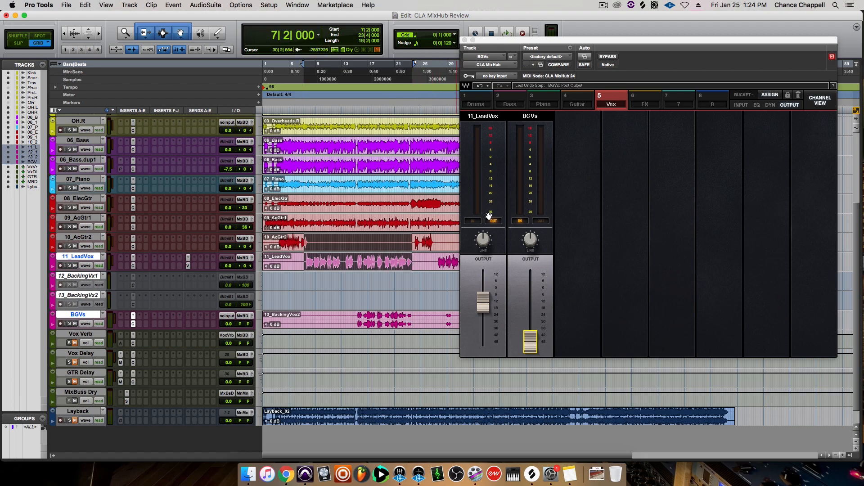
Step: Play the selected vocal section and raise the BGVs output to about -20.8
key("space")
mouse_move(530, 341)
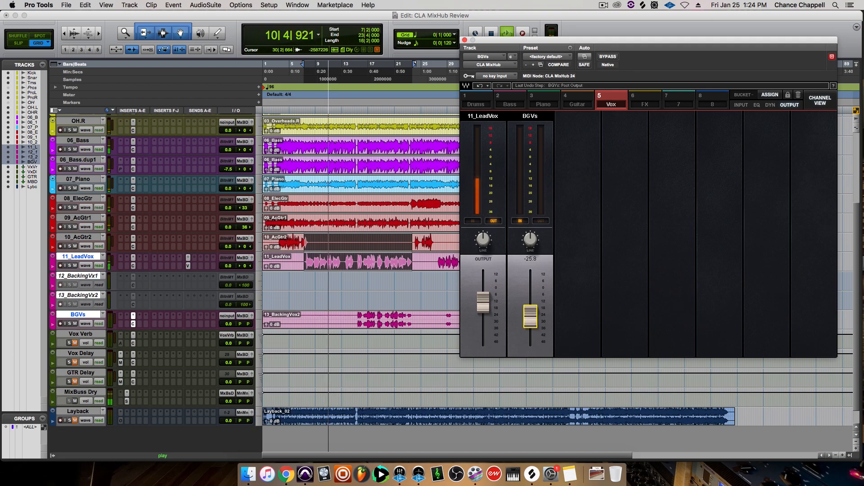
left_click_drag(528, 311, 528, 309)
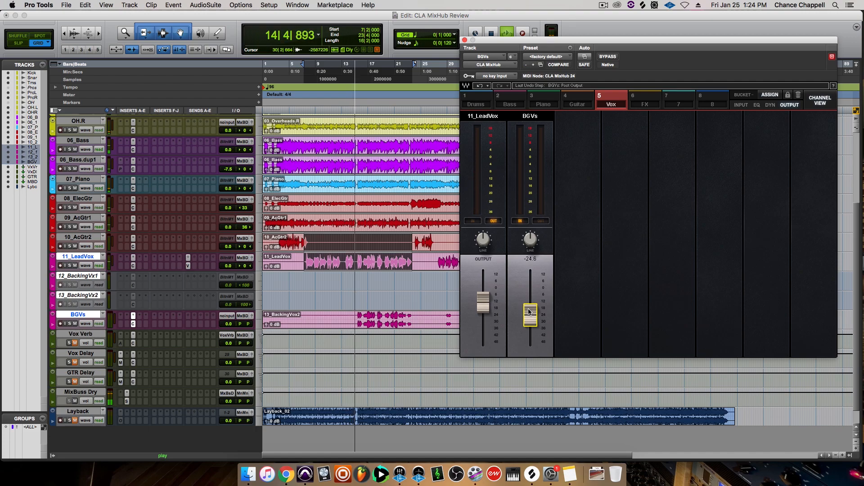
mouse_move(530, 312)
left_mouse_down()
mouse_move(529, 293)
mouse_move(529, 306)
left_mouse_up()
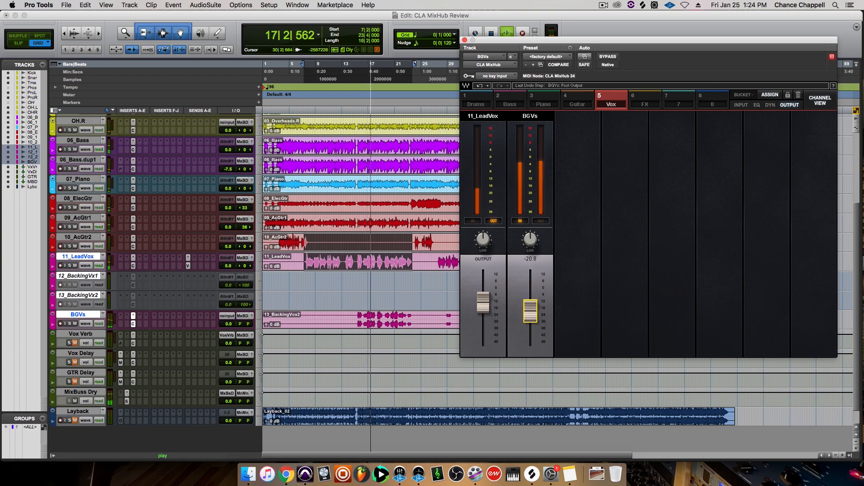
Step: Set the BGVs high-pass filter to about 152.8 and look through its EQ and dynamics sections
left_click(742, 105)
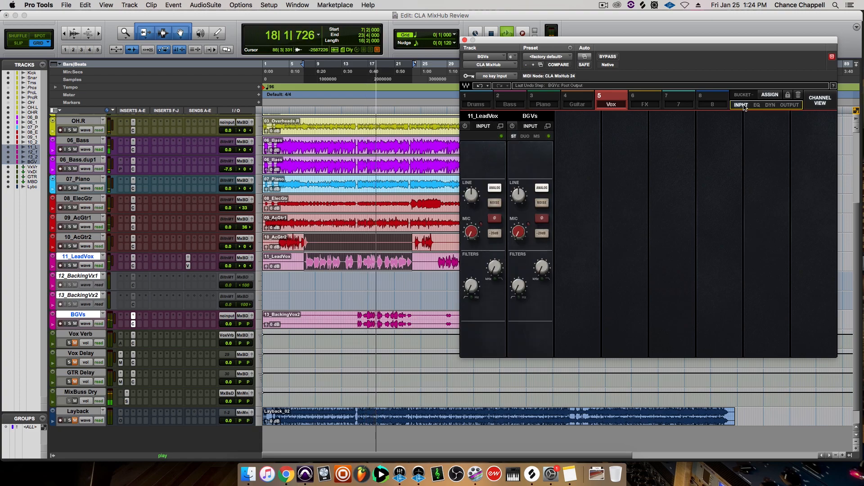
left_click_drag(519, 287, 519, 273)
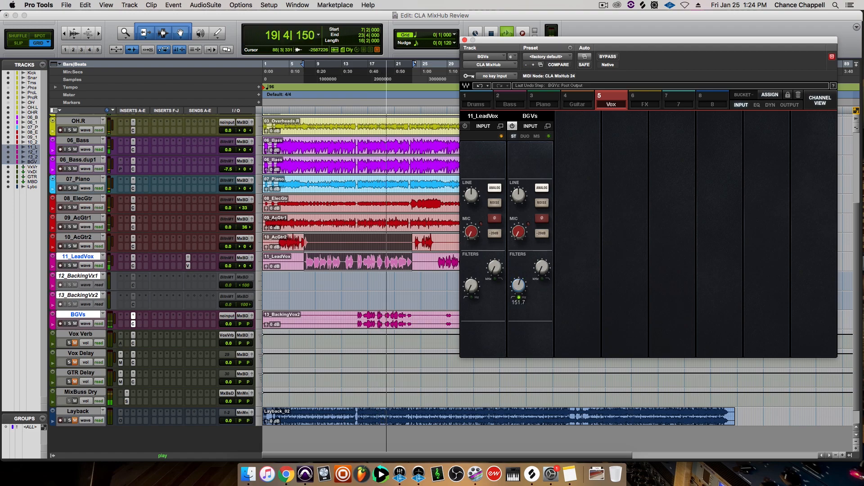
left_click(756, 105)
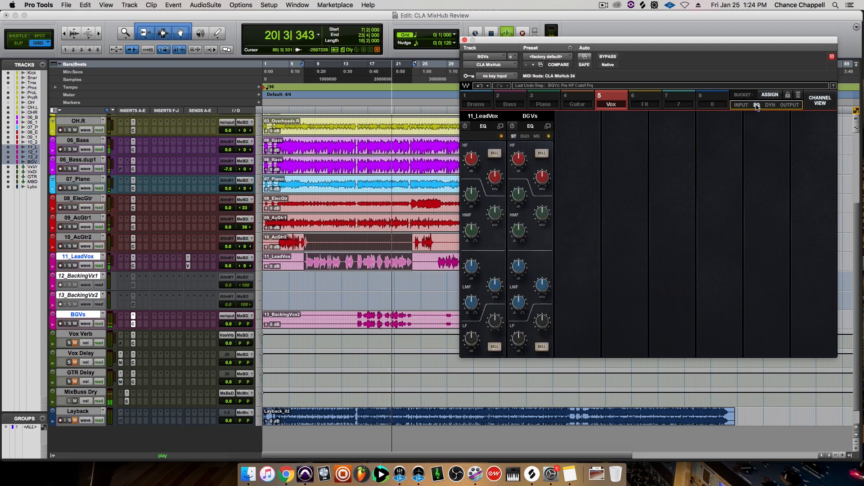
left_click(770, 105)
Step: Open BGVs in channel view, turn on Extra Wide for its stereo width, and stop playback
left_click(827, 102)
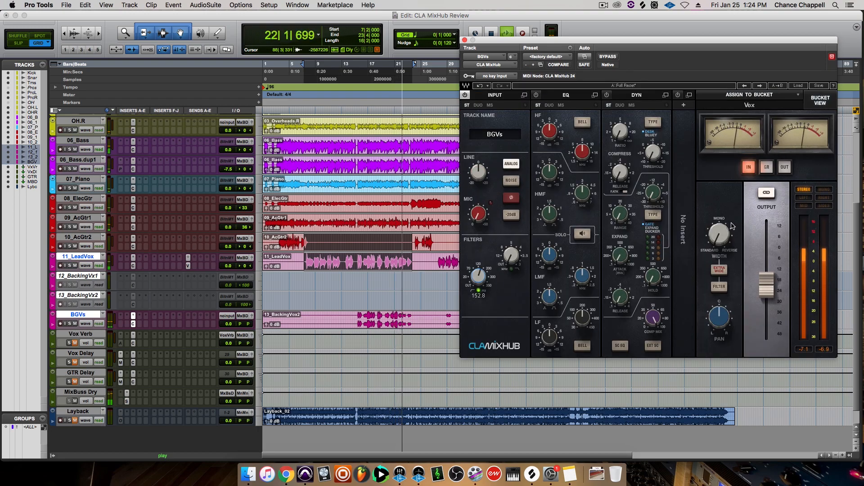
key("space")
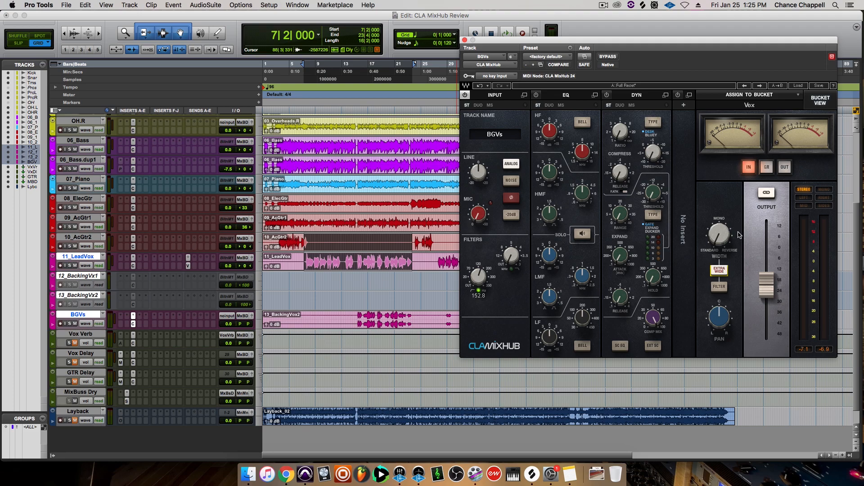
key("space")
key("space")
Step: Play just the backing vocal section on BGVs, raise its output to about -7.1 and switch Extra Wide off
left_click_drag(358, 320, 410, 315)
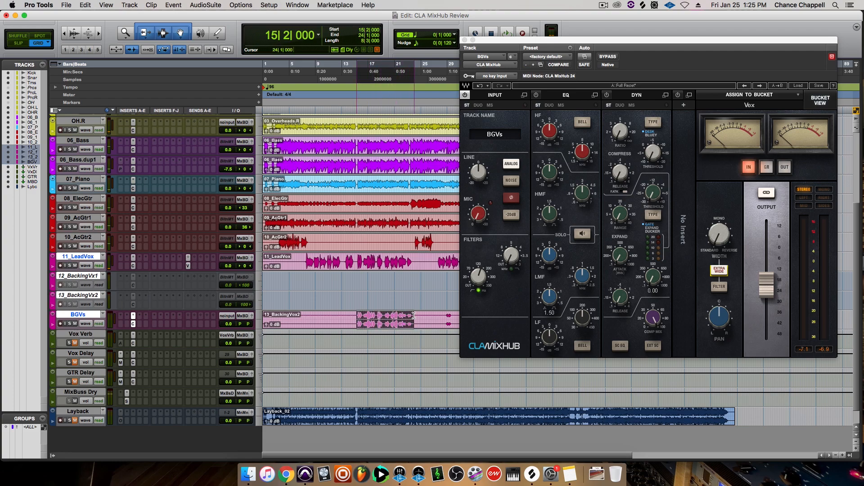
key("space")
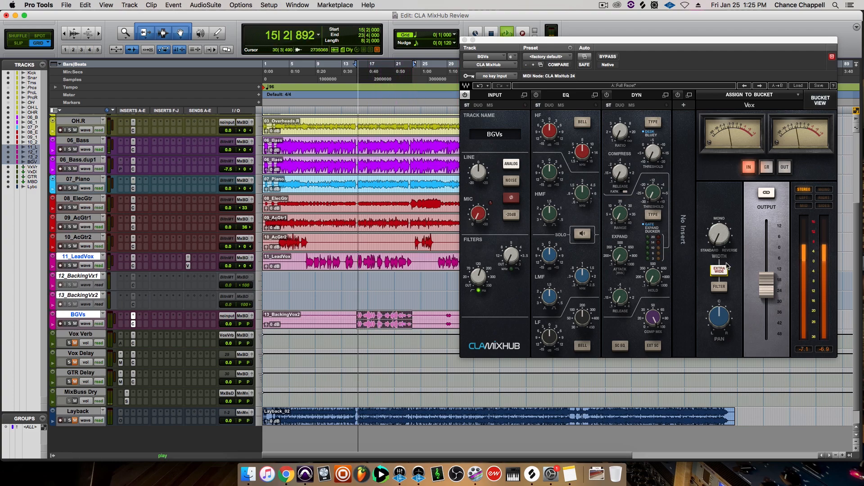
left_click_drag(766, 283, 766, 260)
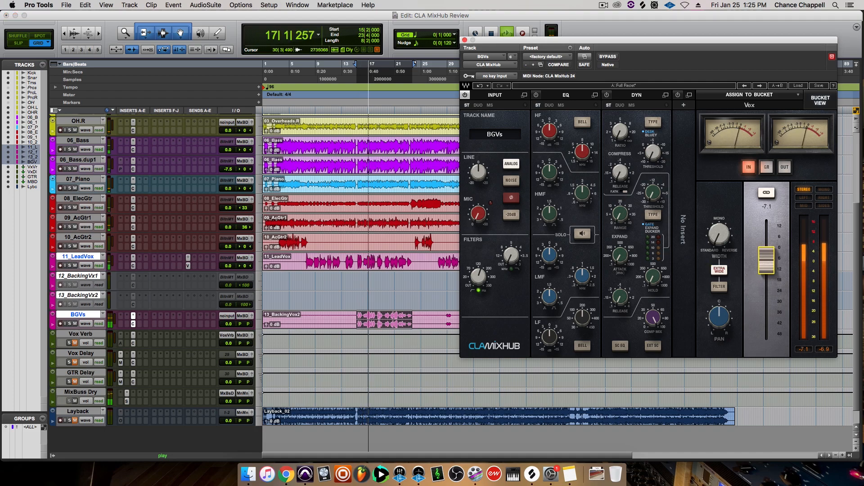
left_click(722, 271)
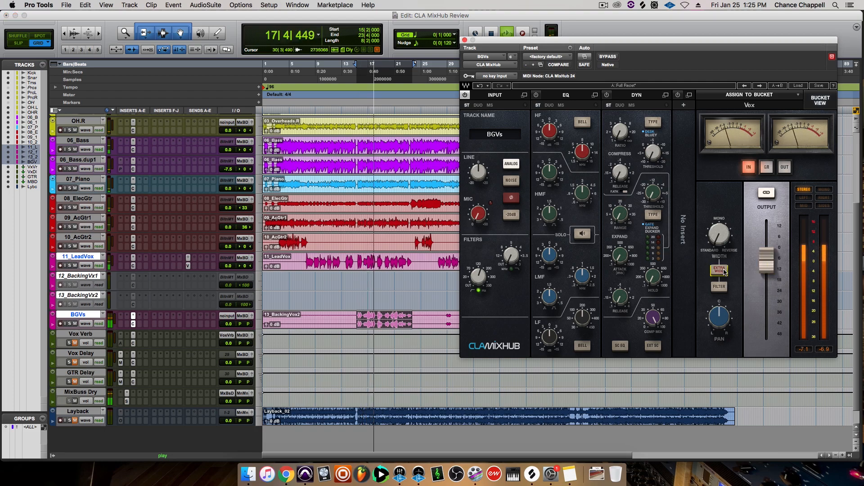
Step: Compare BGVs with Extra Wide on and off, leave it on, and lower the output fader
left_click(721, 271)
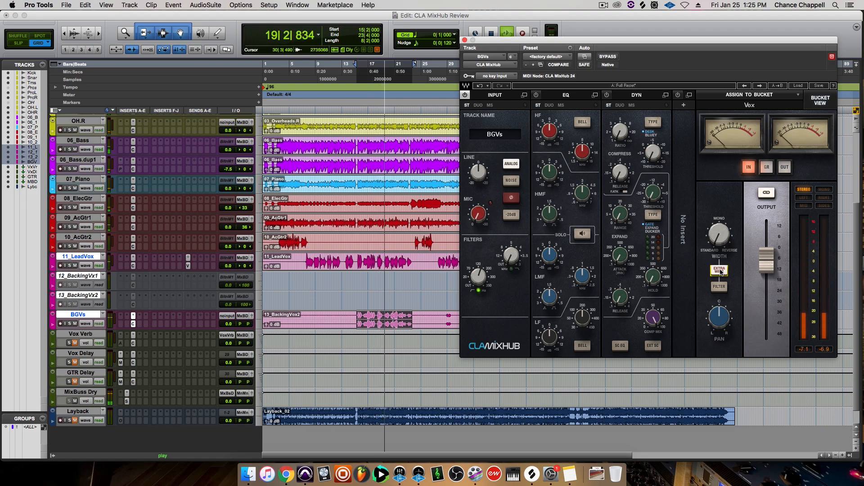
left_click(721, 272)
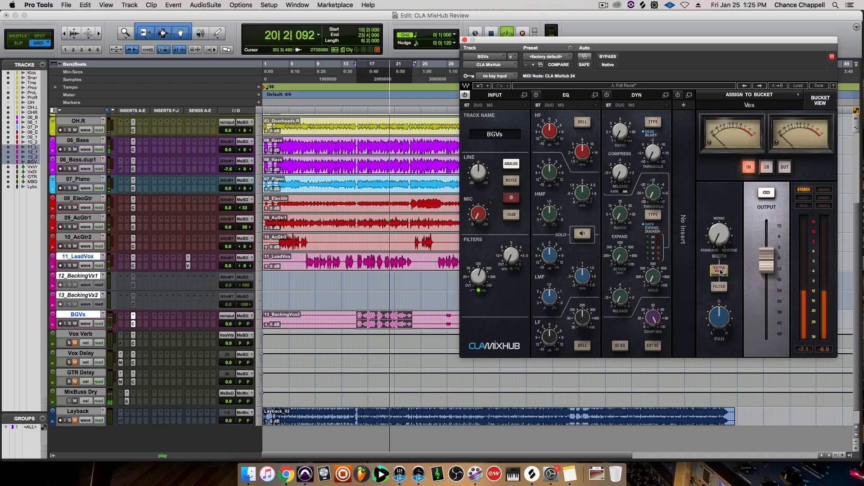
left_click(720, 272)
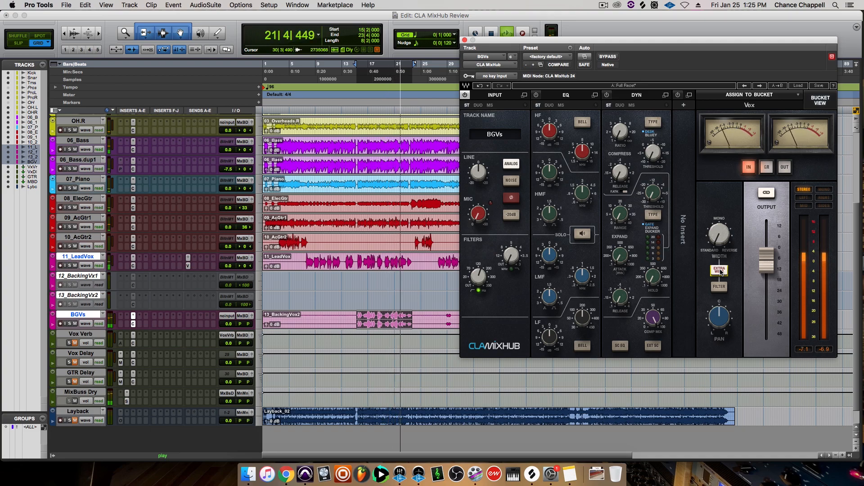
mouse_move(767, 264)
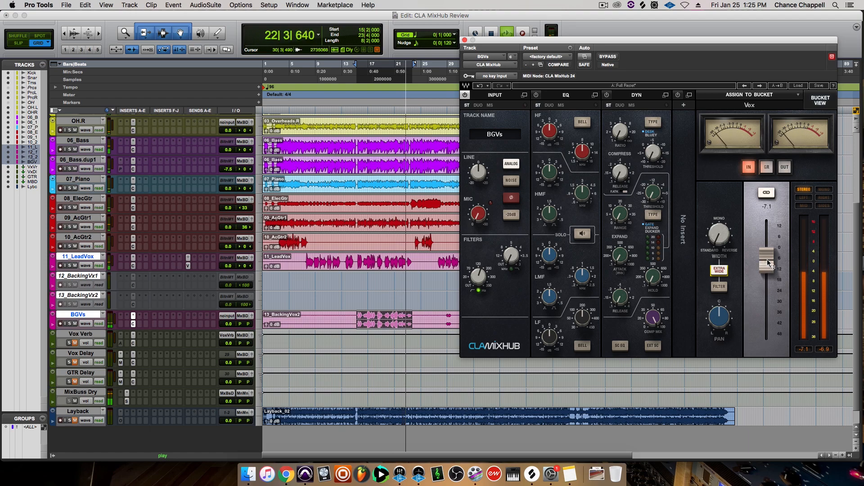
left_click_drag(768, 263, 767, 282)
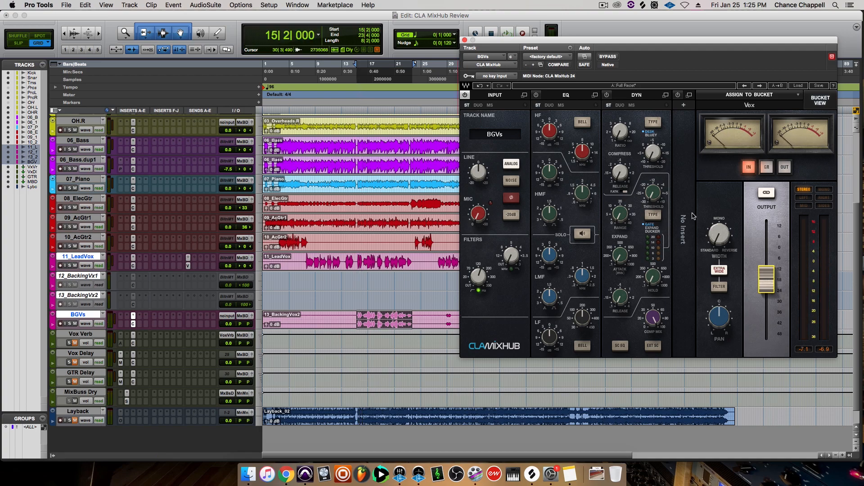
Step: Switch the BGVs compressor to the Bluey type, adjust its ratio and play the selected vocal section
left_click(655, 124)
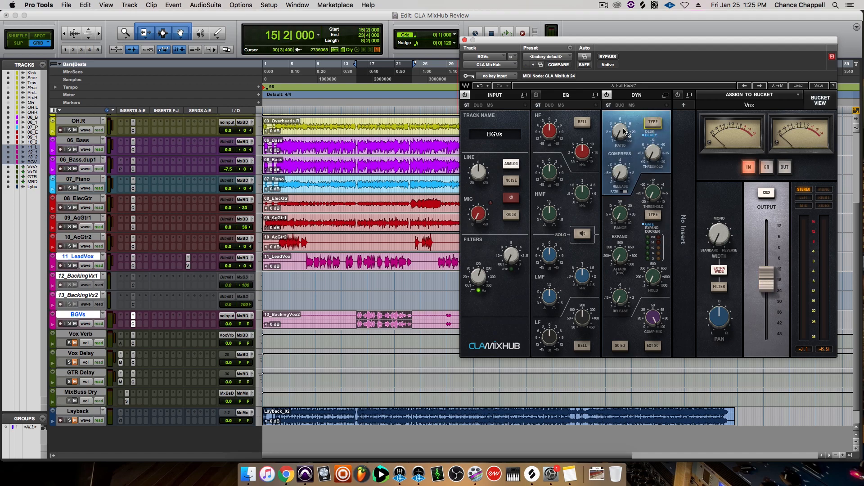
mouse_move(624, 133)
key("space")
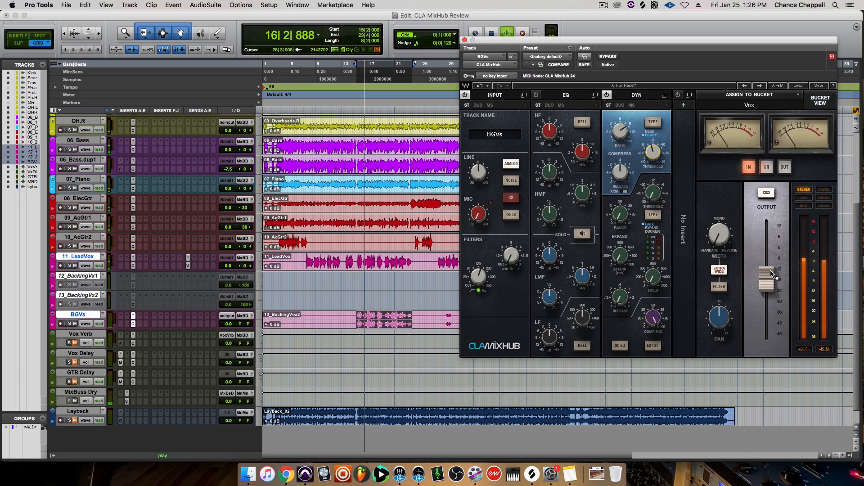
Step: Raise the BGVs output slightly and try out different stereo width settings during playback
left_click_drag(764, 275, 764, 267)
left_click_drag(720, 235, 765, 269)
left_click_drag(722, 236, 734, 201)
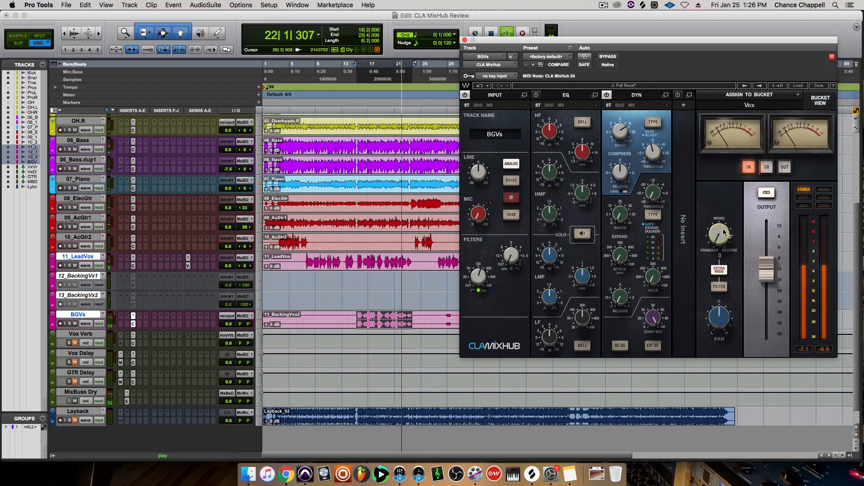
left_click(768, 274)
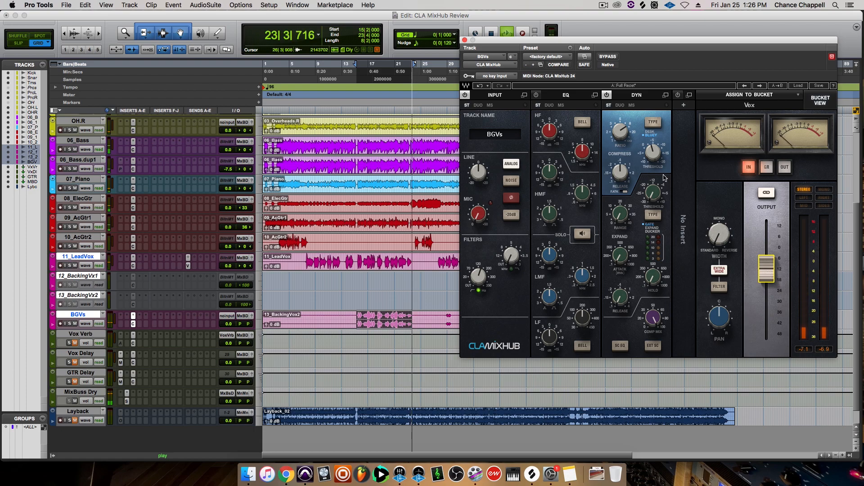
Step: Raise the BGVs output to about -8.3 and adjust the compressor threshold
mouse_move(656, 159)
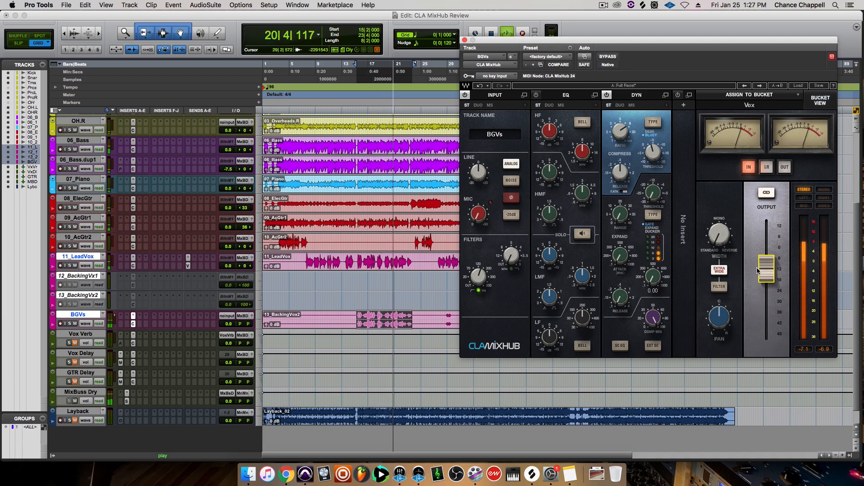
left_click_drag(758, 271, 759, 262)
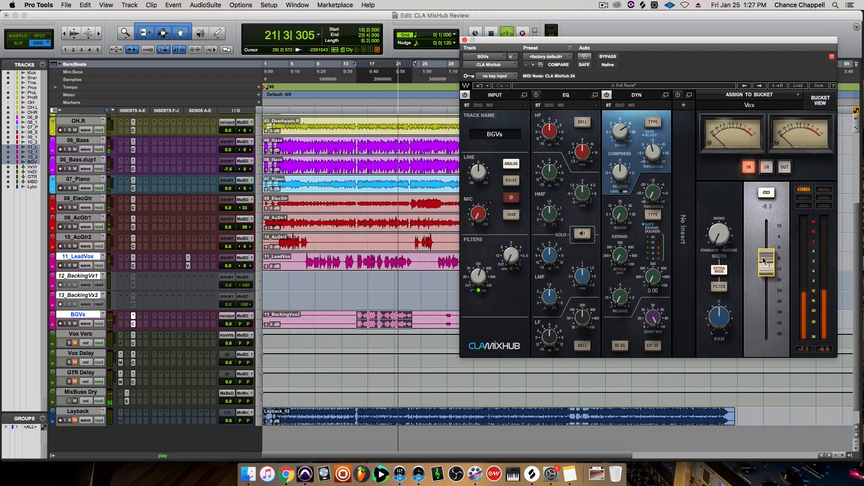
left_click_drag(659, 157, 658, 156)
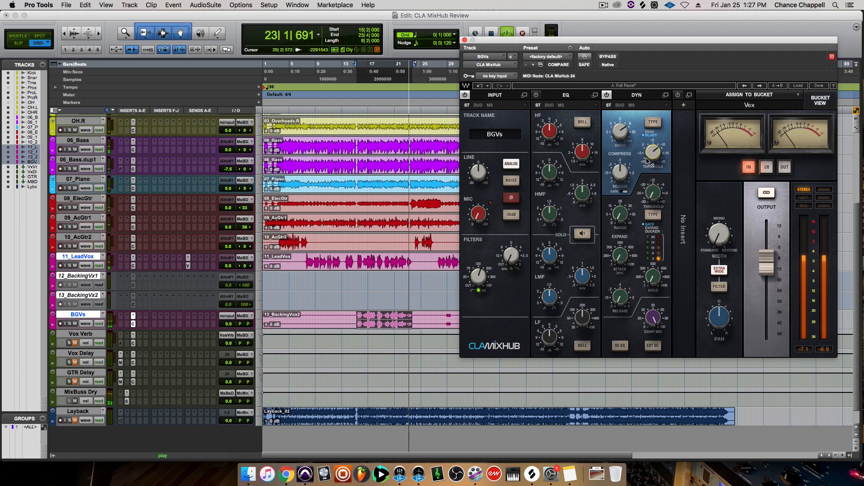
Step: Audition BGVs in solo, lower its output to about -15.0 in the mix and readjust the compressor threshold
left_click(69, 324)
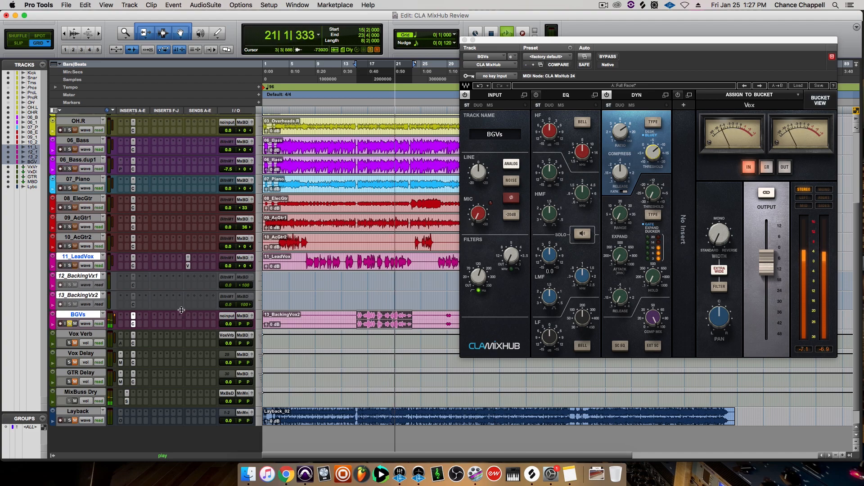
left_click(75, 266)
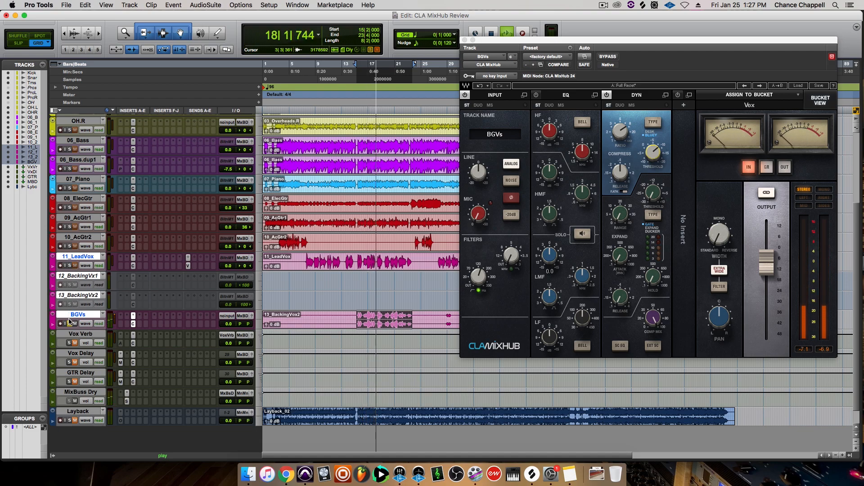
left_click_drag(768, 269, 768, 282)
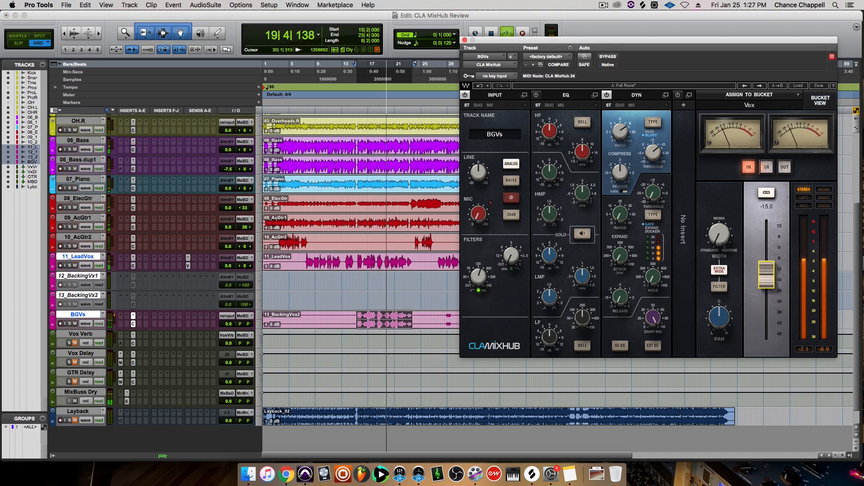
left_click_drag(655, 149, 654, 157)
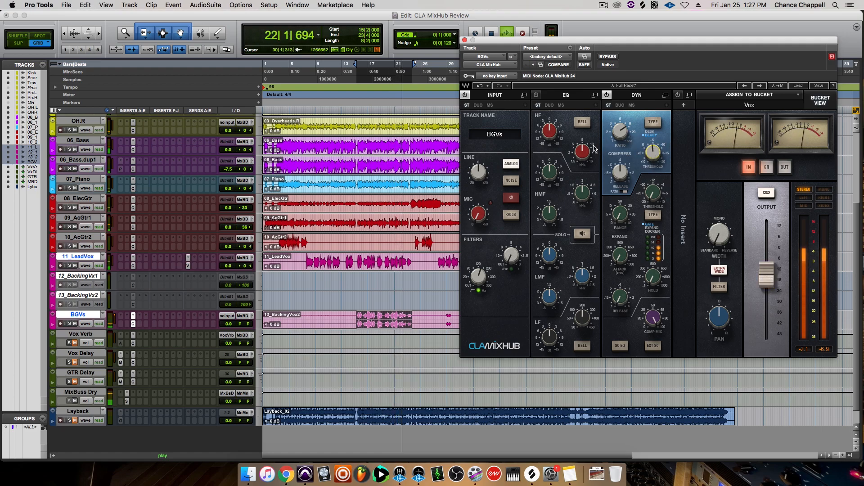
Step: Turn on the BGVs EQ, boost the HF band and adjust the gain and frequency of the HF and LMF bands
left_click(582, 234)
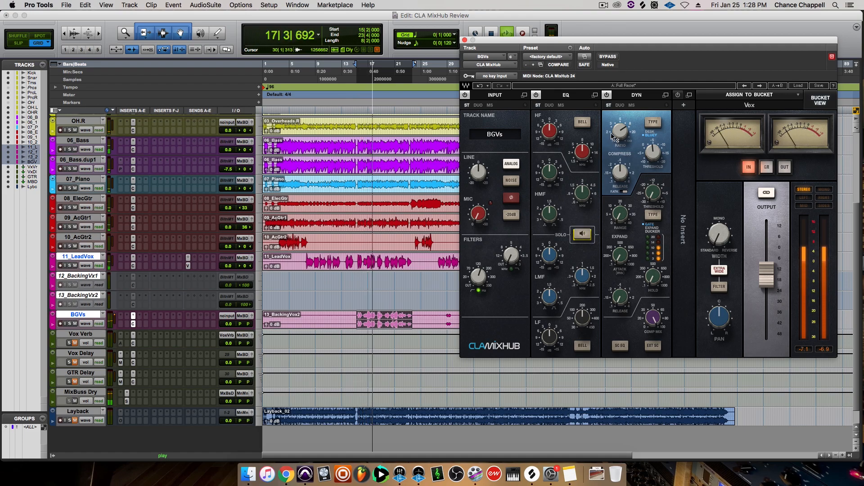
left_click_drag(547, 134, 546, 105)
left_click_drag(582, 152, 582, 147)
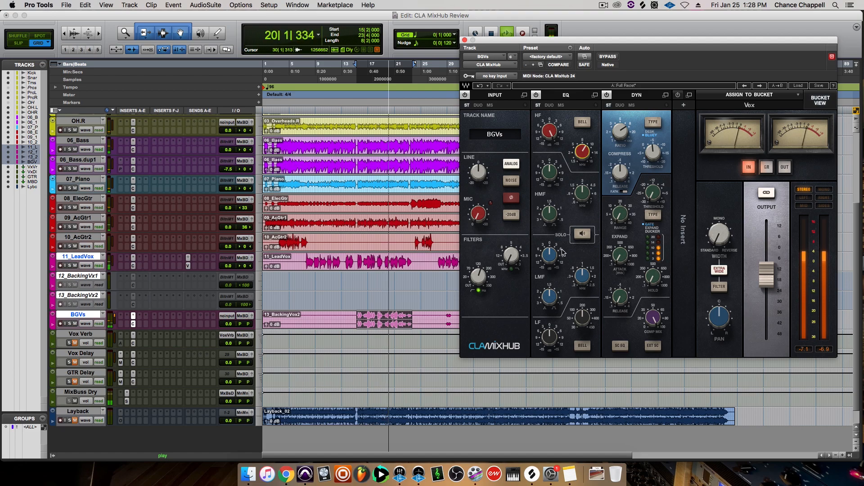
left_click_drag(565, 276, 567, 266)
scroll(551, 252, "down", 4)
scroll(553, 297, "up", 3)
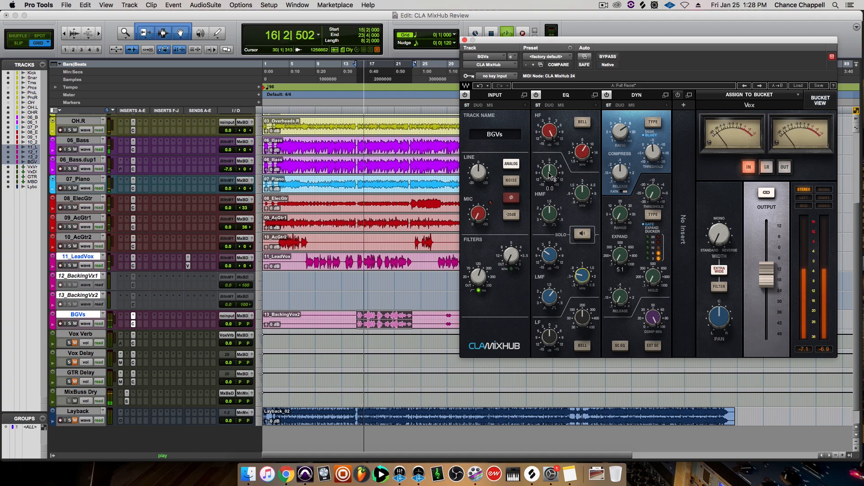
Step: Boost the HMF band on BGVs, sweep its frequency and ease the gain back to a moderate boost
left_click_drag(551, 175, 551, 140)
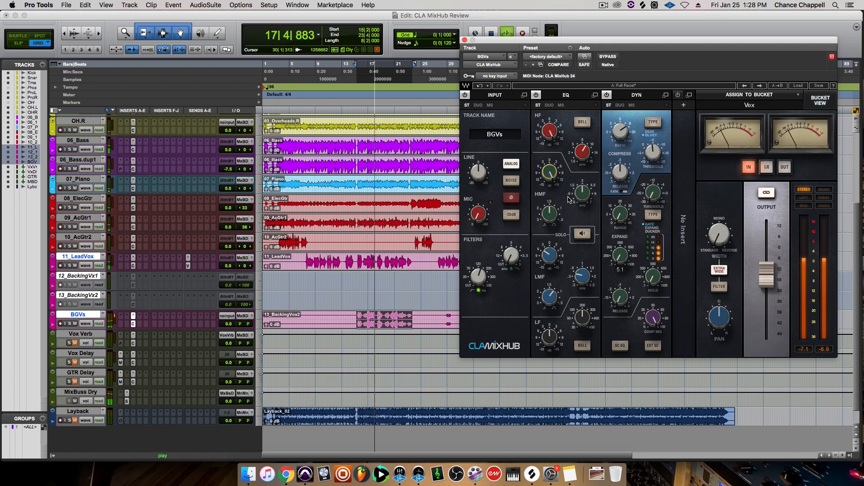
mouse_move(583, 192)
left_mouse_down()
mouse_move(583, 186)
mouse_move(583, 201)
left_mouse_up()
left_click_drag(549, 173, 550, 172)
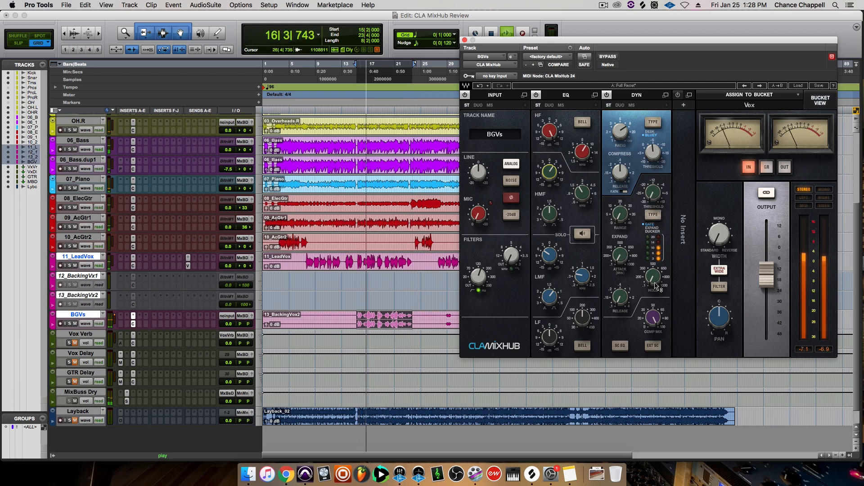
Step: Set the BGVs gate section to Expand with a threshold of about -23.19 and a range of 40.00
mouse_move(658, 192)
left_mouse_down()
mouse_move(657, 184)
mouse_move(655, 193)
left_mouse_up()
left_click(655, 214)
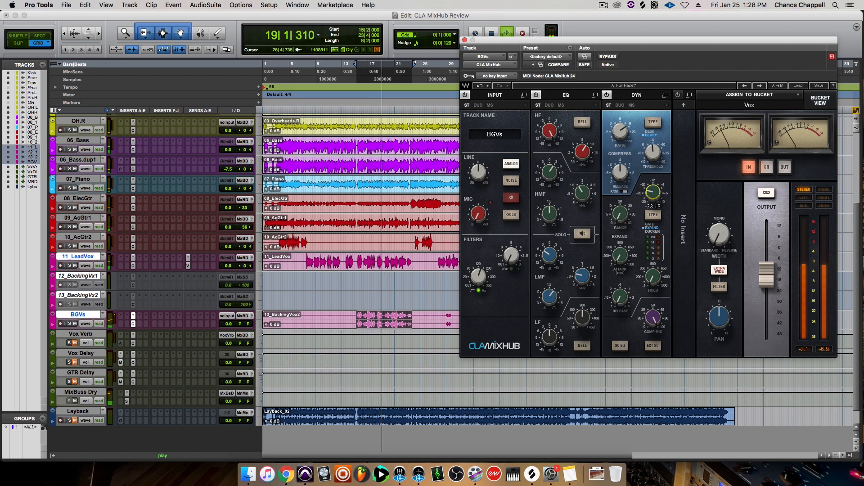
left_click_drag(620, 214, 620, 185)
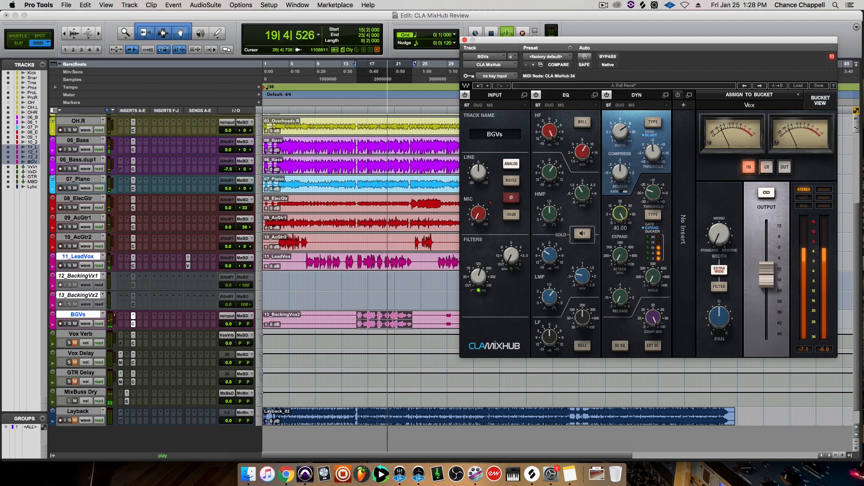
Step: Adjust the expander's attack and release on BGVs and fine-tune the HF band gain
left_click(616, 263)
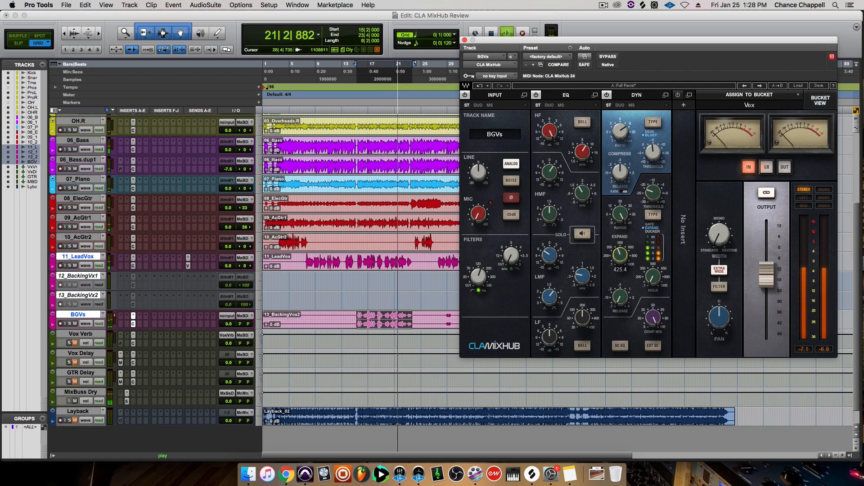
left_click_drag(617, 263, 616, 256)
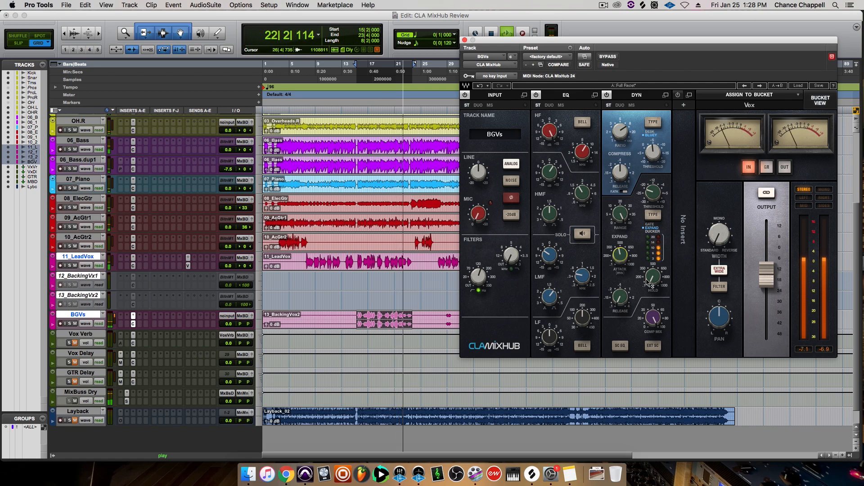
mouse_move(654, 283)
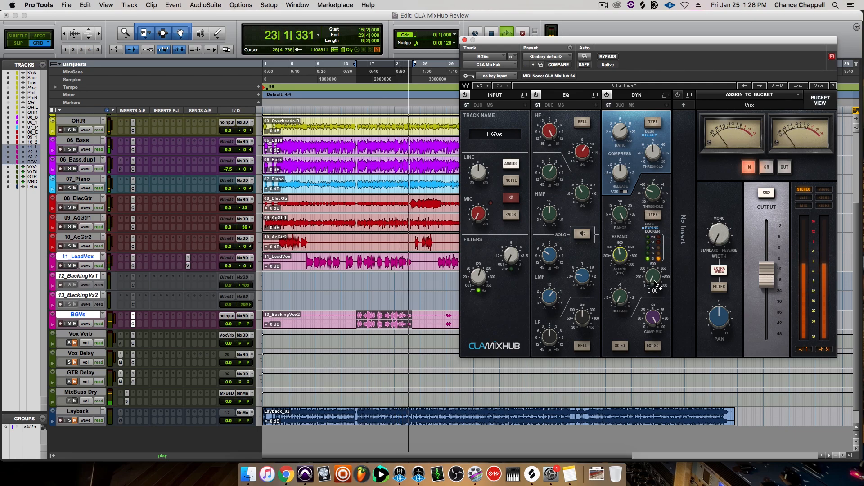
left_click_drag(624, 299, 624, 280)
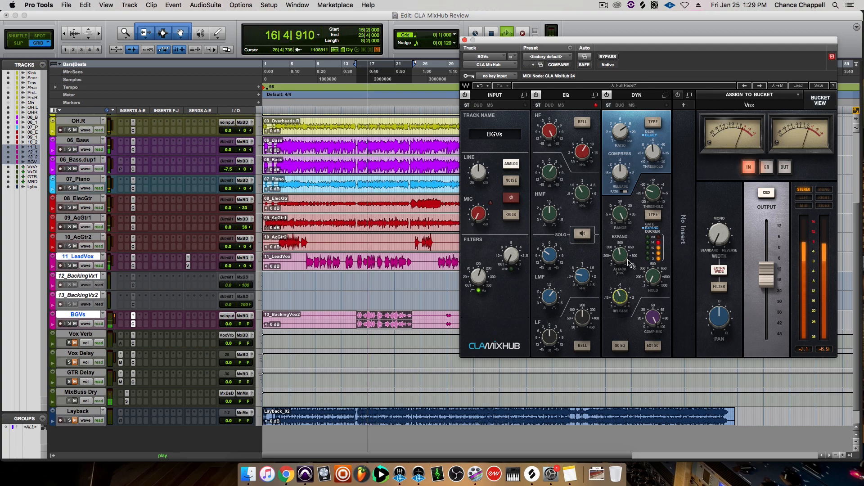
mouse_move(620, 255)
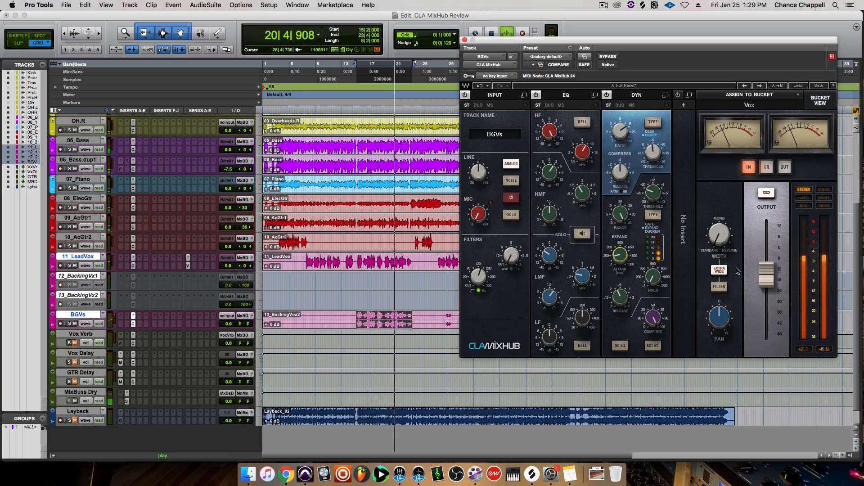
left_click_drag(554, 129, 555, 131)
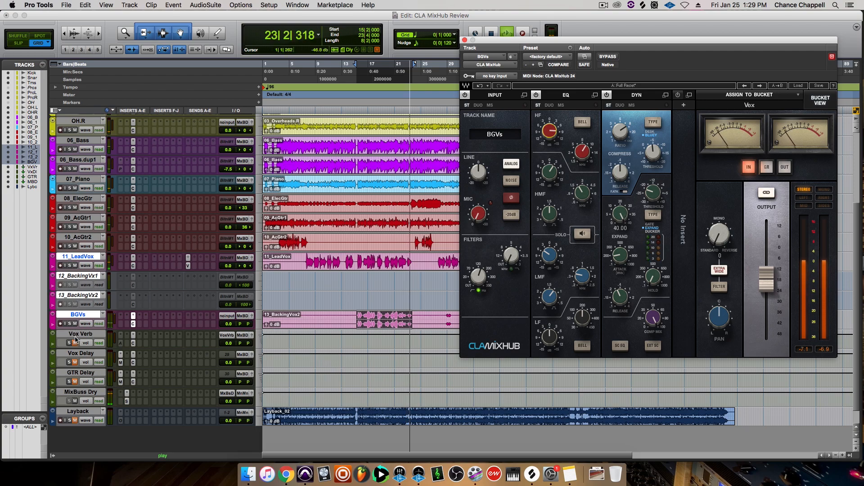
Step: Compare the Layback track with MixBuss Dry by swapping their mutes during playback, and switch back to the mix
key("space")
left_click(75, 401)
key("space")
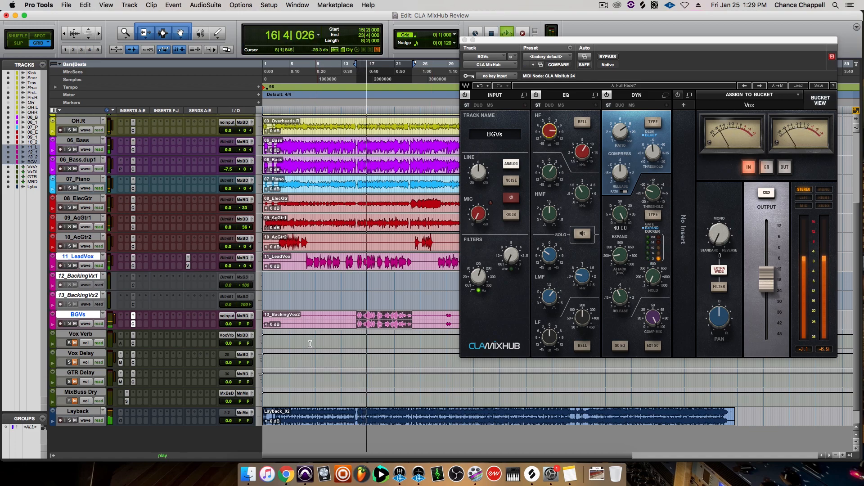
left_click(75, 421)
key("space")
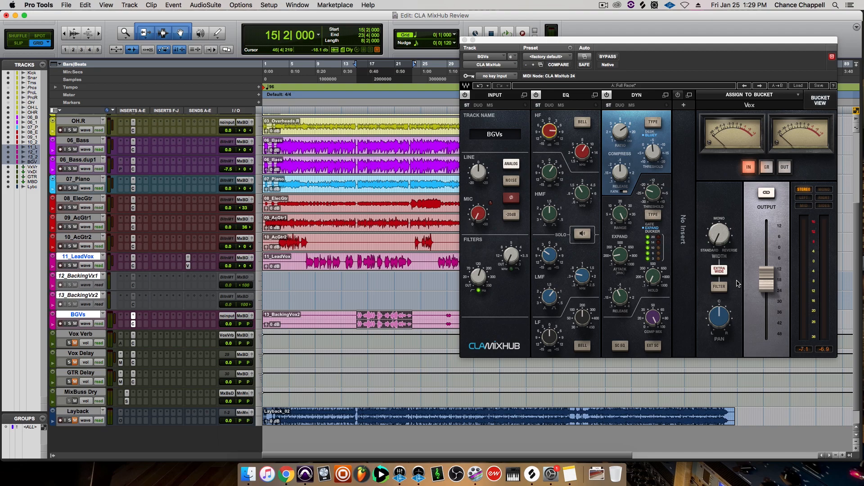
Step: Play the vocal section again and lower the BGVs output a little further
key("space")
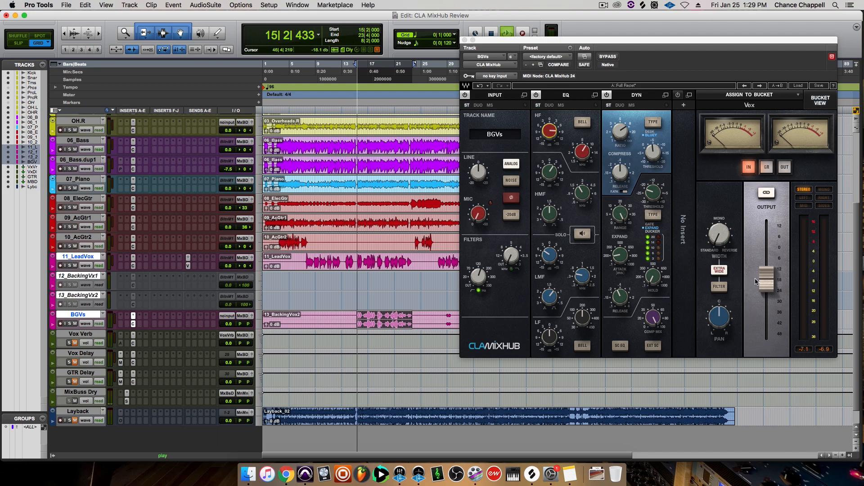
left_click_drag(765, 281, 761, 287)
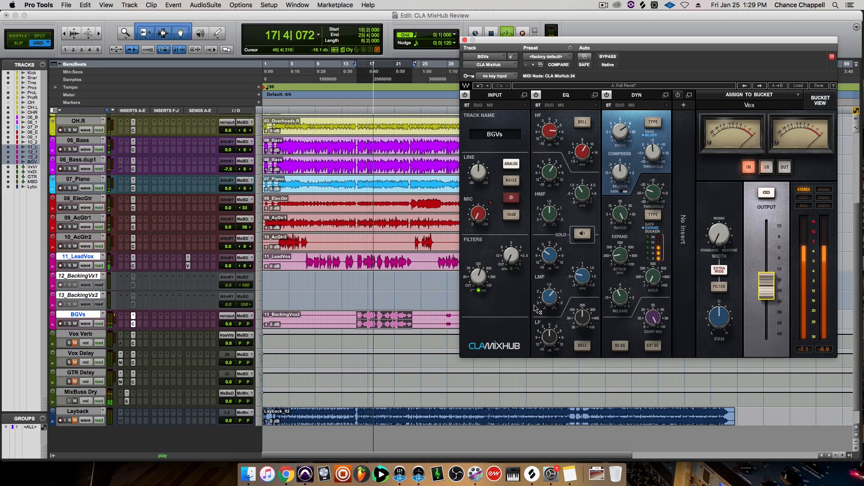
left_click(243, 325)
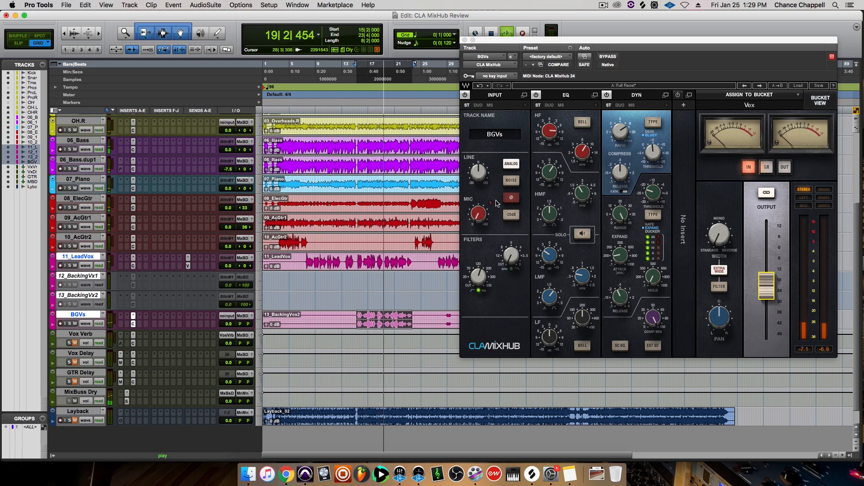
left_click_drag(769, 285, 769, 287)
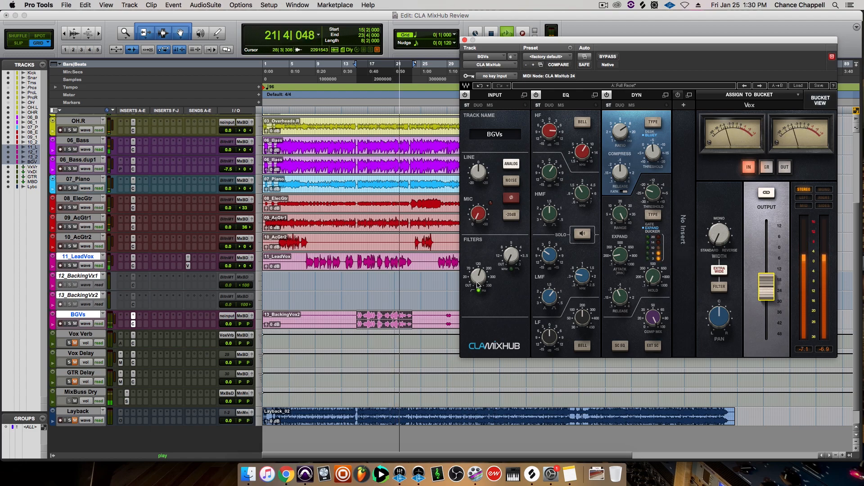
Step: Toggle the BGVs solo, stop playback and display the EQ section of the Vox bucket
left_click(70, 324)
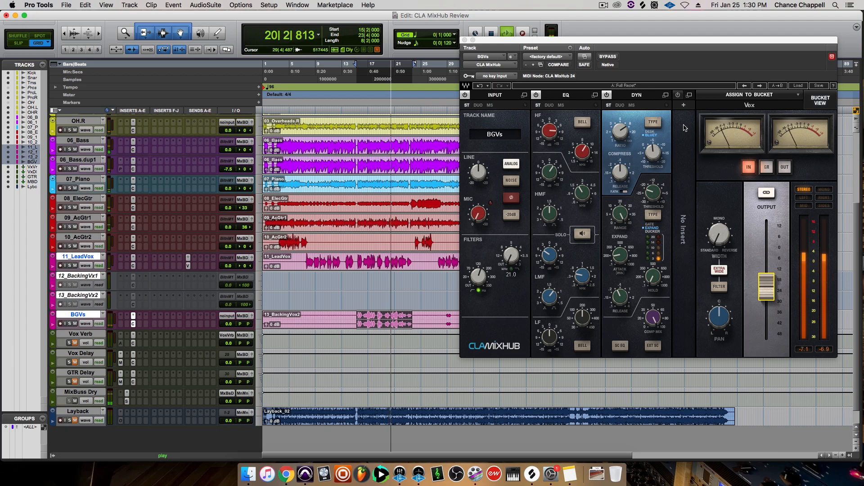
key("space")
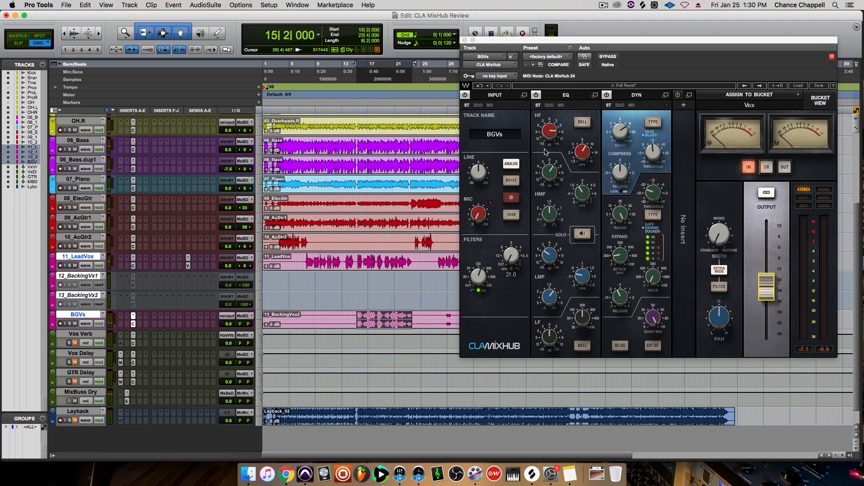
left_click(821, 102)
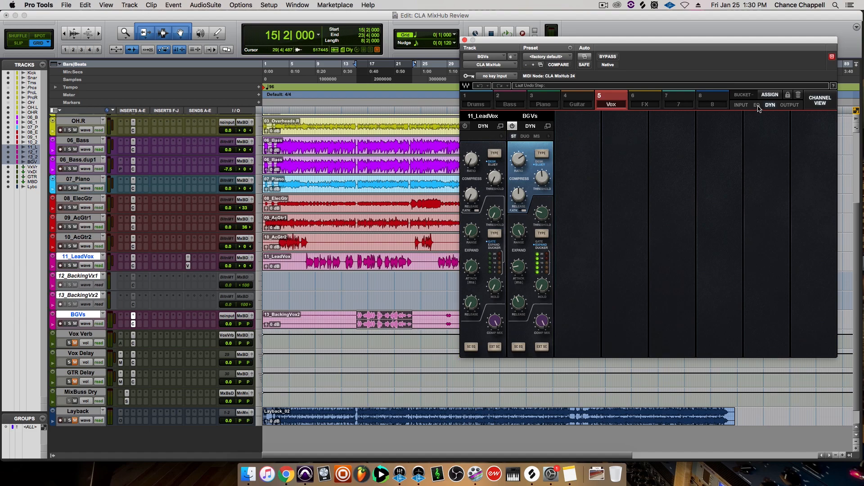
left_click(740, 105)
left_click(756, 106)
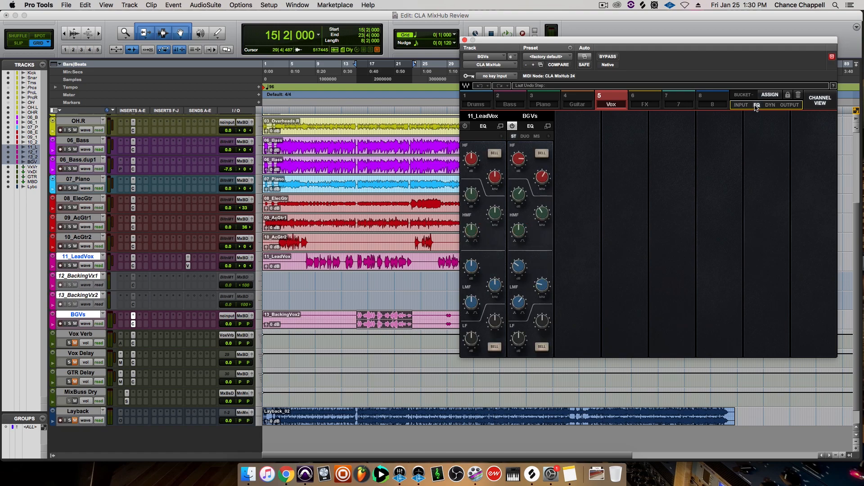
Step: Play the section and shape 11_LeadVox's EQ with an LMF cut, an HF boost and an HMF gain of about 3.8
key("space")
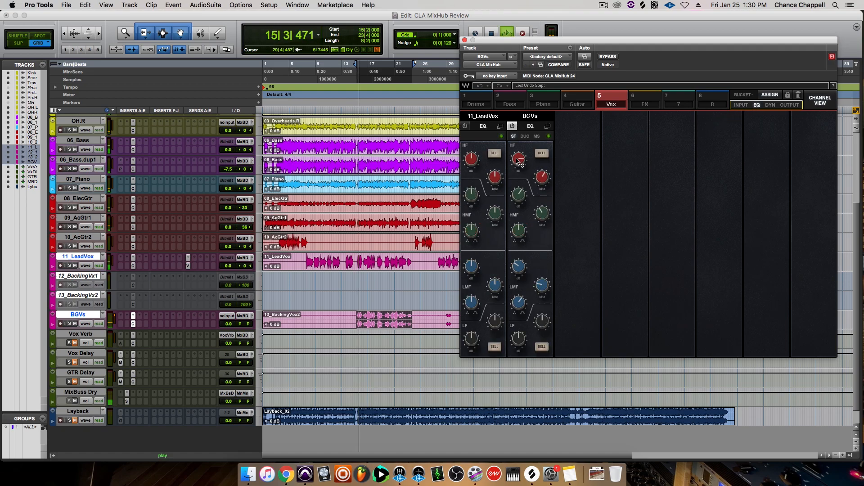
left_click_drag(470, 267, 494, 281)
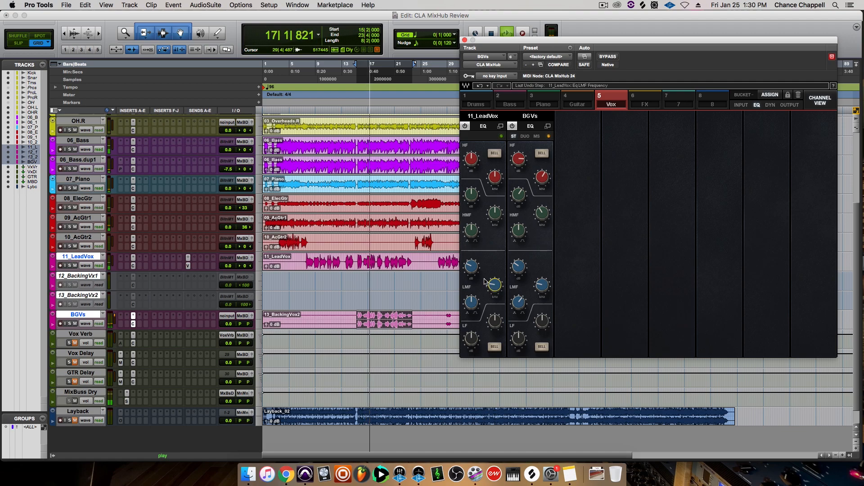
left_click_drag(471, 158, 471, 148)
left_click_drag(494, 177, 494, 212)
left_click_drag(471, 193, 473, 196)
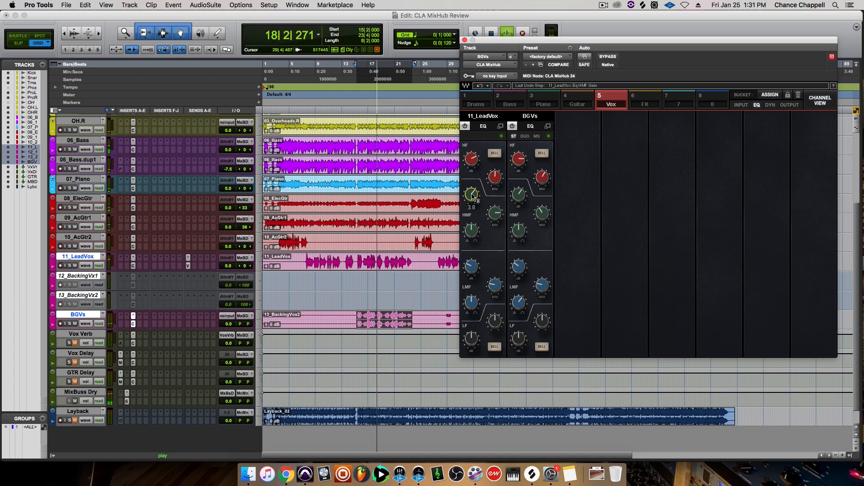
Step: Try a bell cut on 11_LeadVox's LF band, return it to shelf and set its gain to about 2.0
left_click_drag(471, 339, 495, 353)
left_click(494, 348)
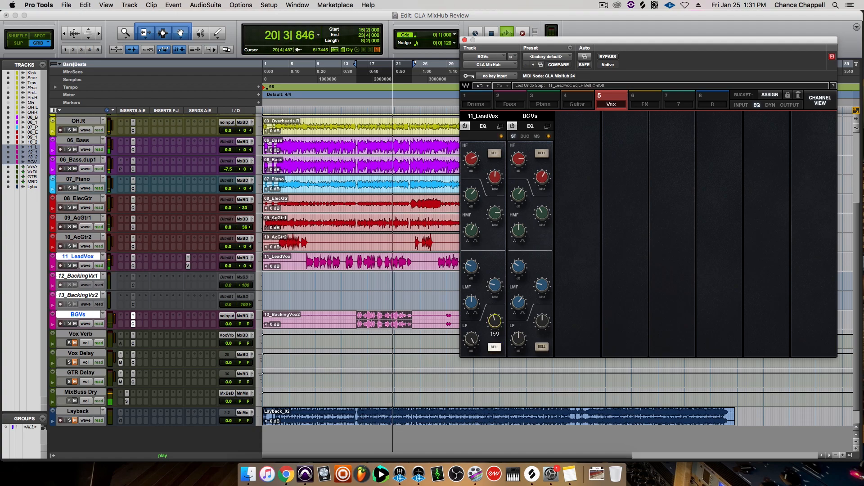
left_click_drag(494, 320, 495, 306)
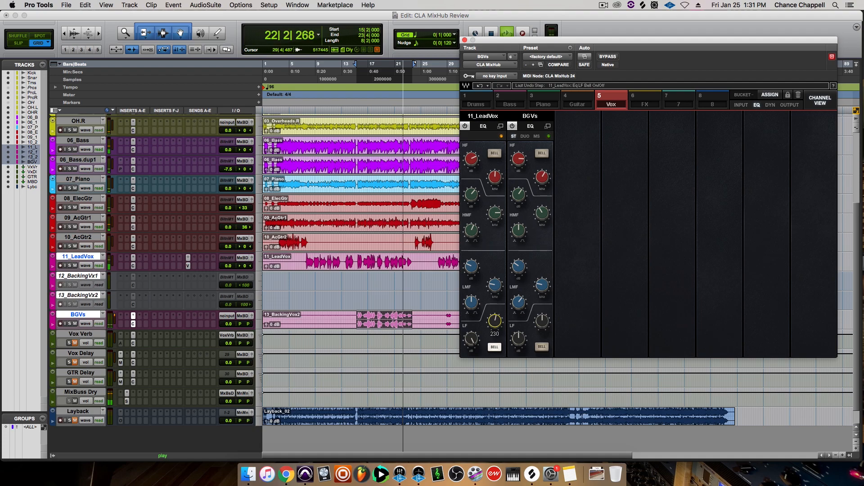
left_click(494, 348)
mouse_move(471, 339)
left_mouse_down()
mouse_move(471, 376)
mouse_move(473, 344)
left_mouse_up()
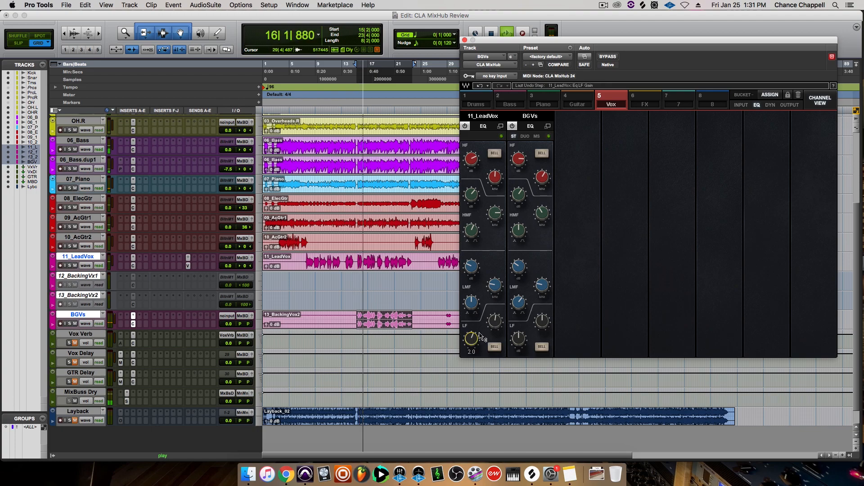
Step: Adjust the compressor ratio, release and threshold on 11_LeadVox in the Vox bucket's dynamics section
left_click(769, 106)
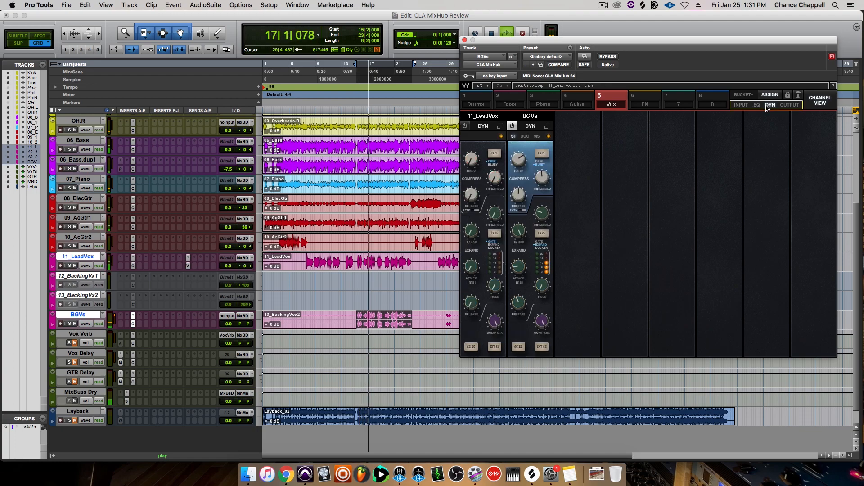
left_click(471, 158)
left_click_drag(471, 159, 471, 155)
left_click_drag(470, 159, 470, 147)
left_click_drag(471, 195, 494, 178)
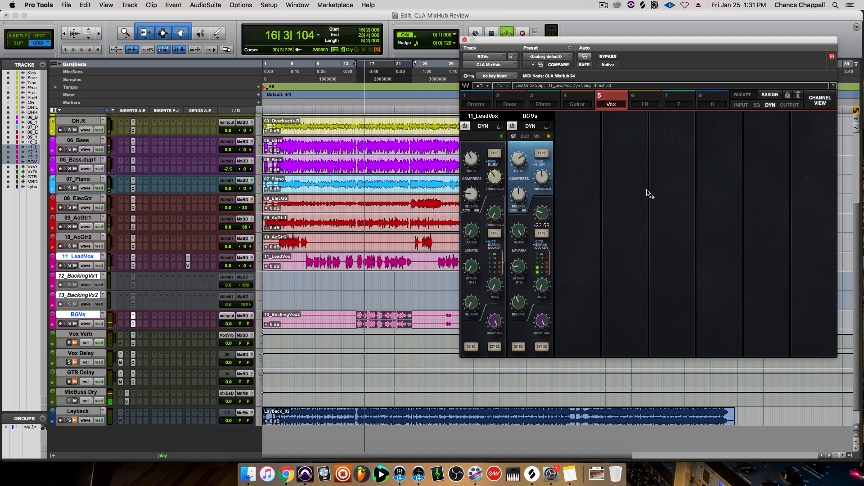
Step: Check the Vox channels' outputs and inputs, go through the buckets to Drums and raise the Snare output to about -8.4
left_click(788, 106)
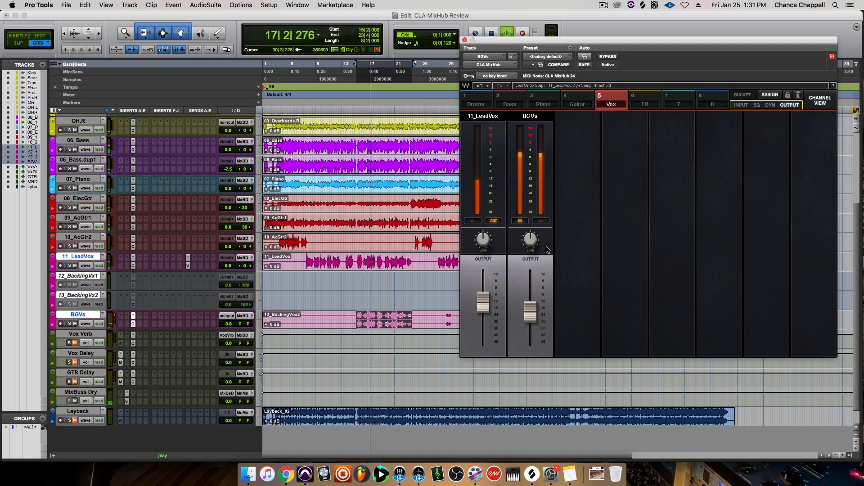
left_click(741, 105)
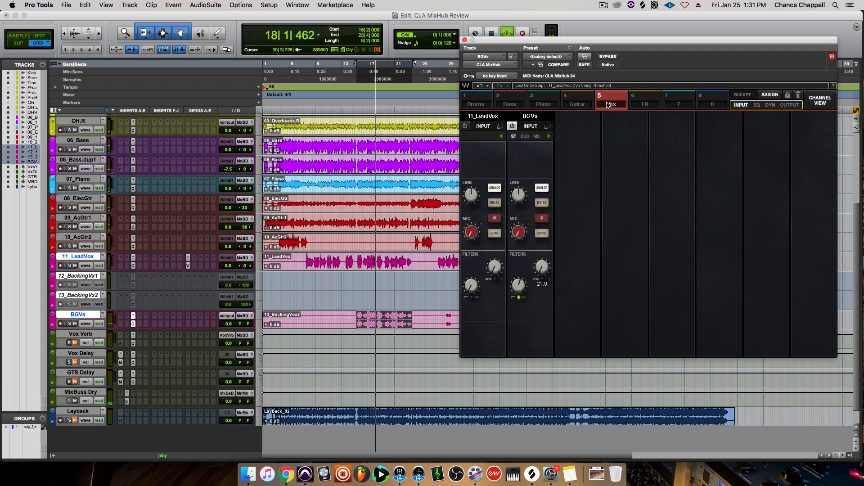
left_click(583, 102)
left_click(551, 100)
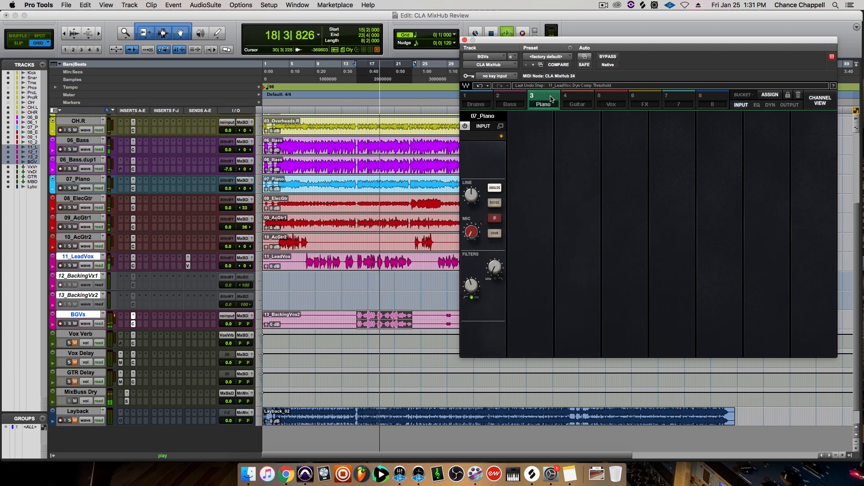
left_click(515, 102)
left_click(477, 102)
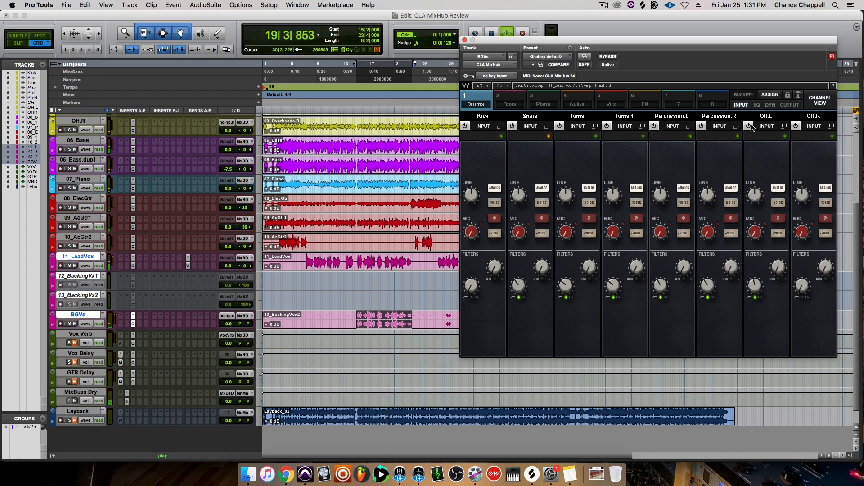
left_click(789, 105)
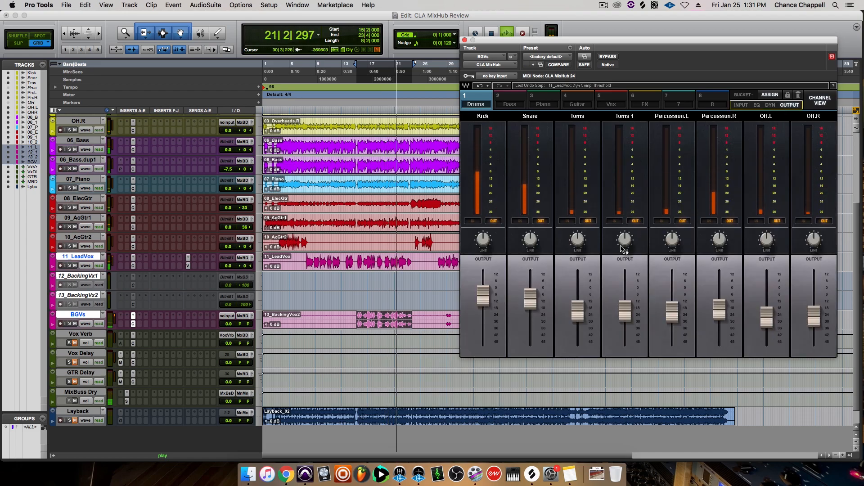
left_click_drag(531, 298, 531, 296)
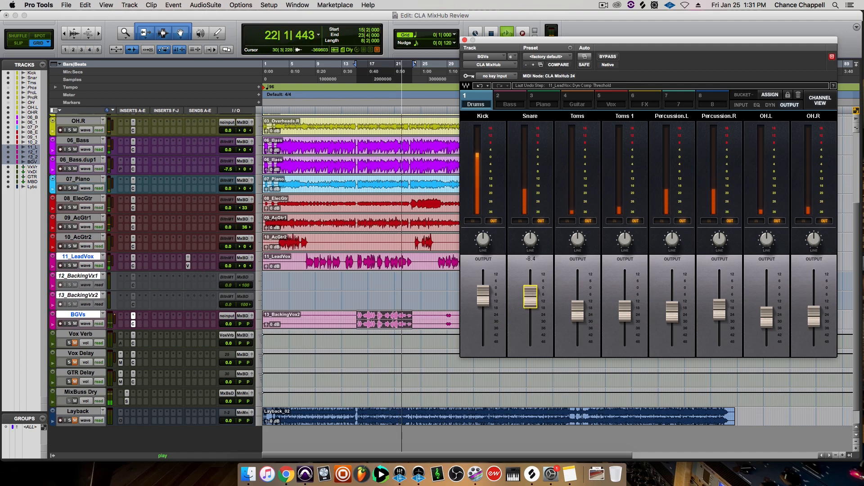
Step: Stop playback and open the Snare track's CLA MixHub in channel view
left_click(757, 105)
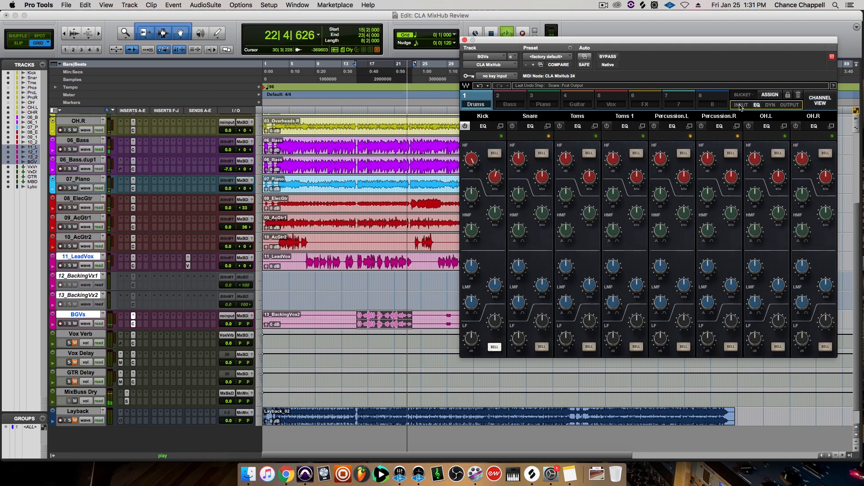
left_click(740, 105)
key("space")
scroll(202, 265, "up", 6)
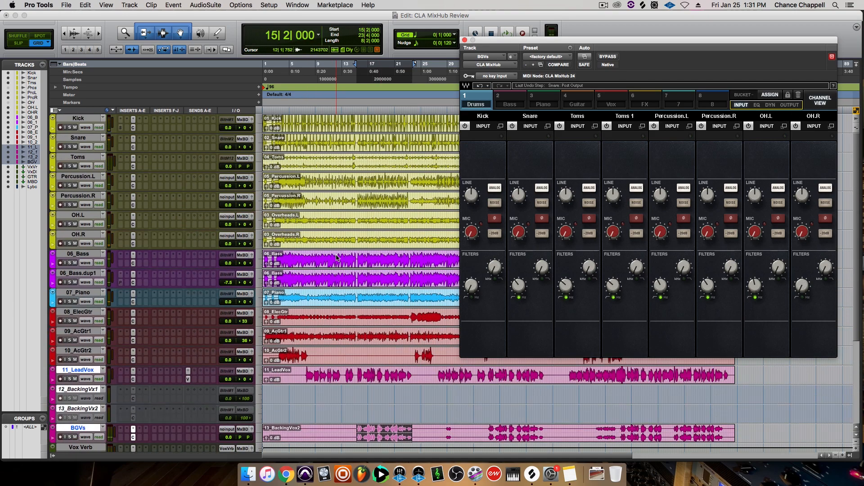
left_click(133, 149)
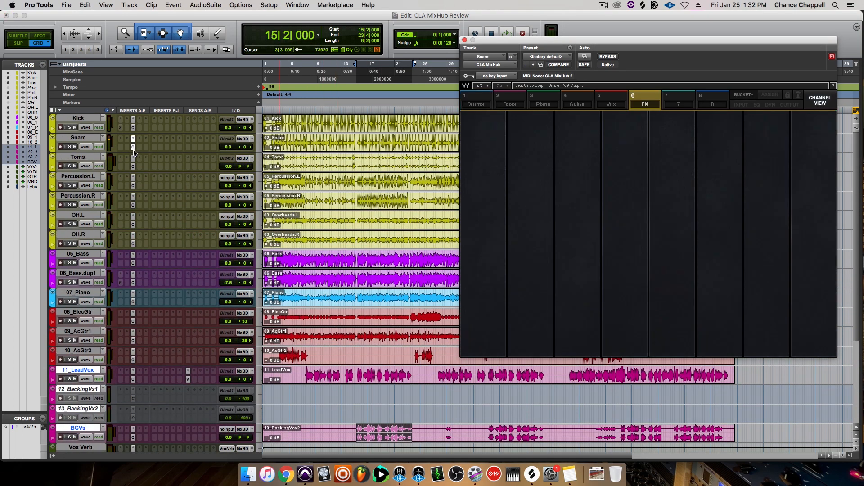
left_click(816, 103)
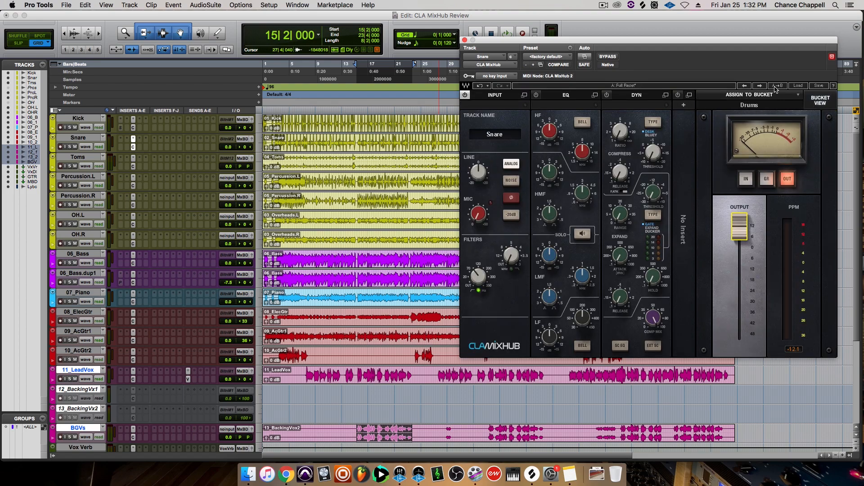
Step: Load the CLA Drums preset Sn T 1 on Snare and lower its output fader
left_click(797, 86)
mouse_move(793, 139)
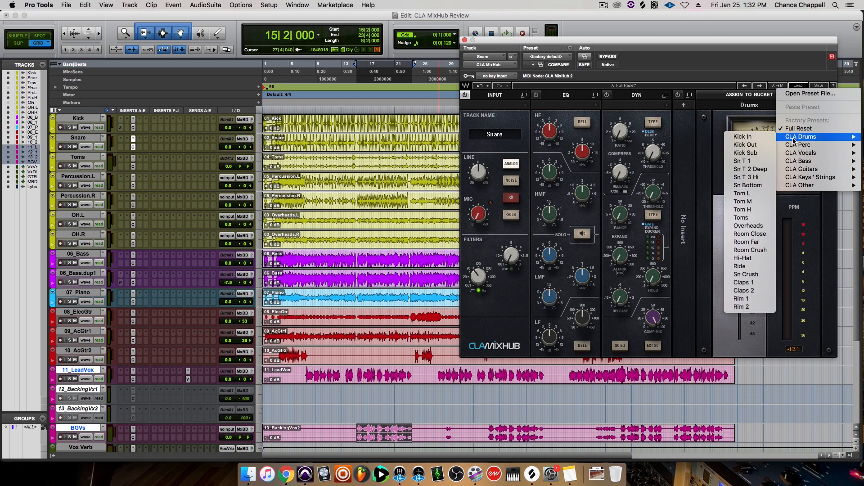
left_click(760, 162)
mouse_move(747, 243)
left_mouse_down()
mouse_move(743, 270)
mouse_move(741, 258)
left_mouse_up()
Step: Play the section, solo Snare and fine-tune its gate threshold and hold
key("space")
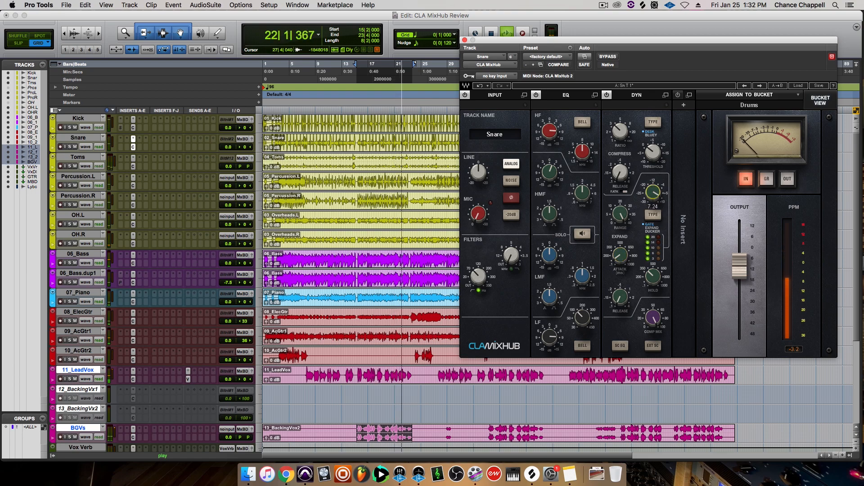
left_click(69, 147)
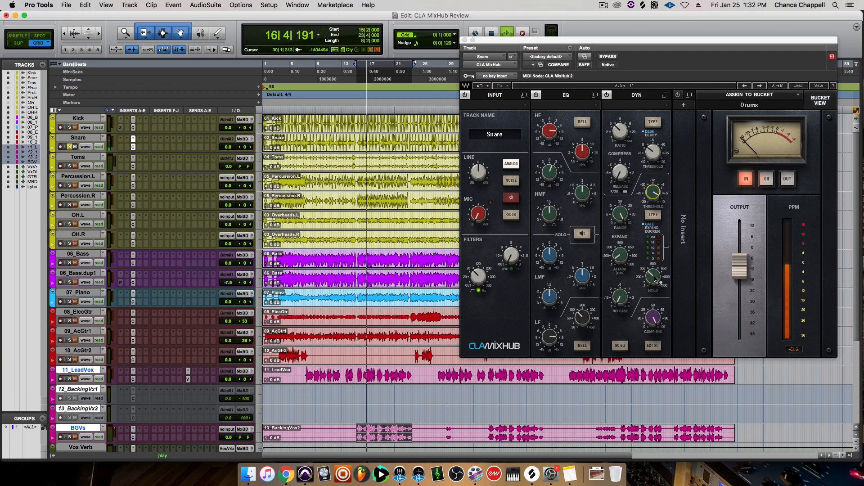
left_click_drag(659, 279, 659, 288)
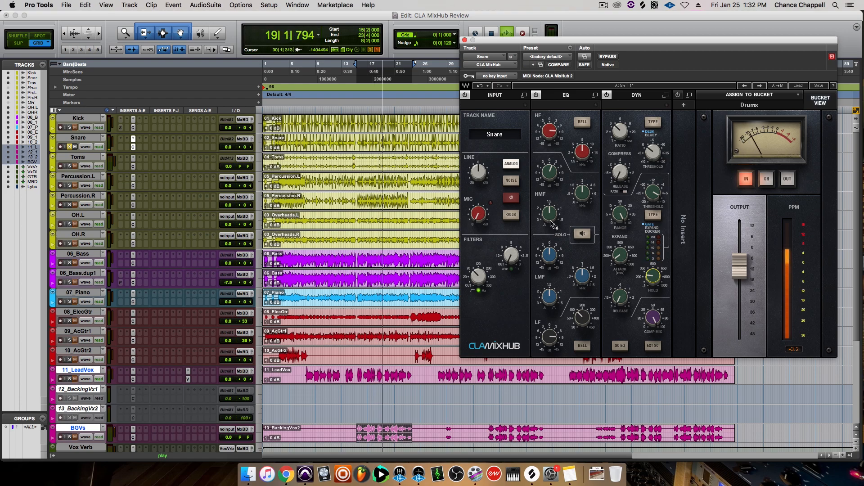
Step: Replay the soloed Snare, sweep its LMF band and cut it by about 4.1, and adjust the LF gain and frequency
key("space")
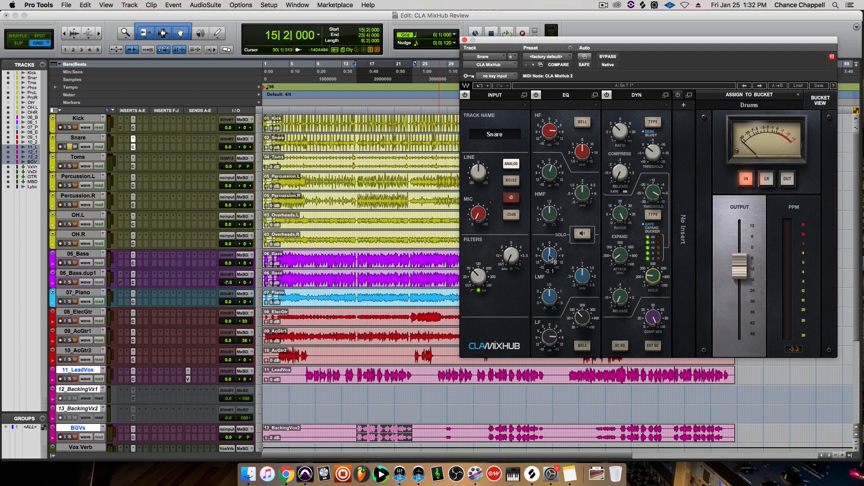
key("space")
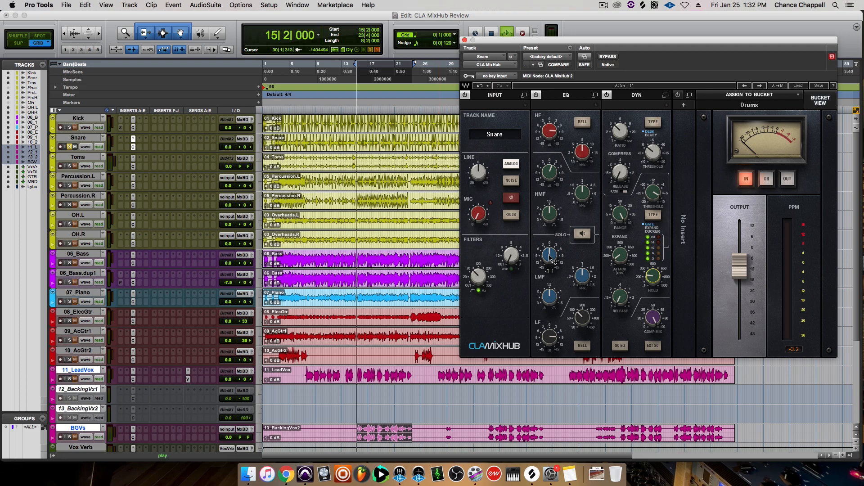
left_click_drag(549, 254, 549, 218)
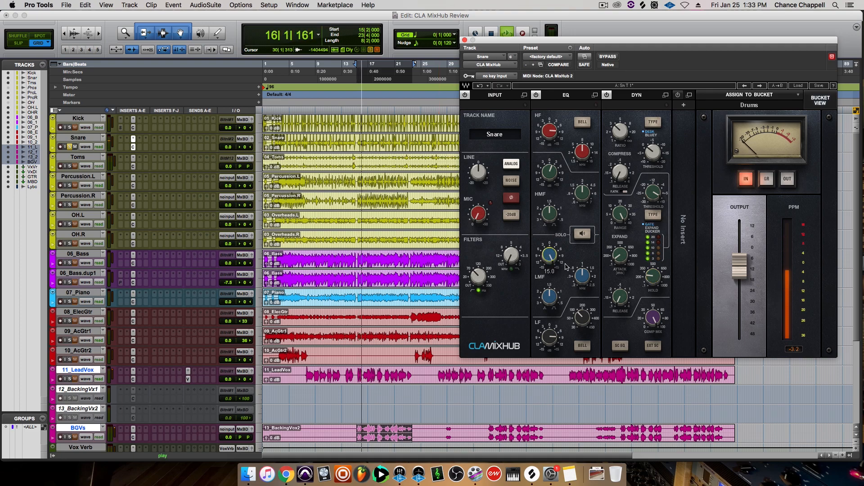
left_click_drag(583, 276, 549, 293)
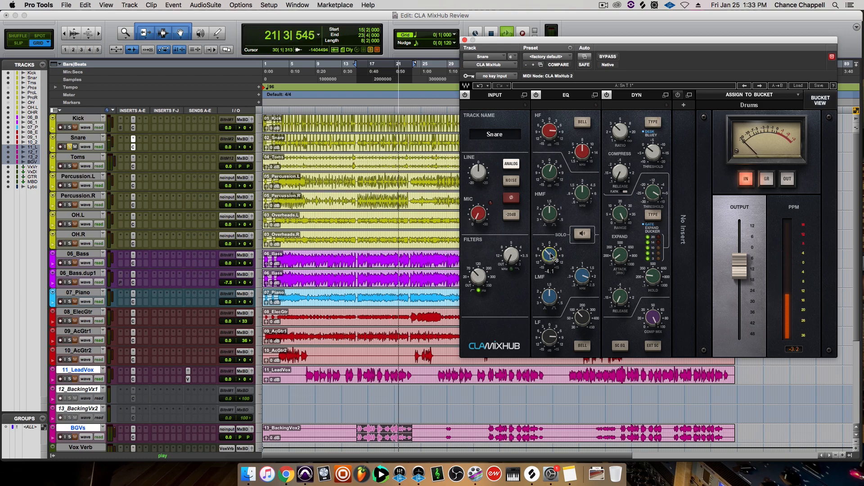
left_click_drag(550, 337, 582, 310)
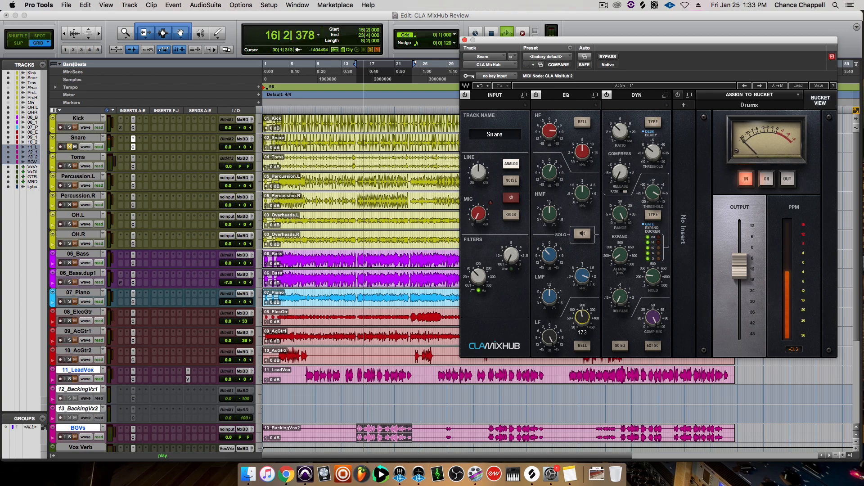
mouse_move(550, 337)
left_mouse_down()
mouse_move(549, 357)
mouse_move(549, 349)
left_mouse_up()
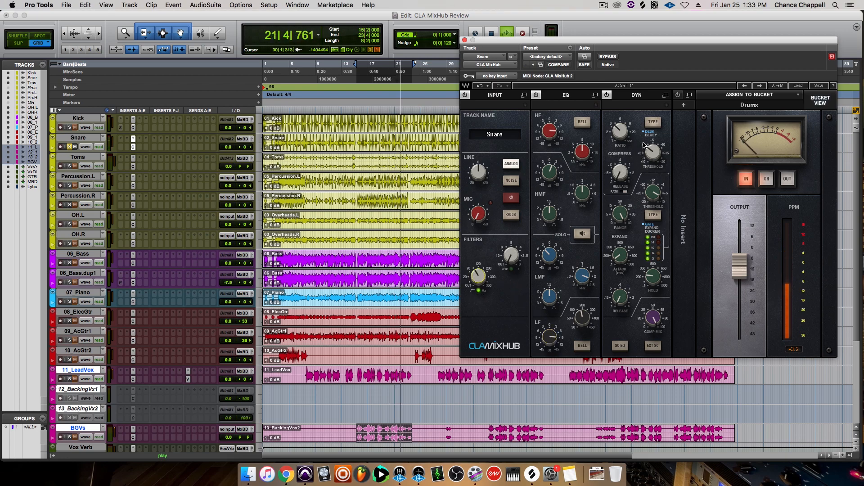
Step: Adjust Snare's compressor ratio and threshold, and unsolo it before returning to the Drums bucket view
left_click_drag(621, 132, 621, 132)
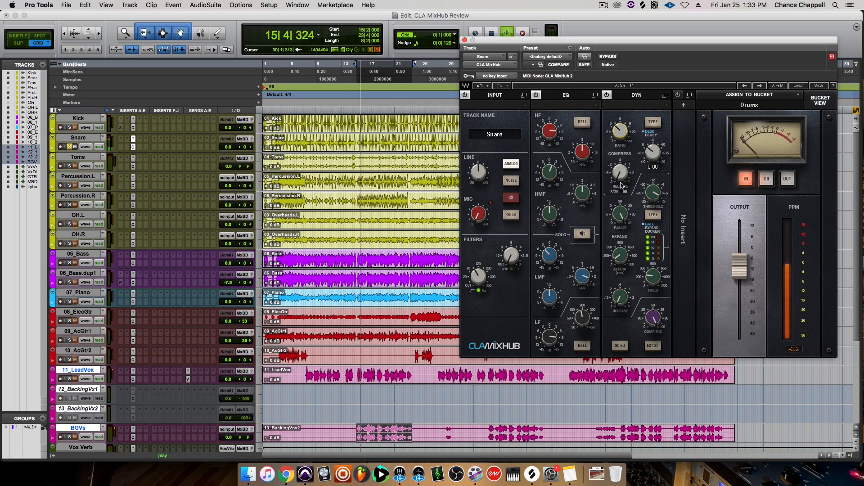
left_click_drag(650, 154, 653, 156)
left_click(72, 147)
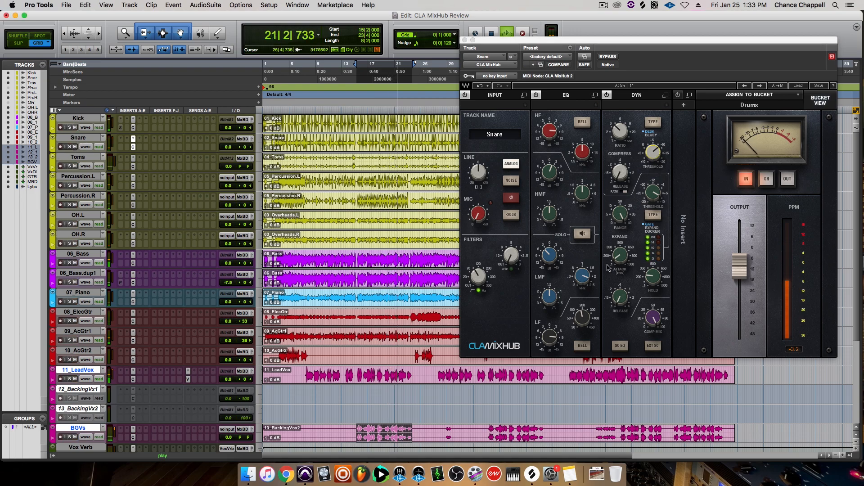
left_click(820, 100)
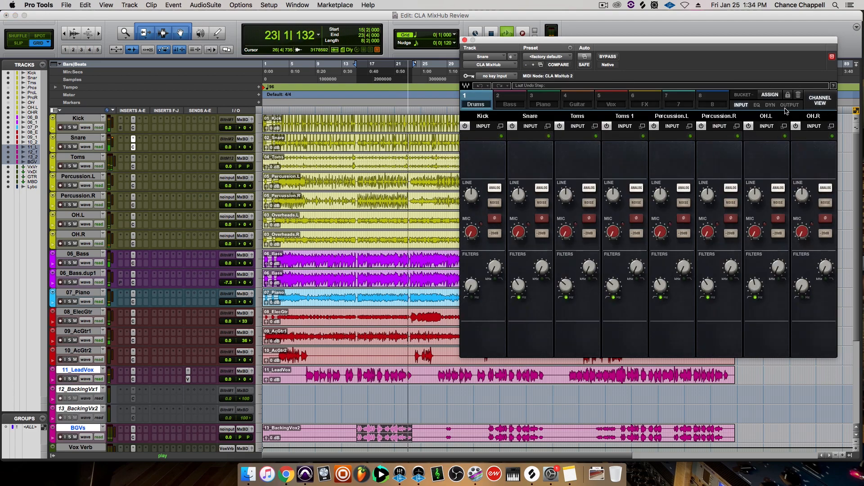
Step: Stop playback and open OH.L's CLA MixHub in channel view
key("space")
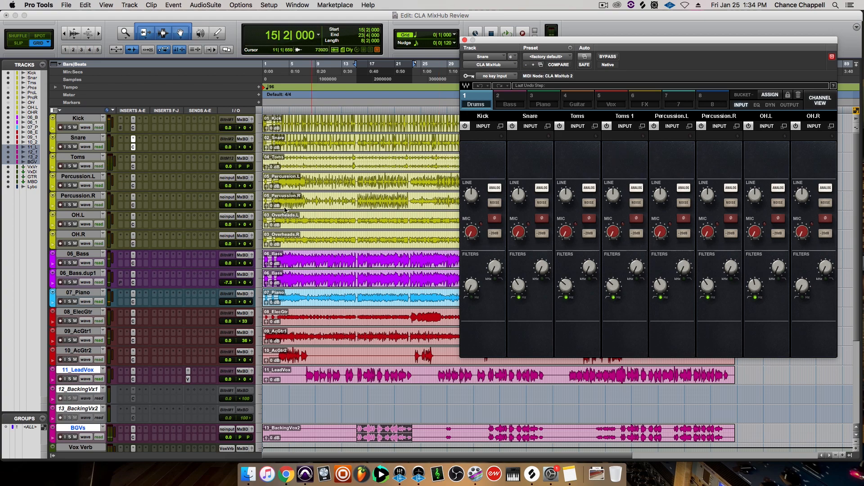
left_click(132, 224)
left_click(819, 100)
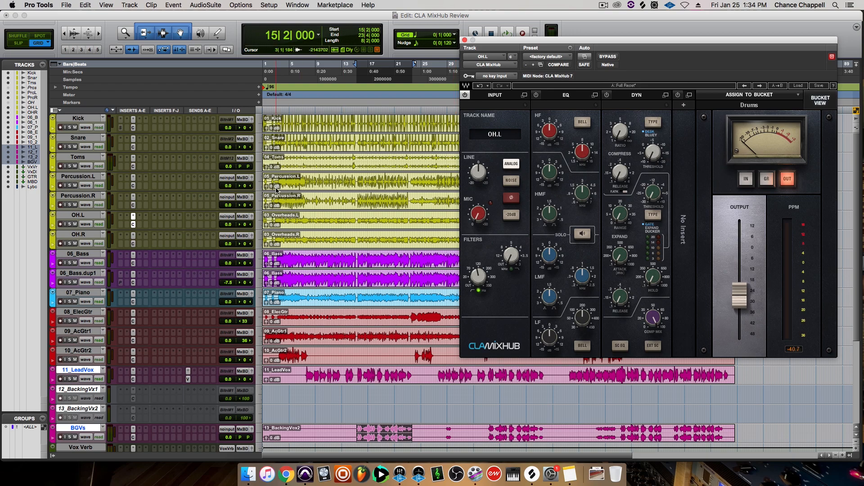
Step: Create a new stereo audio track directly below OH.R
left_click(76, 215)
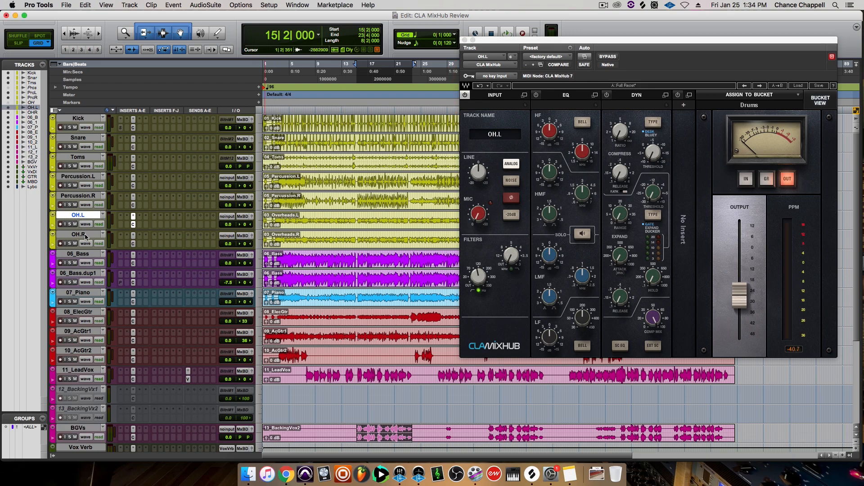
left_click(86, 237)
key("super+shift+n")
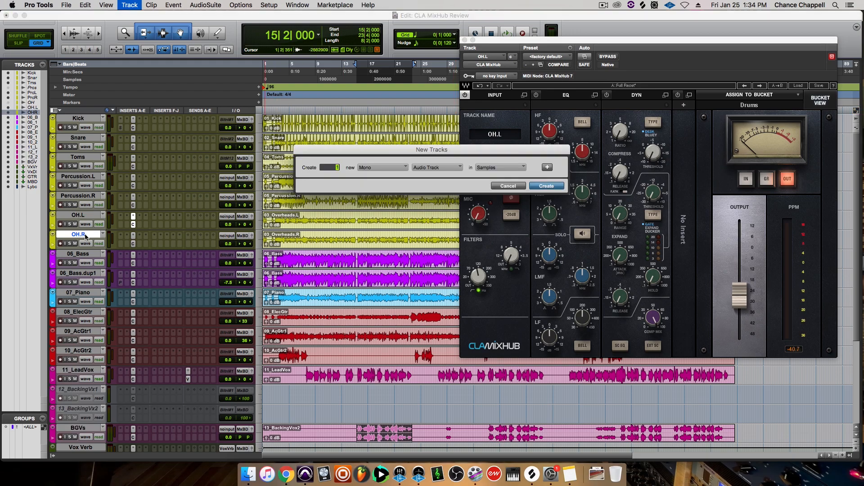
key("Return")
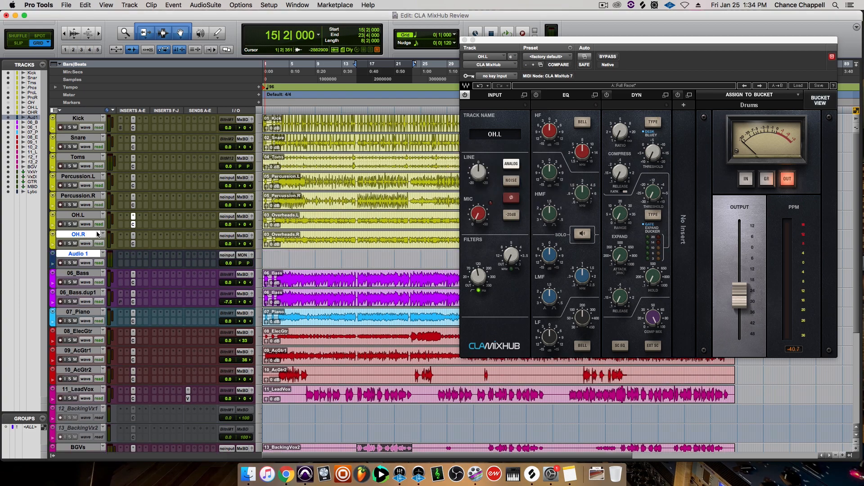
Step: Move both overhead clips onto the new Audio 1 track and make the OH.L and OH.R tracks inactive
left_click(321, 221, "shift")
left_click_drag(313, 242, 314, 263)
left_click(88, 236)
left_click(89, 215, "shift")
right_click(90, 214)
left_click(108, 233)
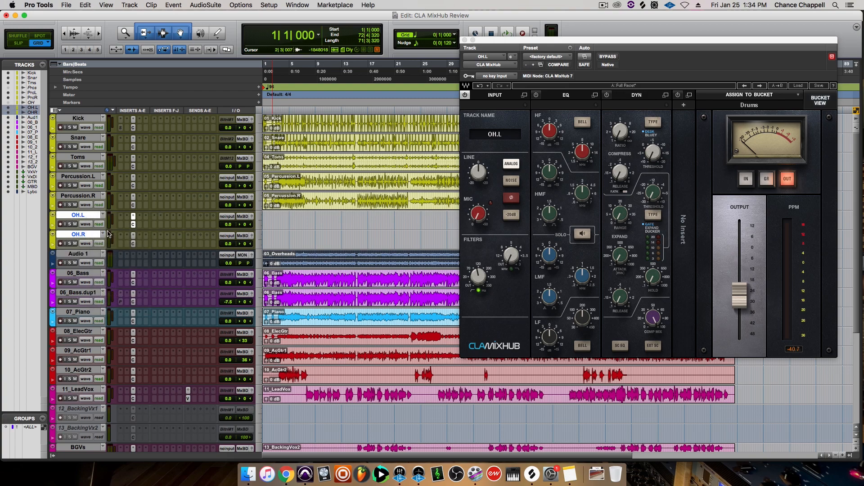
Step: Rename the Audio 1 track as OHs and insert the multichannel CLA MixHub (stereo) plug-in on it
double_click(88, 253)
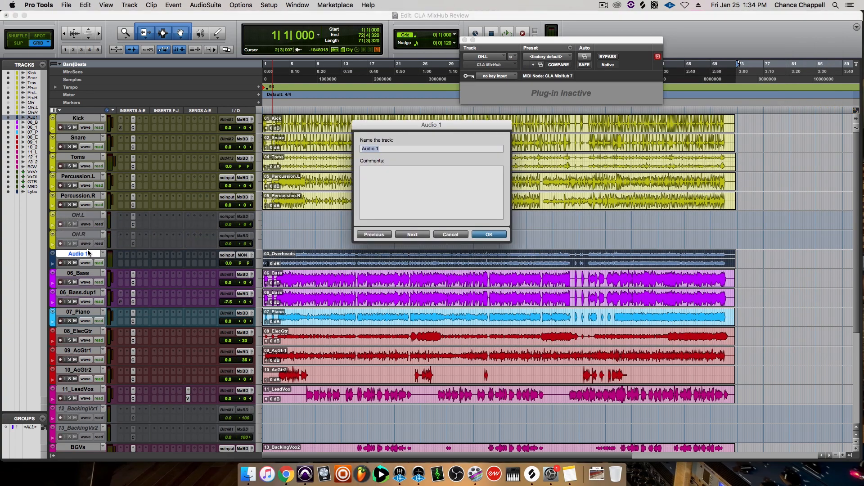
key("Return")
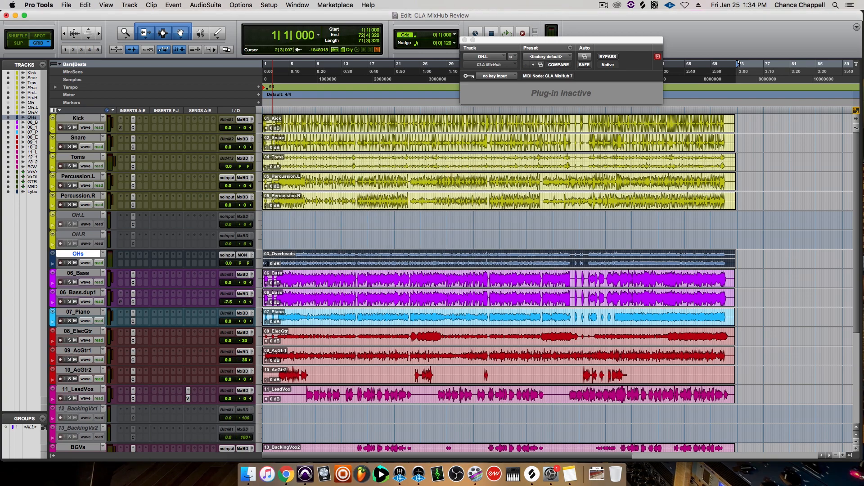
left_click(133, 256)
mouse_move(172, 273)
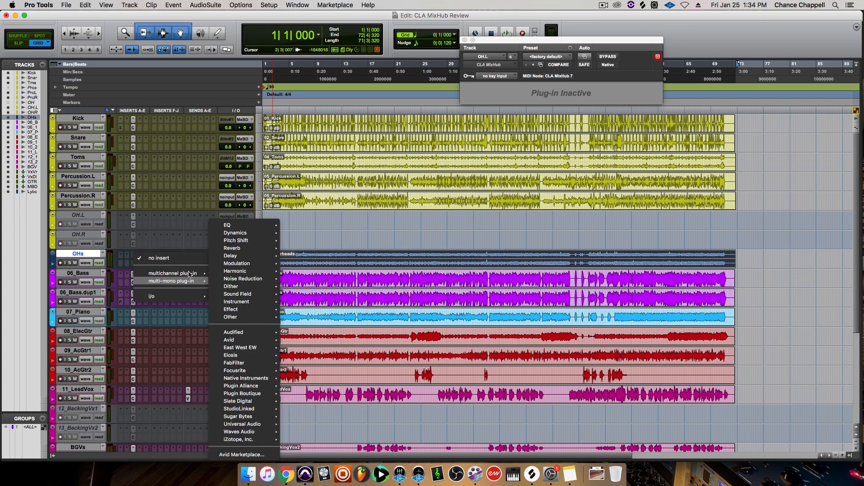
mouse_move(254, 432)
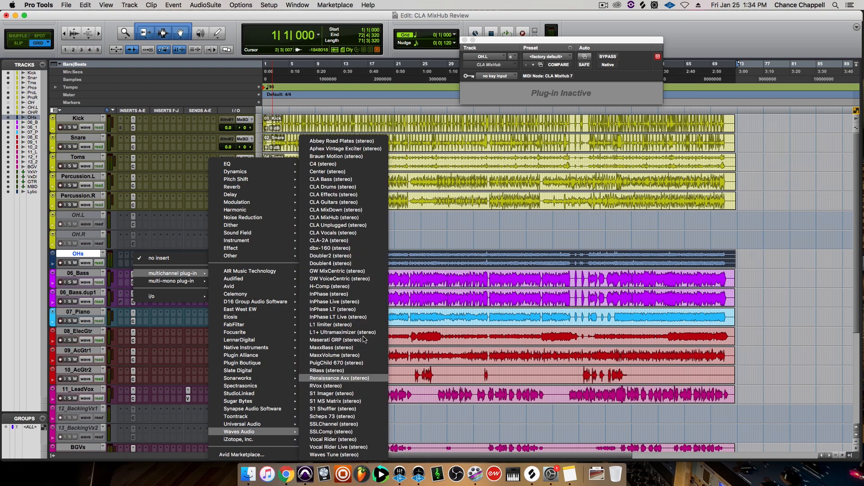
left_click(355, 217)
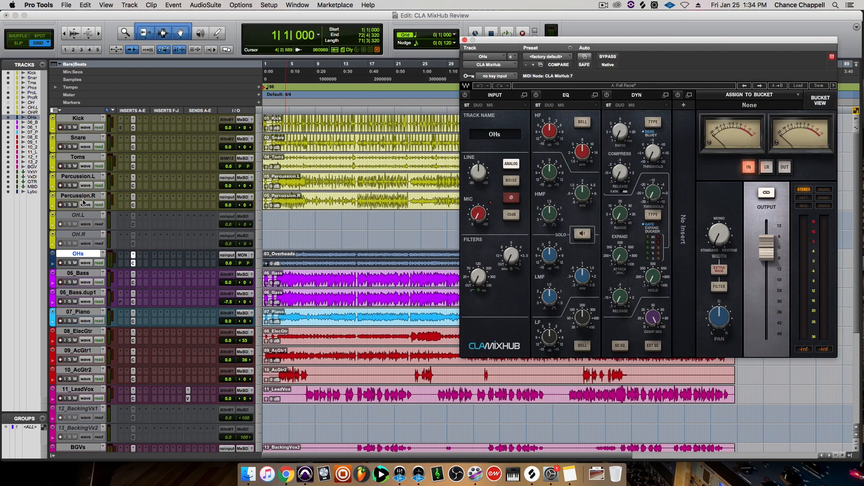
Step: Color the OHs track yellow to match the other drum tracks
left_click(81, 200, "shift")
double_click(53, 261)
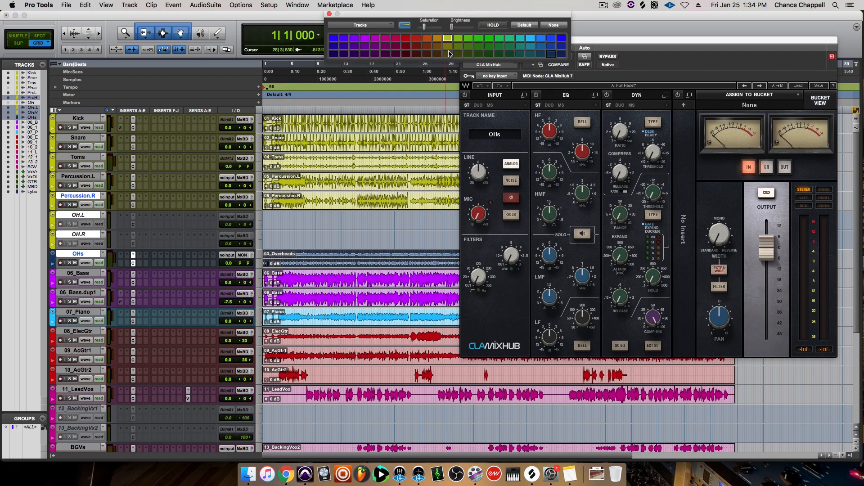
left_click(446, 37)
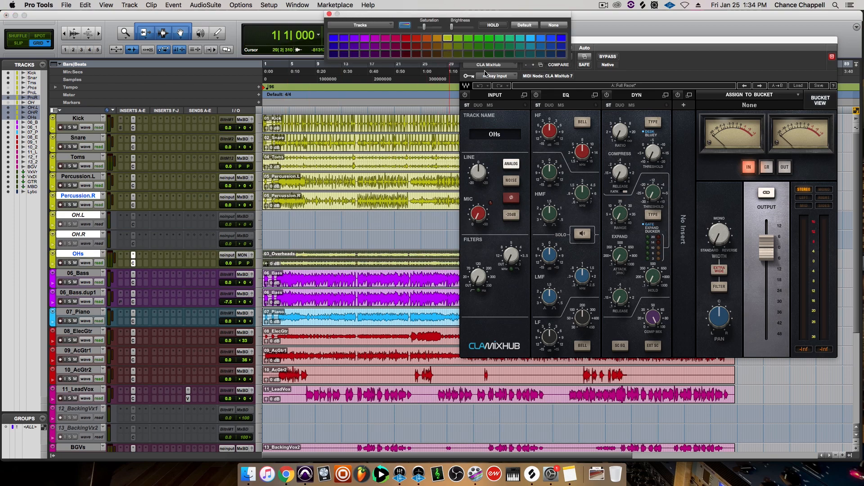
left_click(328, 14)
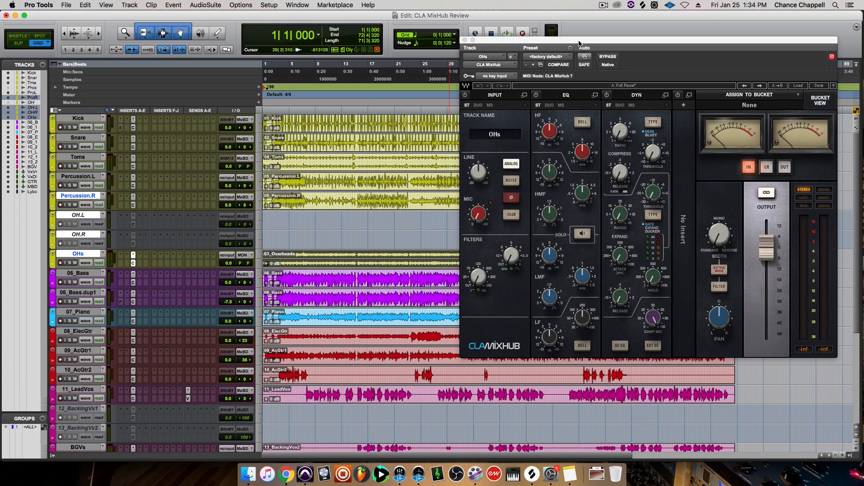
Step: Play the song from the start, lower the OHs output fader and solo the OHs track
left_click_drag(579, 42, 363, 42)
key("space")
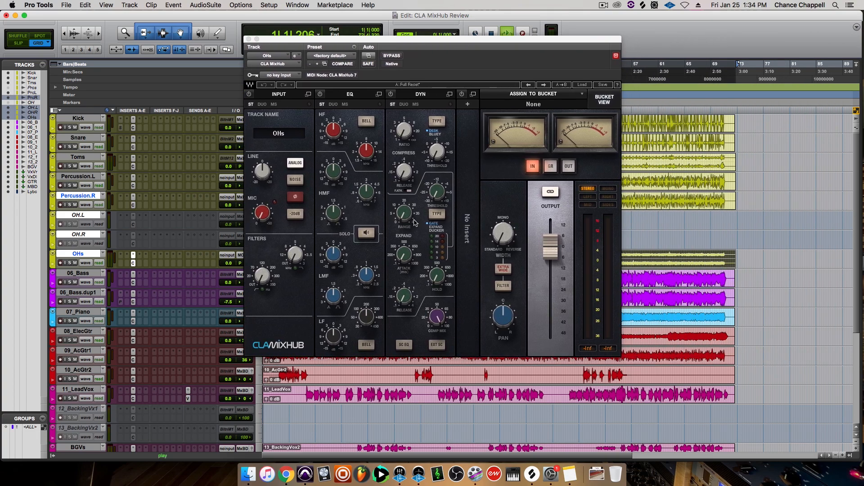
left_click_drag(549, 246, 550, 277)
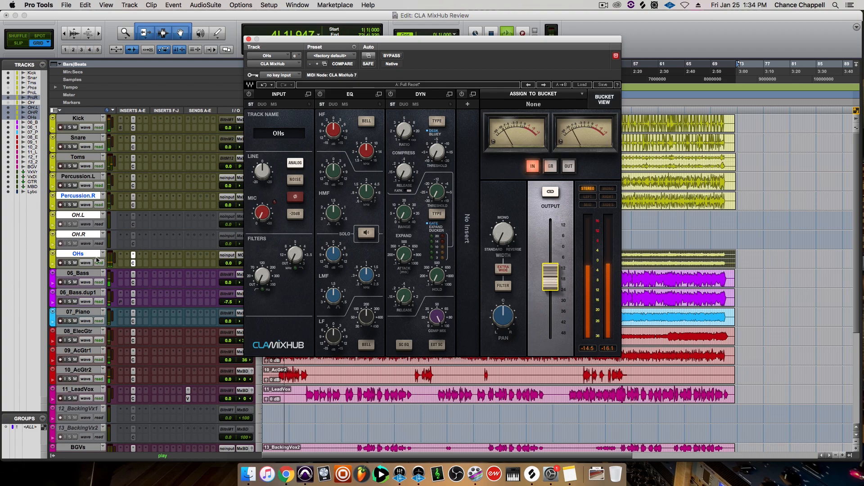
left_click(69, 262)
mouse_move(549, 276)
left_mouse_down()
mouse_move(550, 258)
mouse_move(550, 280)
left_mouse_up()
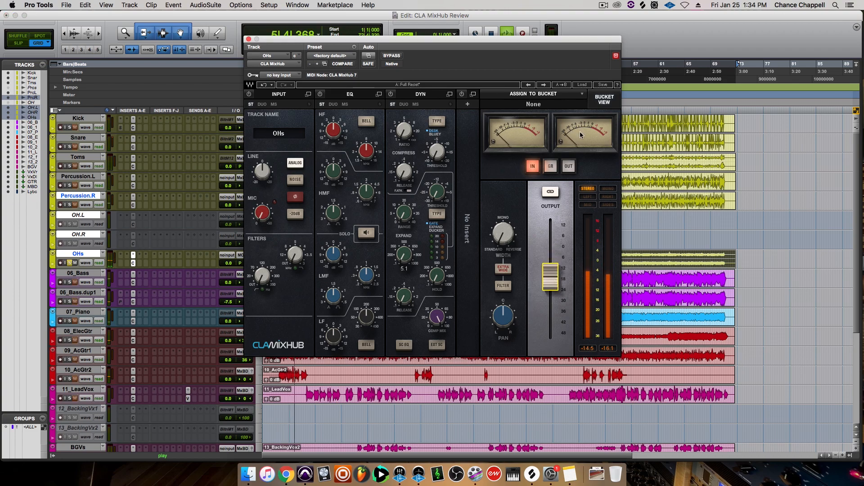
Step: Stop playback and assign OHs to the Drums bucket
left_click(604, 99)
key("space")
left_click(554, 95)
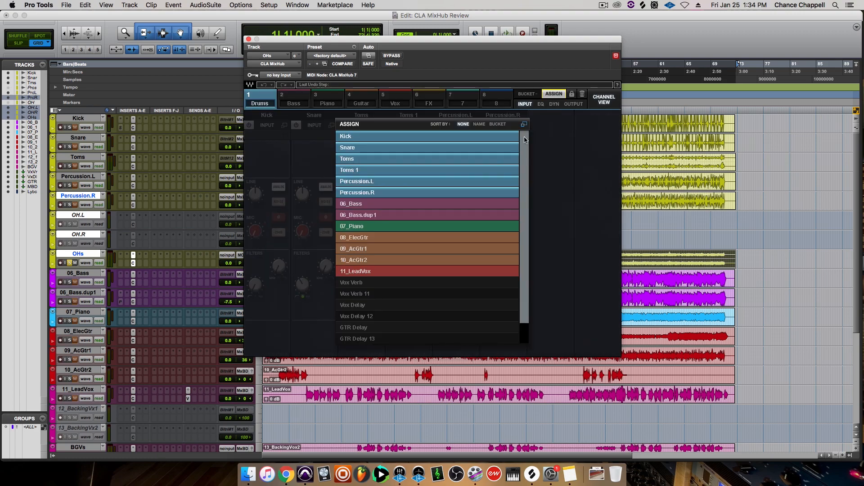
left_click_drag(523, 187, 523, 373)
left_click(409, 340)
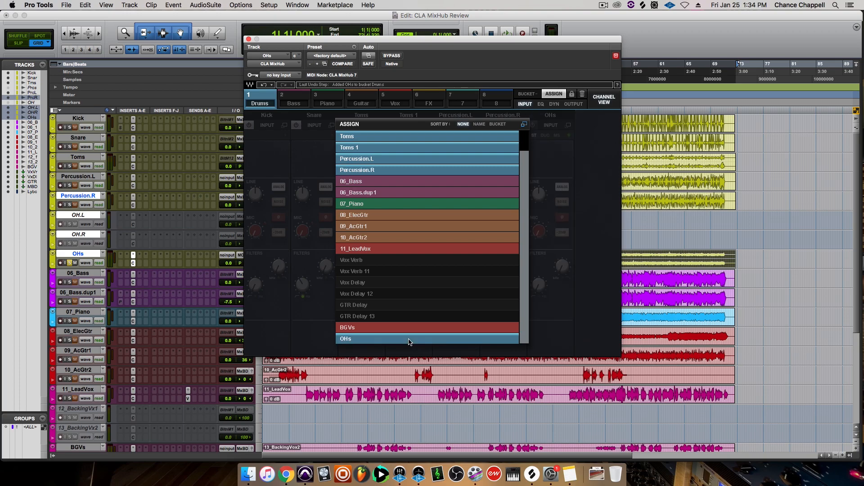
left_click(555, 94)
Step: Play the soloed overheads, engage the OHs high-pass filter in the Drums bucket and return to channel view
key("space")
left_click_drag(541, 287, 541, 286)
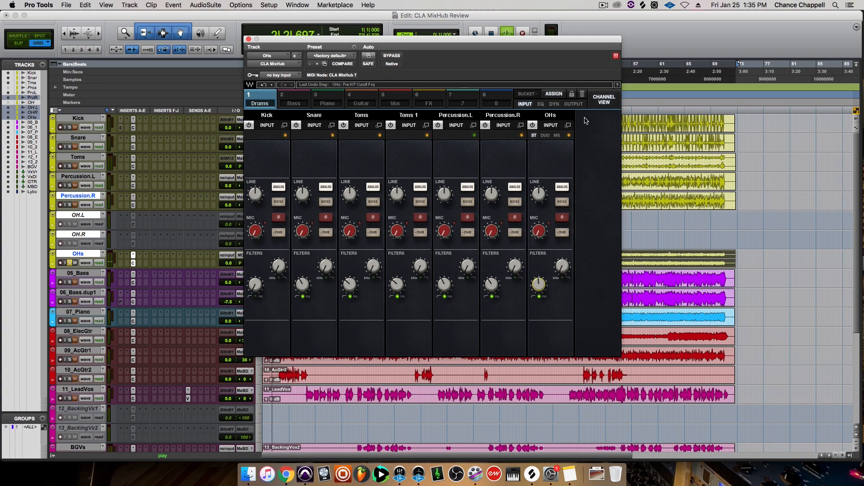
left_click(603, 99)
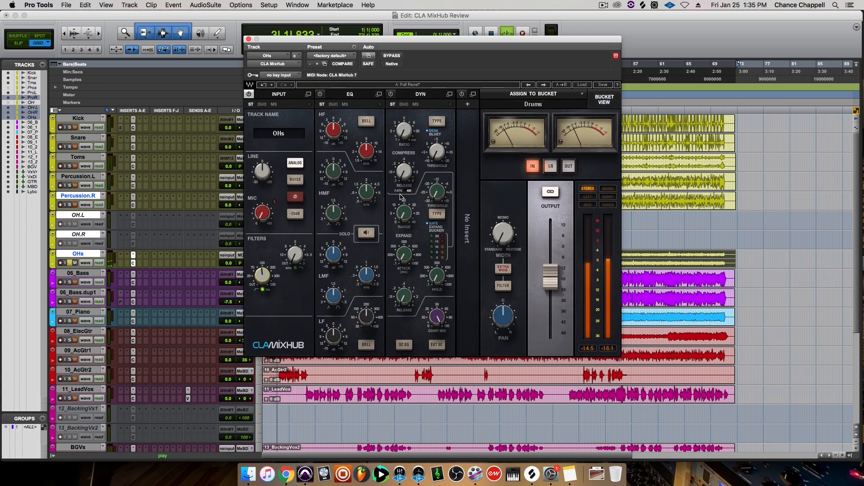
Step: Lower the LMF frequency on OHs and cut the LMF and LF gains
left_click_drag(363, 273, 364, 288)
left_click_drag(333, 251, 334, 267)
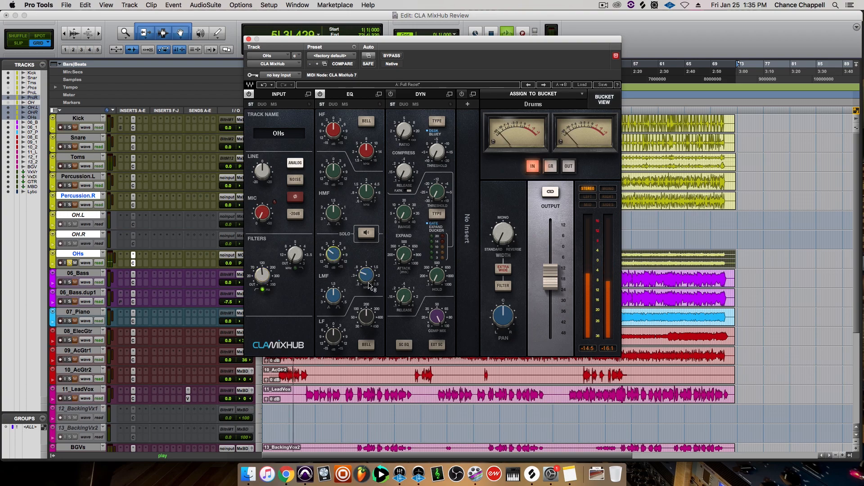
left_click_drag(336, 338, 337, 351)
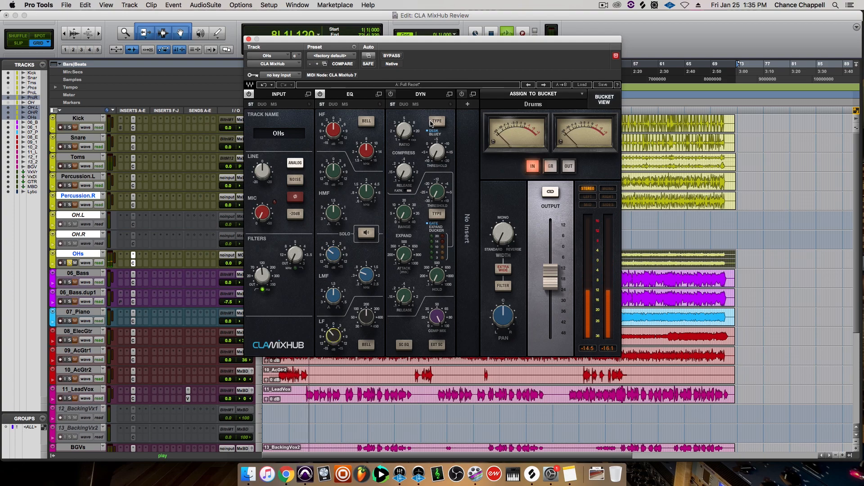
Step: Raise the OHs compressor ratio, set its release to 0.36, boost HF by 5.2 and slightly cut HMF
left_click_drag(404, 130, 404, 131)
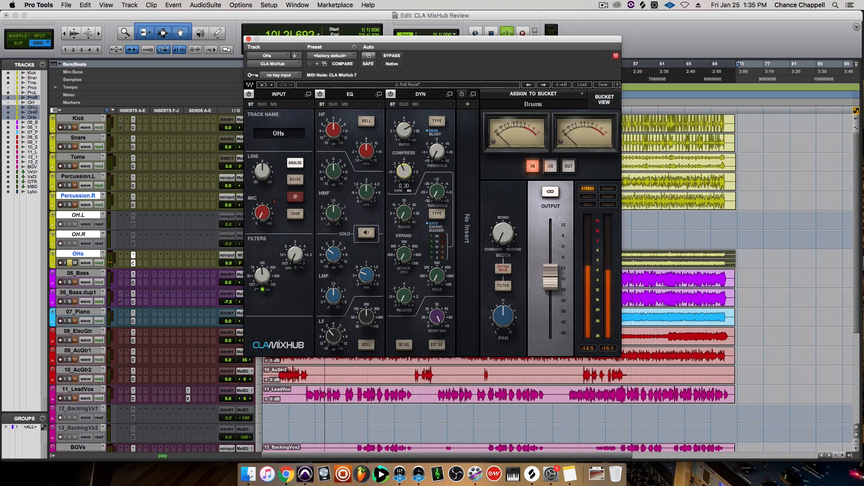
mouse_move(338, 128)
left_mouse_down()
mouse_move(338, 99)
mouse_move(333, 137)
left_mouse_up()
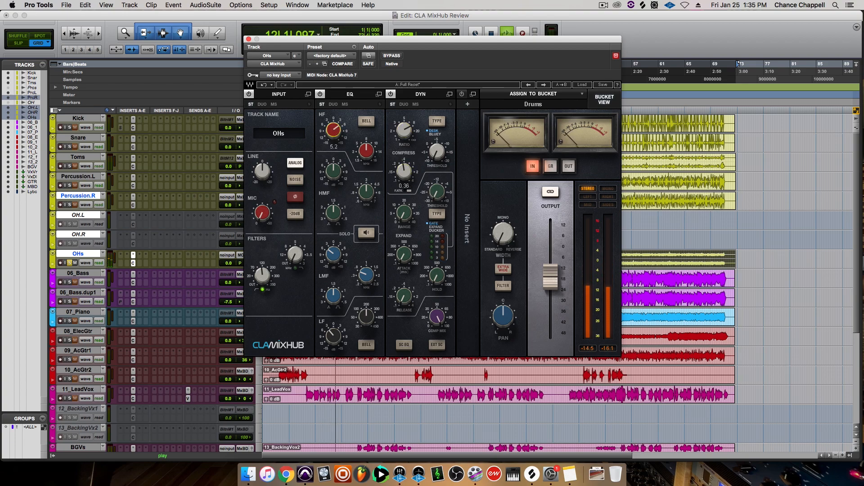
left_click_drag(332, 175, 333, 214)
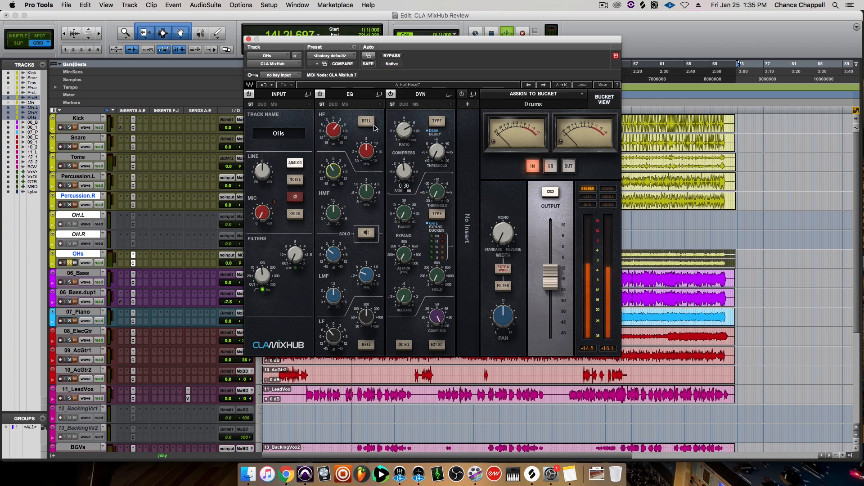
Step: Adjust the OHs compressor threshold, raise the line input gain and stop playback
mouse_move(439, 154)
left_mouse_down()
mouse_move(439, 130)
mouse_move(437, 169)
mouse_move(436, 147)
left_mouse_up()
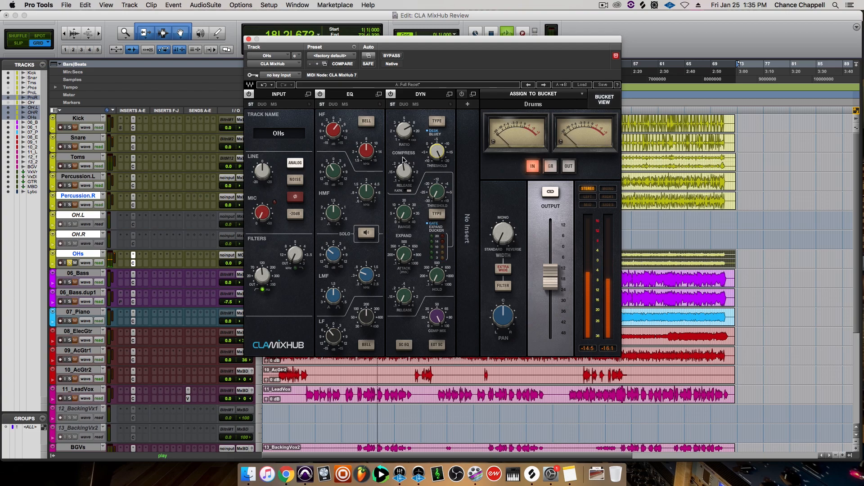
left_click_drag(265, 185, 264, 178)
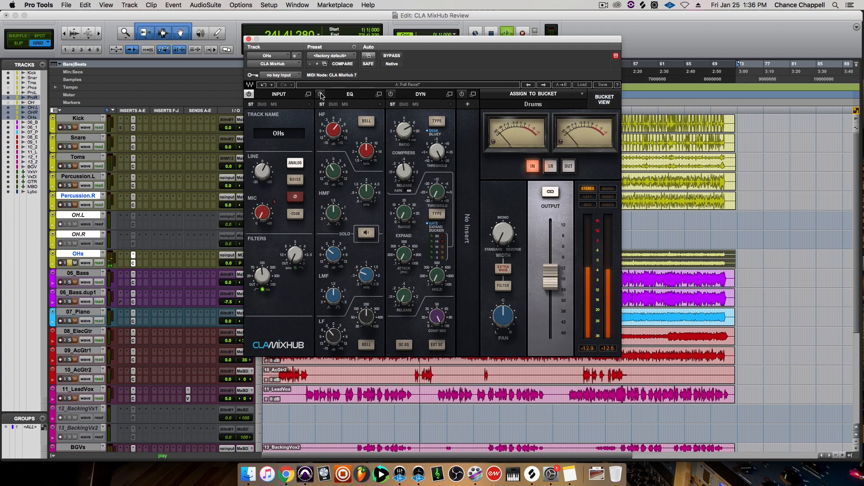
key("space")
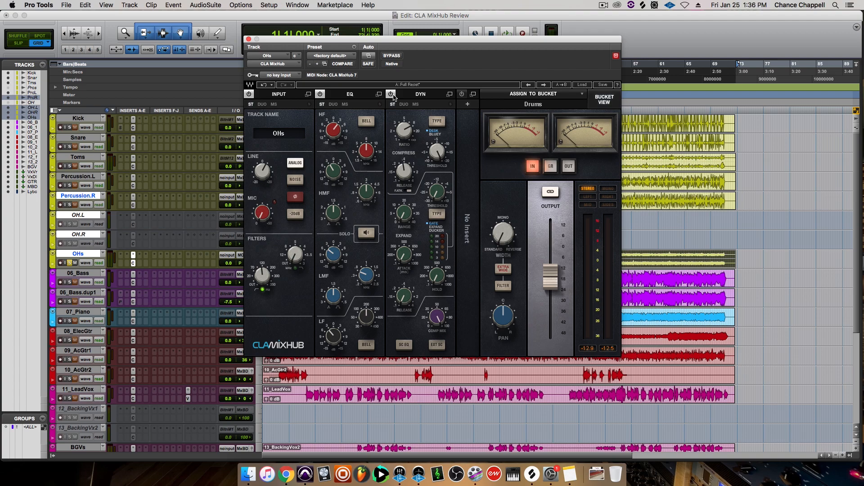
Step: Unsolo OHs, play the full mix, pull the OHs output fader down and bring it back up to -21.6
left_click(68, 264)
key("space")
left_click_drag(555, 270, 553, 331)
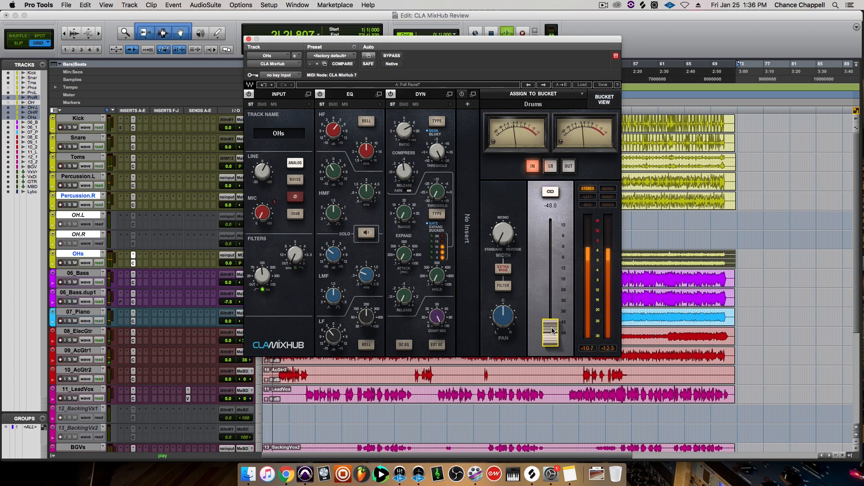
left_click_drag(553, 330, 552, 282)
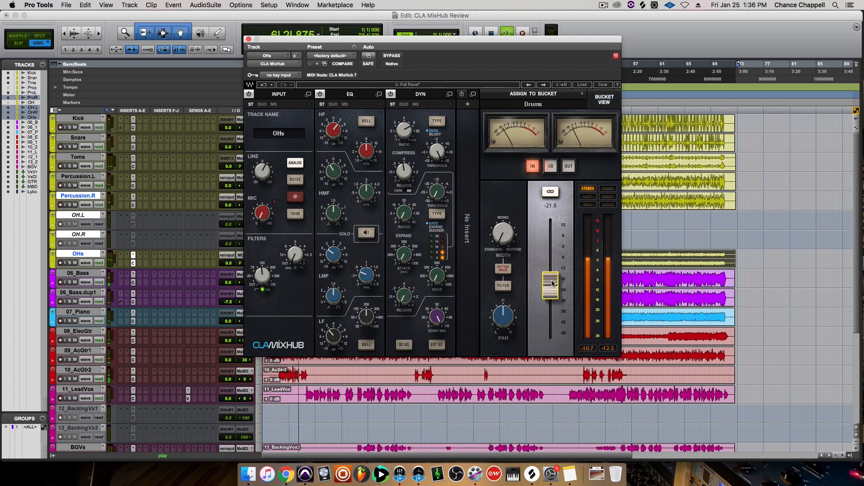
Step: Compare OHs in the mix by bypassing and re-enabling its CLA MixHub, and muting and unmuting the track
left_click(391, 56)
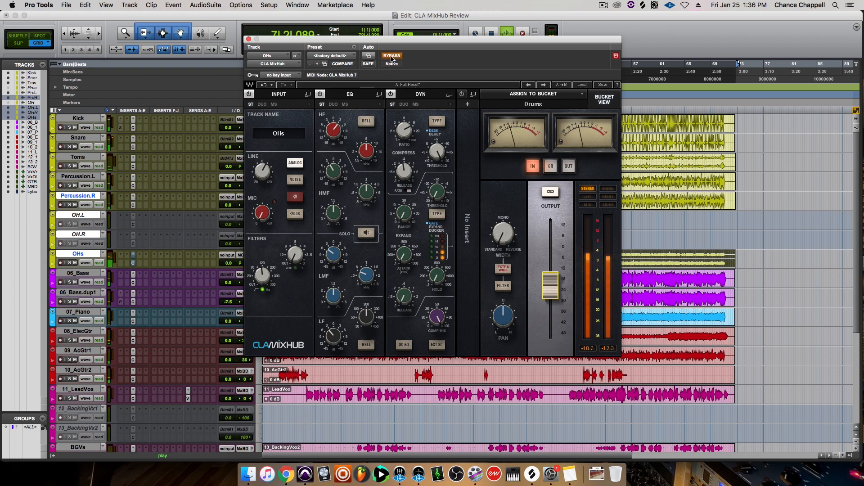
left_click(391, 56)
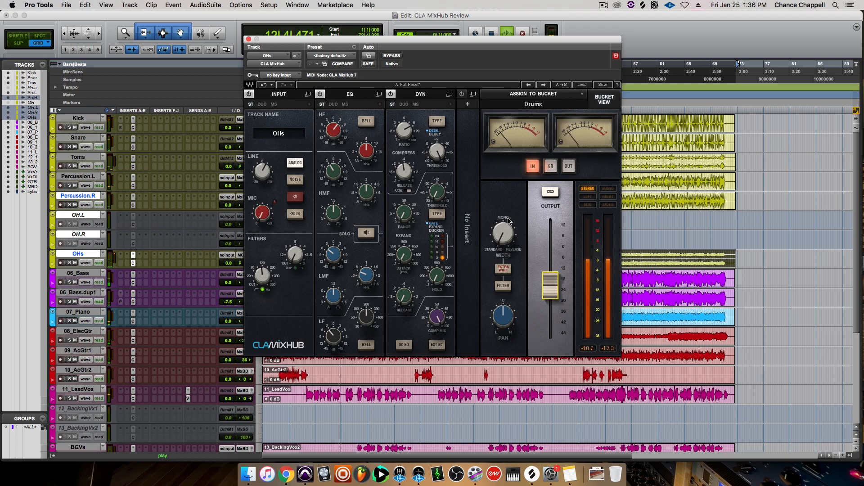
left_click(75, 263)
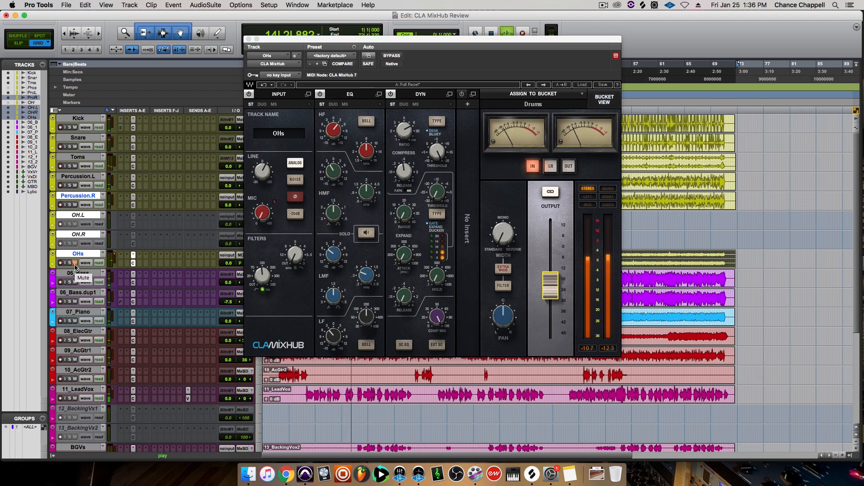
left_click(75, 263)
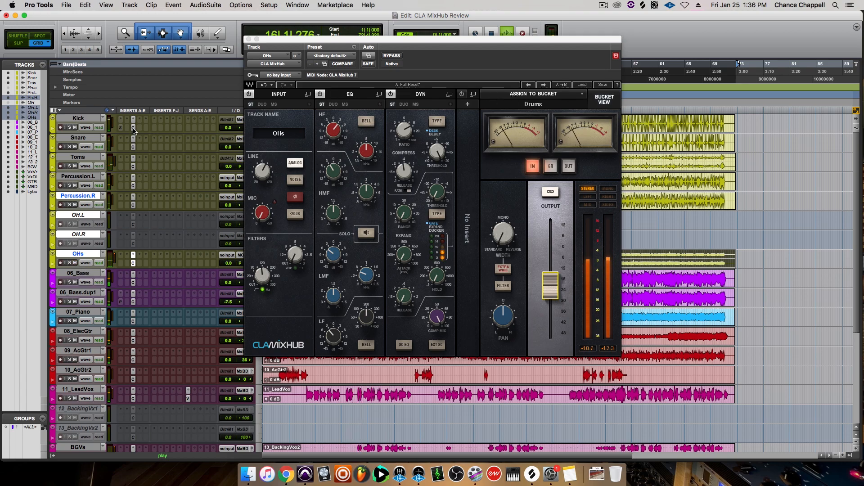
Step: Show the EQ section of the Drums bucket, sweep the Kick's LMF gain up, settle it on a slight cut and toggle its LF bell
left_click(604, 99)
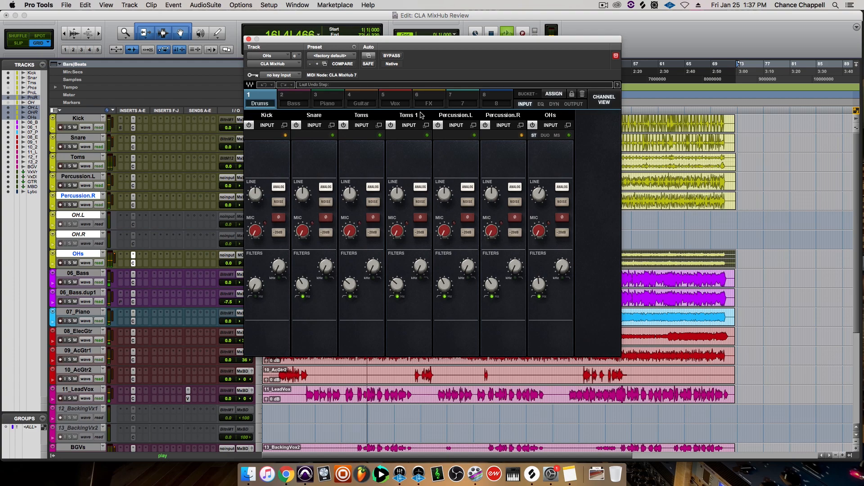
left_click(540, 104)
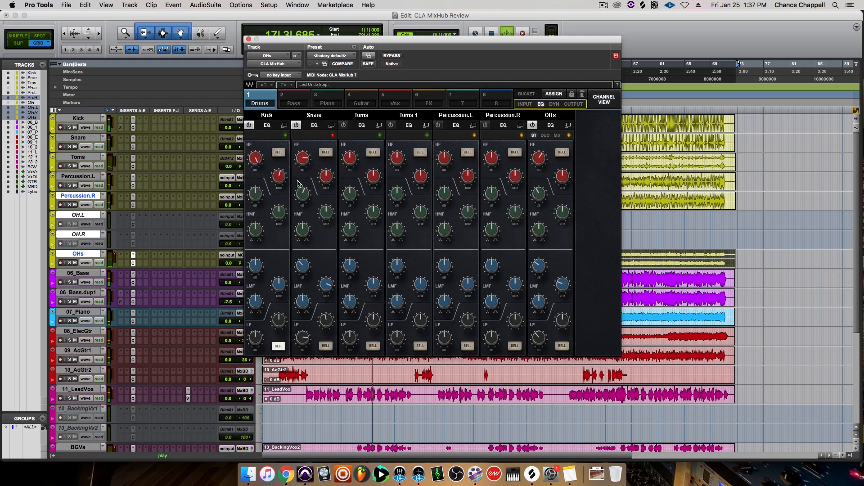
left_click_drag(258, 269, 257, 216)
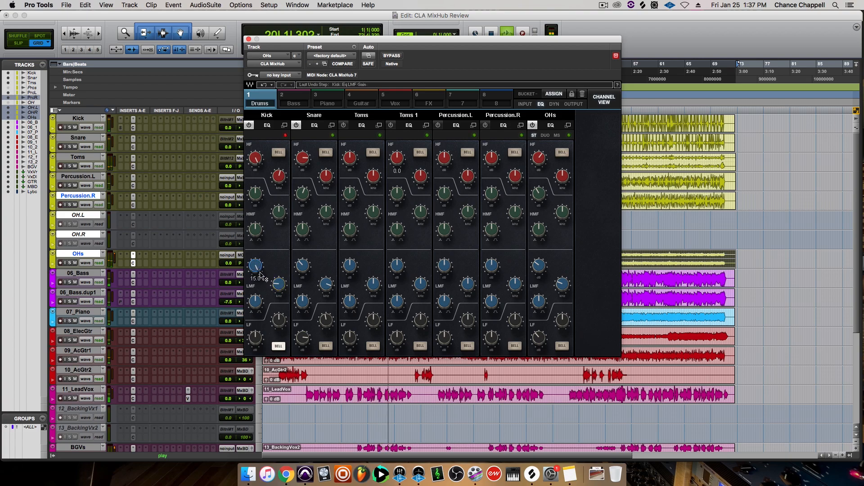
left_click_drag(257, 264, 254, 333)
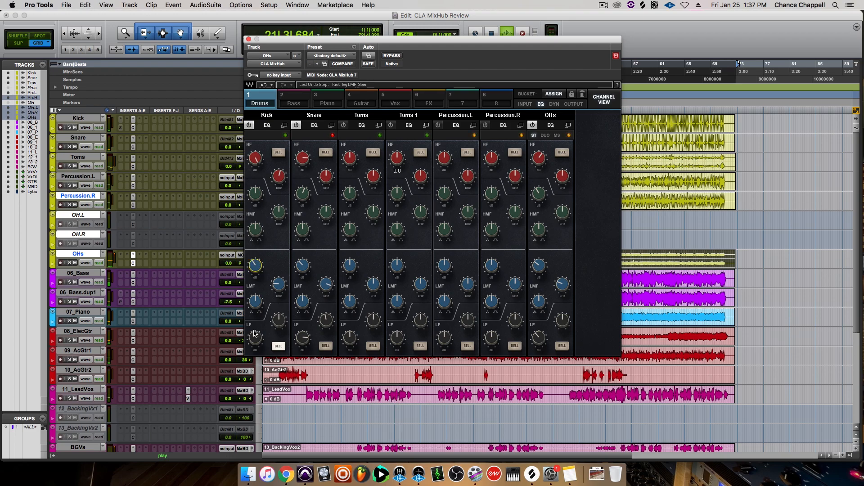
left_click(277, 346)
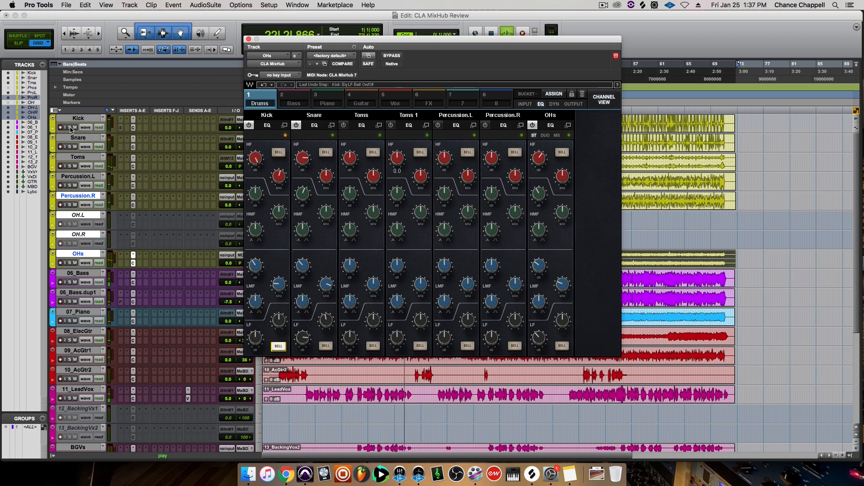
Step: Solo the Kick, set its LF frequency to 50 and boost its LF gain
left_click(69, 127)
left_click_drag(255, 339, 281, 320)
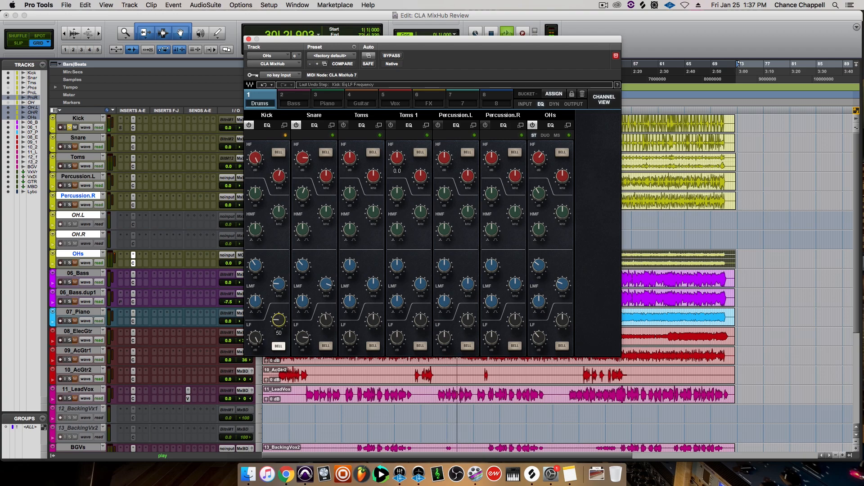
key("space")
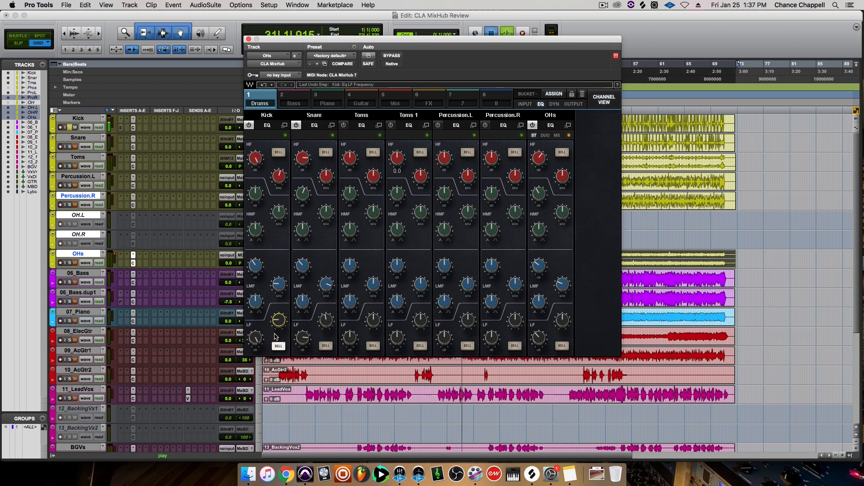
left_click_drag(258, 338, 258, 342)
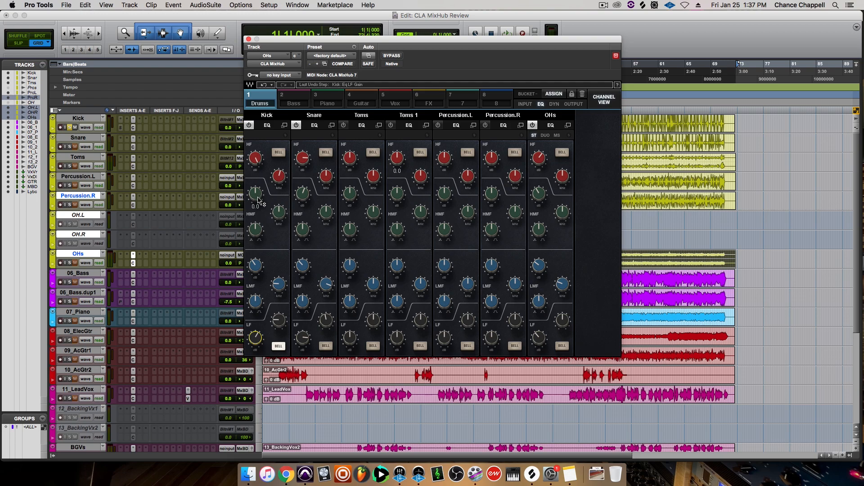
Step: Play the song from the start, boost the Kick's HMF gain and unsolo the Kick
key("space")
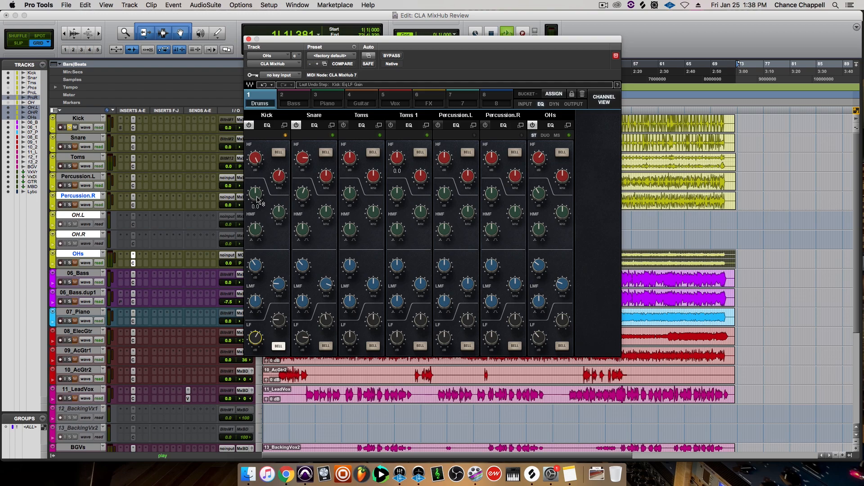
mouse_move(255, 194)
left_mouse_down()
mouse_move(255, 206)
mouse_move(280, 215)
mouse_move(280, 222)
mouse_move(280, 205)
mouse_move(280, 227)
mouse_move(280, 207)
mouse_move(255, 194)
left_mouse_up()
left_click(69, 128)
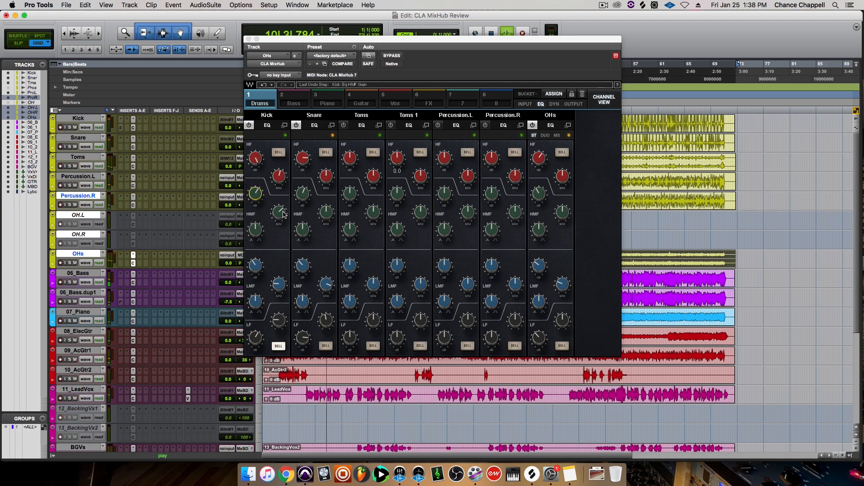
Step: Open the Kick's CLA MixHub in channel view, engage its high-pass filter and play the song from the start
left_click(601, 104)
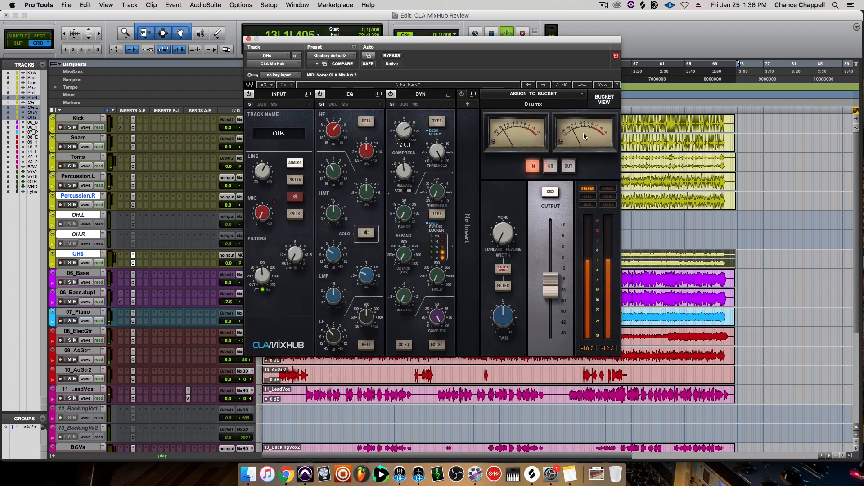
left_click(133, 128)
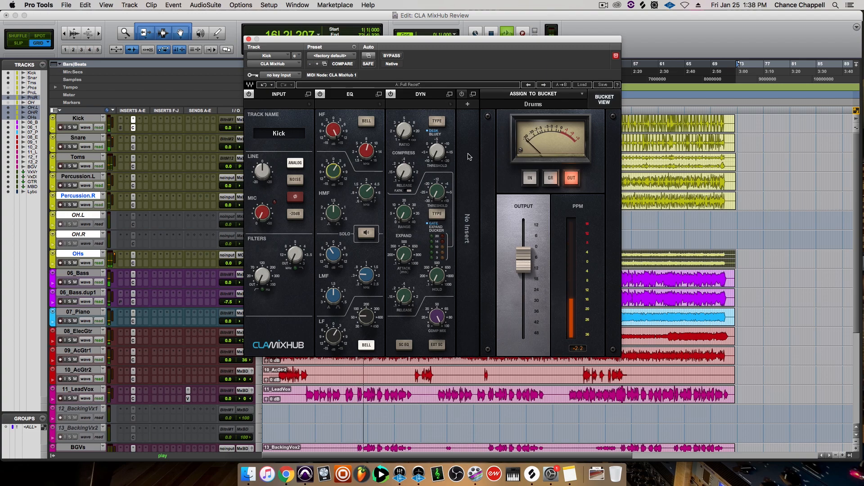
key("space")
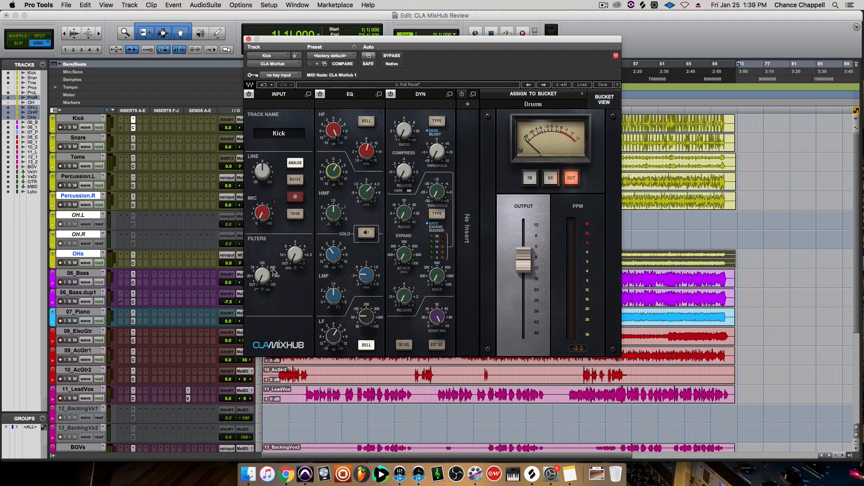
left_click_drag(262, 276, 262, 275)
key("space")
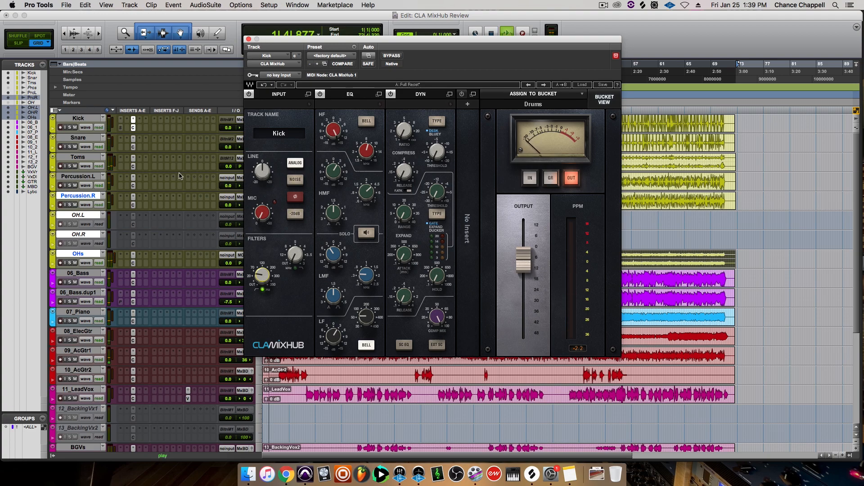
Step: Clear the plug-in window off the timeline, select the Toms fill around bars 14 to 15 and play it
left_click_drag(286, 41, 530, 49)
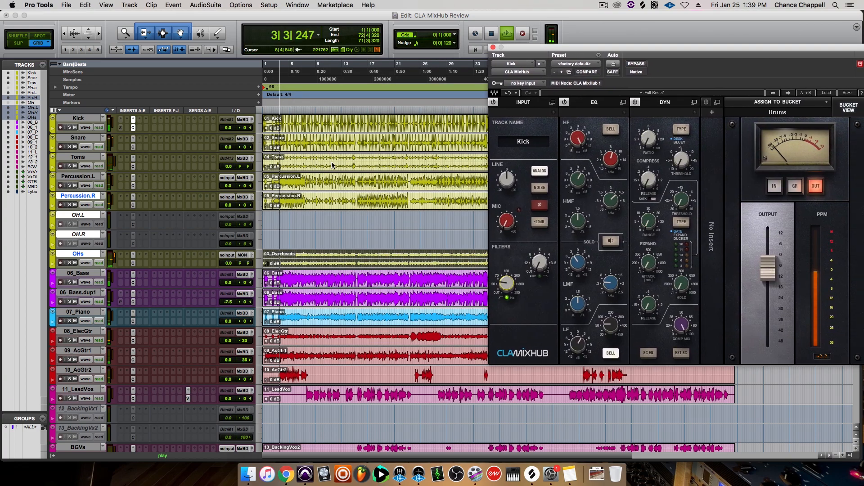
left_click(353, 159)
key("super+bracketright")
key("super+bracketright")
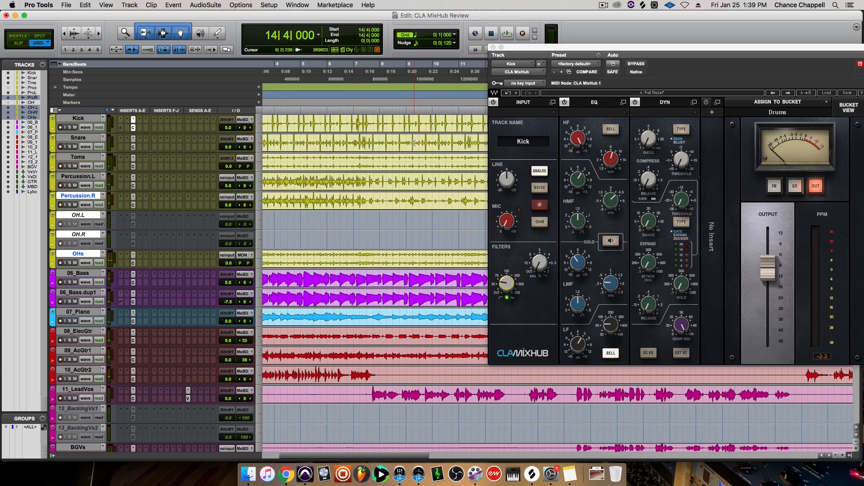
left_click_drag(560, 50, 131, 72)
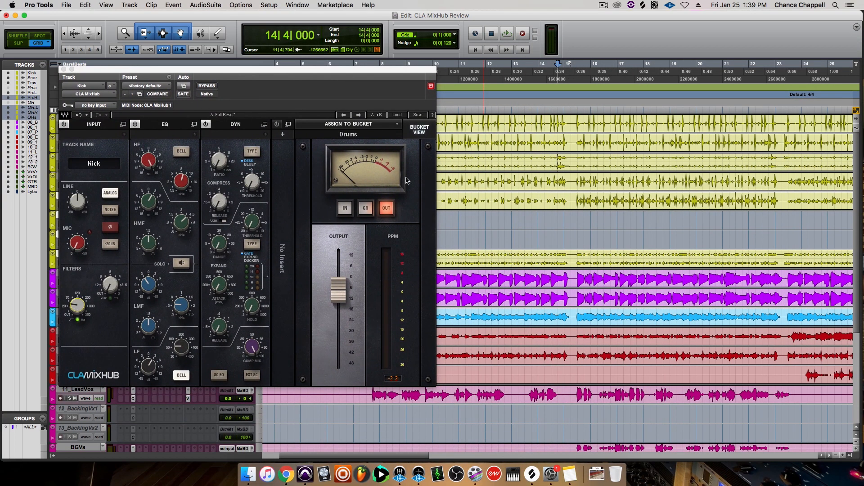
left_click_drag(546, 163, 570, 163)
key("space")
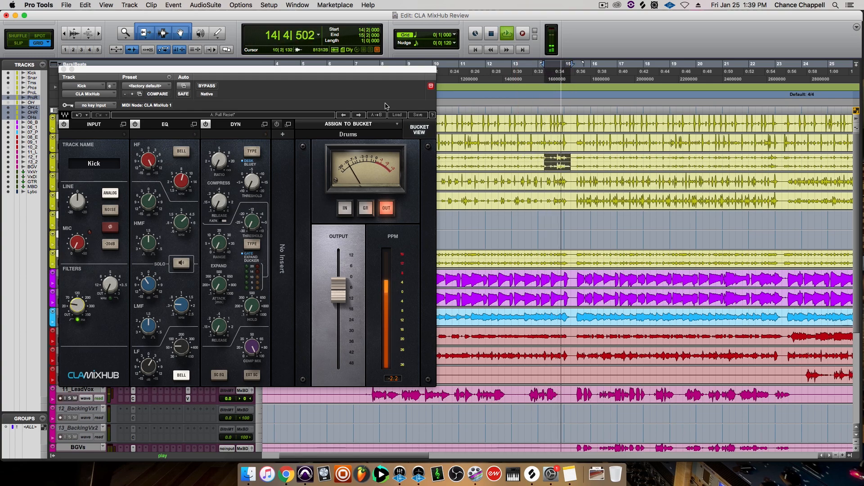
Step: Move the plug-in window clear of the track list, open the Toms track's CLA MixHub and show its Drums bucket
left_click_drag(378, 69, 616, 86)
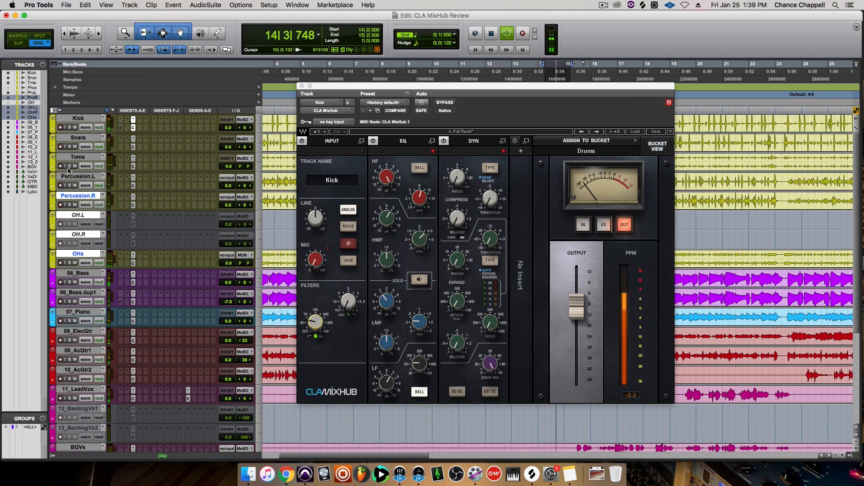
left_click(134, 158)
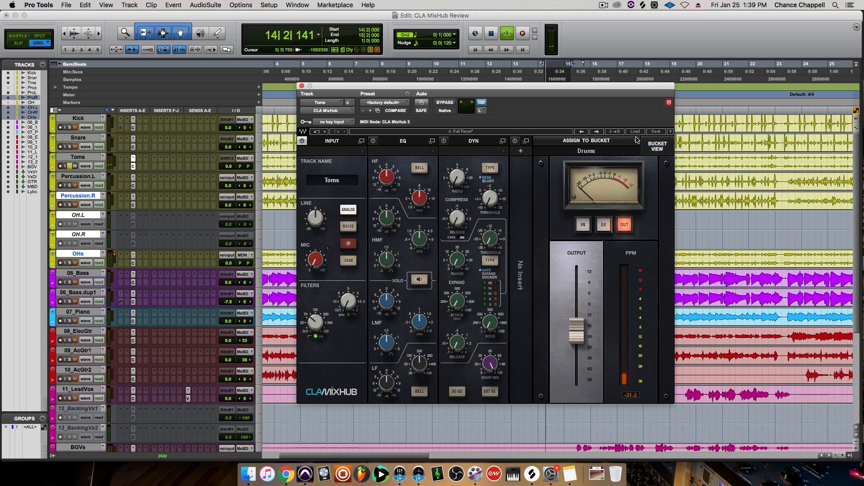
left_click(656, 146)
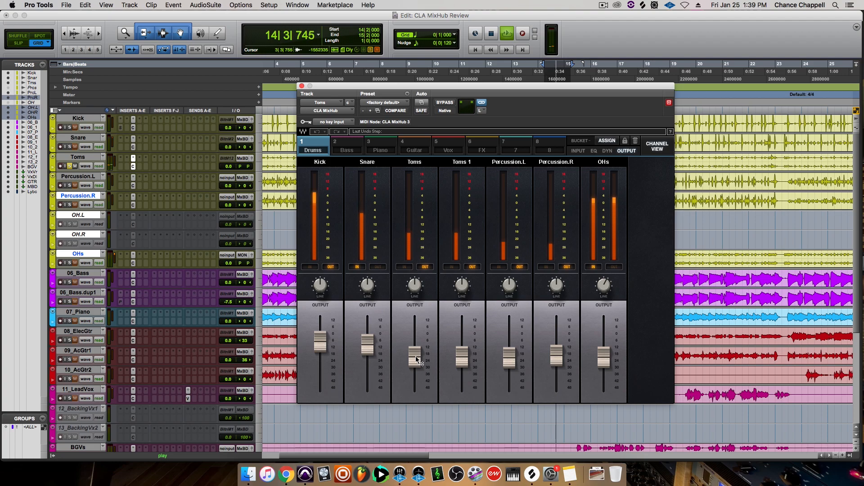
Step: Set the Toms output fader to -15.9, check it in the full mix without solo, and stop playback
left_click_drag(416, 359, 417, 355)
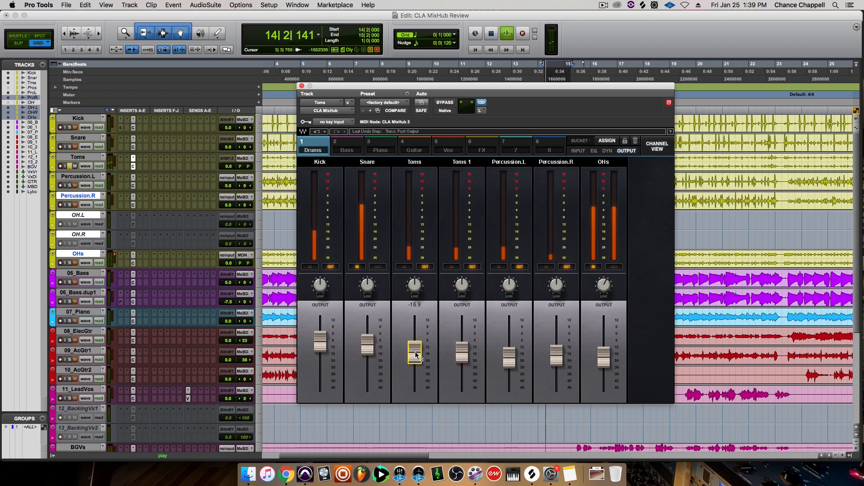
left_click(69, 166)
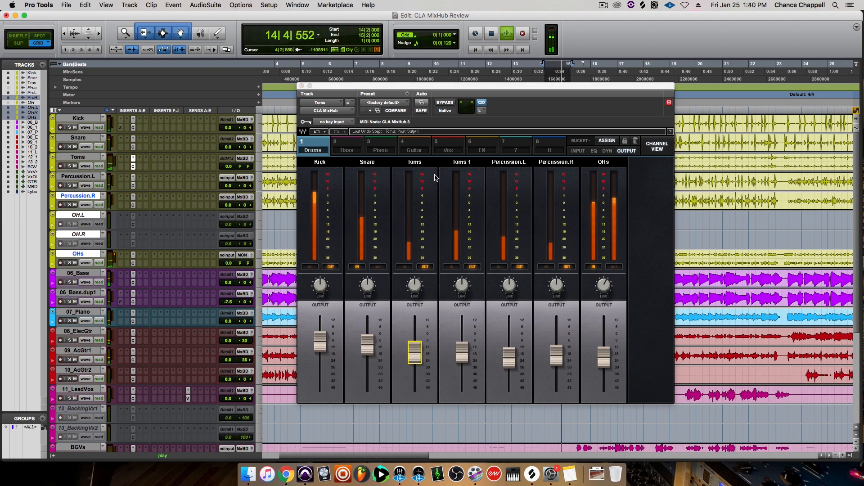
key("space")
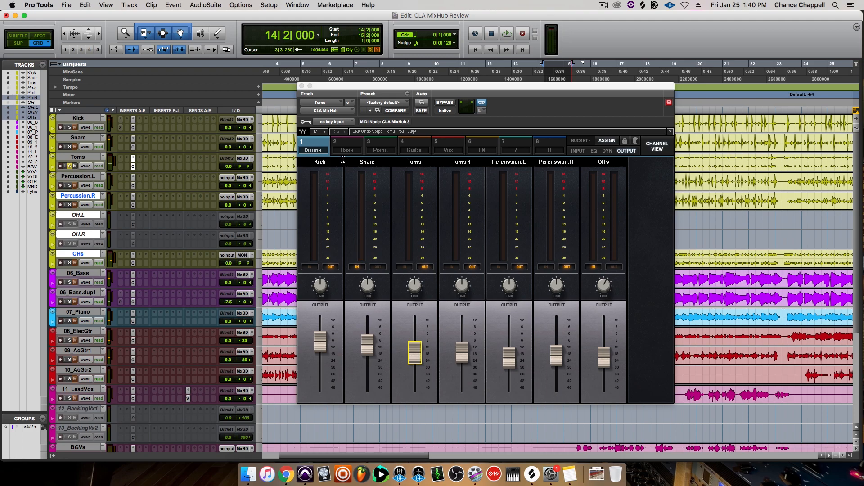
Step: Load the CLA Drums factory preset "Toms" in the Toms channel and play the loop
left_click(651, 147)
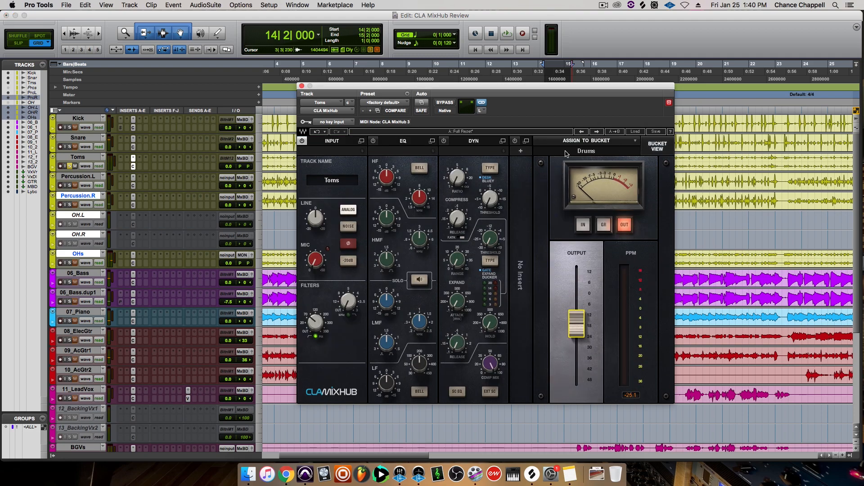
left_click(636, 132)
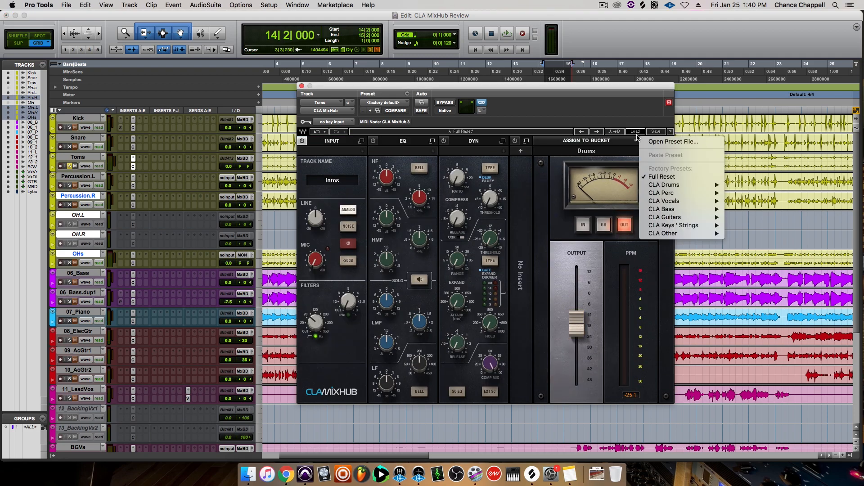
mouse_move(665, 185)
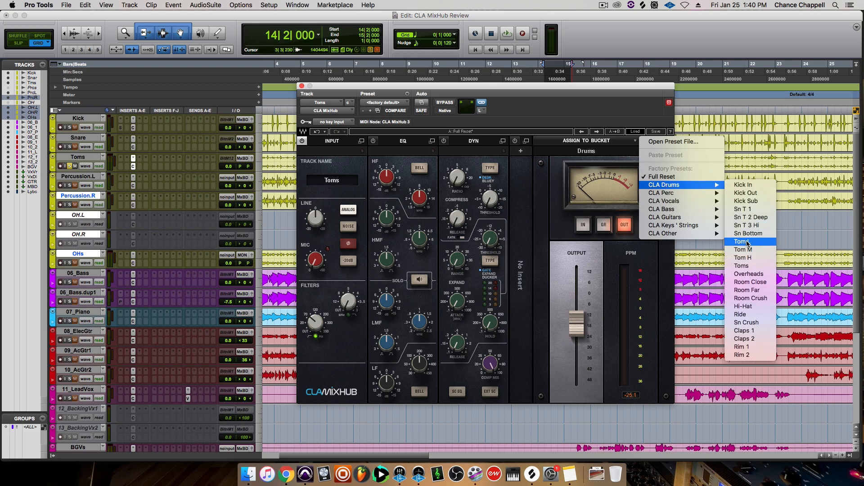
left_click(760, 266)
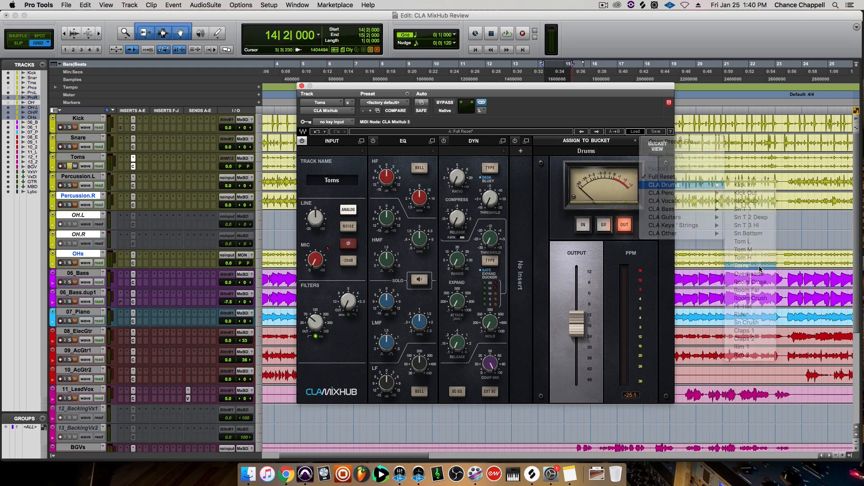
key("space")
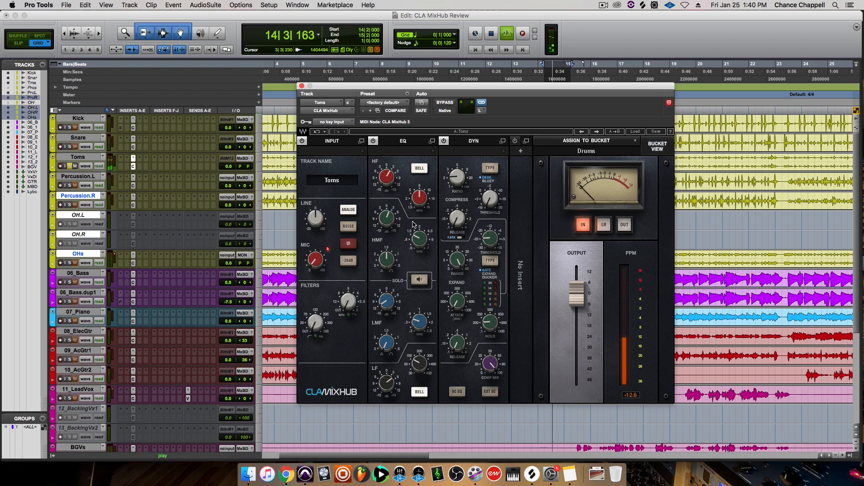
Step: Lower the Toms output fader and raise the gate threshold, going over the attack, hold and release settings while listening
left_click_drag(576, 292, 577, 311)
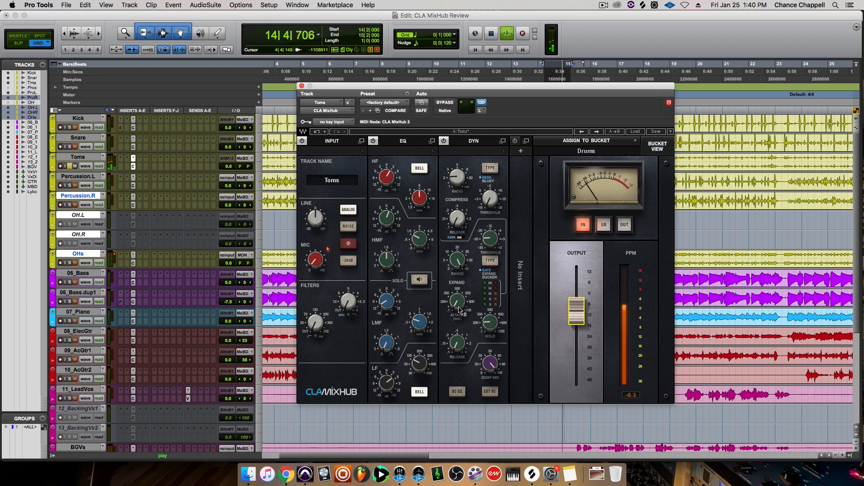
left_click_drag(489, 243, 489, 227)
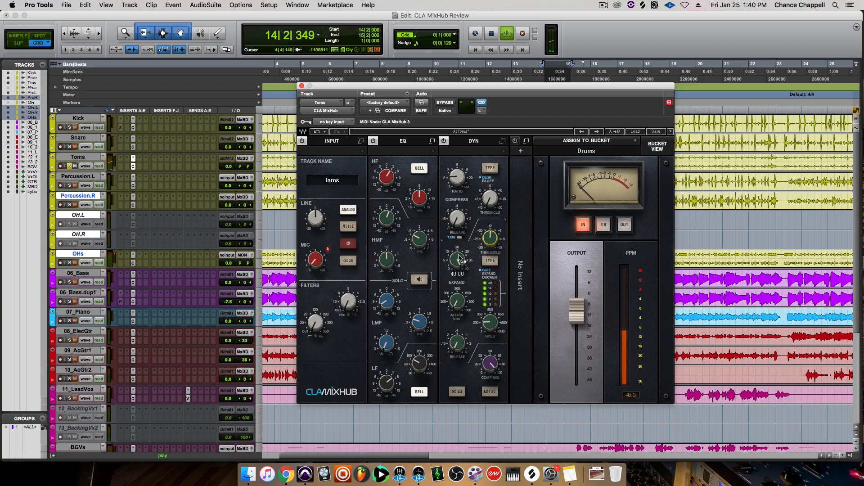
left_click_drag(457, 302, 457, 301)
left_click(490, 326)
left_click(457, 343)
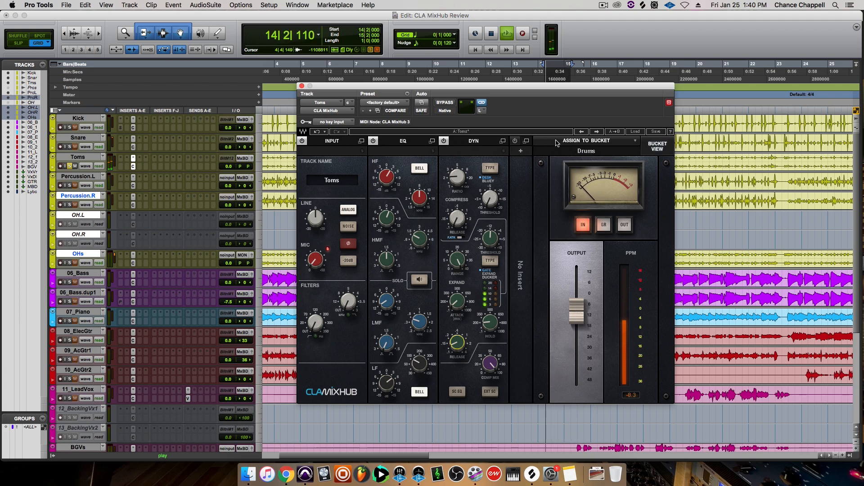
Step: Stop playback and step to the Overheads preset and back to Toms, discarding the gate and output changes
key("space")
left_click(615, 132)
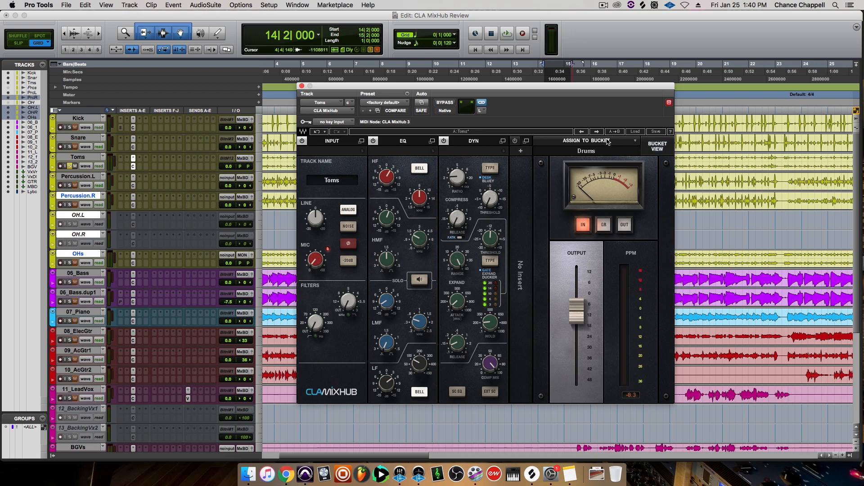
left_click(600, 133)
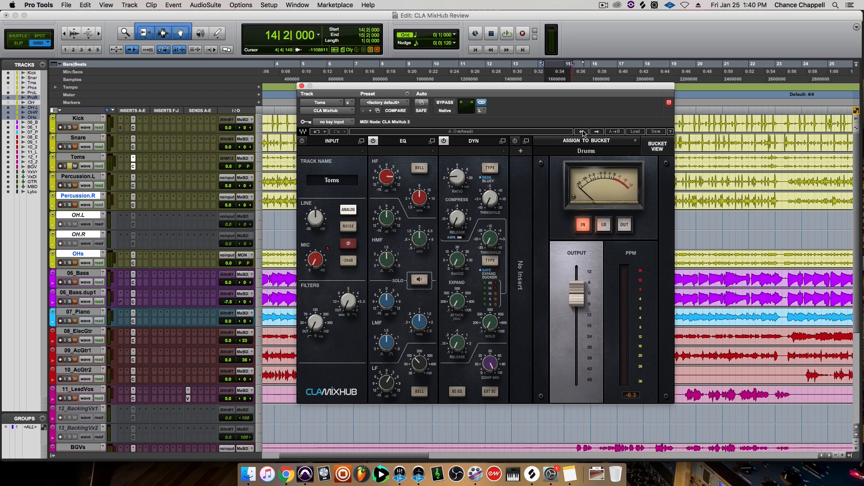
left_click(583, 132)
Step: Set the Toms output to -11.6 while auditioning it unsoloed with the rest of the mix
left_click_drag(578, 292, 577, 324)
left_click(68, 168)
key("space")
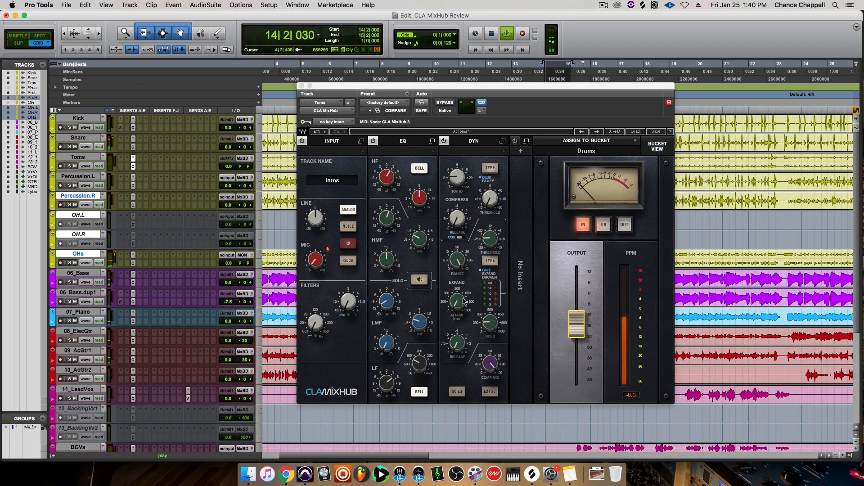
left_click_drag(576, 324, 576, 314)
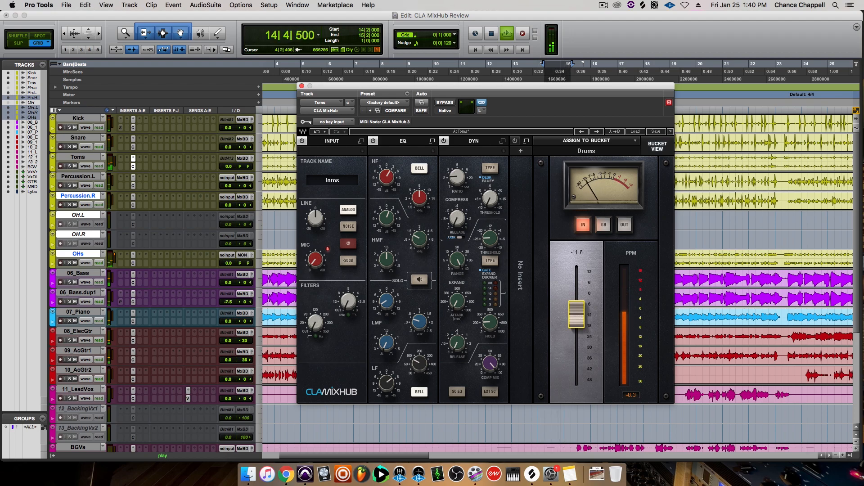
key("space")
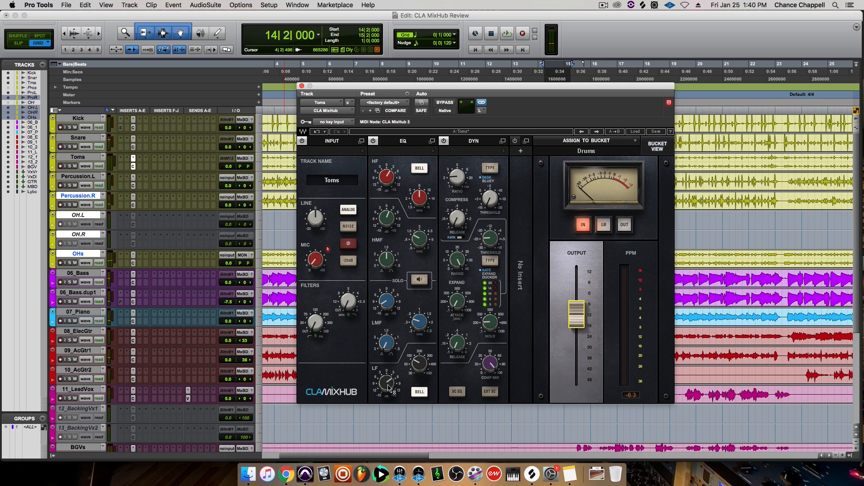
Step: Engage the low-frequency filter on the Toms channel and return to the Drums bucket overview
left_click_drag(388, 380, 389, 383)
left_click(324, 330)
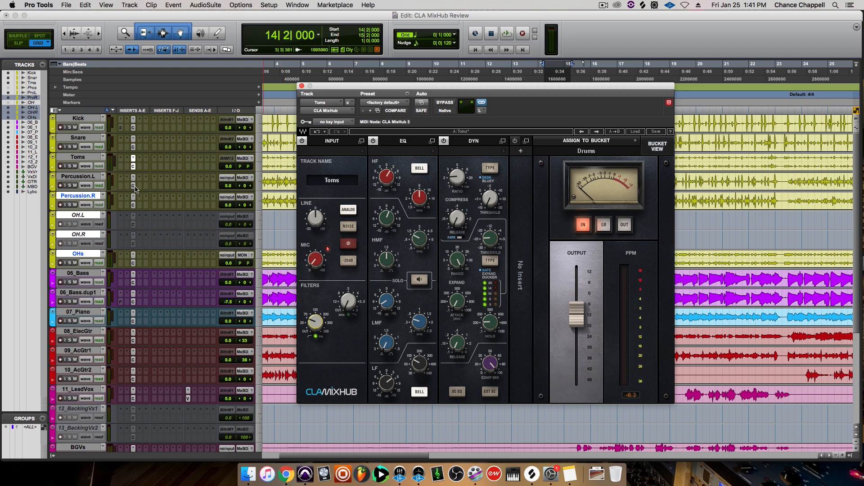
left_click(658, 148)
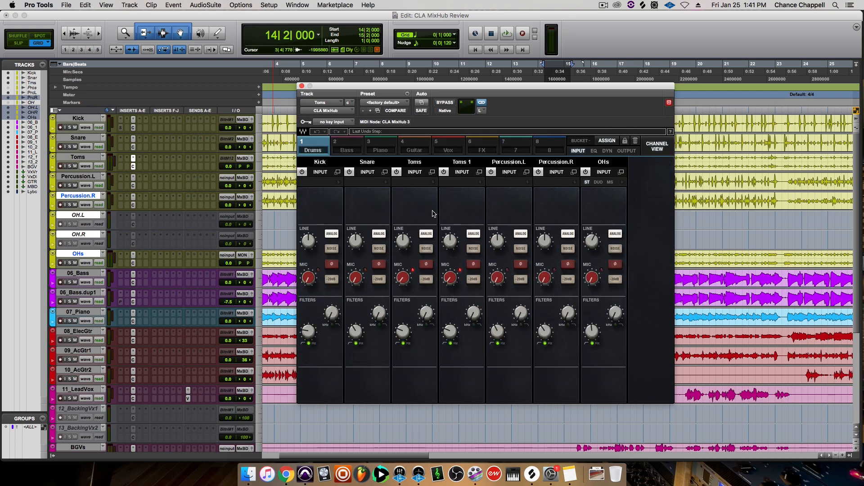
Step: Move the plug-in window off the waveforms and fit the whole session in the timeline
left_click_drag(366, 89, 591, 89)
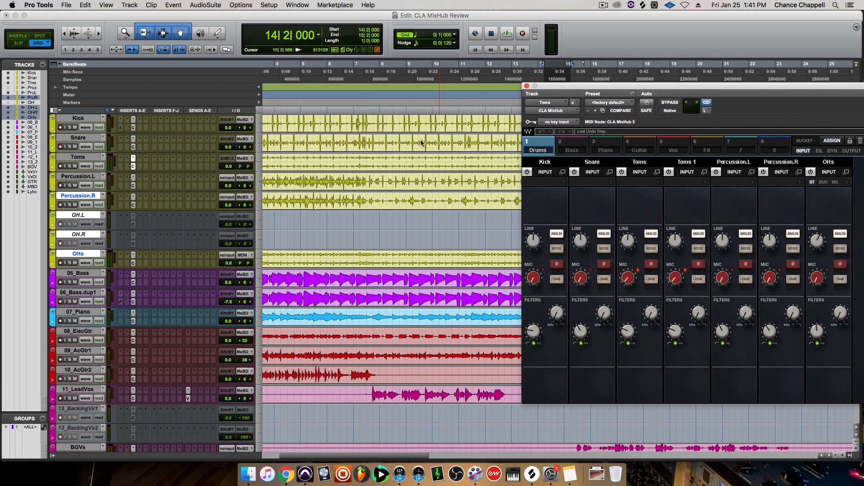
left_click(402, 130)
key("alt+a")
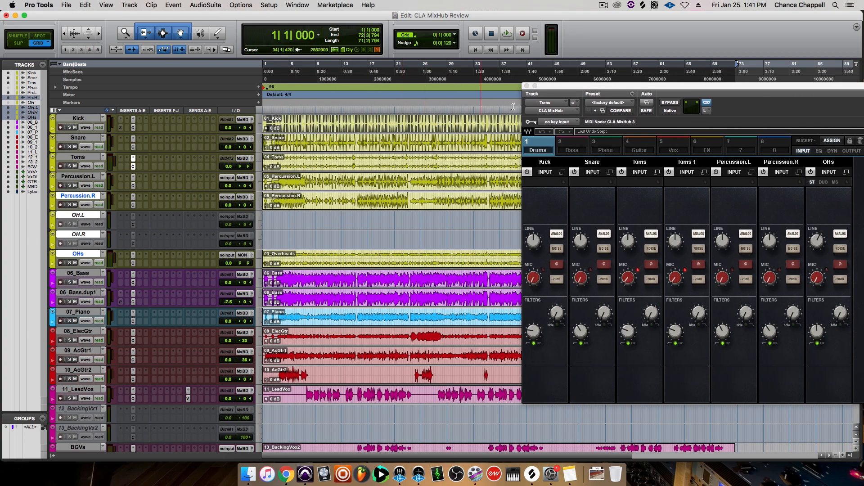
left_click_drag(604, 89, 641, 101)
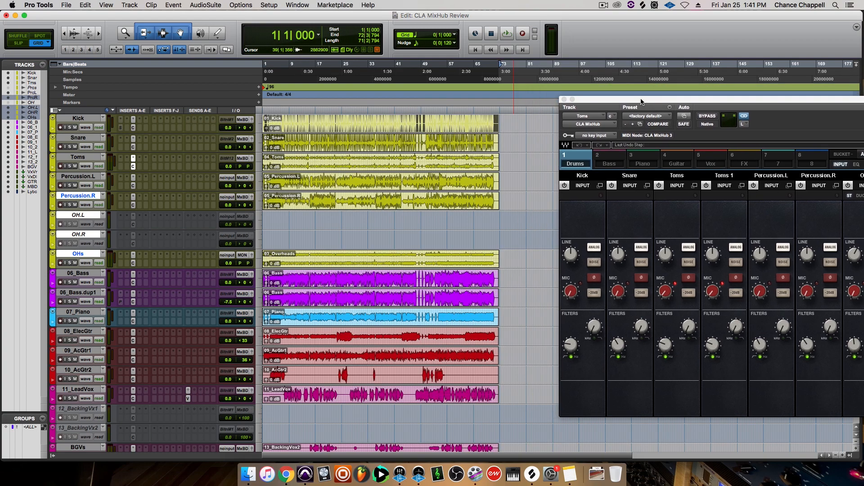
Step: Audition the song from around bar 23 and from 15|2|000 to locate a new loop section
left_click(341, 117)
scroll(346, 168, "down", 2)
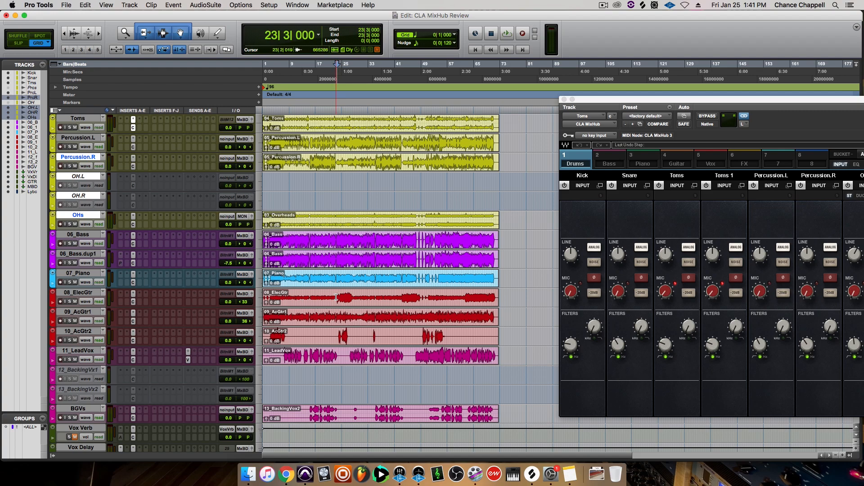
key("space")
key("super+bracketright")
key("super+bracketright")
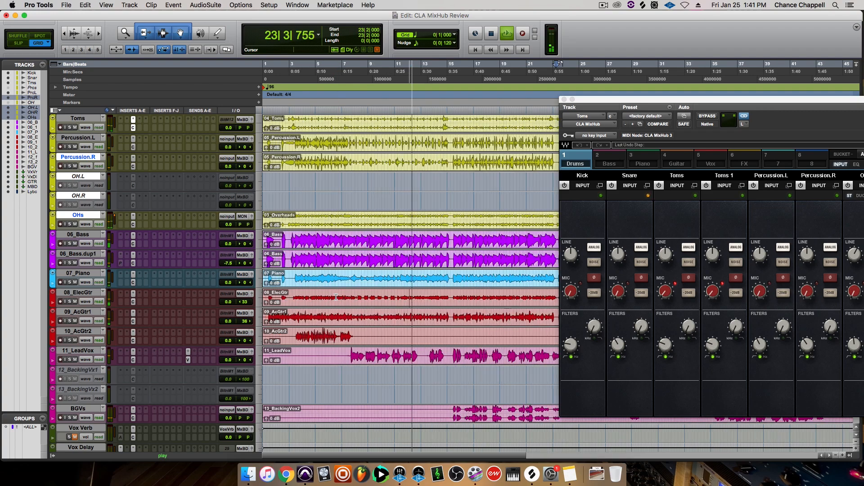
key("space")
left_click(451, 297)
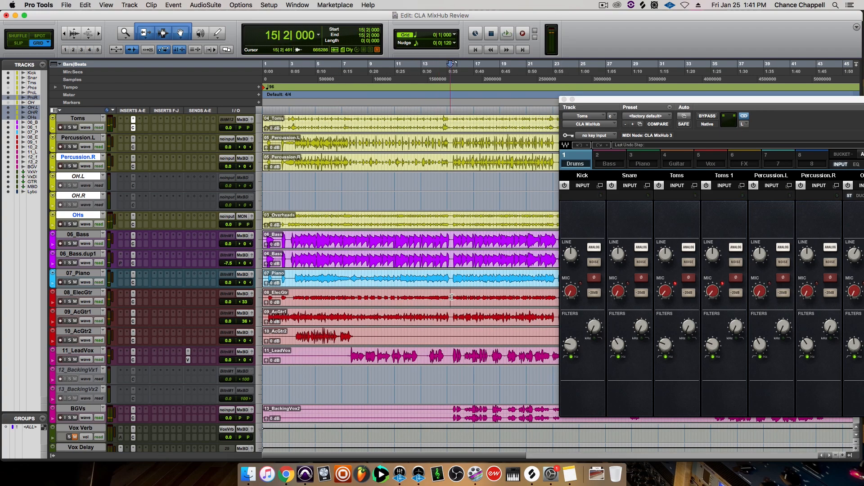
key("space")
scroll(452, 297, "right", 3)
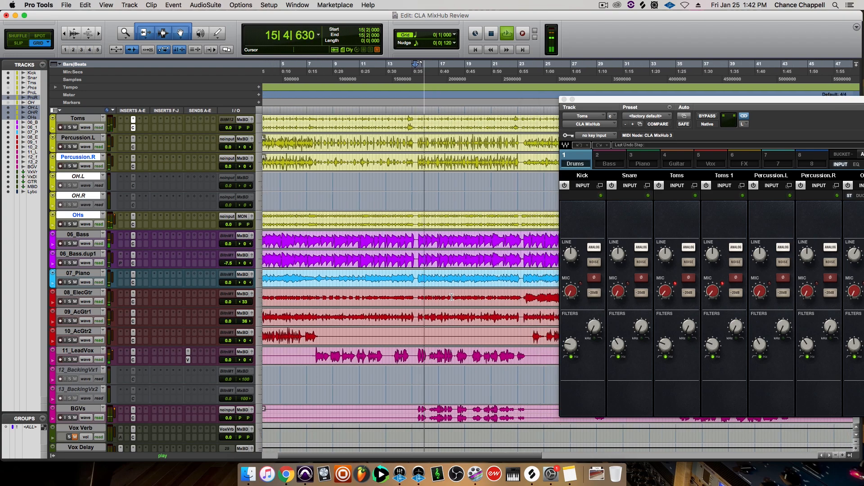
key("space")
Step: Select 15|2|000 to 23|3|000 on the 08_ElecGtr track as the new loop range and play it
left_click_drag(420, 297, 453, 295)
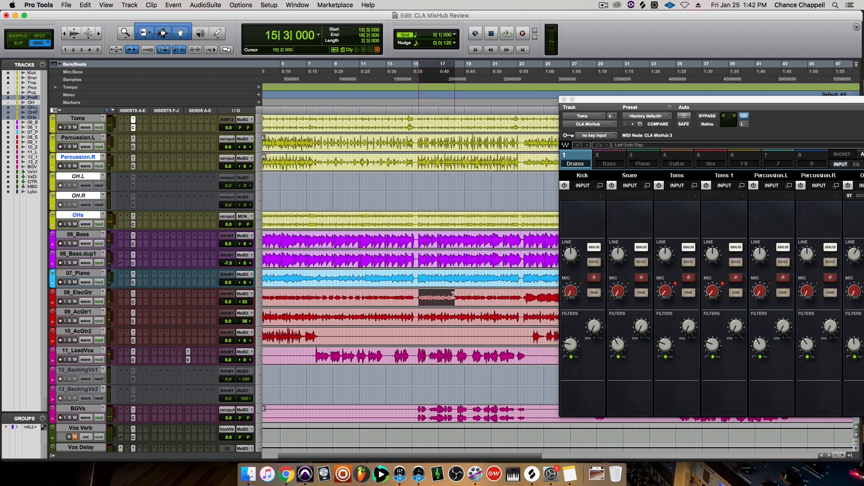
key("t")
key("t")
scroll(465, 296, "right", 10)
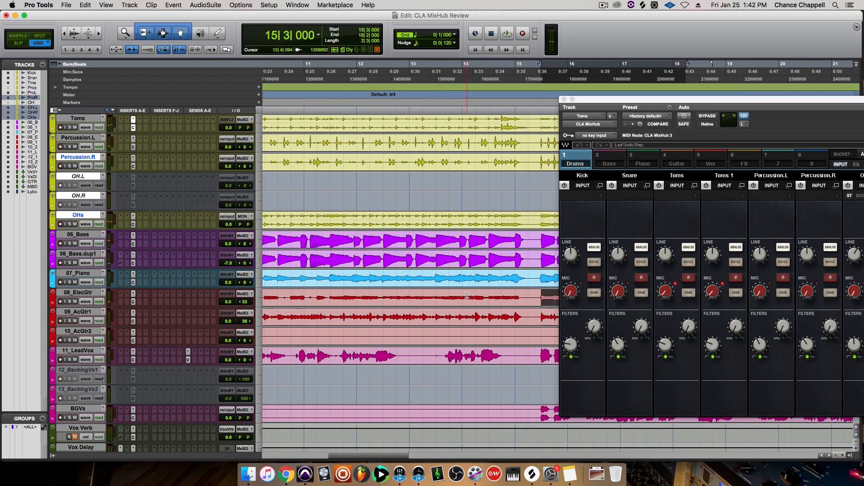
left_click(368, 297, "shift")
scroll(370, 297, "right", 12)
scroll(378, 296, "left", 2)
scroll(377, 297, "left", 2)
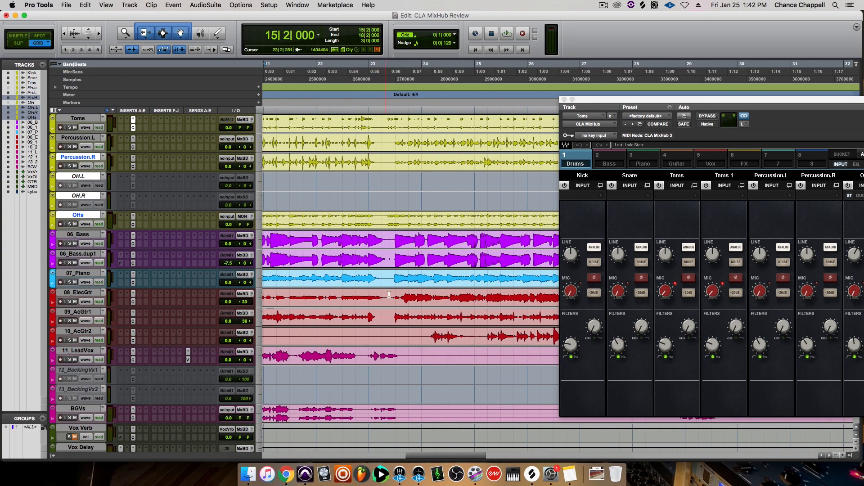
left_click(389, 295, "shift")
key("space")
key("r")
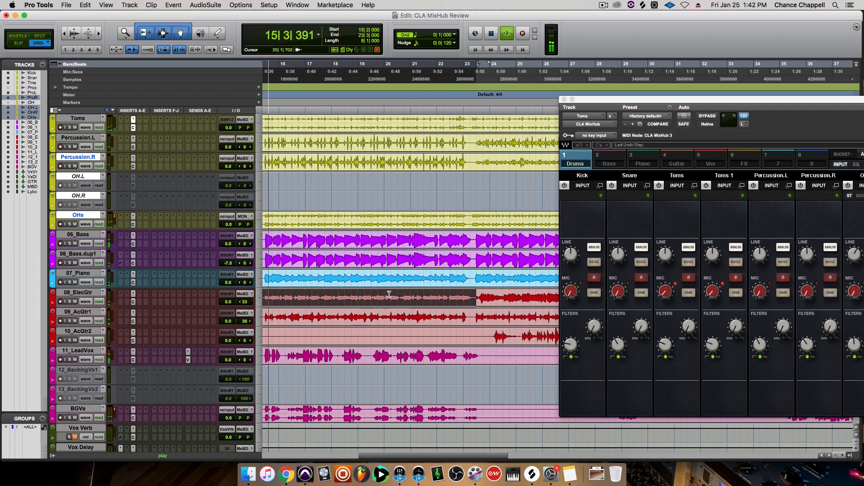
key("r")
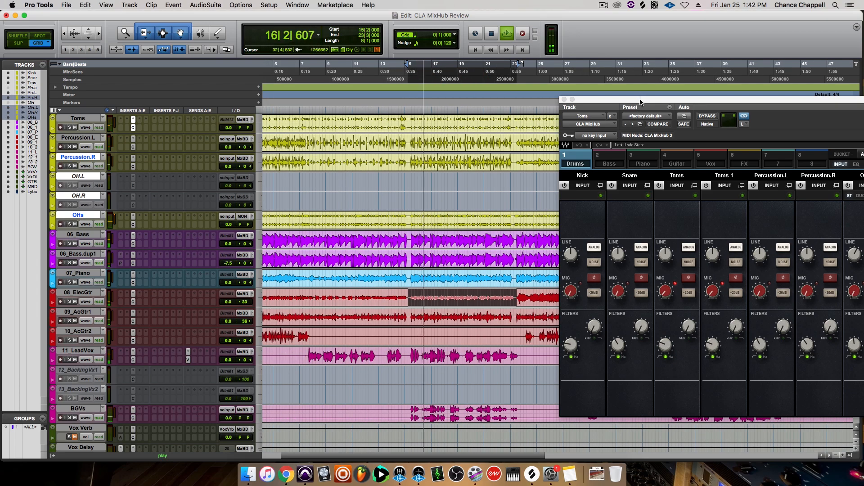
Step: Bring the plug-in window back over the tracks and show the Toms channel's full controls
left_click_drag(641, 101, 265, 90)
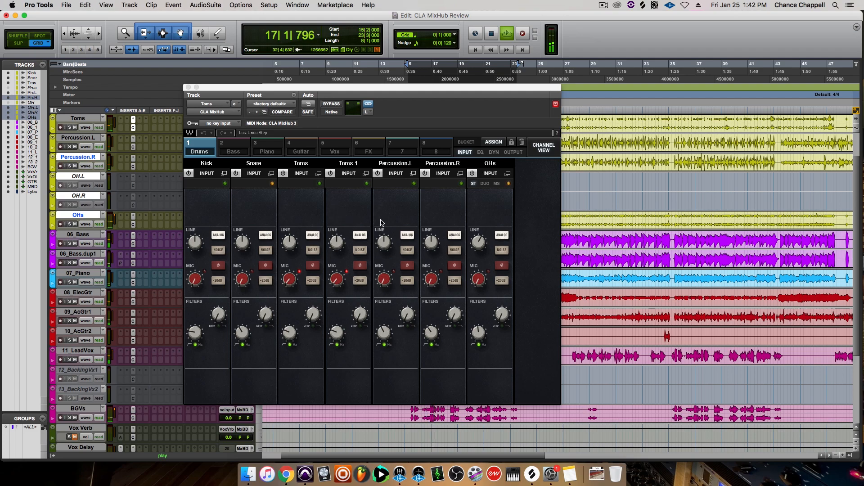
left_click(540, 150)
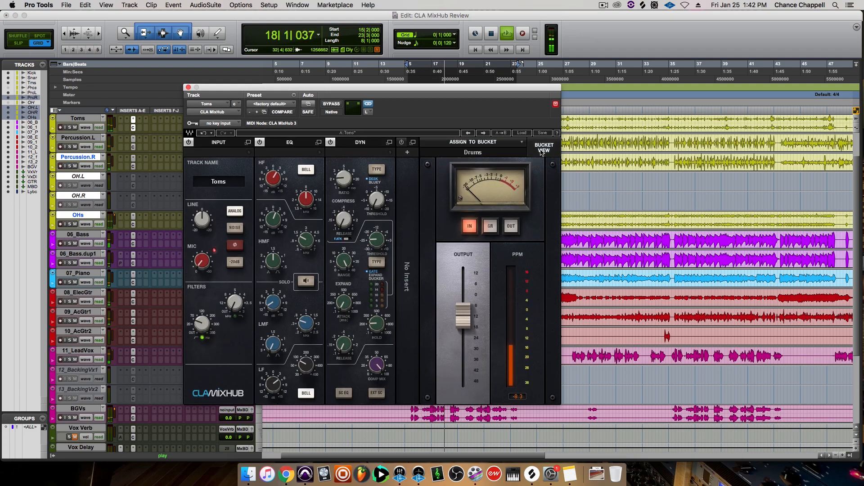
Step: Show all Drums bucket channels in the output section and adjust Percussion.L's output level
left_click(541, 150)
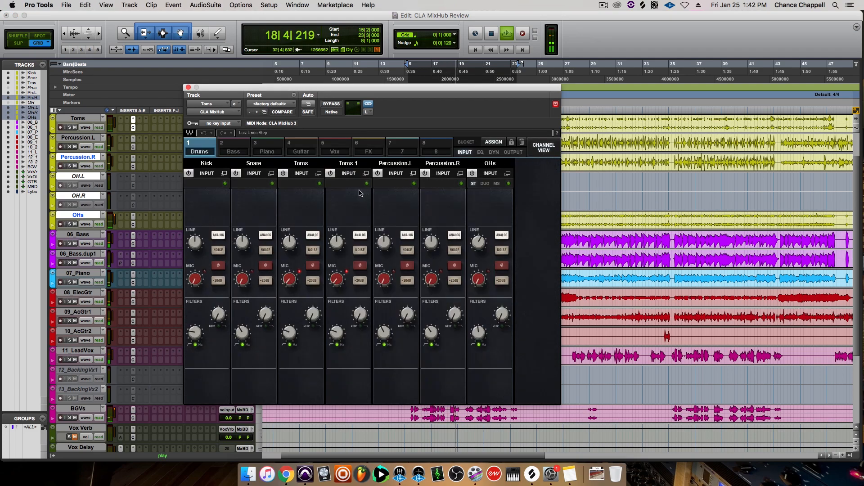
left_click(513, 152)
left_click_drag(396, 358, 395, 358)
Step: Uncover the track pan controls, pan Percussion.L 76 left and Percussion.R 49 right, and rebalance their output levels
left_click_drag(303, 90, 449, 67)
left_click(236, 148)
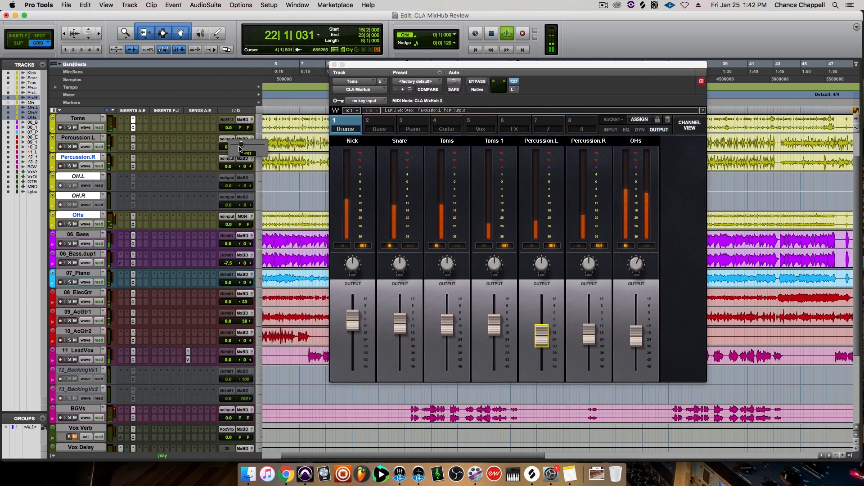
left_click_drag(246, 167, 255, 170)
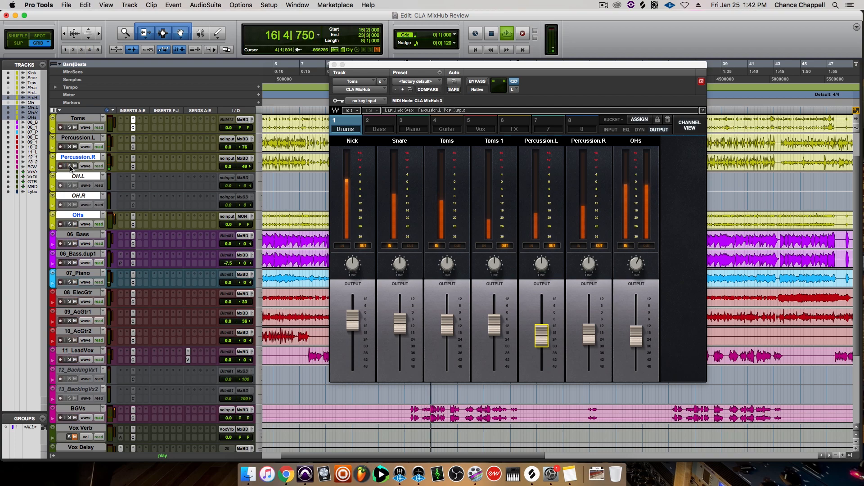
left_click(541, 335)
left_click_drag(542, 336, 588, 332)
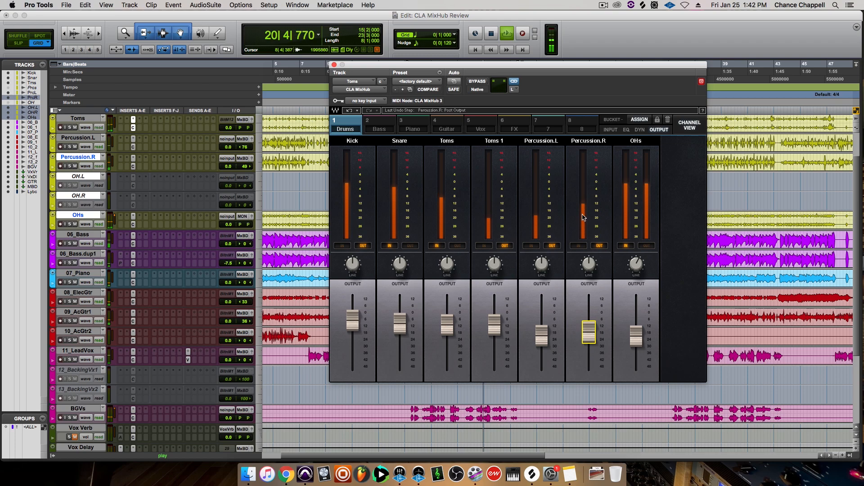
Step: Solo Percussion.L and adjust the gain and frequency of its LMF equalizer band
left_click(626, 130)
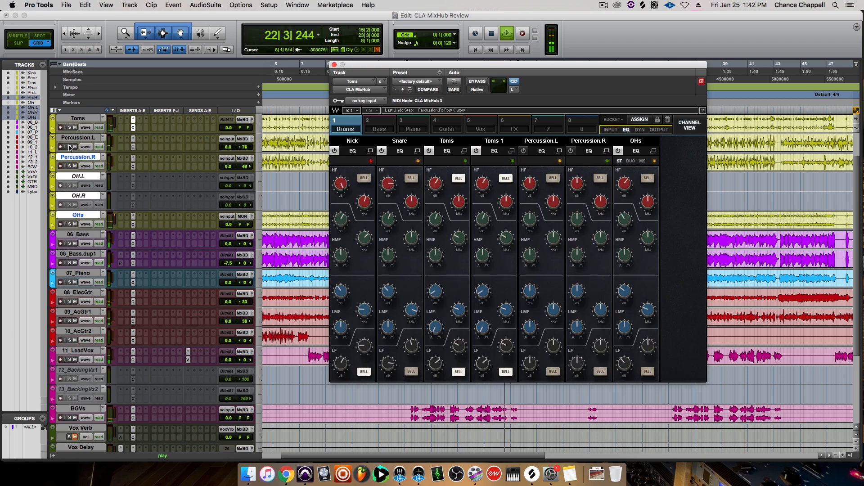
left_click(69, 165)
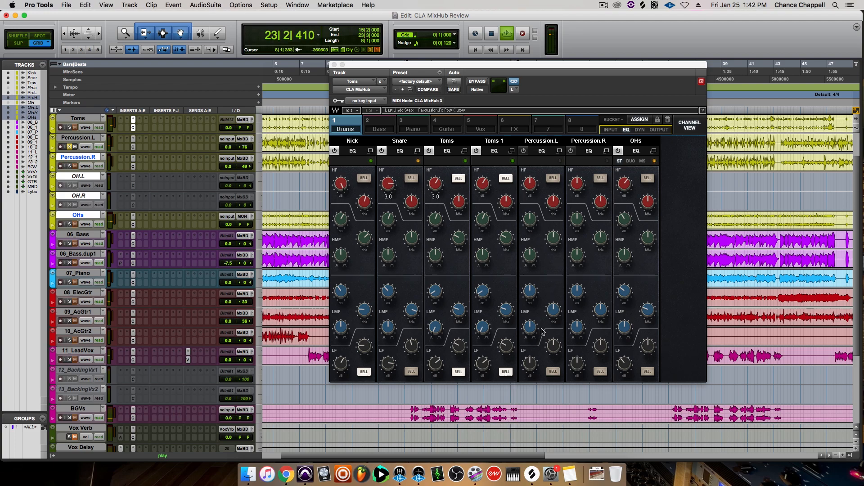
left_click(611, 129)
left_click(610, 130)
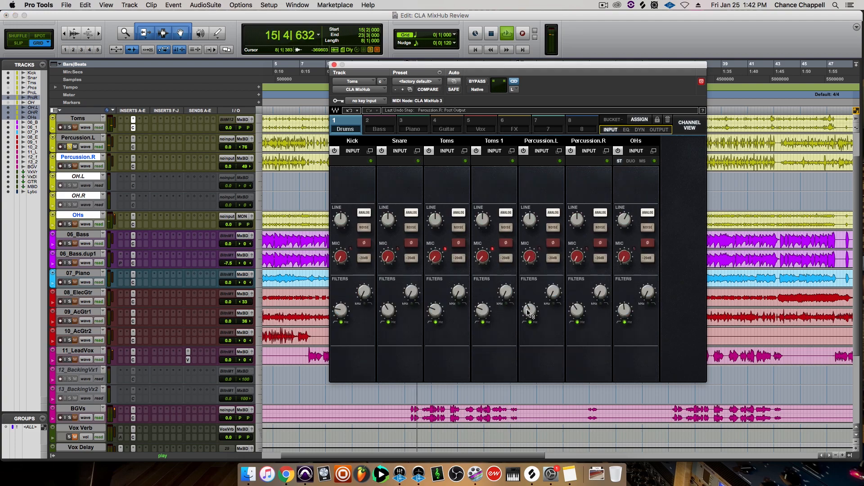
left_click(622, 131)
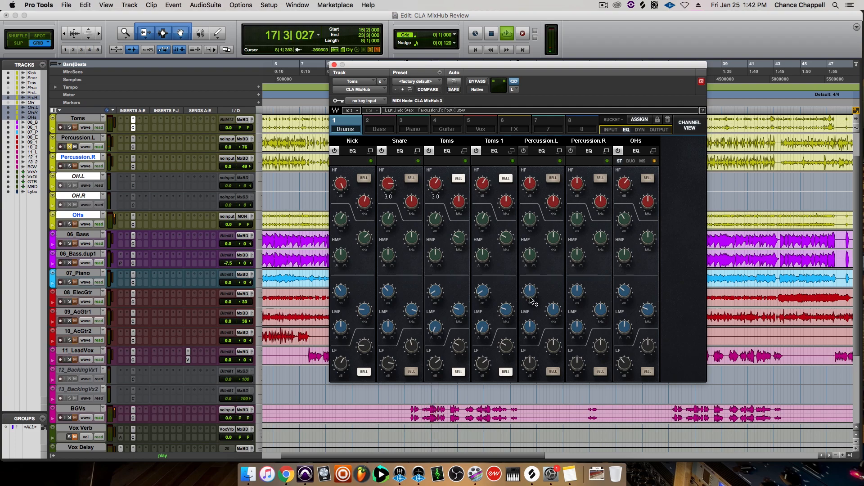
left_click_drag(530, 292, 530, 293)
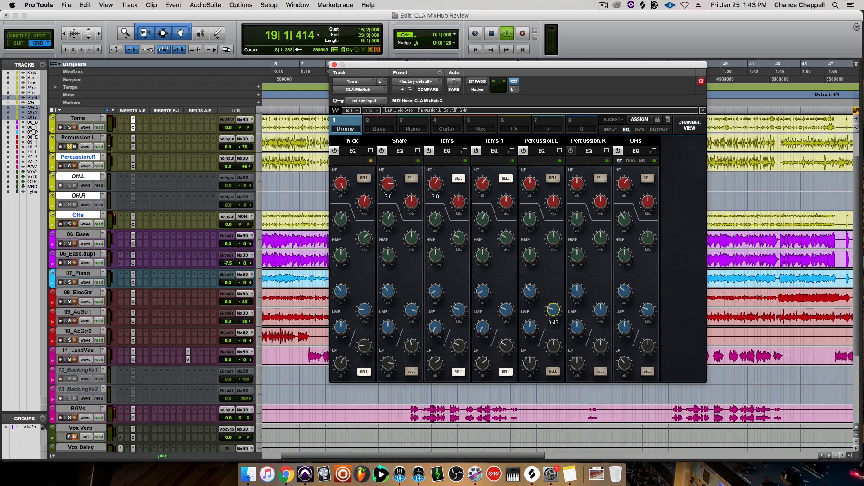
Step: Adjust the gain and frequency of Percussion.L's HMF and HF equalizer bands
left_click_drag(529, 220, 551, 236)
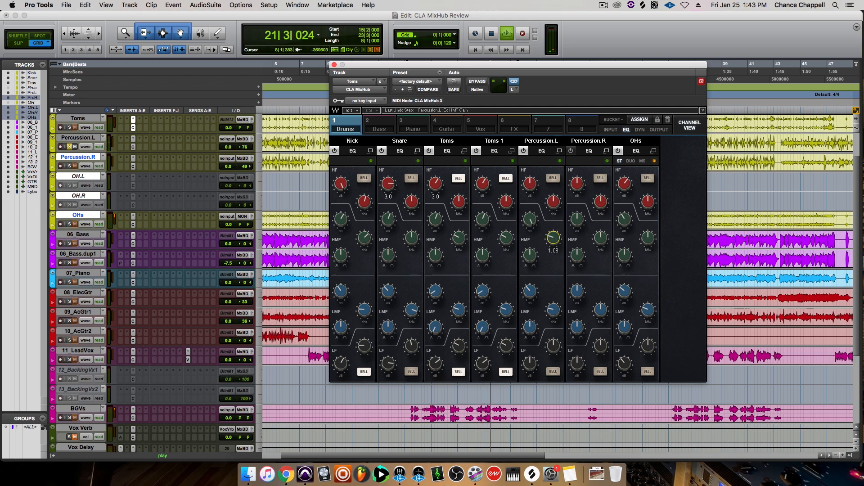
left_click_drag(551, 238, 530, 234)
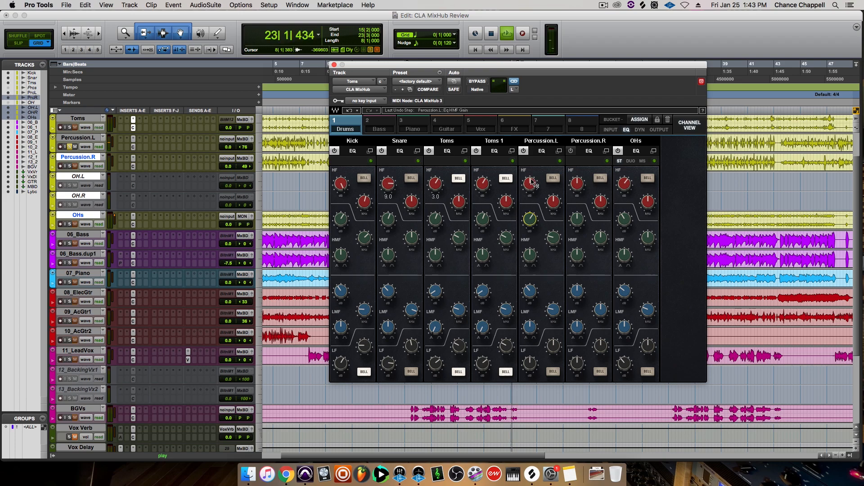
left_click_drag(531, 182, 530, 155)
left_click_drag(553, 200, 553, 197)
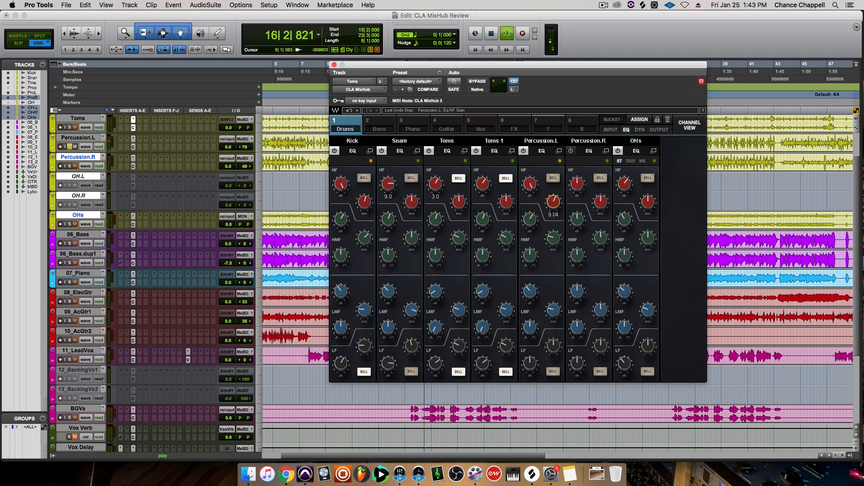
left_click_drag(553, 197, 531, 183)
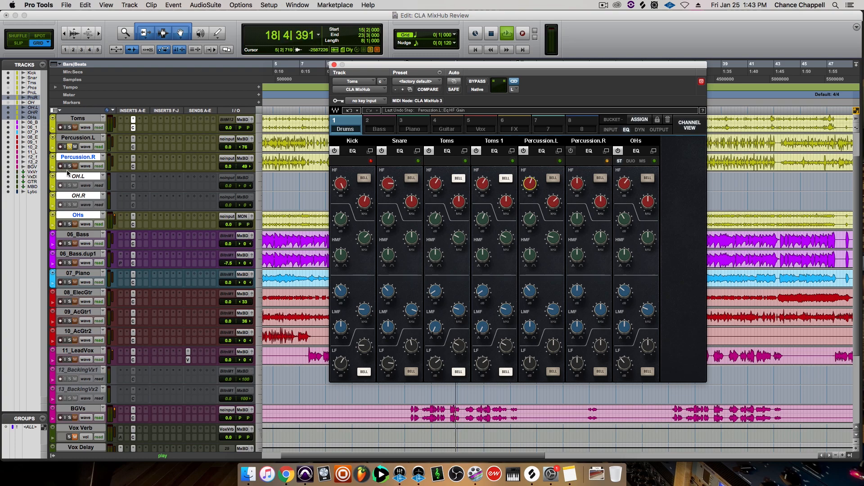
Step: Solo Percussion.R as well and boost its LMF equalizer band by about 2.9 dB near 0.69 kHz
left_click(69, 167)
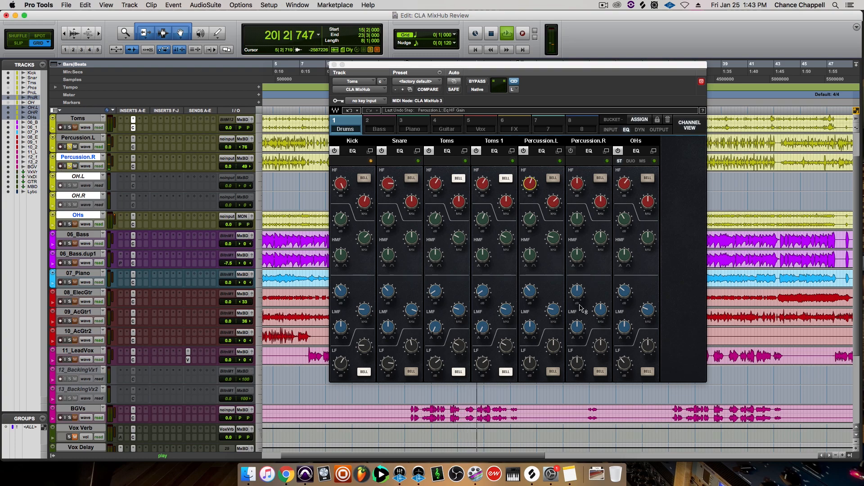
left_click_drag(577, 292, 577, 290)
left_click(601, 310)
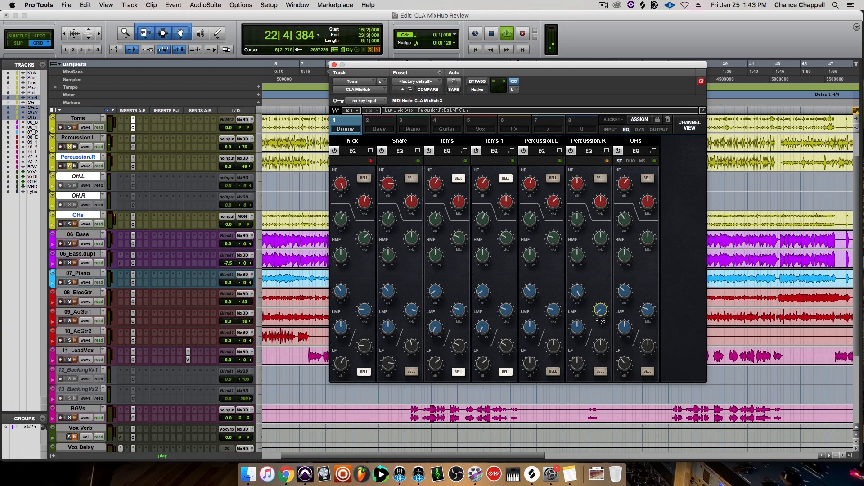
left_click_drag(601, 309, 601, 309)
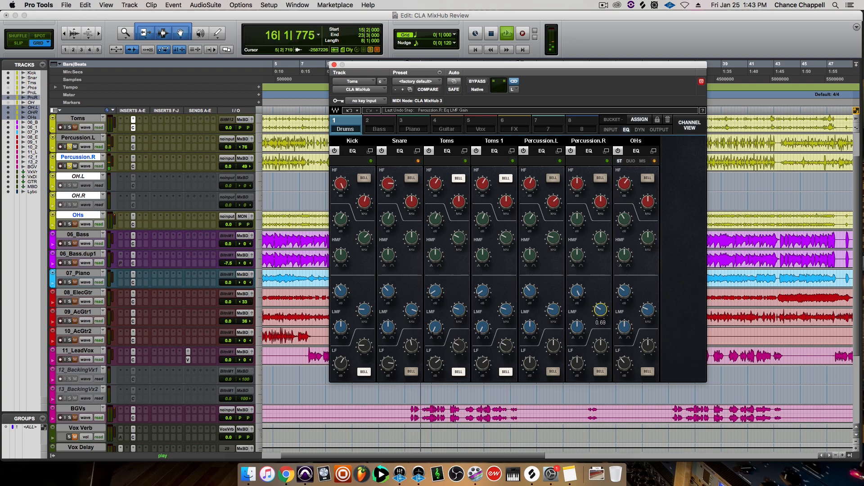
left_click_drag(579, 291, 579, 311)
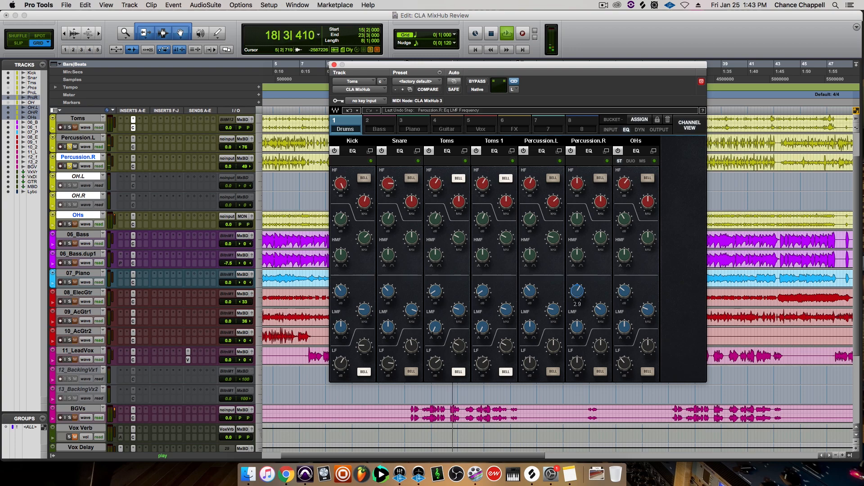
Step: Boost Percussion.R's HMF band by about 3.2 dB near 1.41 kHz and adjust its HF gain, HF frequency and LF gain
left_click_drag(577, 219, 600, 239)
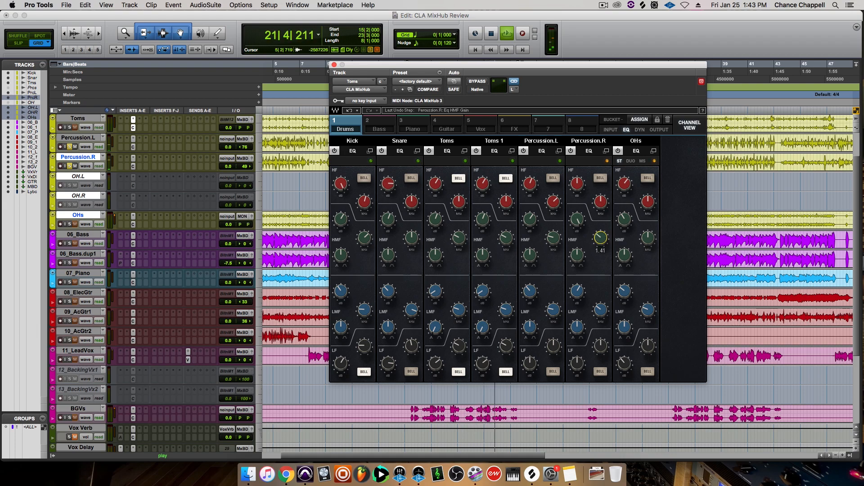
left_click_drag(579, 220, 579, 233)
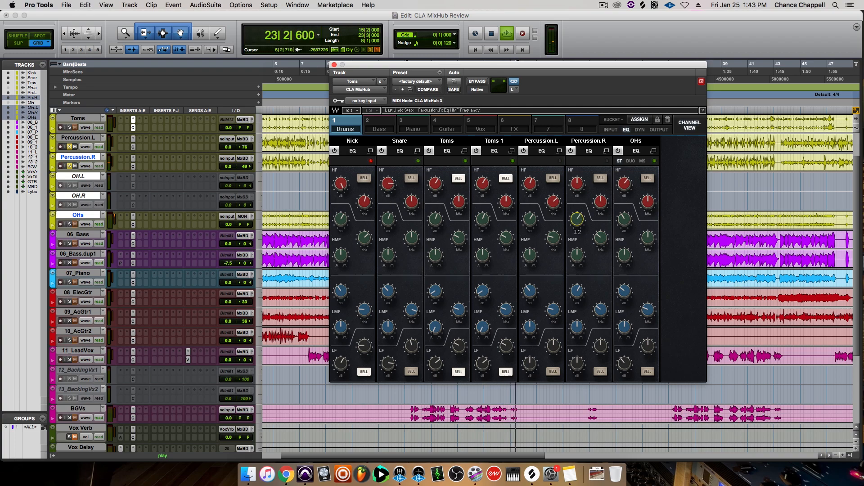
left_click_drag(577, 183, 577, 173)
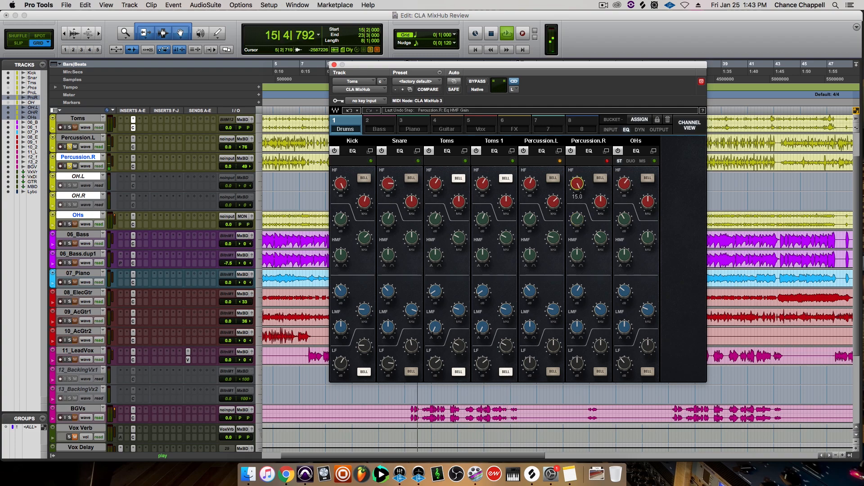
left_click_drag(601, 202, 577, 195)
mouse_move(577, 364)
left_mouse_down()
mouse_move(577, 353)
mouse_move(601, 342)
mouse_move(582, 377)
left_mouse_up()
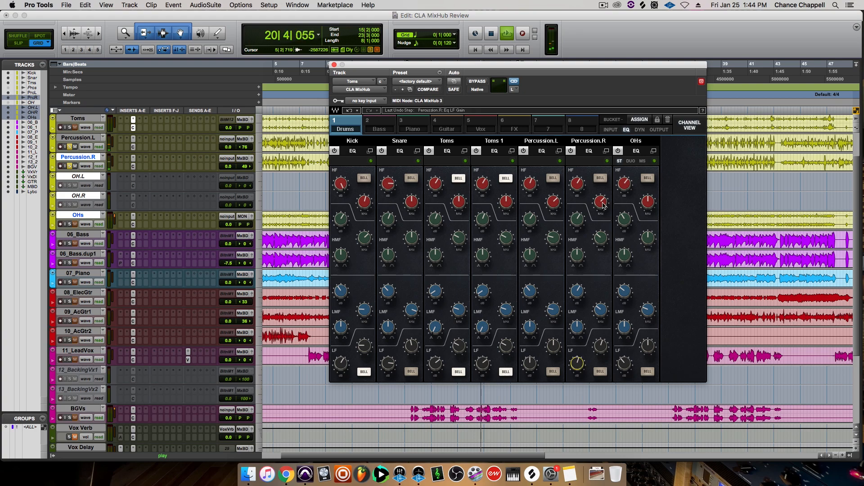
Step: Compress both percussion channels in the Drums bucket, adjusting the compressor ratio and release of Percussion.R and Percussion.L
left_click(640, 129)
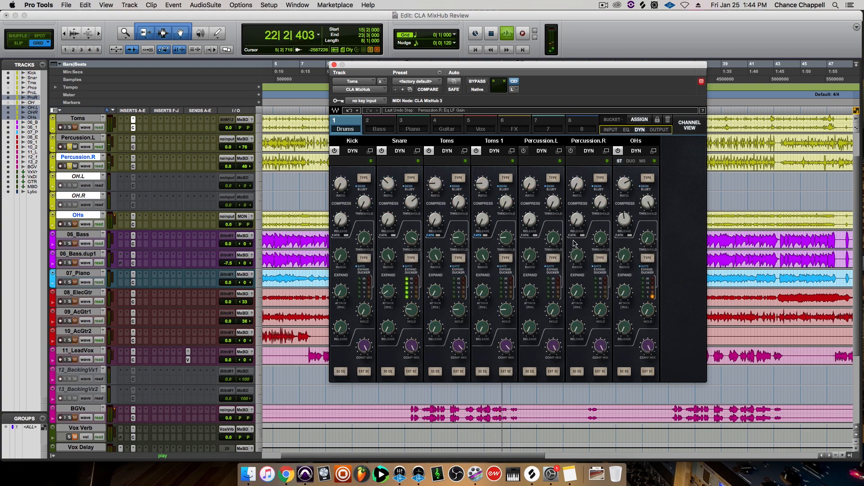
left_click_drag(577, 185, 577, 185)
left_click_drag(578, 220, 530, 184)
left_click_drag(529, 219, 530, 220)
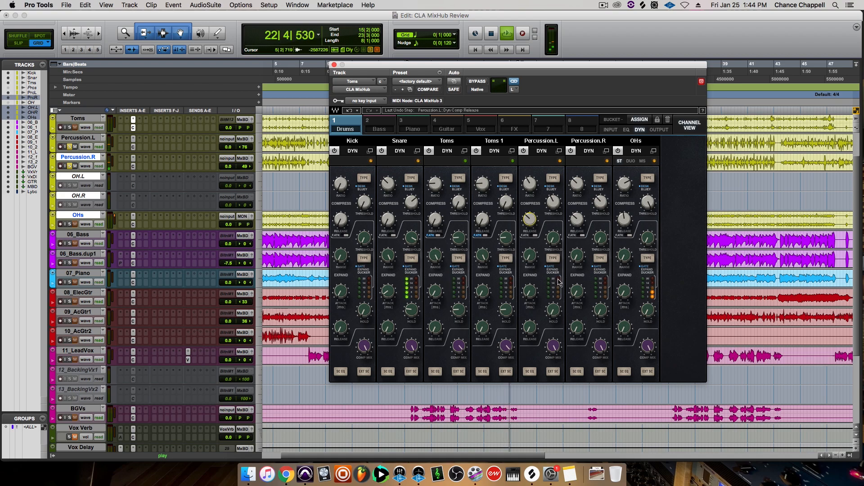
mouse_move(531, 218)
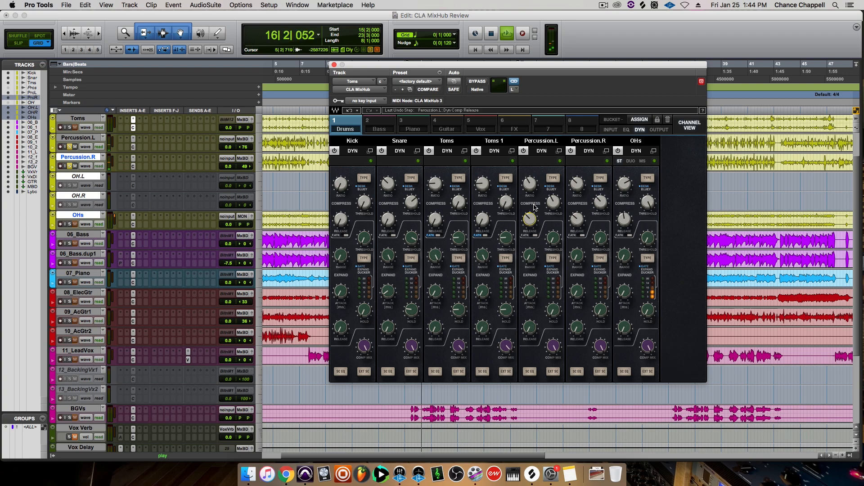
Step: Restart the loop and set Percussion.L's compressor threshold to about -7.80
key("space")
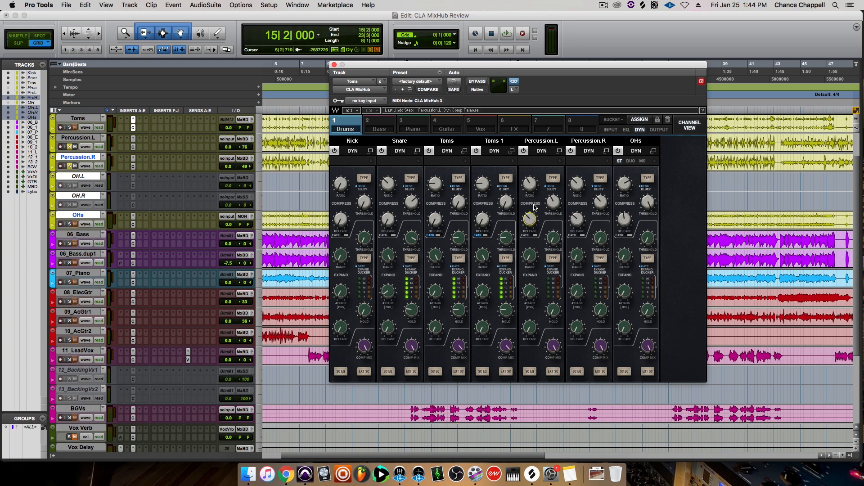
key("space")
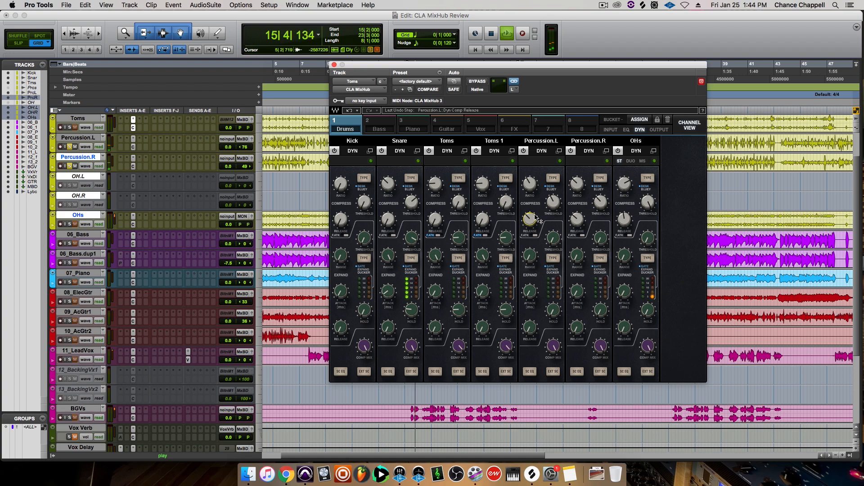
left_click_drag(556, 203, 556, 205)
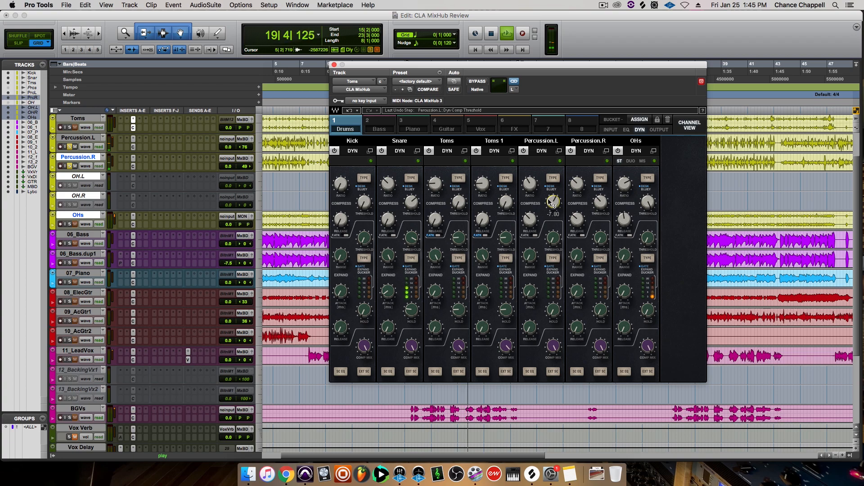
Step: Clear the percussion solos and set Percussion.L's output level to -21.0 against the full mix
left_click(69, 166, "alt")
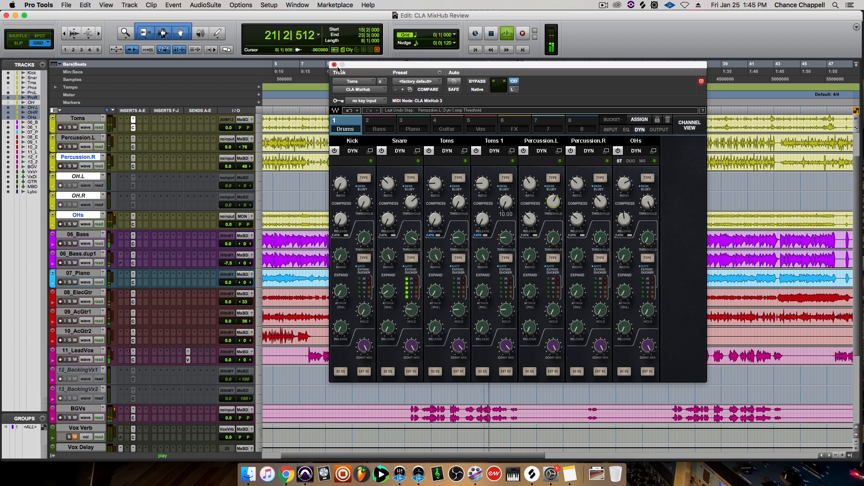
left_click(659, 130)
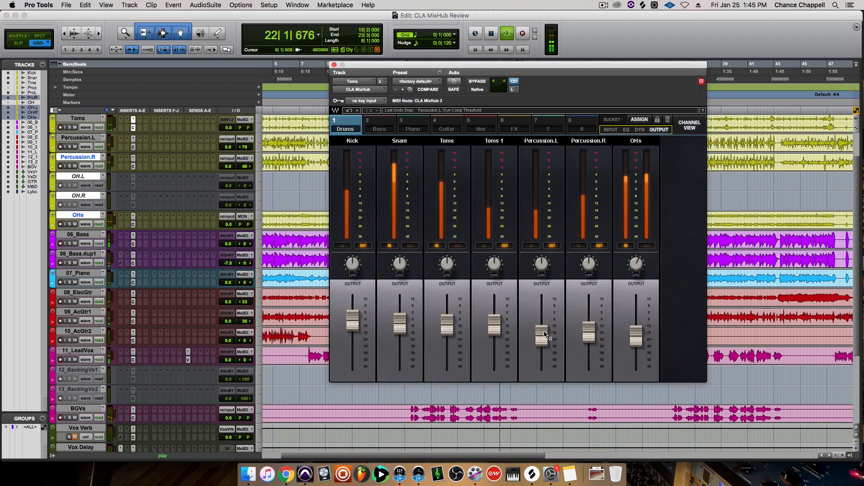
left_click_drag(542, 335, 544, 332)
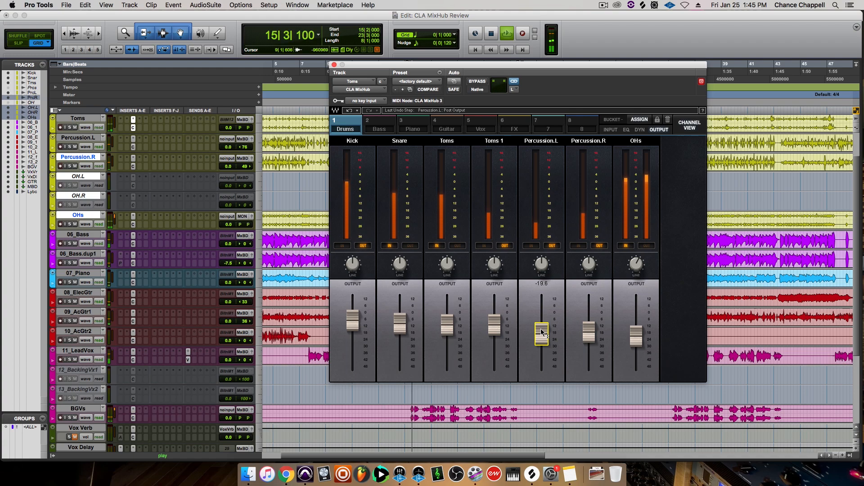
mouse_move(541, 332)
left_mouse_down()
mouse_move(589, 333)
mouse_move(547, 338)
left_mouse_up()
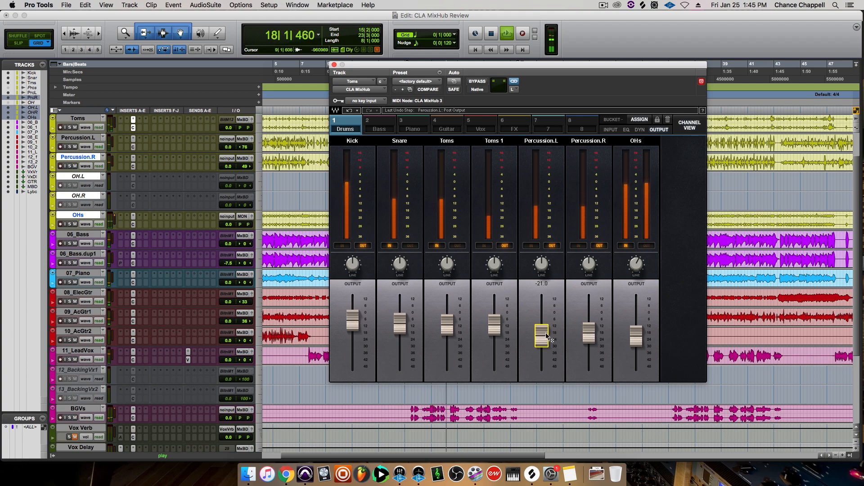
Step: Close the Toms plug-in, open CLA MixHub on 06_Bass over the Mix window, and show the Bass bucket's channels
left_click(334, 65)
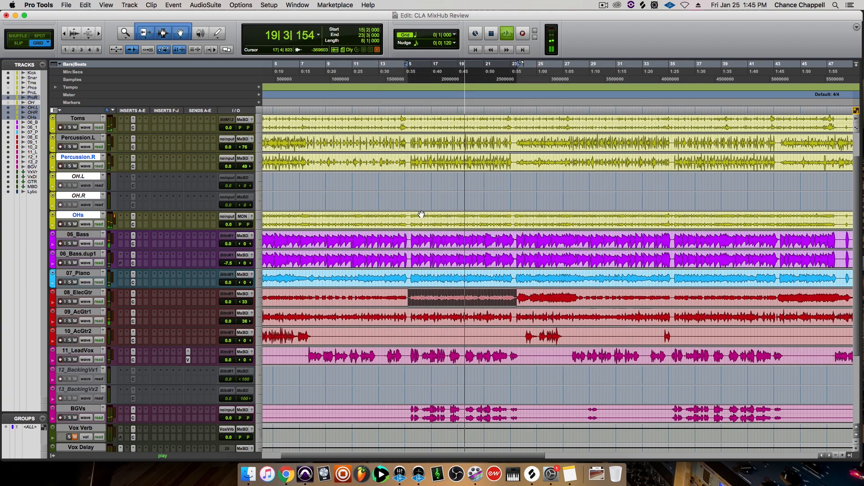
left_click(134, 236)
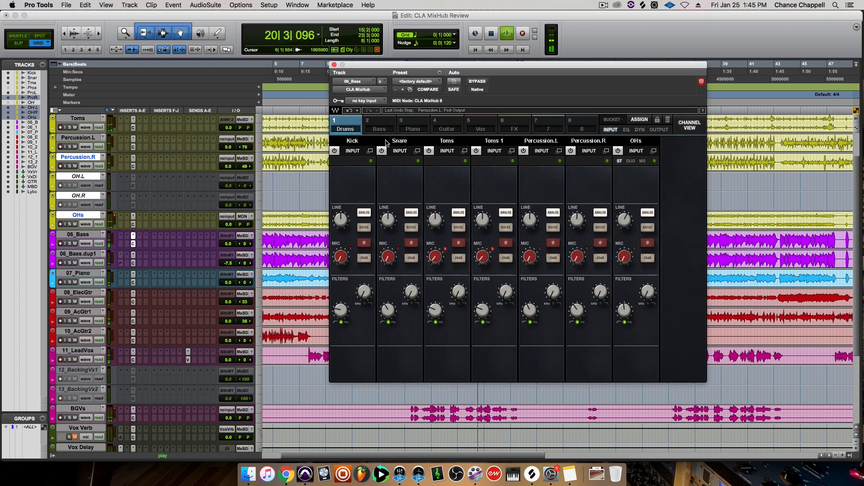
left_click(75, 158)
key("super+equal")
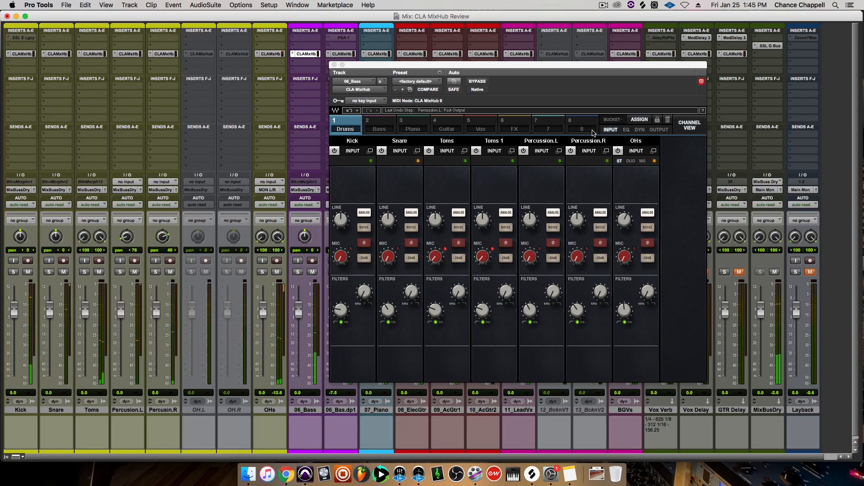
left_click(382, 127)
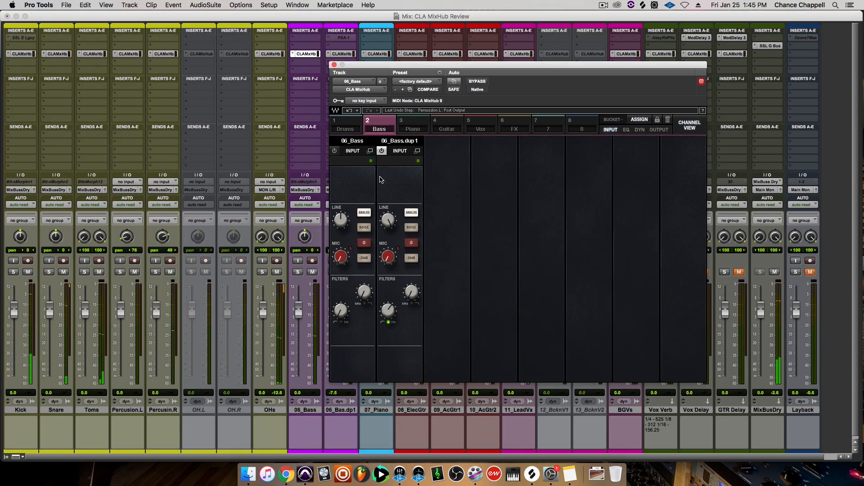
Step: Engage the high-pass filter on 06_Bass and boost its low-mid EQ band, tuning the band's frequency and gain
left_click_drag(342, 311, 342, 295)
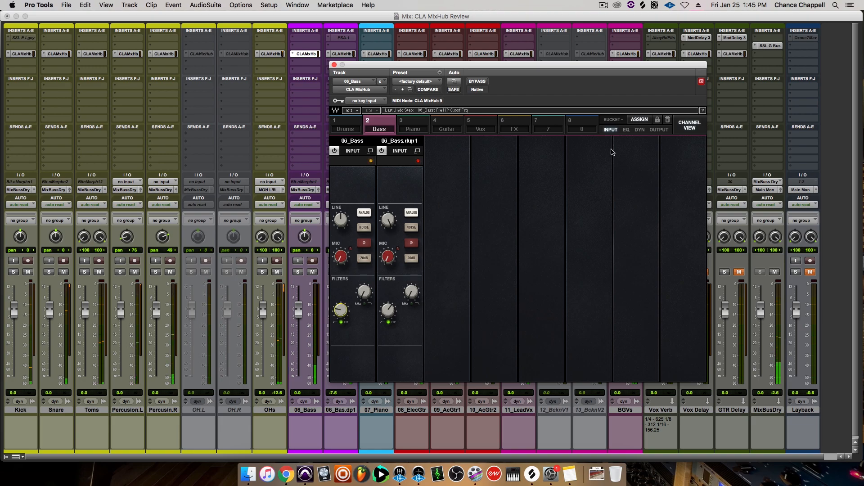
left_click(626, 130)
left_click_drag(342, 301, 365, 308)
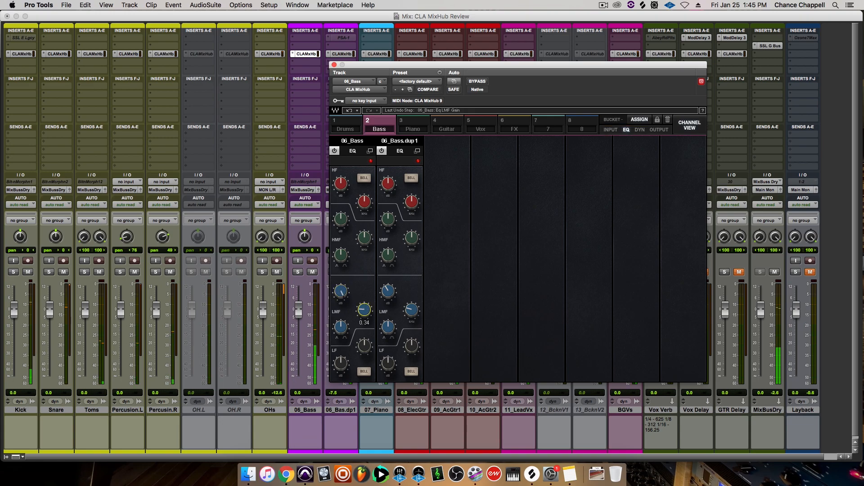
left_click_drag(364, 307, 365, 310)
left_click(341, 291)
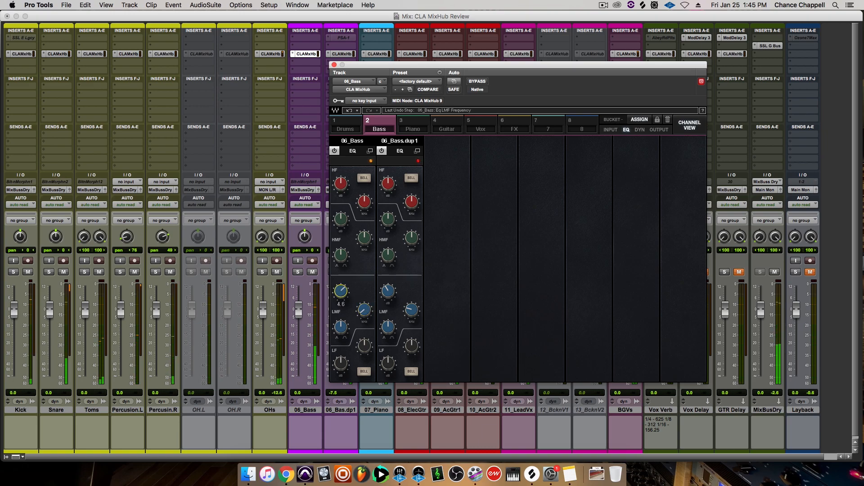
left_click_drag(341, 291, 344, 293)
Step: Switch 06_Bass's low-frequency band to bell, tune its frequency, and set its gain to about 3.0
left_click(364, 371)
left_click_drag(341, 362, 340, 378)
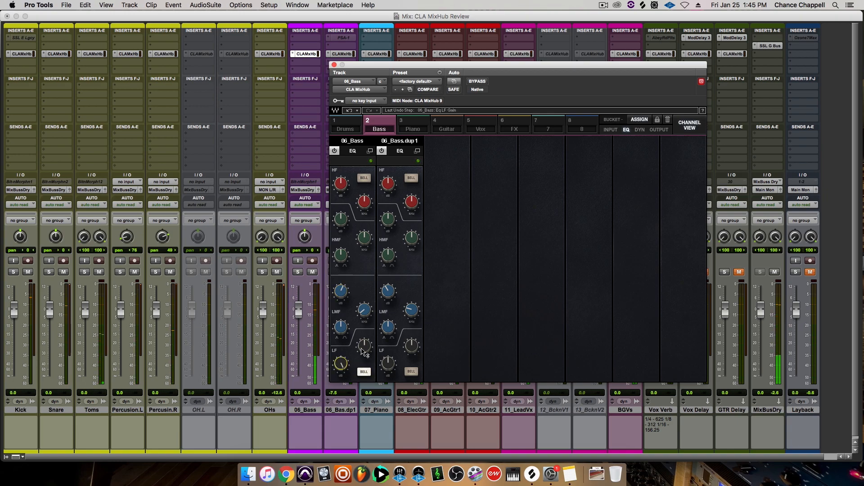
left_click_drag(364, 345, 364, 351)
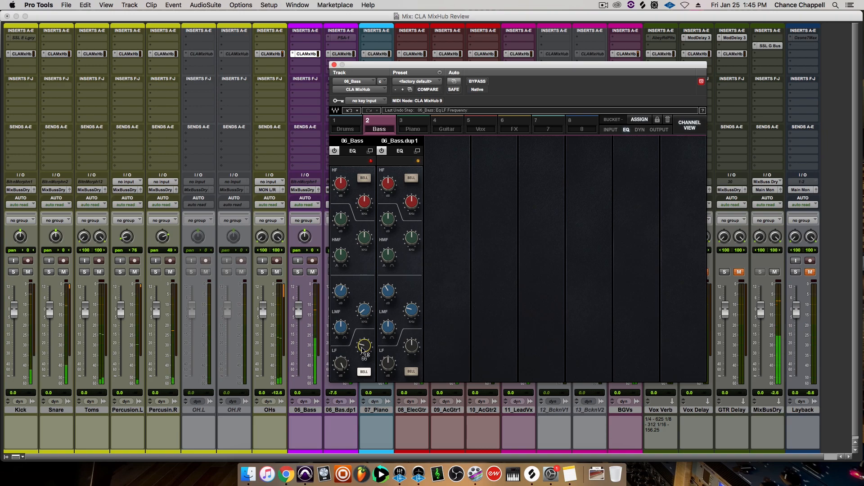
scroll(365, 346, "up", 3)
left_click_drag(343, 362, 343, 377)
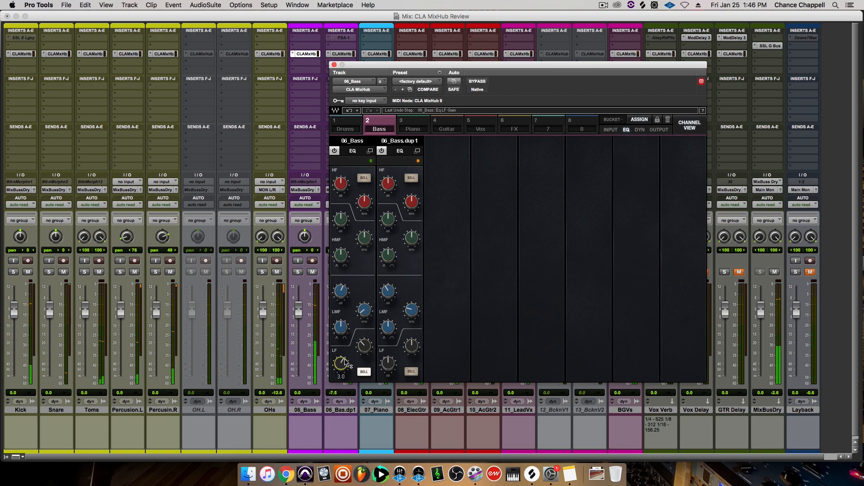
Step: Try boosting and sweeping 06_Bass's high-mid band, and reset the band's gain to zero
left_click_drag(344, 221, 344, 180)
left_click_drag(364, 240, 365, 252)
left_click_drag(365, 239, 365, 238)
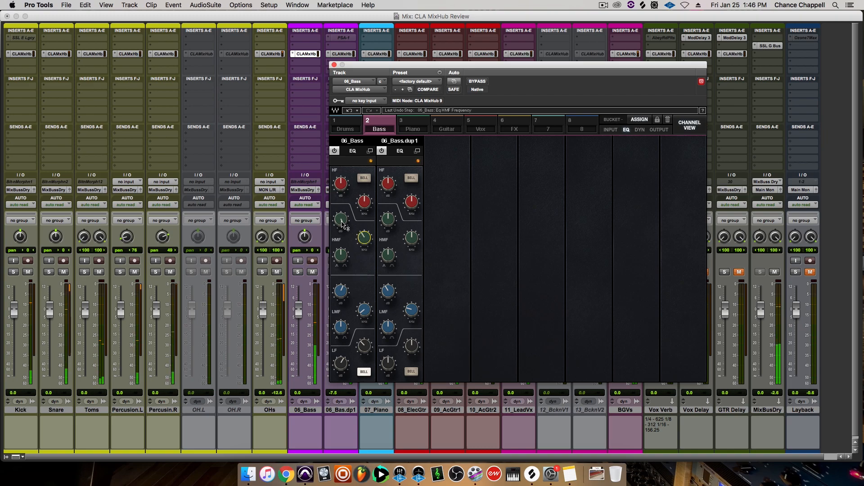
left_click(342, 221, "alt")
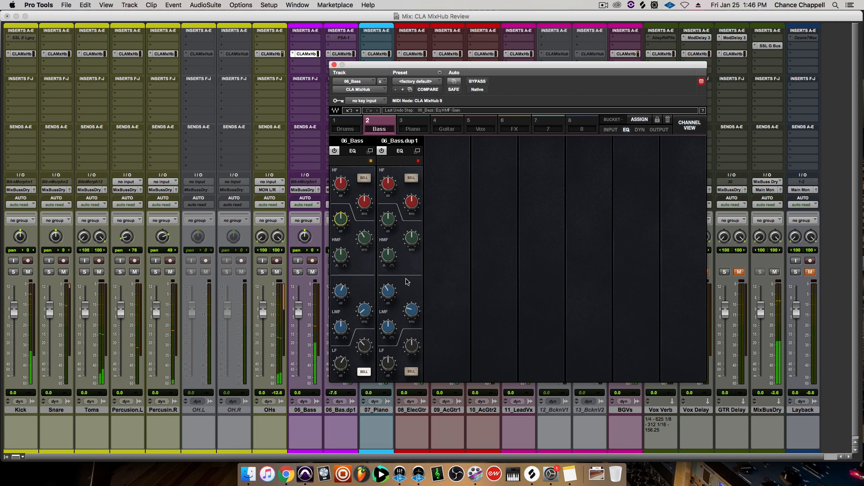
Step: Boost 06_Bass.dup1's high-mid band, lower the band's frequency, and move the plug-in window clear of the bass tracks
left_click_drag(391, 220, 391, 180)
left_click_drag(411, 240, 411, 267)
left_click_drag(416, 68, 505, 70)
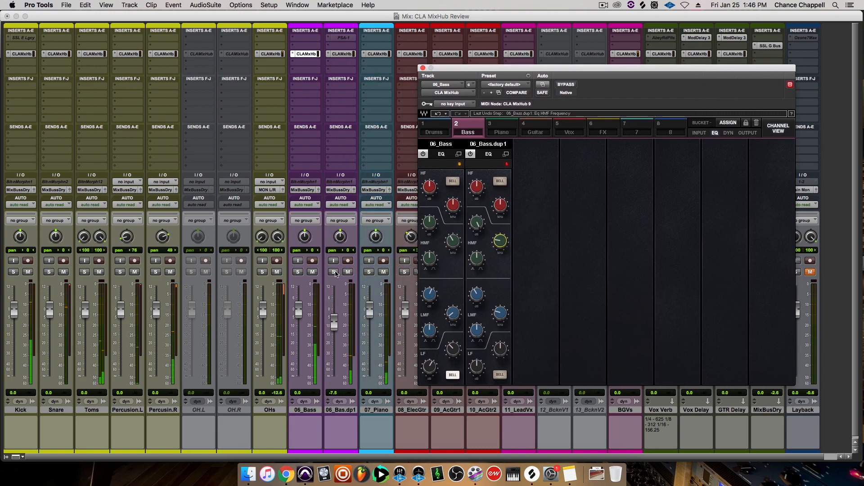
Step: Solo 06_Bas.dp1, reset its track fader to 0.0, and lower its MixHub output to about -33.9
left_click(333, 272)
left_click(335, 325, "alt")
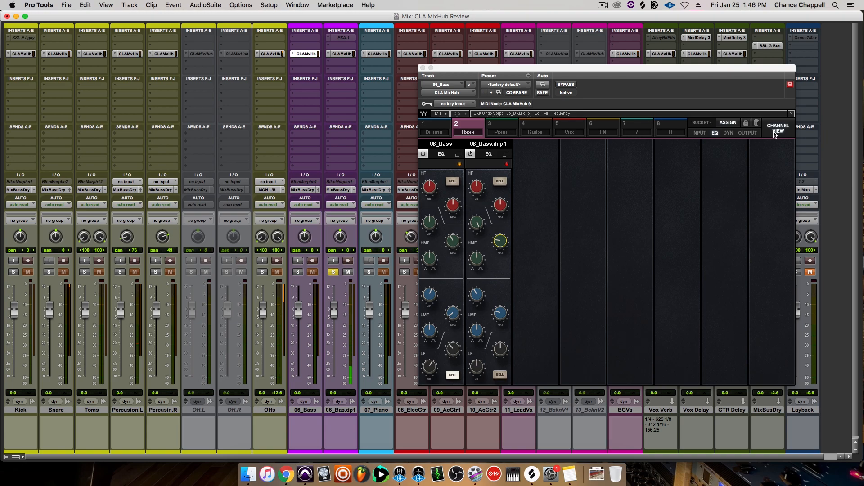
left_click(748, 133)
left_click_drag(488, 343, 488, 354)
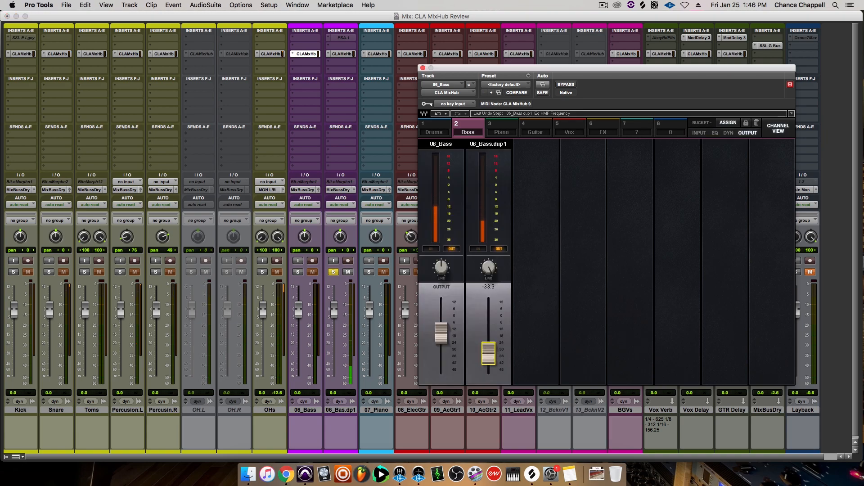
Step: Toggle 06_Bass.dup1's EQ bypass for comparison and adjust its high-frequency gain
left_click(715, 133)
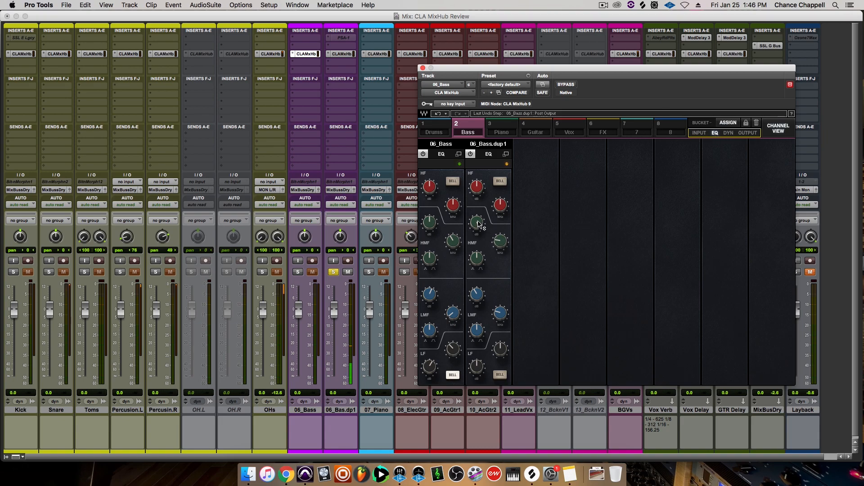
left_click(470, 154)
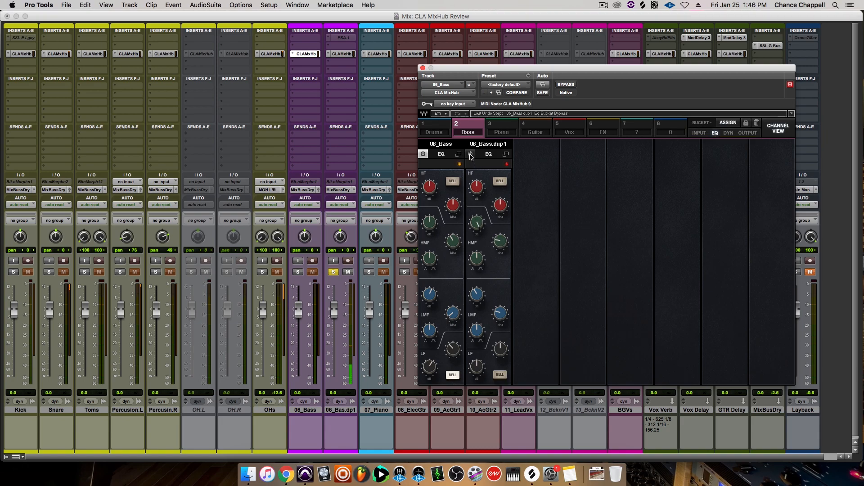
left_click_drag(478, 224, 474, 169)
Step: Clear the 06_Bas.dp1 solo and compress it, adjusting the ratio, threshold to about 3.20 and release to about 0.20
left_click(728, 133)
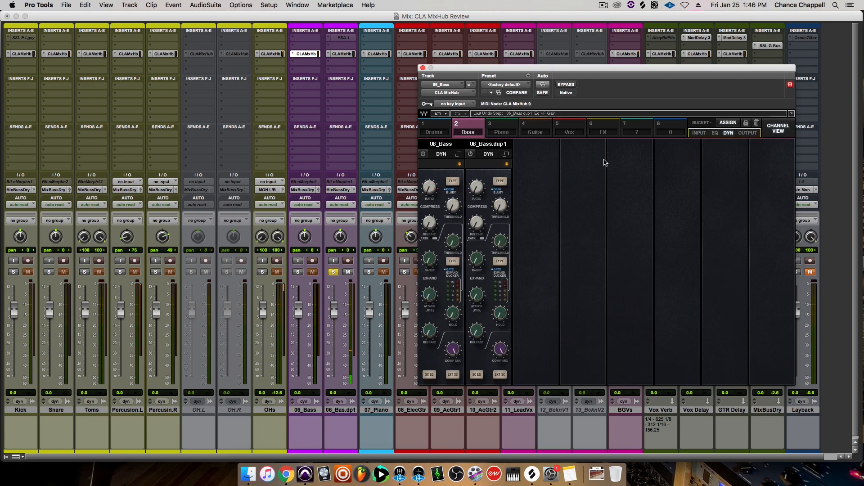
left_click(337, 273)
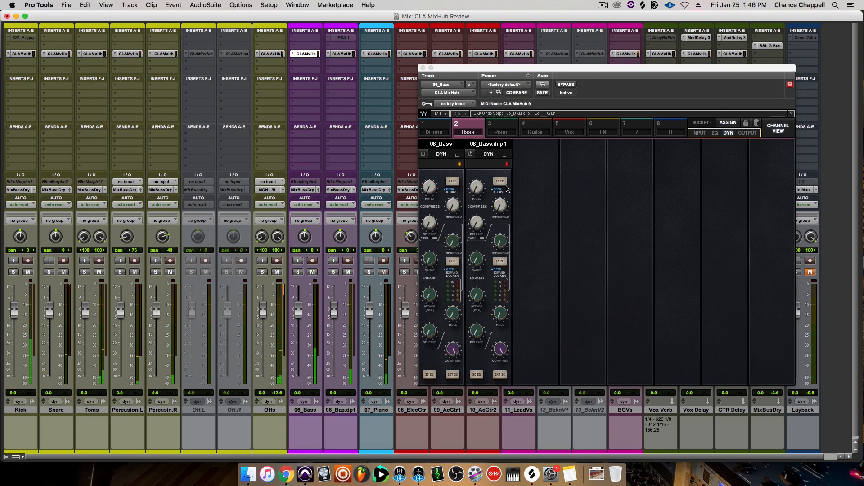
left_click(476, 187)
left_click_drag(500, 206, 500, 185)
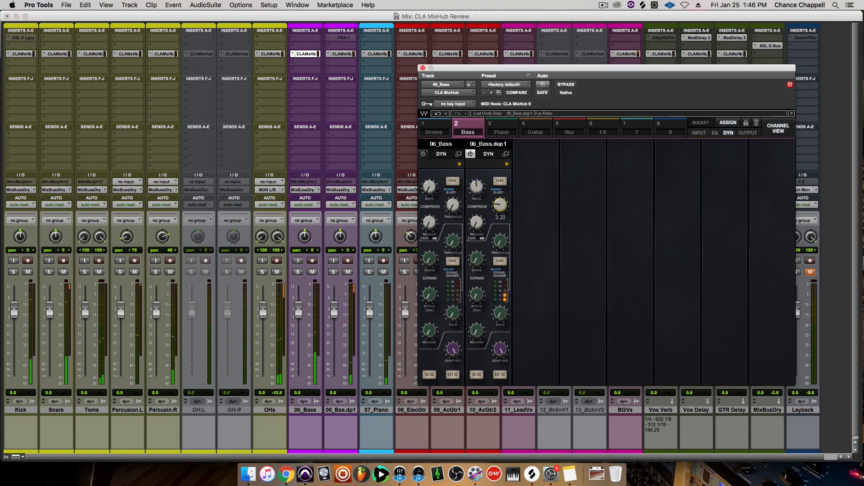
left_click(476, 223)
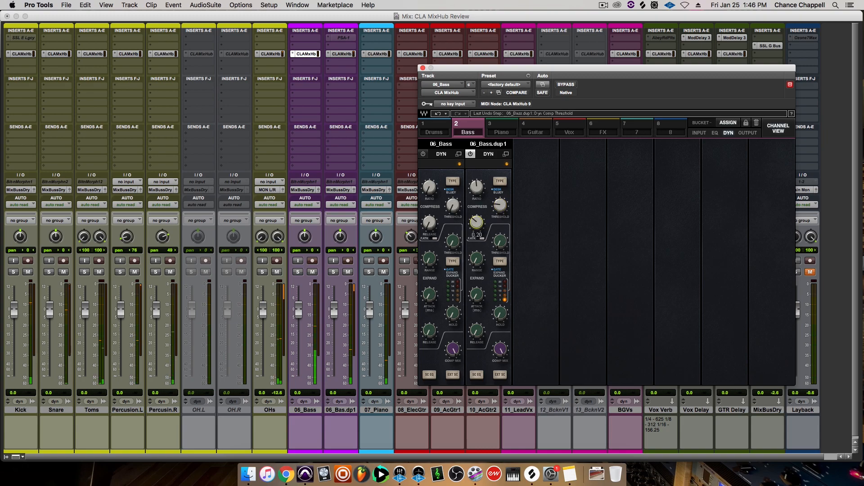
left_click_drag(476, 223, 477, 221)
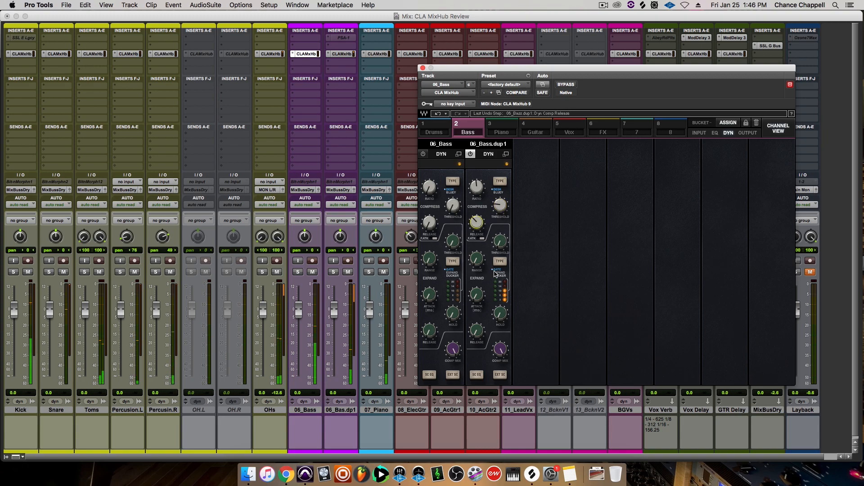
Step: Compress 06_Bass, adjusting its ratio and release and setting the compressor threshold to about -0.10
left_click(429, 186)
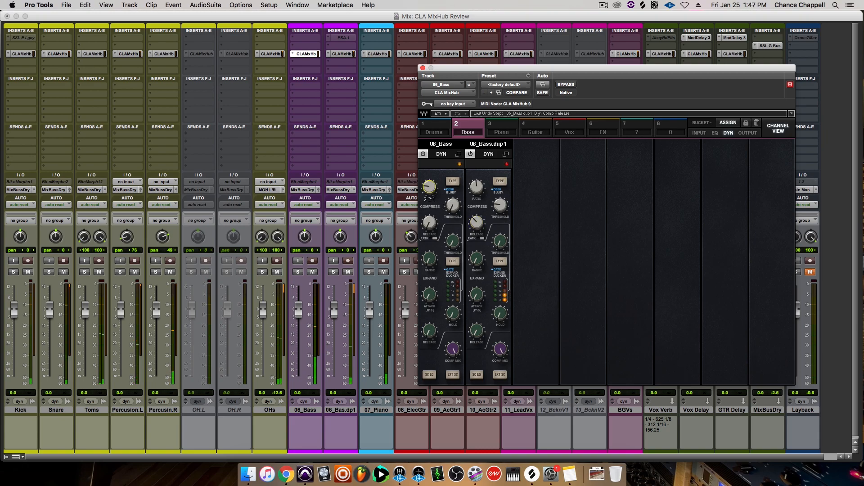
left_click_drag(430, 186, 430, 223)
left_click(453, 205)
left_click(430, 222)
left_click(452, 205)
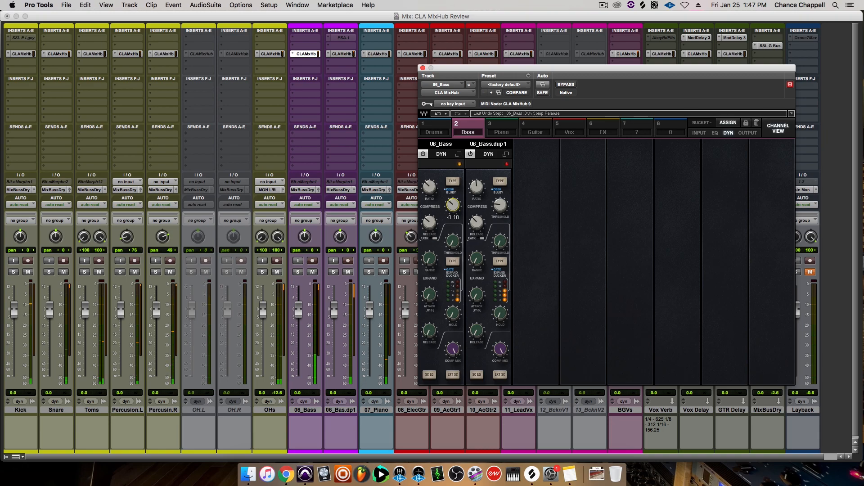
left_click_drag(452, 206, 452, 206)
Step: Set 06_Bass's output level to about -14.8 and close the plug-in window
left_click(747, 133)
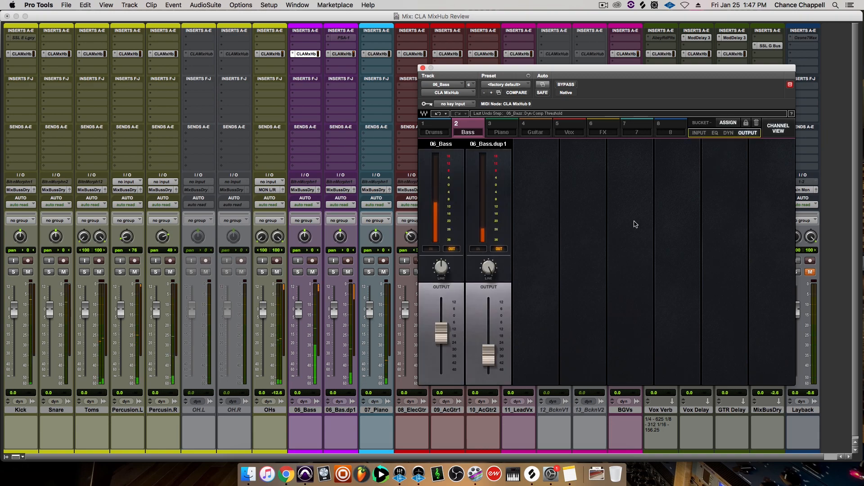
left_click_drag(441, 340, 441, 332)
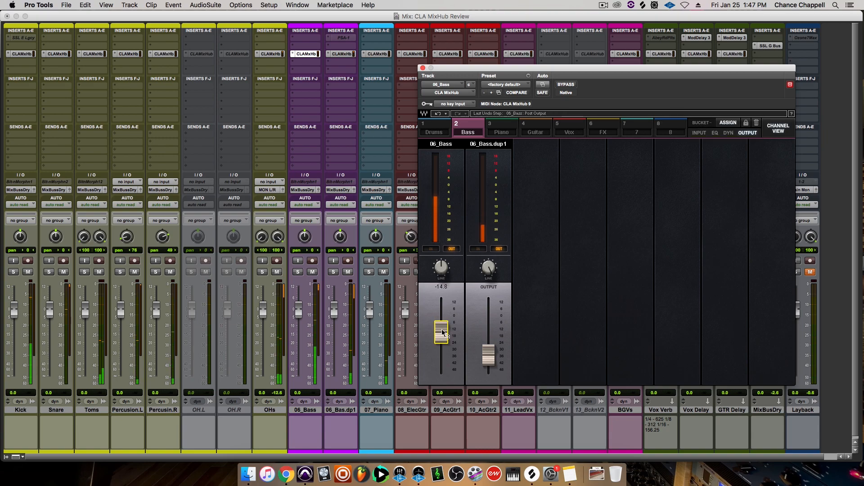
left_click(422, 67)
Step: Solo 07_Piano briefly, open its CLA MixHub, and show the Piano bucket's EQ section
left_click(368, 272)
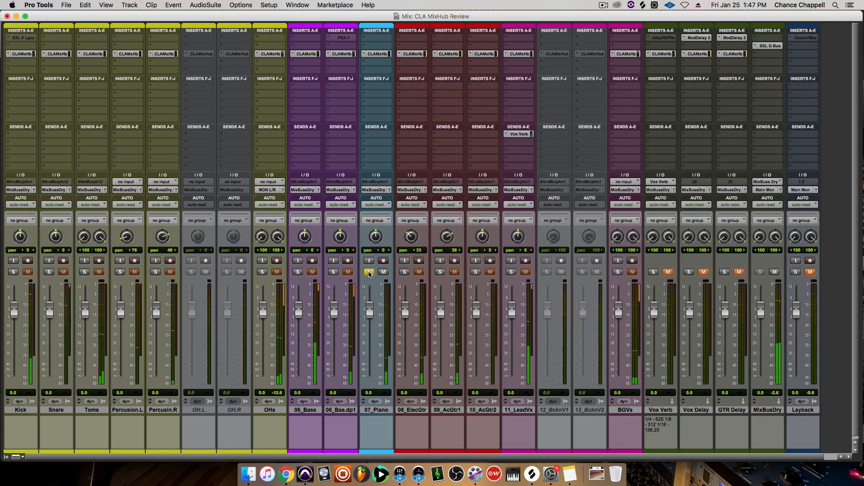
left_click(377, 54)
left_click(369, 272)
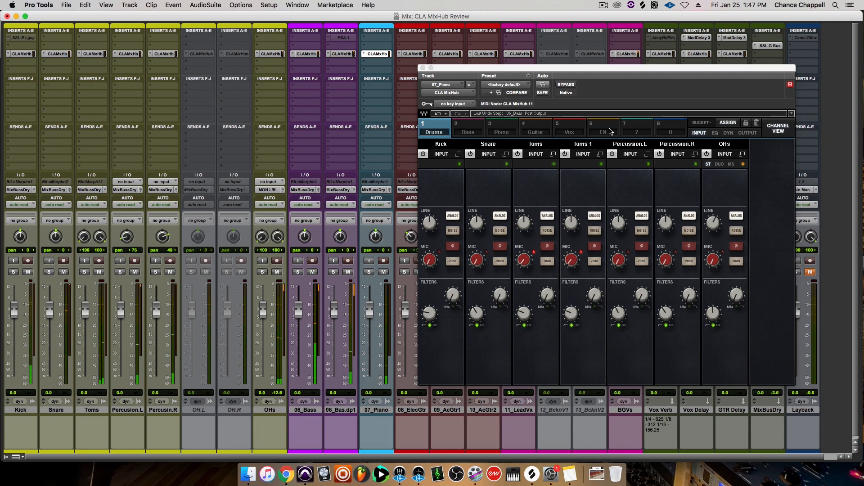
left_click(504, 132)
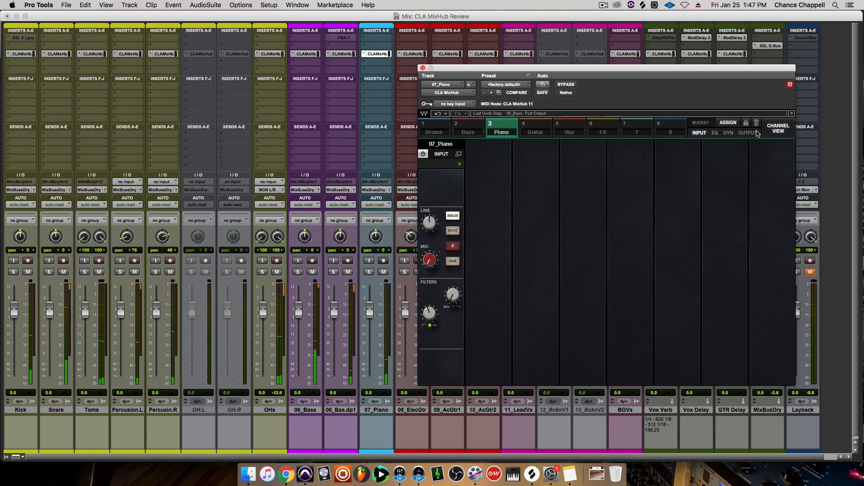
left_click(714, 133)
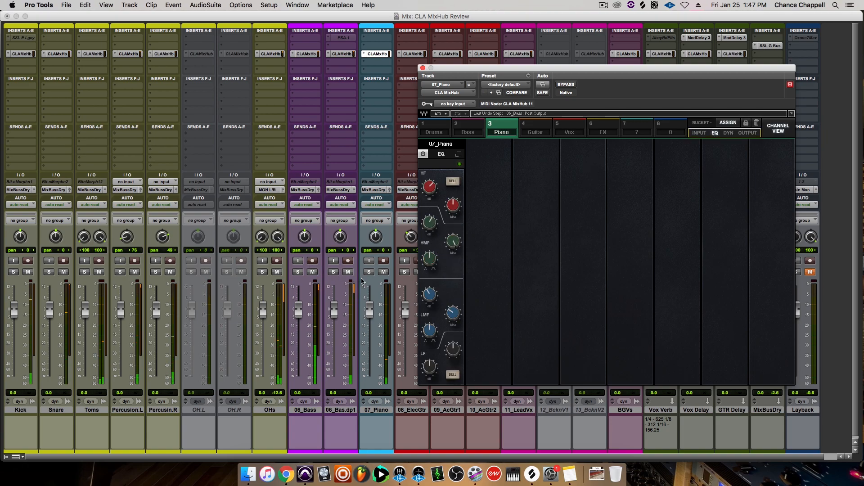
Step: Try 07_Piano's high-frequency gain at 3.5, and undo the change
left_click_drag(434, 191, 437, 197)
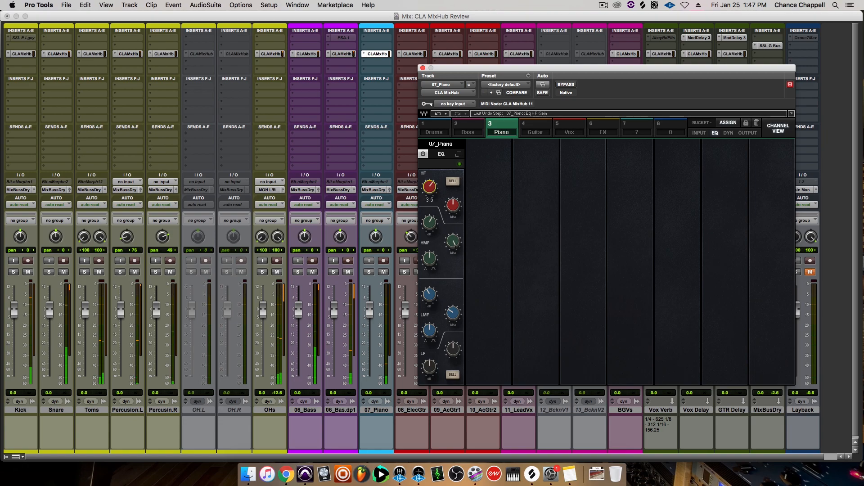
left_click(439, 114)
Step: Compress 07_Piano at a ratio of about 4.2:1, adjusting the compressor's release and threshold
left_click(728, 134)
mouse_move(430, 187)
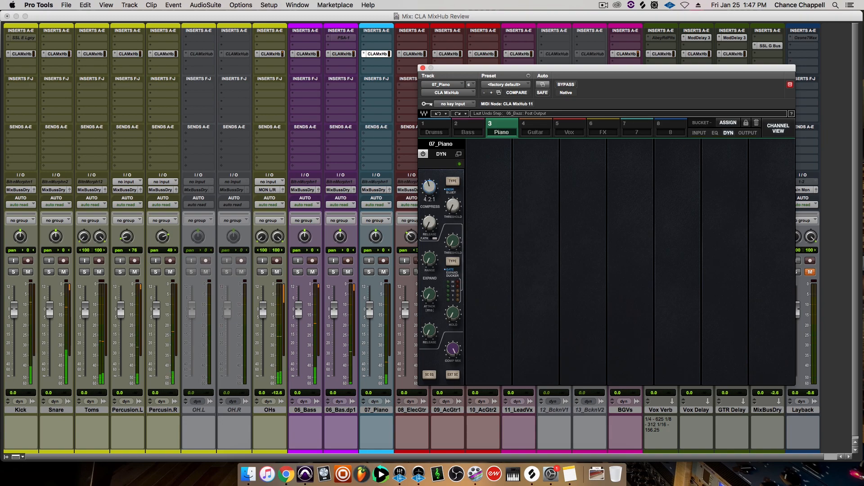
mouse_move(453, 206)
left_mouse_down()
mouse_move(454, 189)
mouse_move(440, 235)
mouse_move(447, 216)
left_mouse_up()
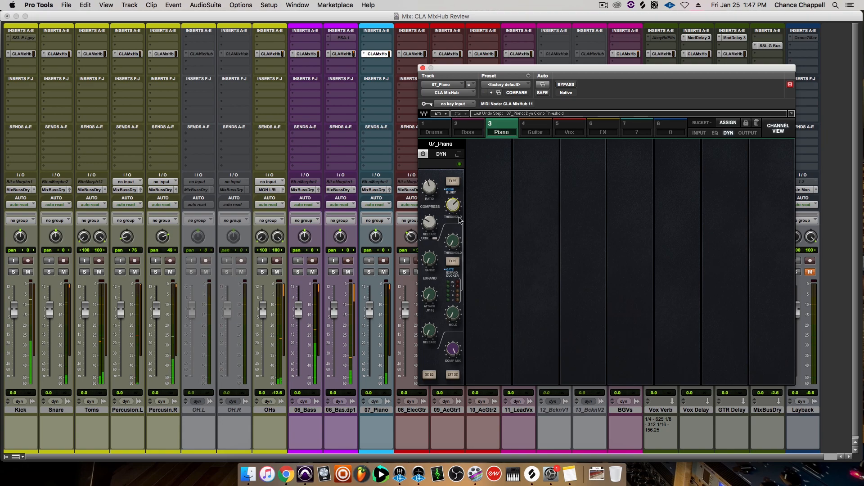
left_click_drag(453, 206, 453, 205)
Step: Set 07_Piano's output level slightly below -17.0 against the mix and close the plug-in window
left_click(747, 133)
left_click_drag(449, 332, 449, 326)
mouse_move(441, 334)
left_mouse_down()
mouse_move(441, 326)
mouse_move(441, 334)
left_mouse_up()
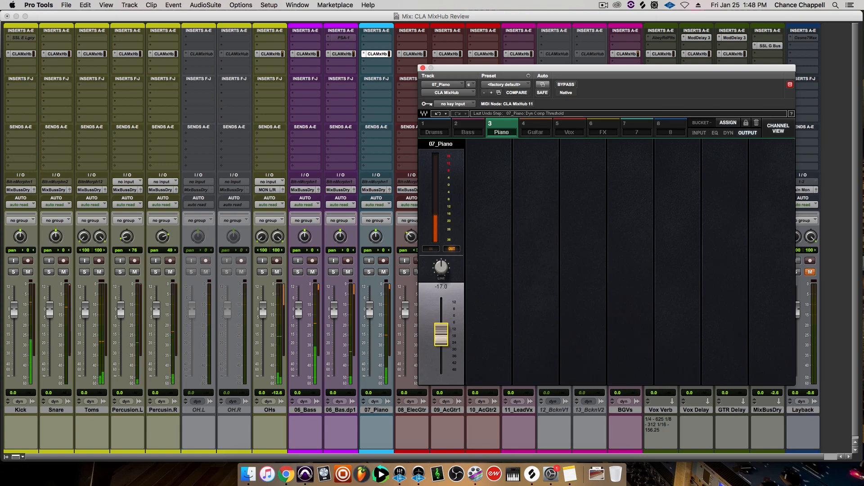
left_click_drag(441, 334, 442, 341)
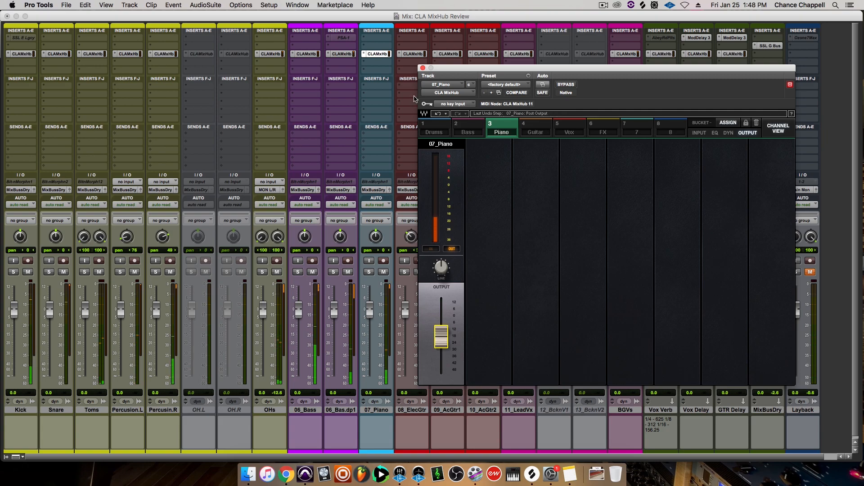
left_click(423, 68)
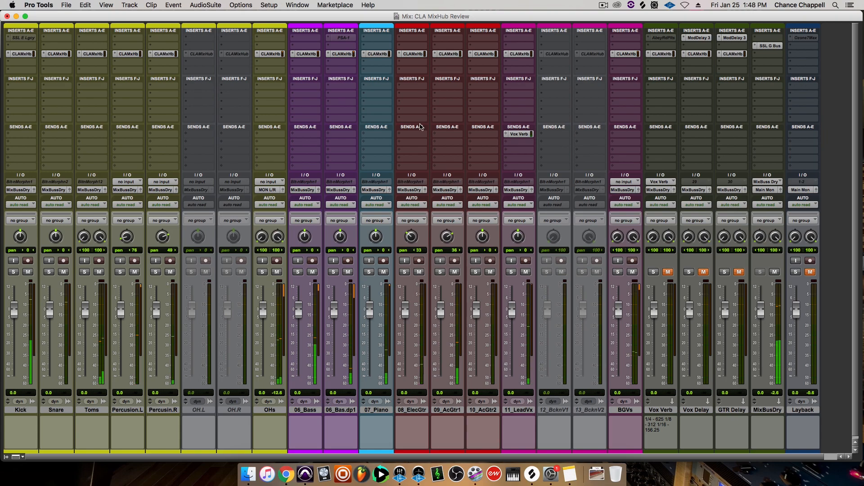
Step: Lower the Layback track's fader to -10.7 and unmute the track
scroll(419, 128, "right", 2)
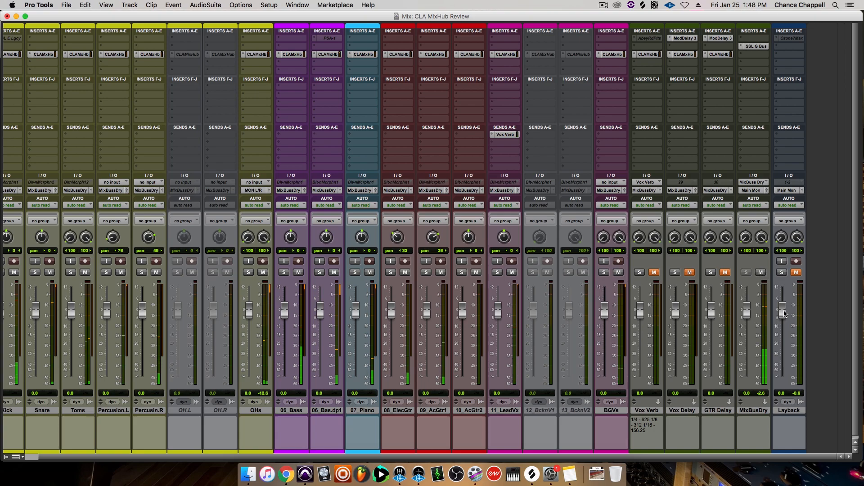
left_click_drag(784, 314, 783, 334)
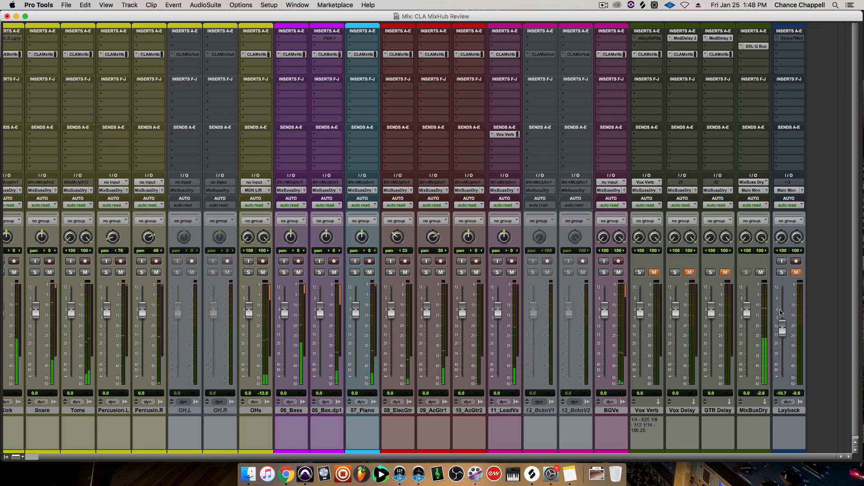
left_click(796, 273)
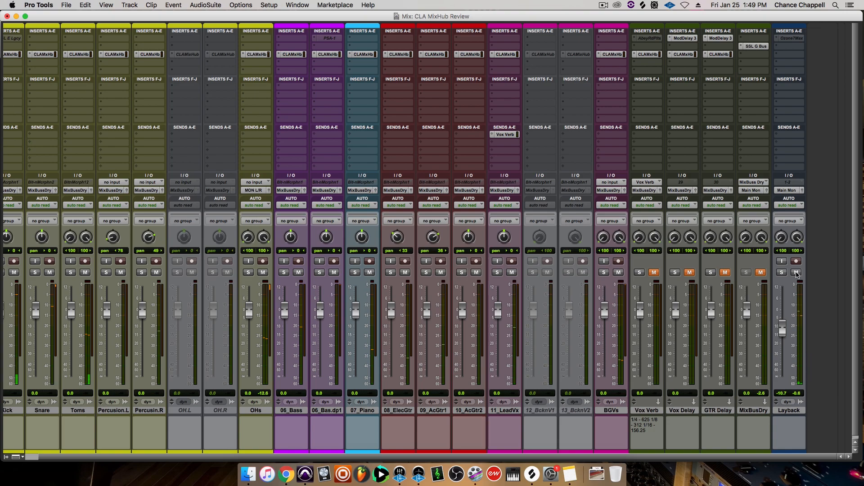
Step: Compare the mix with the Layback track by alternately muting each, leaving Layback muted and MixBussDry audible
left_click(796, 273)
left_click(761, 272)
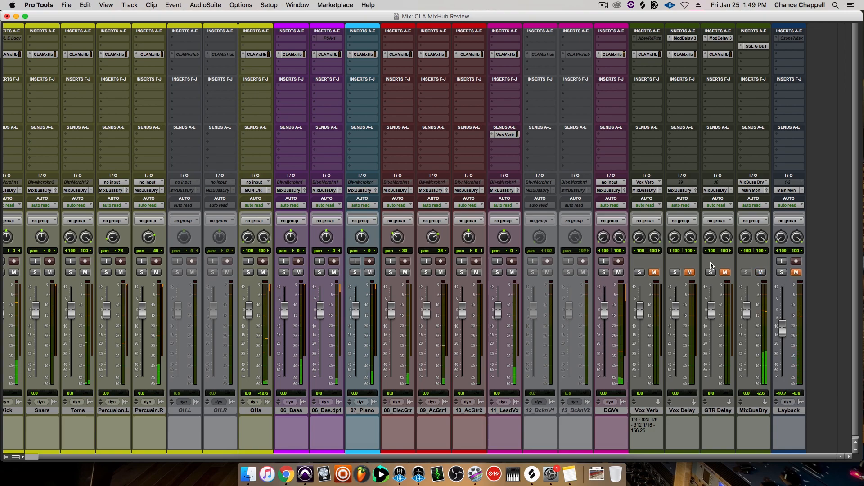
scroll(319, 234, "left", 2)
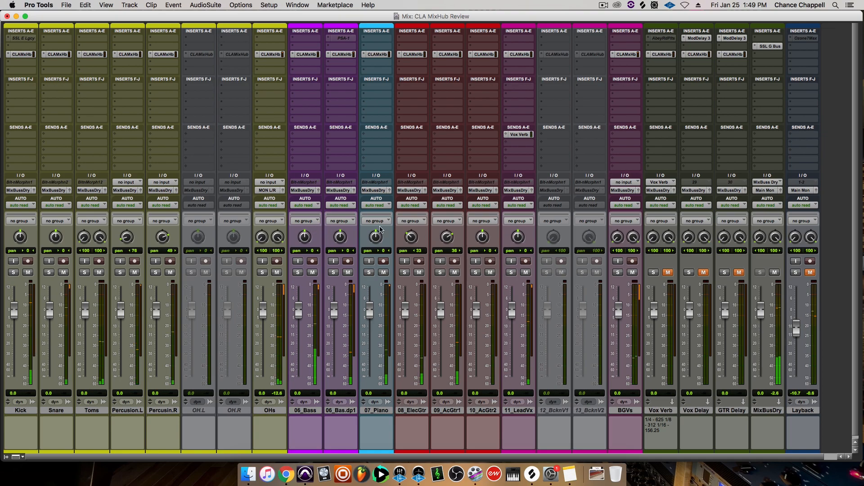
left_click(774, 273)
left_click(810, 272)
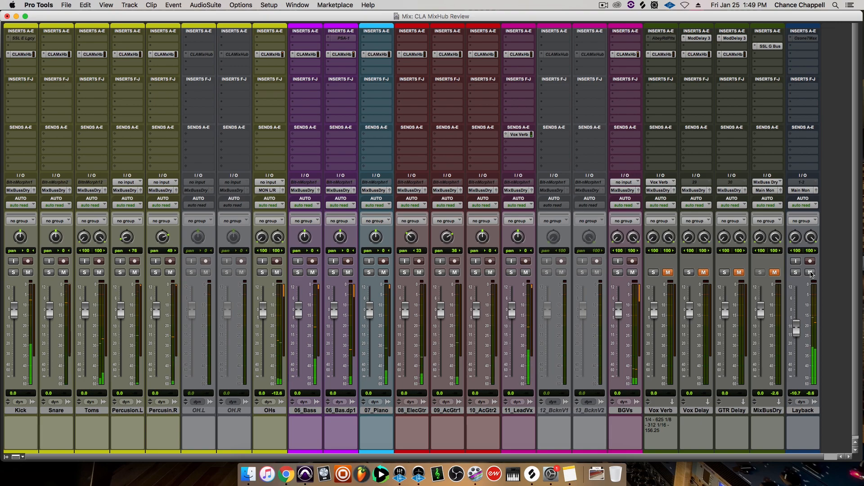
left_click(810, 272)
left_click(775, 273)
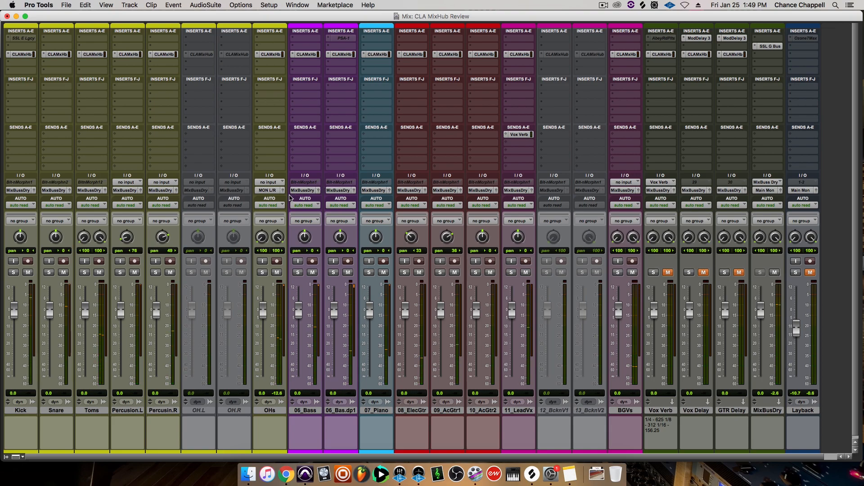
Step: Route the OHs track's output to the MixBuss Dry (Stereo) track
left_click(268, 191)
mouse_move(284, 214)
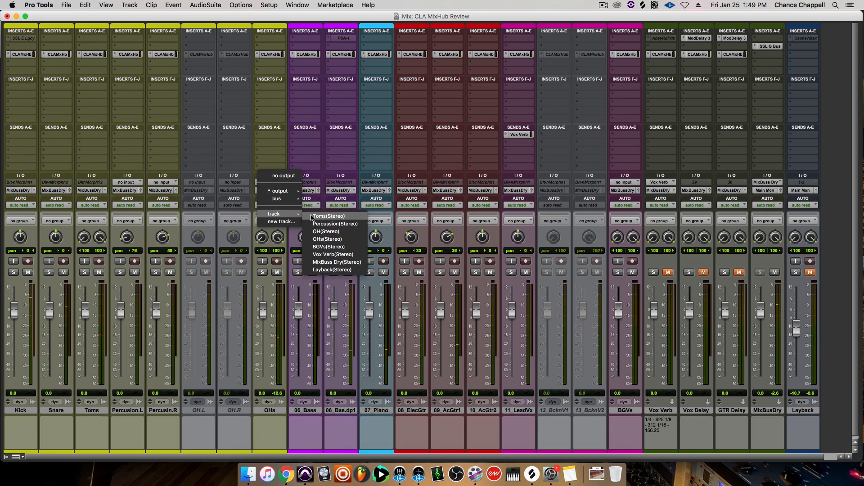
left_click(329, 262)
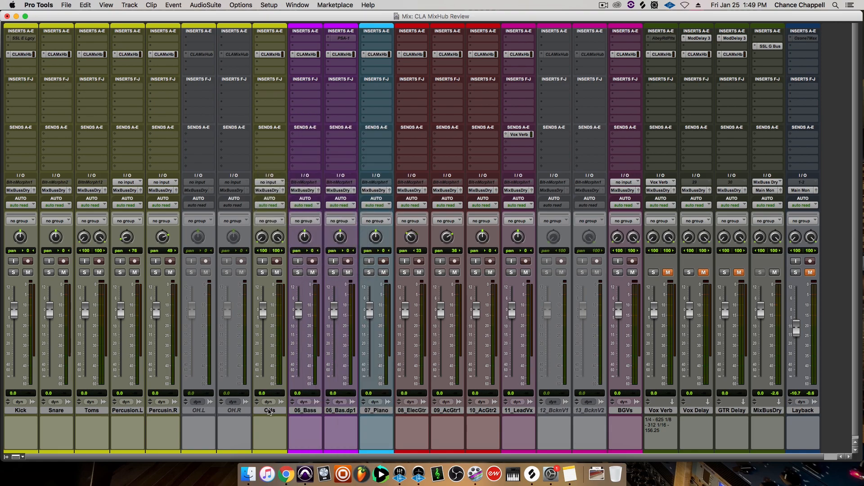
Step: Raise the Layback track's fader to -7.8 while comparing it with the mix, leaving Layback muted and MixBussDry audible
left_click(775, 273)
left_click(810, 272)
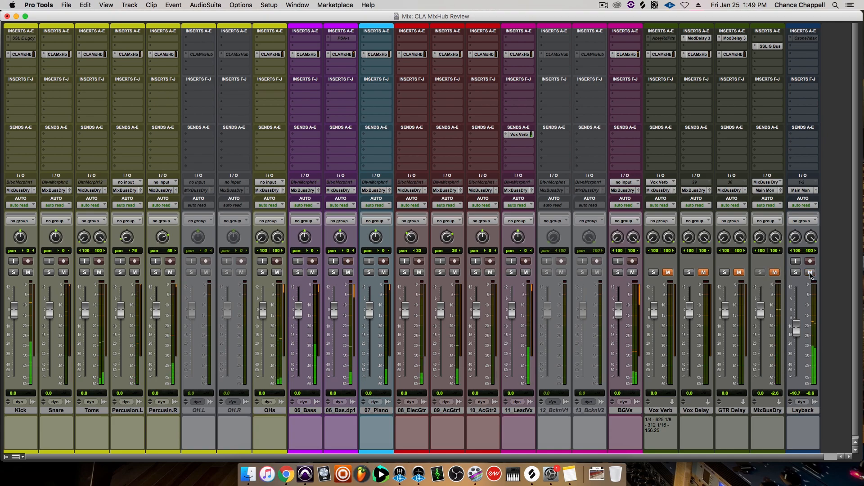
left_click_drag(797, 335, 798, 327)
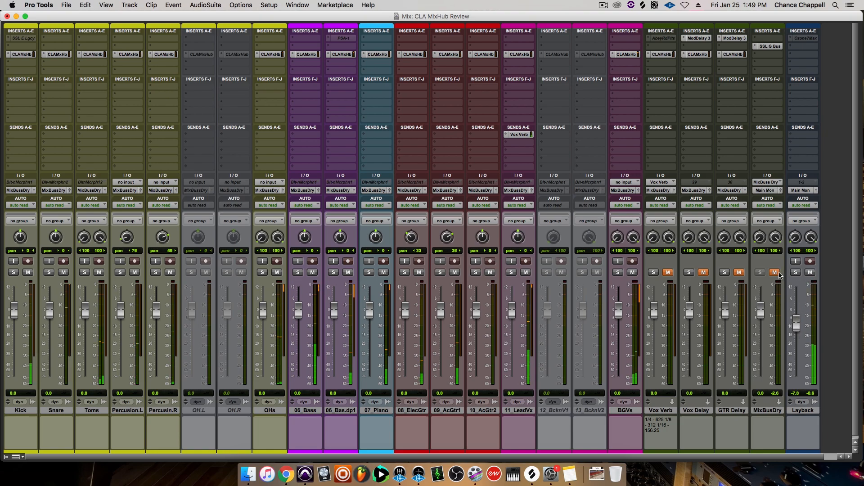
left_click(809, 272)
left_click(775, 272)
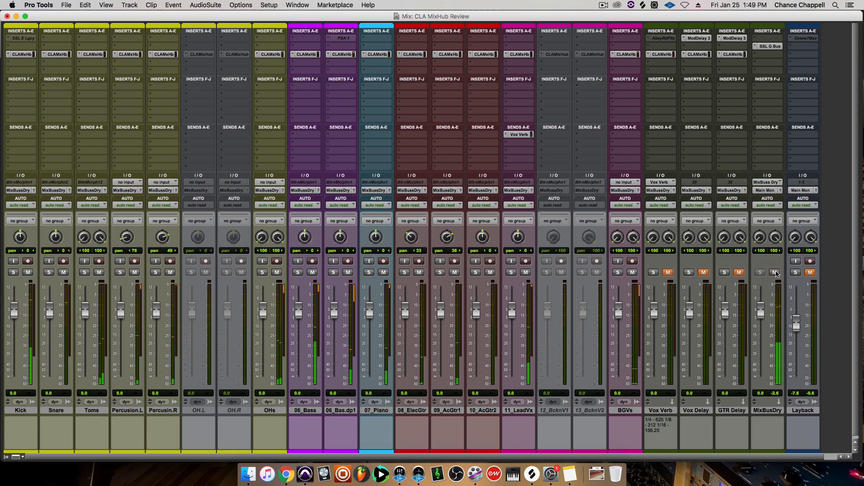
Step: Unmute Vox Verb and display the Abbey Road Plates reverb inserted in its CLA MixHub channel, moving the window clear of the vocal tracks
left_click(775, 272)
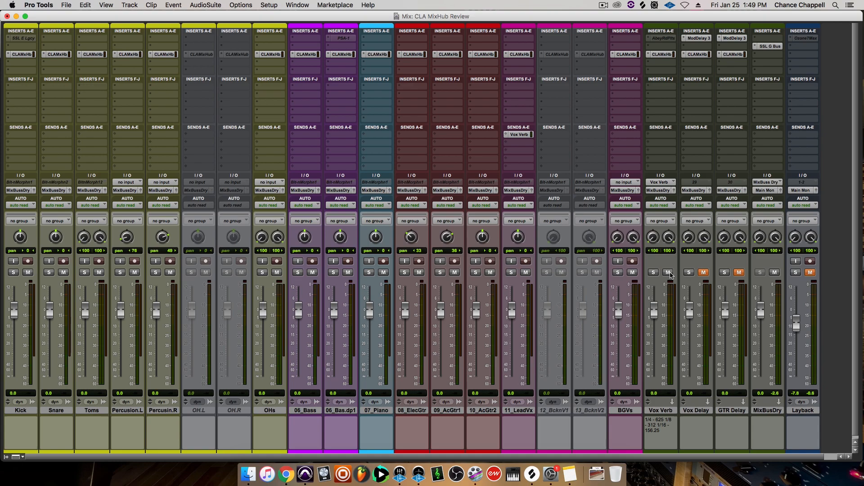
left_click(661, 54)
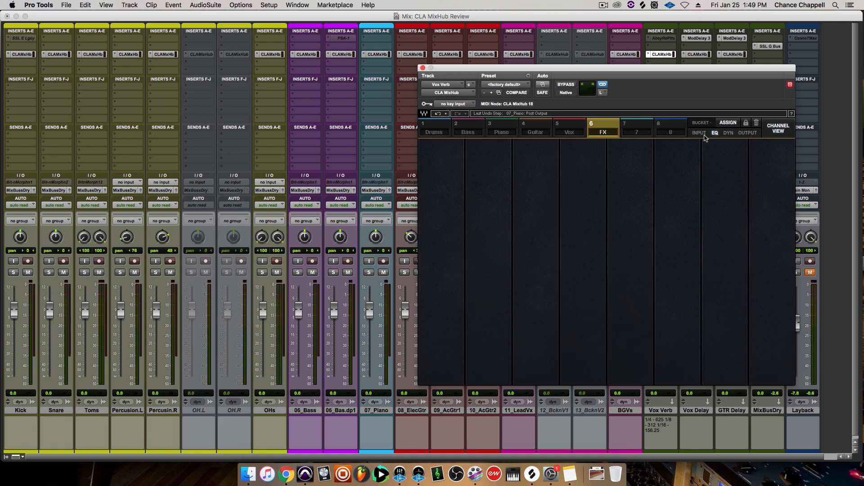
left_click(779, 132)
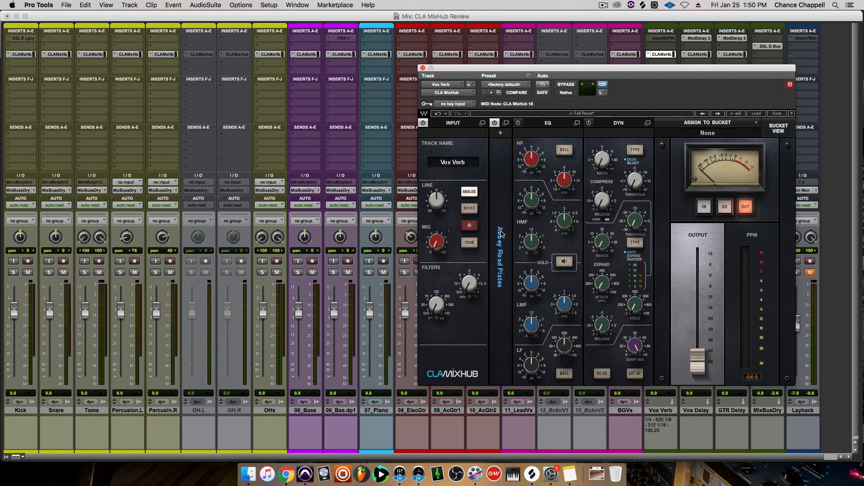
left_click(501, 133)
left_click(500, 164)
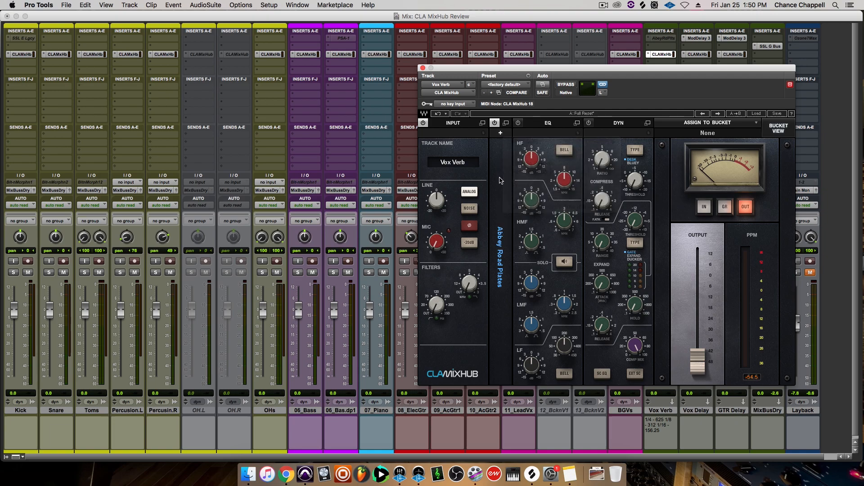
left_click(506, 123)
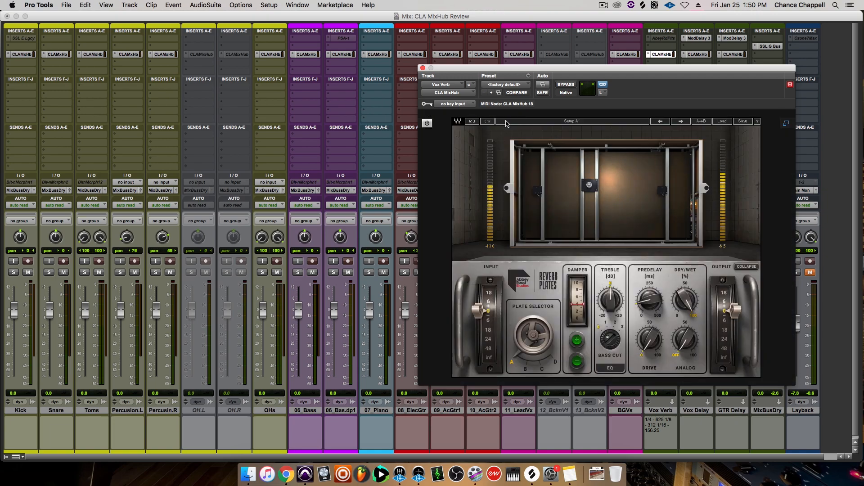
left_click_drag(544, 70, 189, 62)
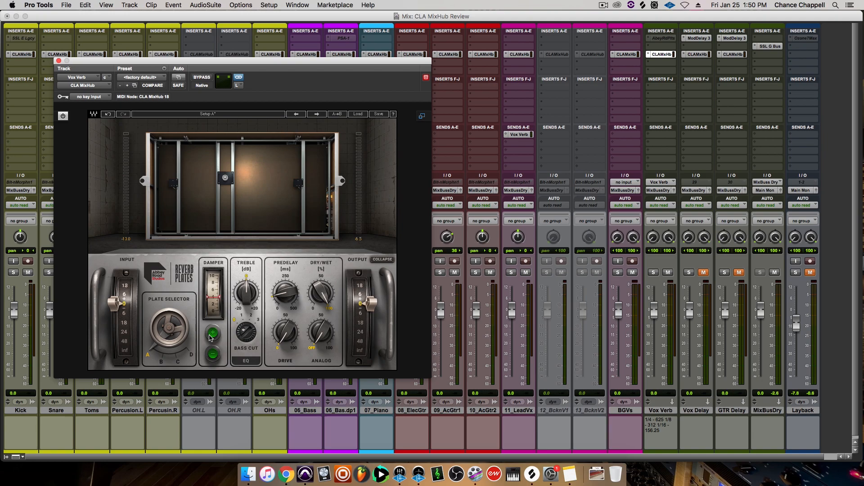
Step: Open 11_LeadVox's Vox Verb send, start playback and raise the output level of Vox Verb's MixHub channel
left_click(518, 135)
key("space")
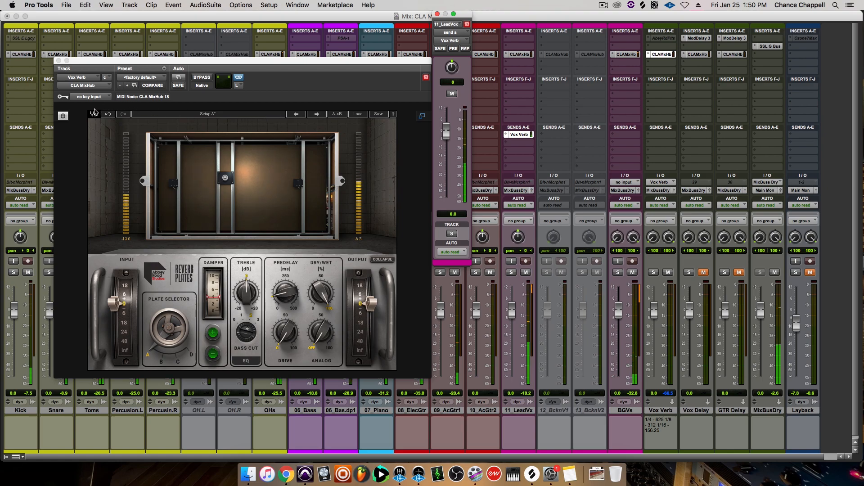
left_click(422, 116)
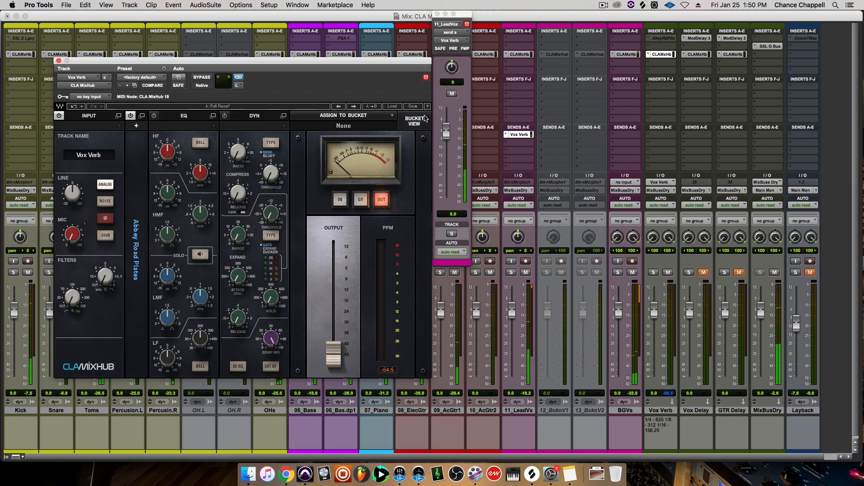
left_click_drag(333, 350, 332, 281)
Step: Set 11_LeadVox's Vox Verb send to pre-fader and isolate the reverb by soloing both tracks and muting 11_LeadVox
left_click(654, 272)
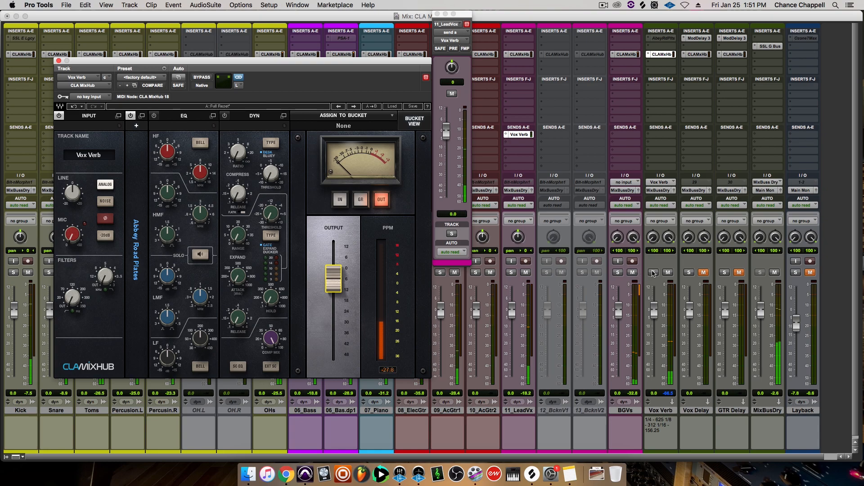
left_click(510, 272)
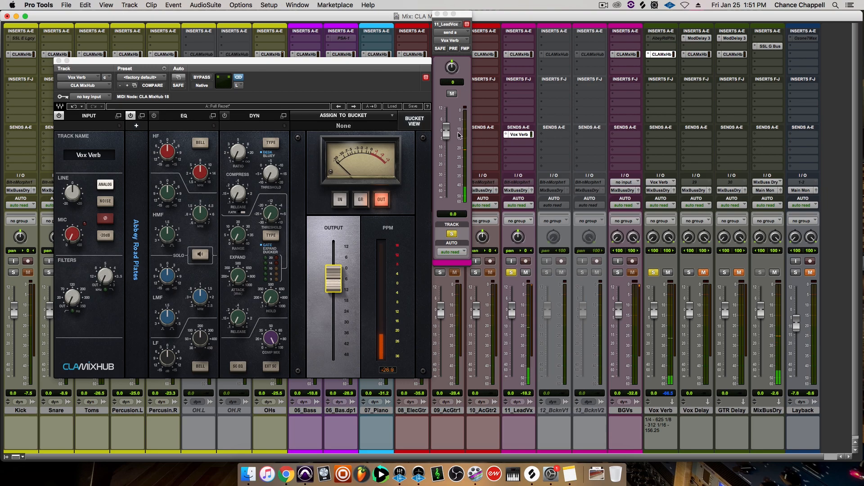
left_click(452, 48)
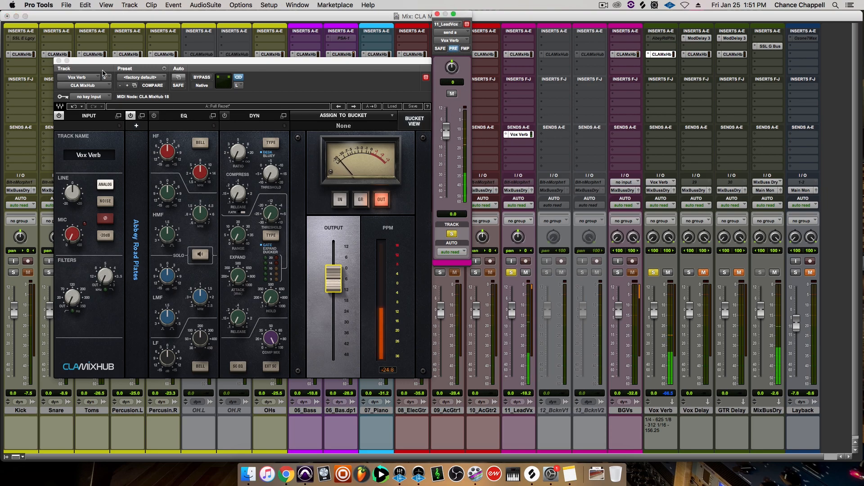
left_click(59, 61)
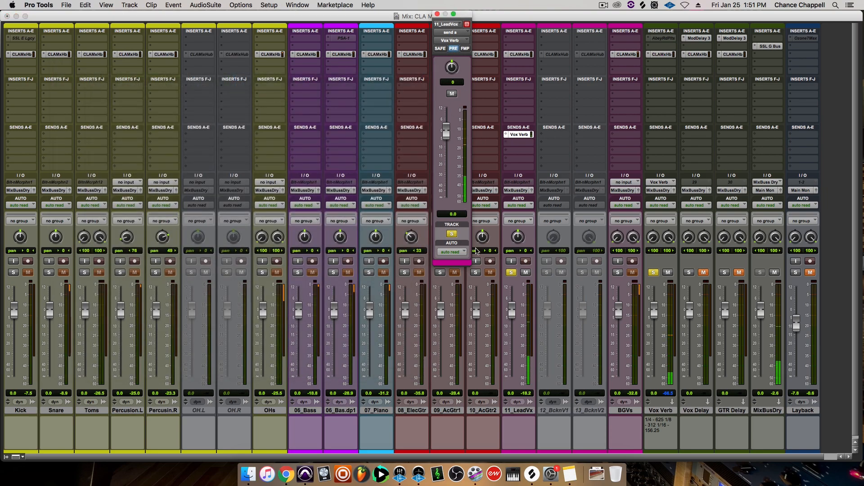
left_click(527, 272)
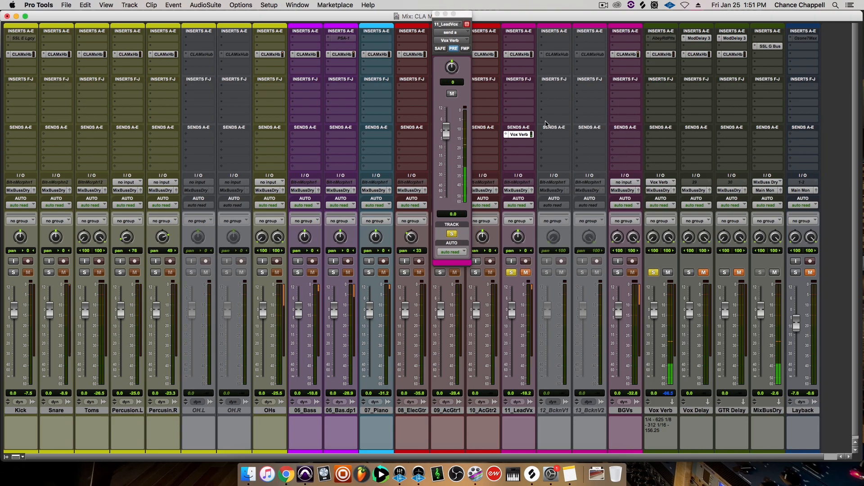
Step: Engage Vox Verb's high-pass and low-pass filters in MixHub, and cut its LF, HF and LMF bands with a lower LMF frequency
left_click(658, 54)
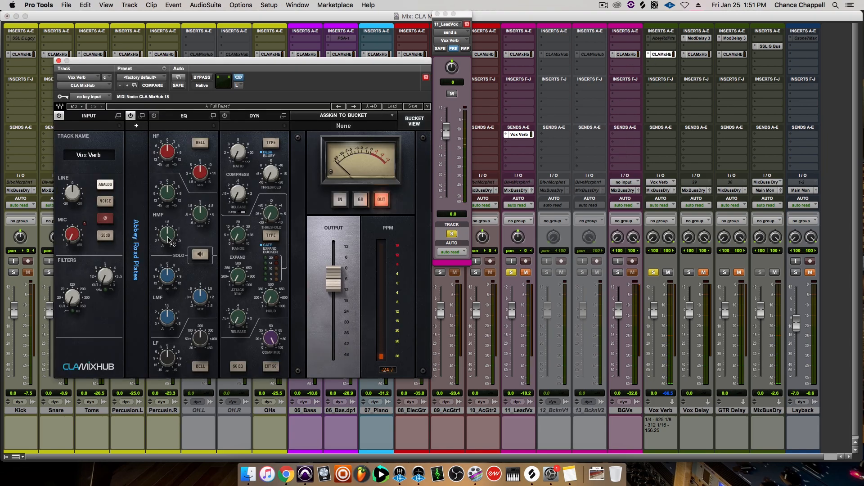
left_click_drag(72, 297, 105, 258)
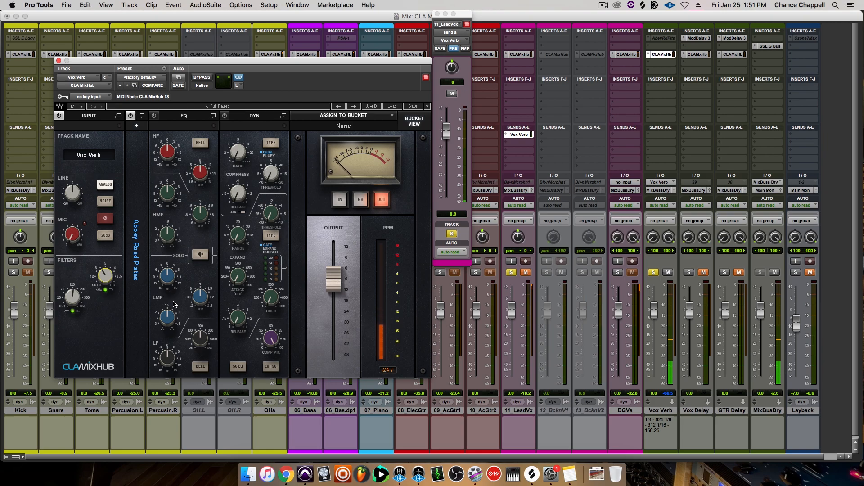
left_click_drag(167, 356, 167, 362)
left_click_drag(166, 152, 167, 158)
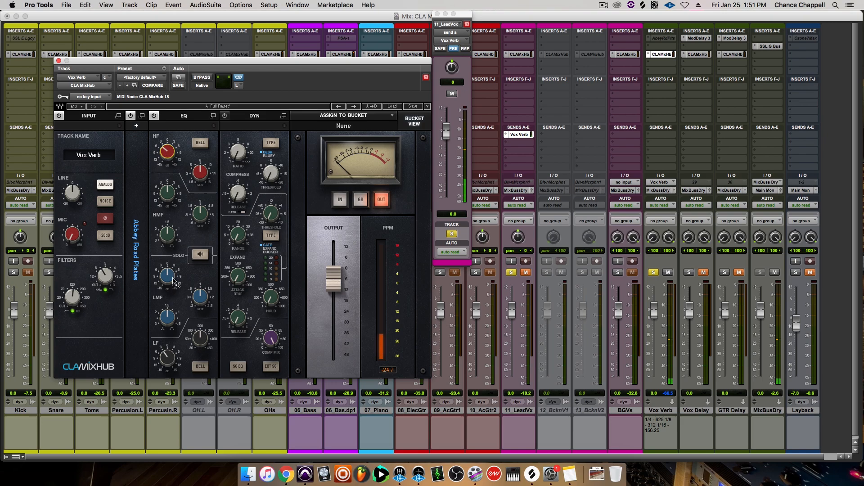
left_click_drag(200, 296, 201, 304)
left_click_drag(167, 275, 167, 281)
Step: Compress Vox Verb at a ratio of 5.0:1, adjusting the compressor's release and threshold
left_click_drag(242, 141, 242, 144)
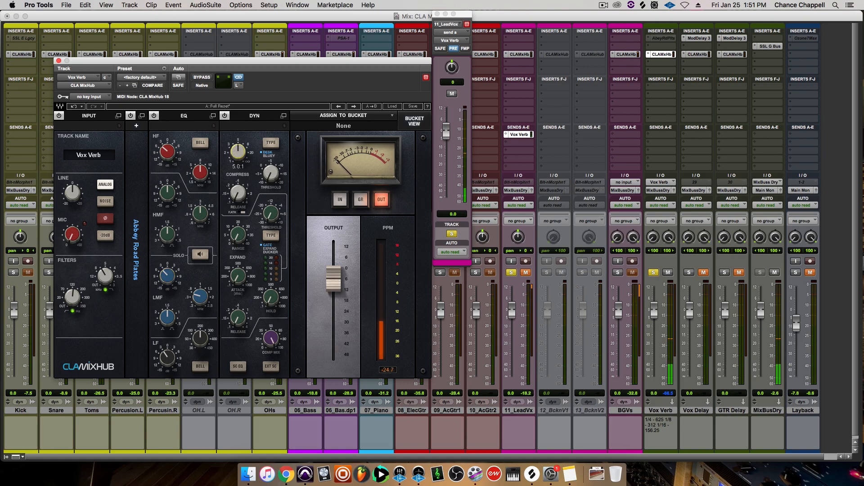
left_click_drag(238, 199, 271, 166)
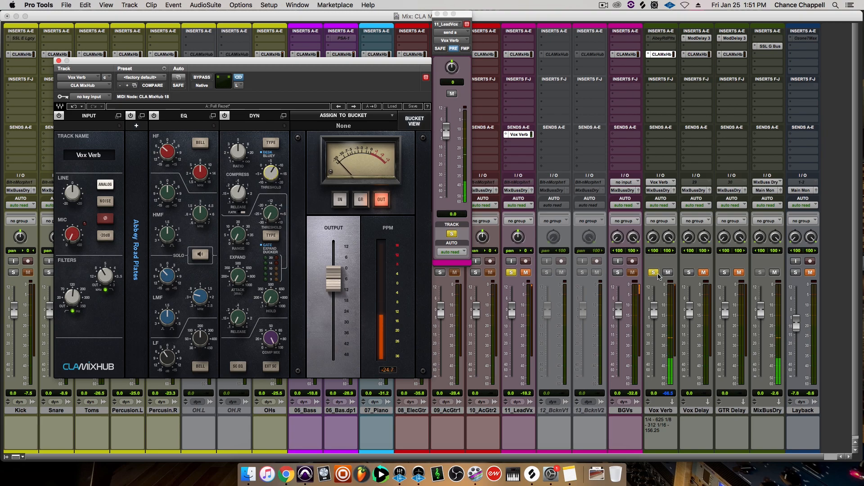
Step: Clear the solos and 11_LeadVox's mute, and lower Vox Verb's output to -21.0 against the full mix before stopping playback
left_click(568, 279)
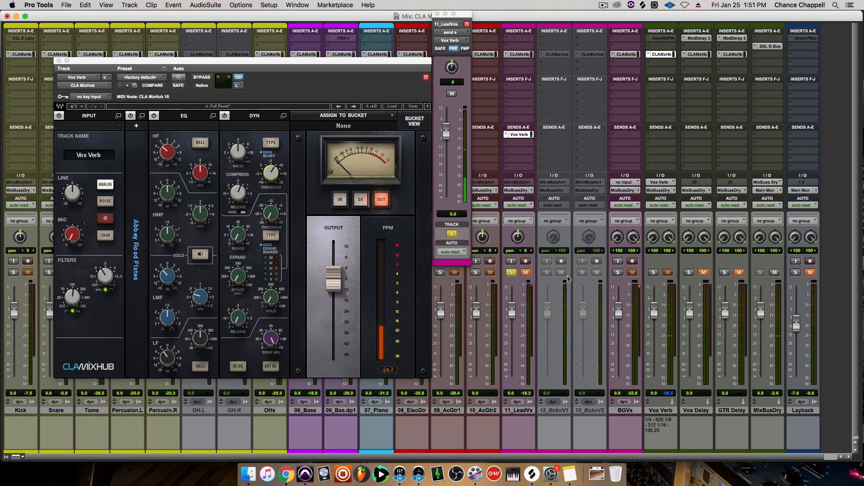
left_click(511, 272)
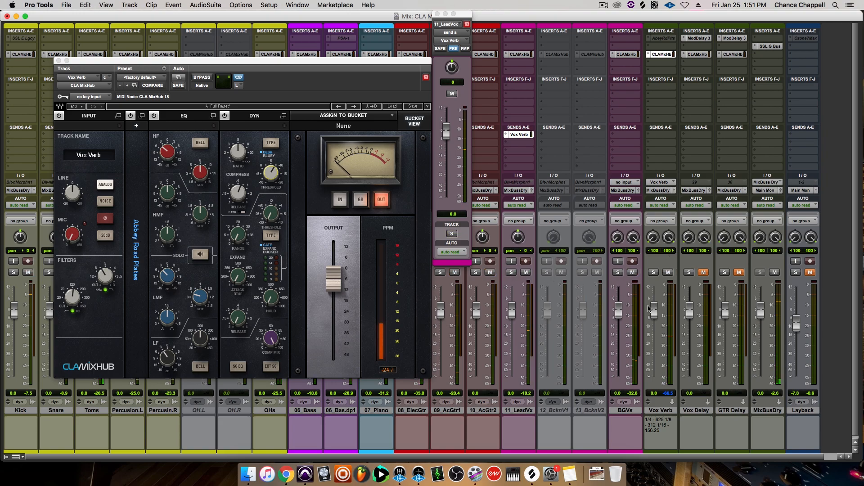
left_click_drag(333, 278, 333, 306)
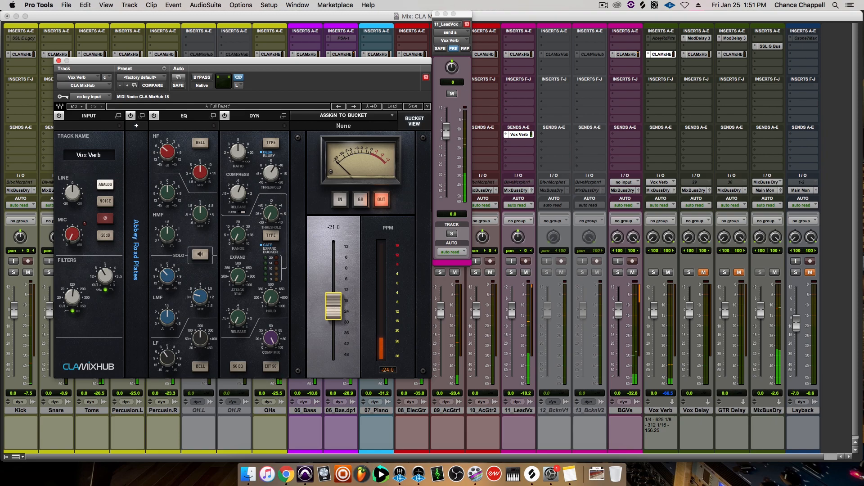
key("space")
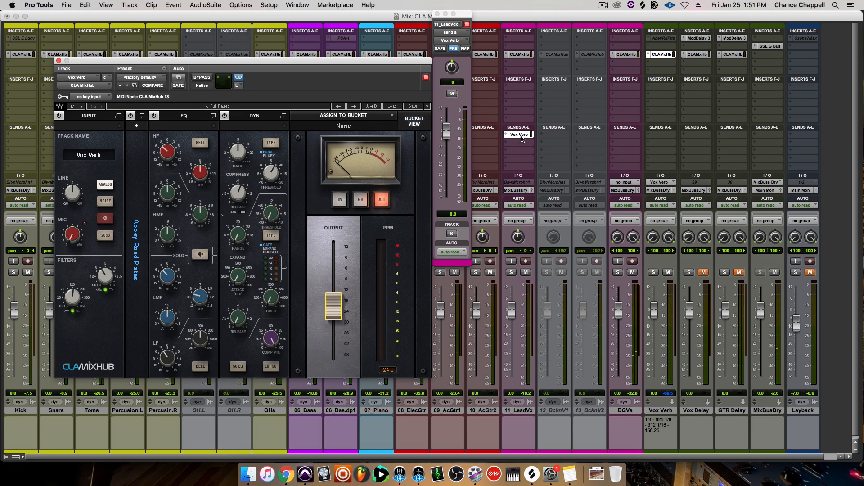
Step: Copy the Vox Verb send to BGVs at a level of -10.2, and raise Vox Verb's output to slightly below -18.2
left_click(629, 138)
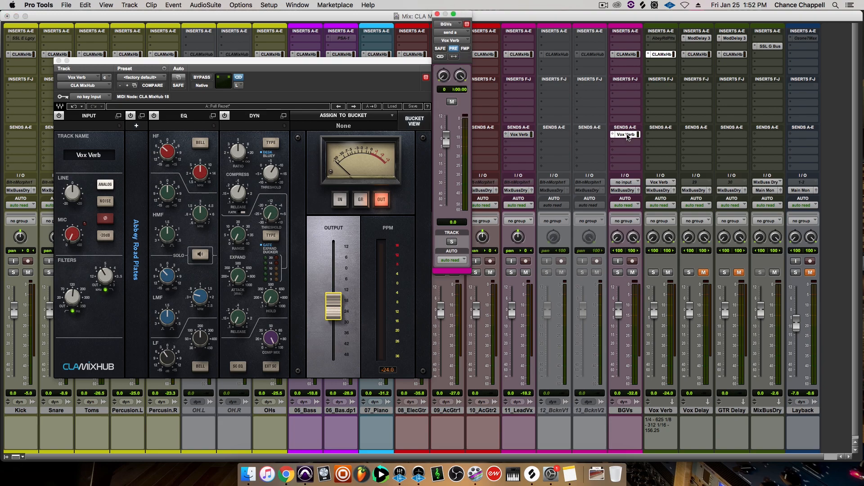
left_click_drag(447, 145, 447, 158)
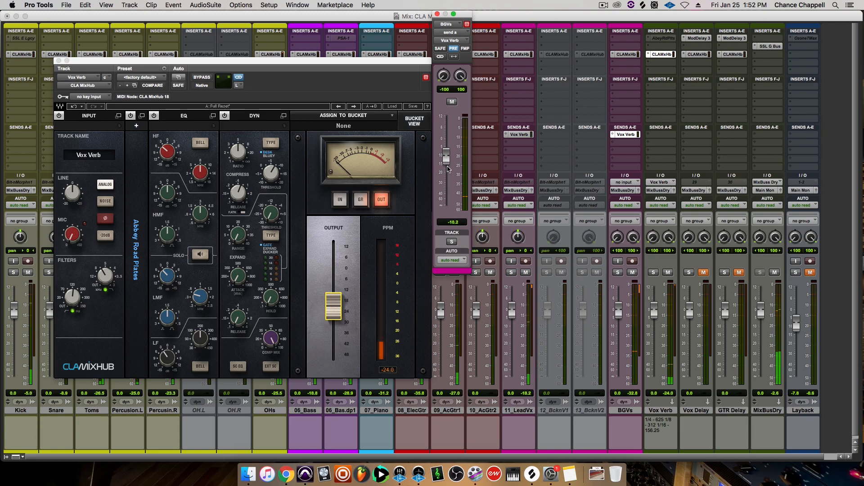
left_click_drag(333, 307, 333, 300)
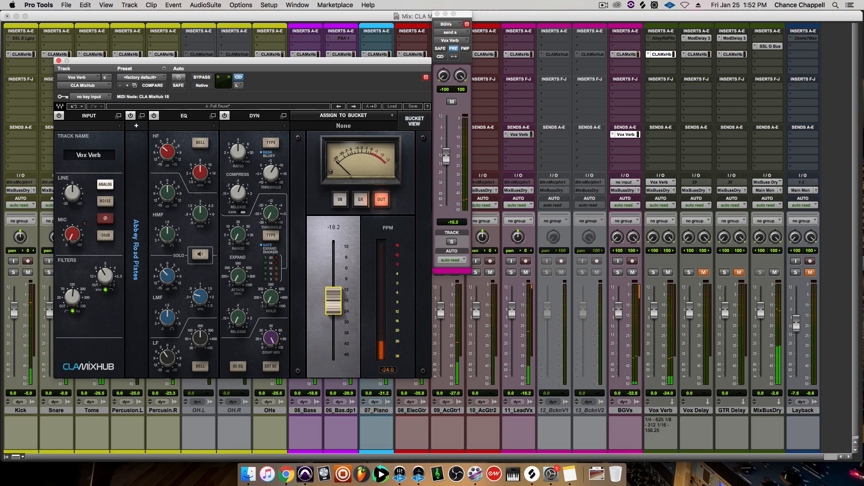
left_click_drag(334, 301, 333, 301)
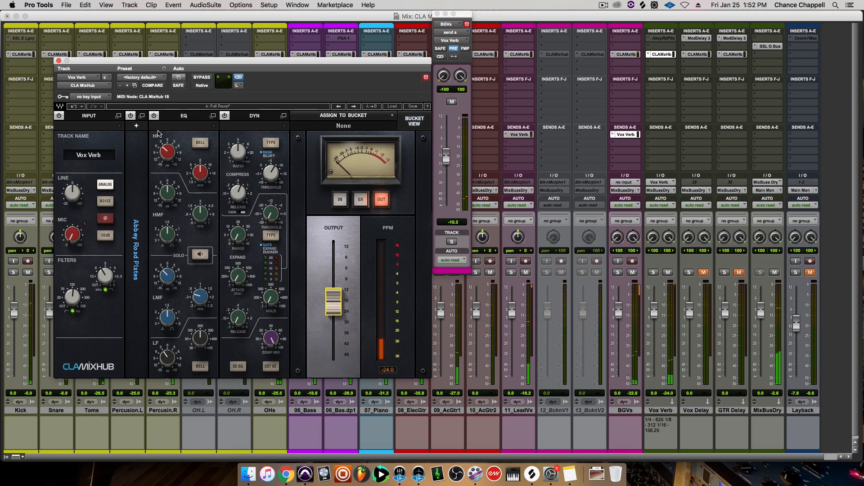
Step: Compare the mix with Vox Verb muted, and lower the damper of Vox Verb's Abbey Road Plates reverb
left_click(146, 120)
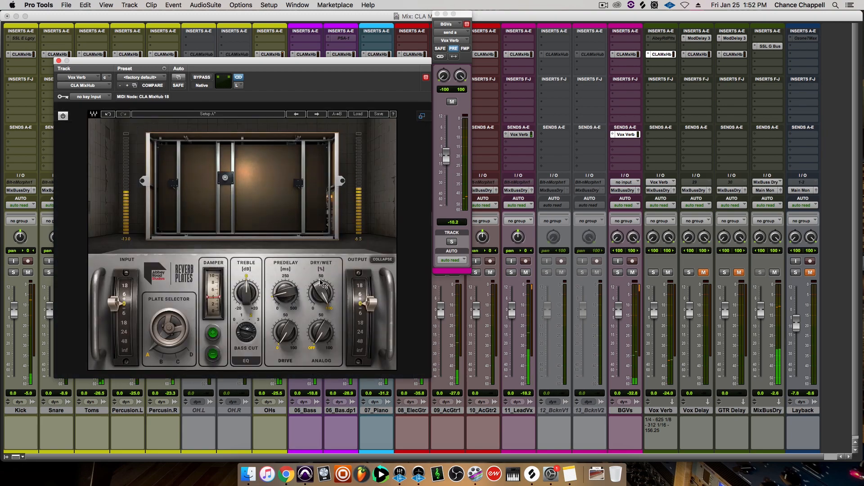
left_click(669, 273)
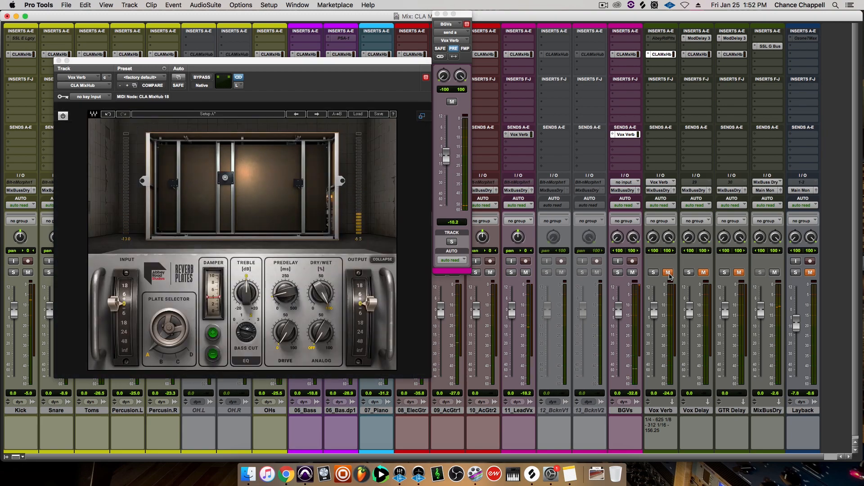
left_click(774, 272)
left_click(214, 356)
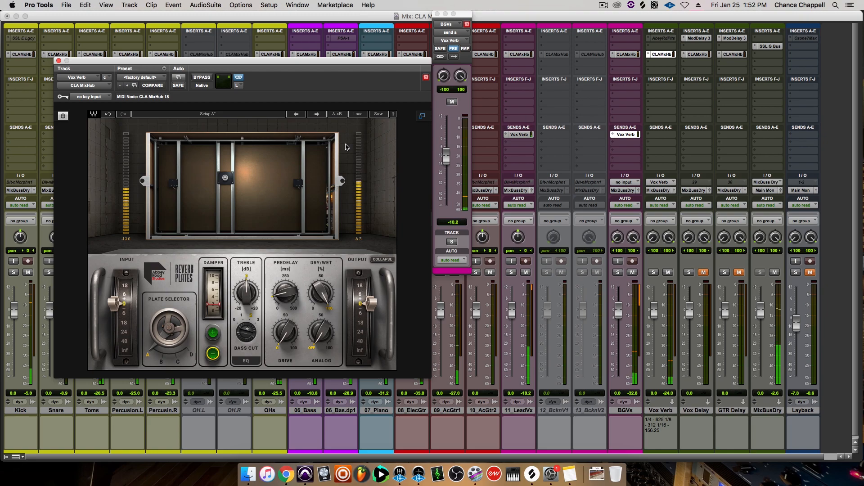
Step: Set Vox Verb's compressor threshold to 10.00 in the MixHub channel strip and raise its output slightly
left_click(422, 116)
mouse_move(270, 172)
left_mouse_down()
mouse_move(270, 163)
mouse_move(271, 174)
left_mouse_up()
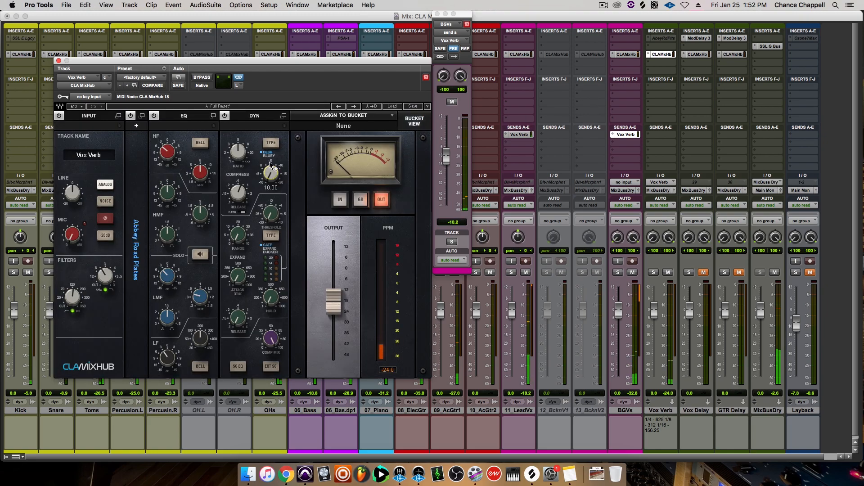
mouse_move(334, 303)
left_mouse_down()
mouse_move(333, 275)
mouse_move(342, 297)
left_mouse_up()
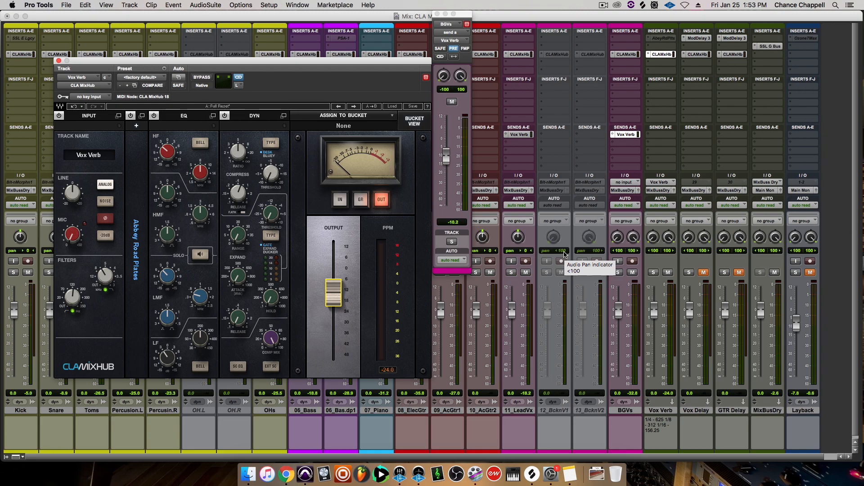
Step: Unmute Vox Delay, mute Vox Verb, and add a Vox Delay track send at 0.0 to 11_LeadVox and BGVs
left_click(704, 272)
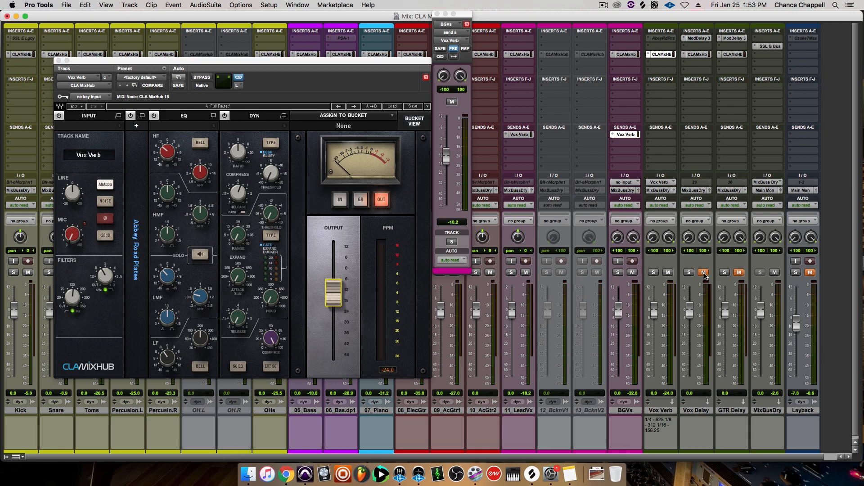
left_click(669, 272)
left_click(515, 411)
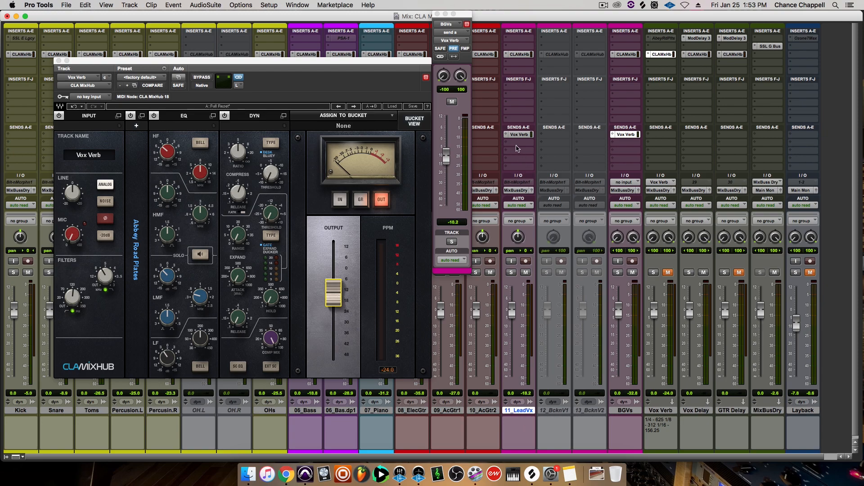
left_click(628, 411, "super")
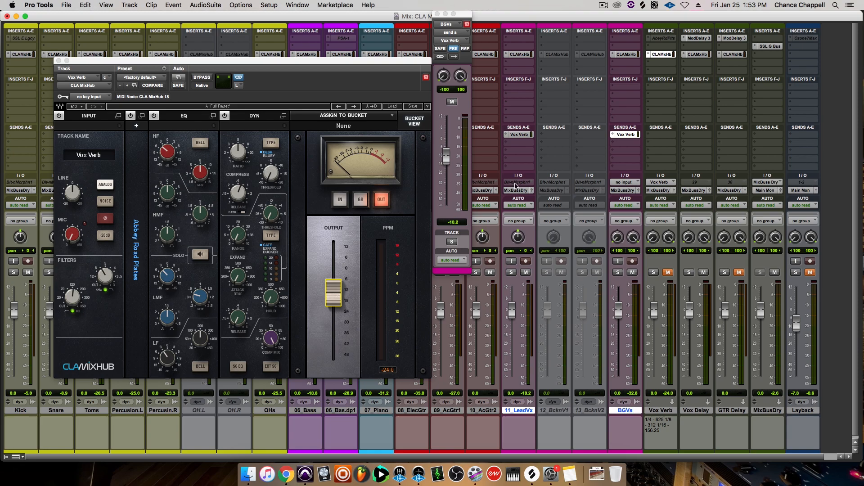
left_click(514, 144)
mouse_move(532, 184)
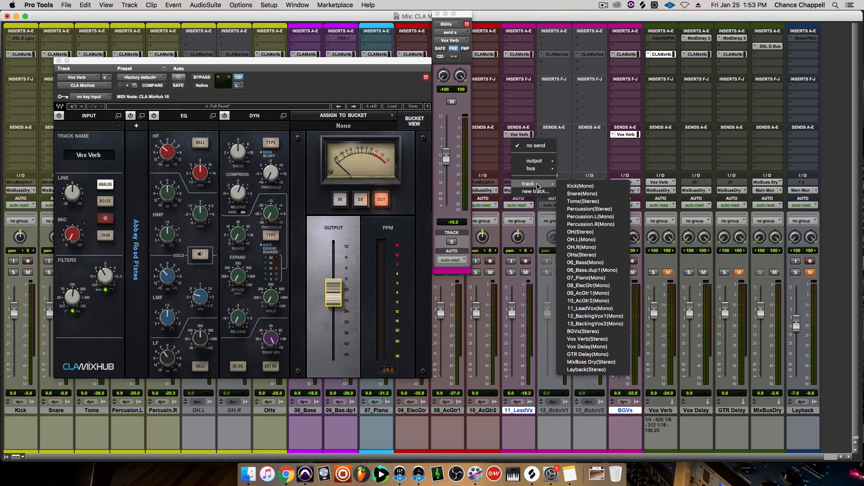
left_click(594, 347)
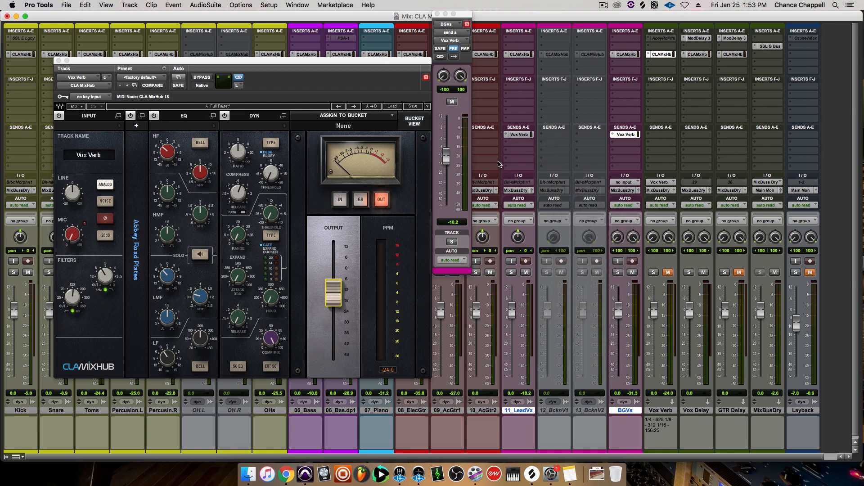
left_click(447, 168, "alt")
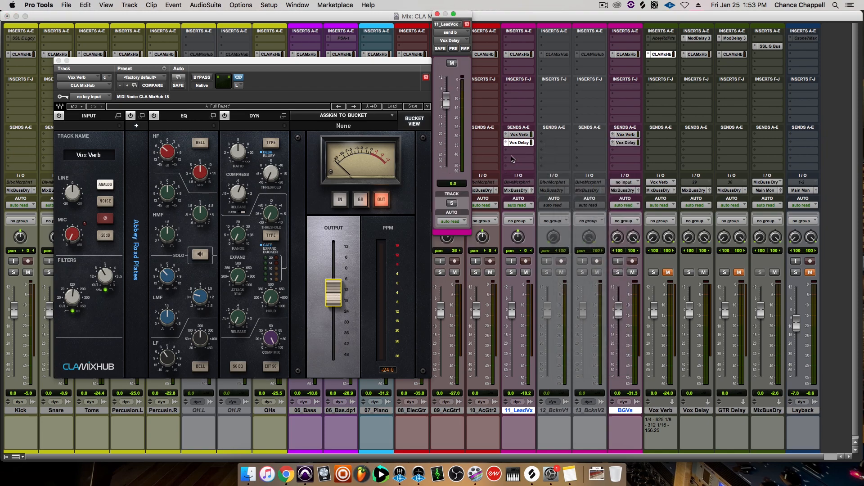
Step: Set the BGVs send to Vox Delay to -7.5 and close the send window
left_click(625, 143)
left_click_drag(447, 167, 446, 118)
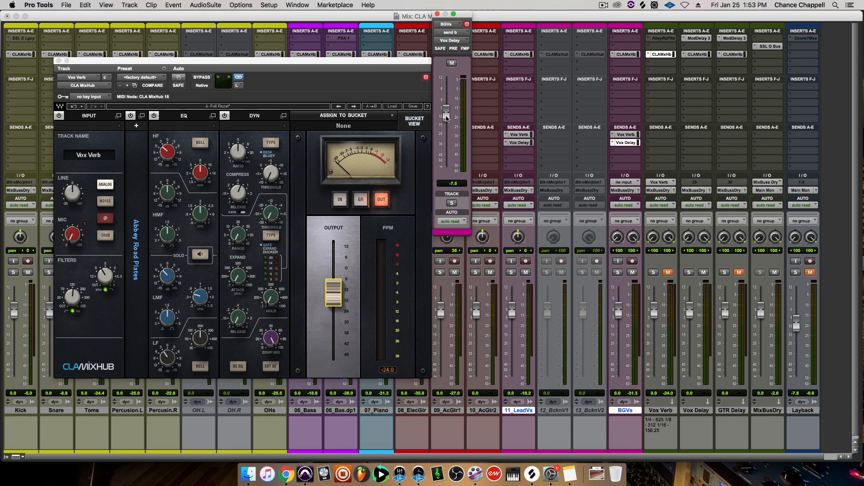
left_click(437, 15)
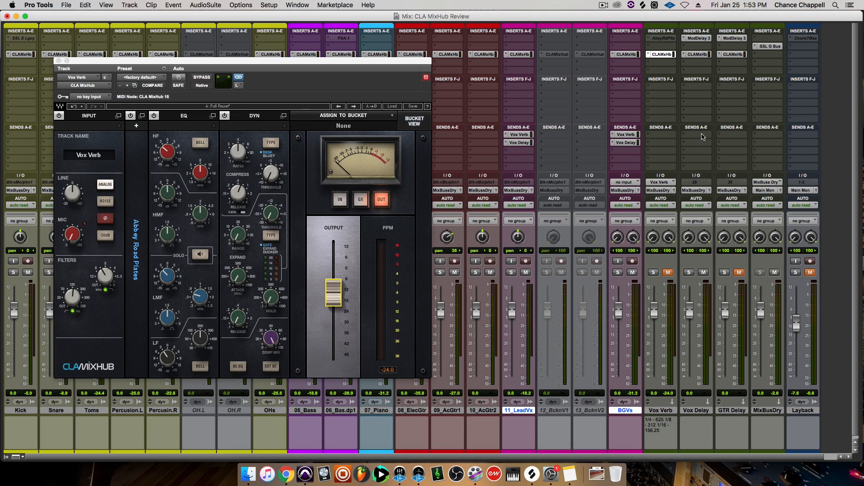
Step: Bring up Vox Delay's MixHub channel view and raise its output so the delay is heard in the mix
left_click(700, 55)
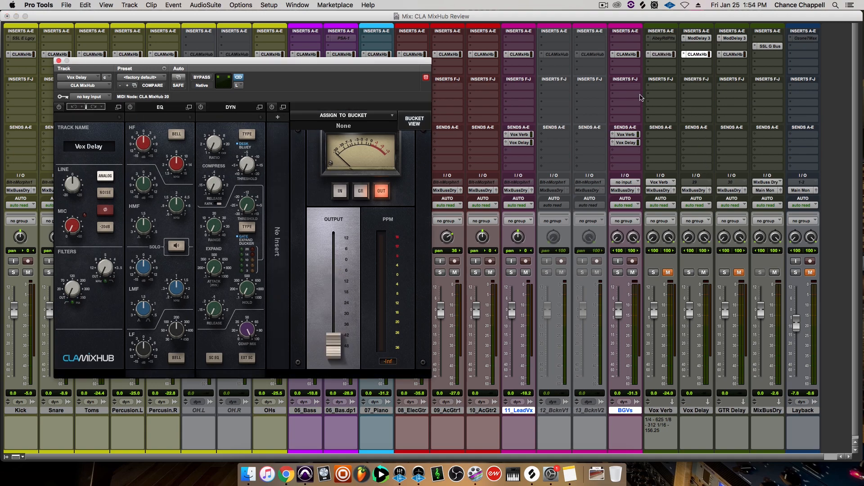
left_click(414, 121)
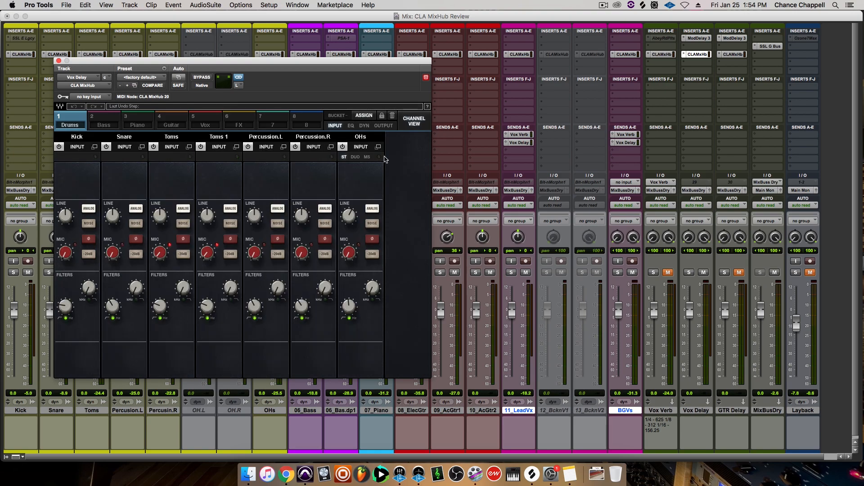
left_click(411, 126)
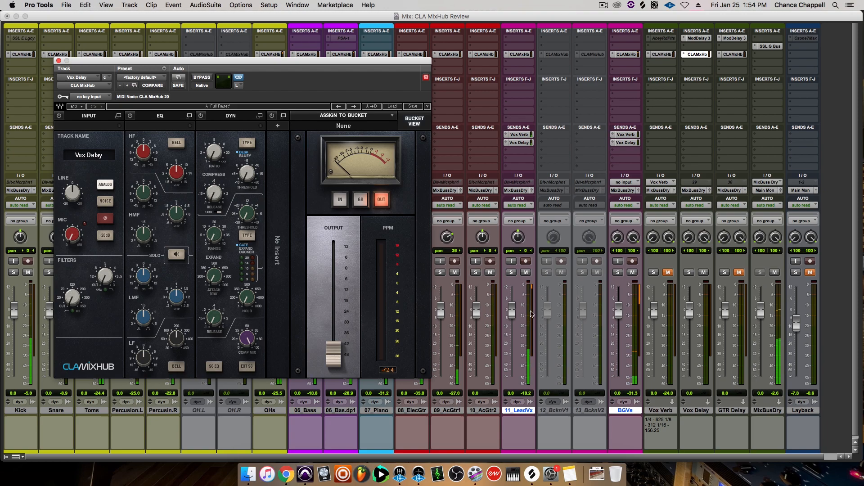
left_click_drag(333, 353, 333, 301)
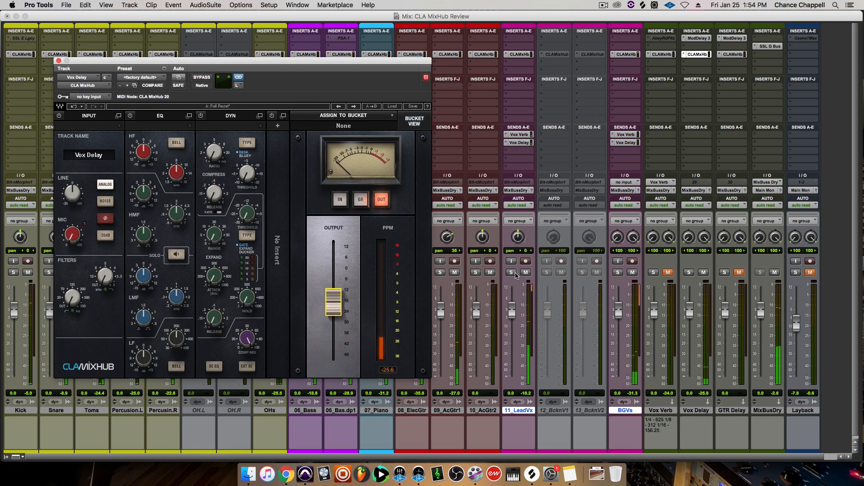
Step: Solo Vox Delay and switch the Vox Delay sends on 11_LeadVox and BGVs to pre-fader
left_click(690, 272)
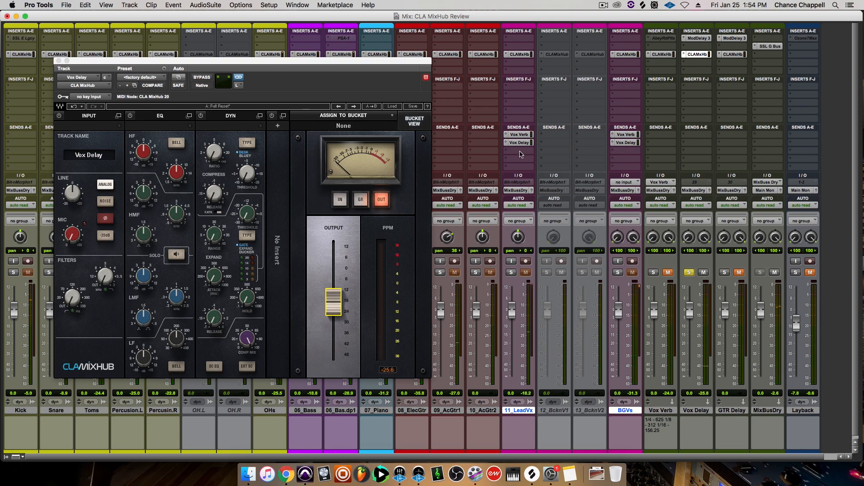
left_click(508, 143, "super")
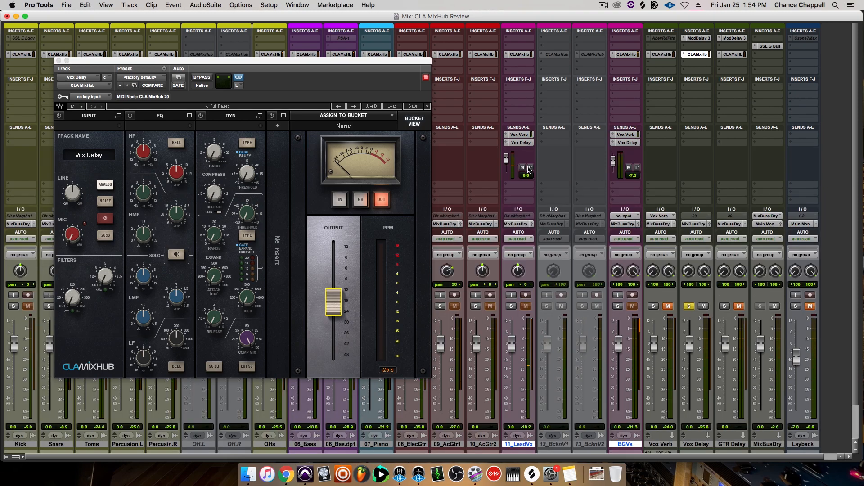
left_click(531, 168)
left_click(636, 168)
left_click(613, 143, "super")
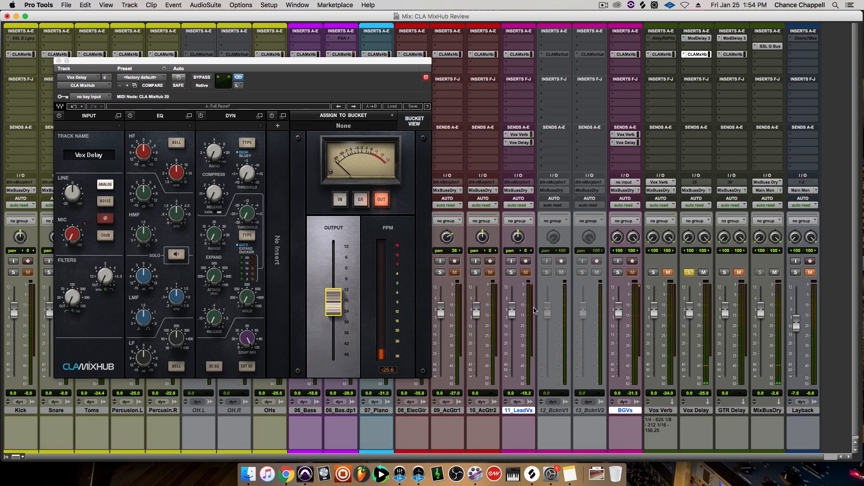
Step: Fine-tune Vox Delay's MixHub output with 11_LeadVox soloed alongside it
mouse_move(334, 301)
left_mouse_down()
mouse_move(334, 284)
mouse_move(333, 305)
left_mouse_up()
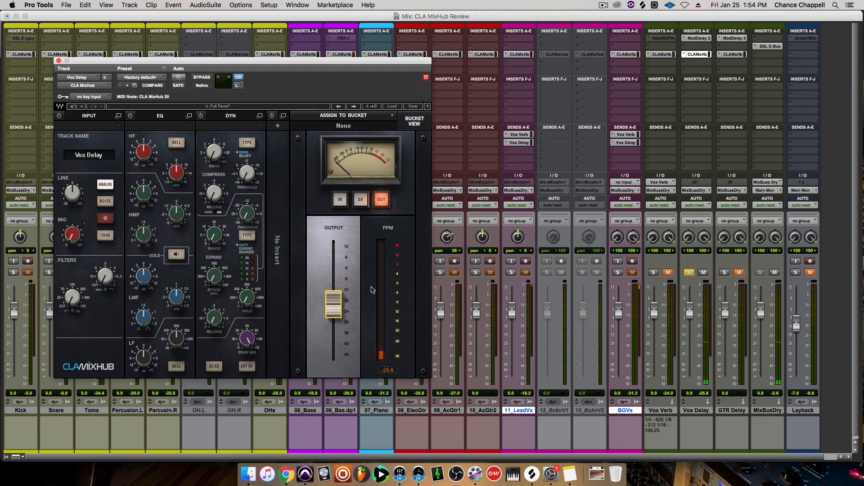
left_click(510, 273)
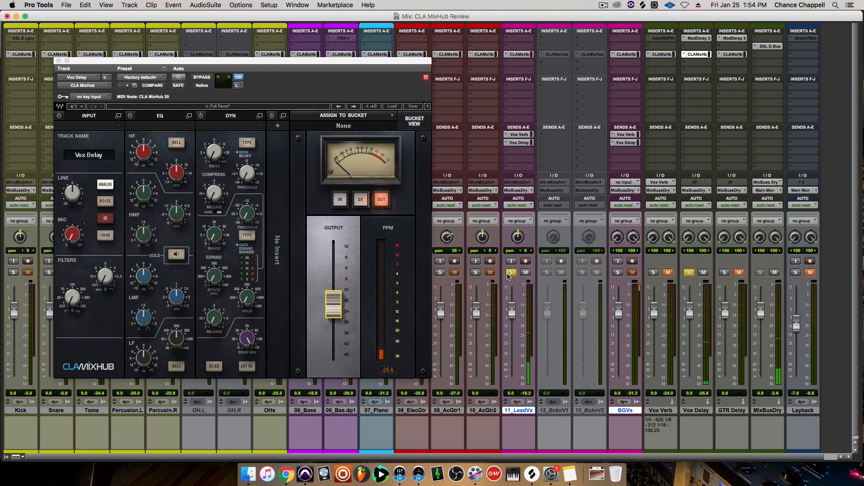
left_click_drag(333, 304, 331, 302)
Step: In Vox Delay's Mod Delay III, set left feedback to 16% with an eighth note and right feedback to 14% with a sixteenth note
left_click(697, 38)
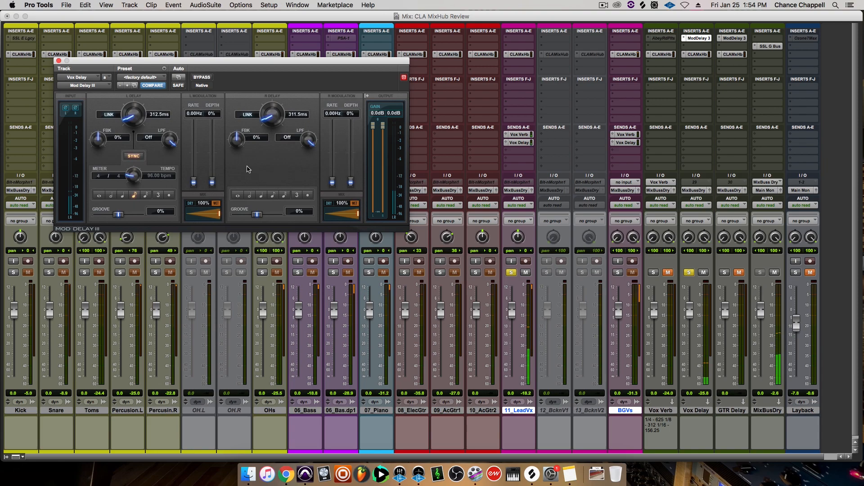
left_click_drag(238, 144, 238, 139)
left_click_drag(97, 139, 97, 136)
left_click(145, 195)
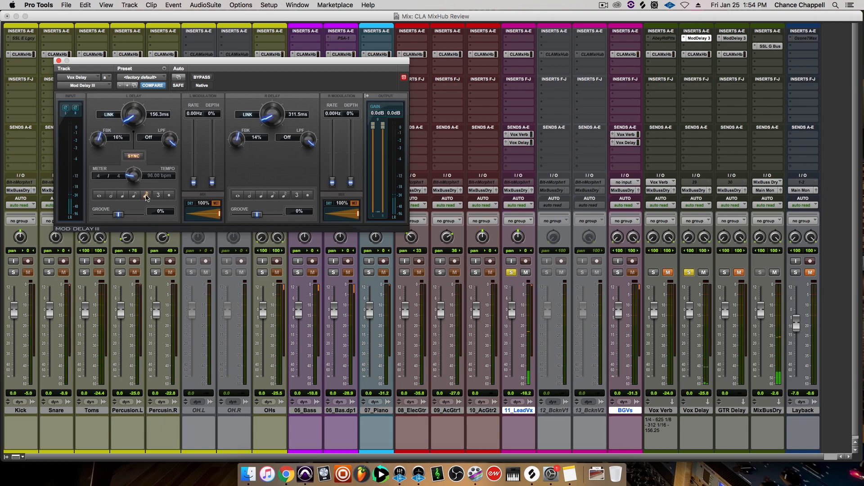
left_click(283, 195)
left_click(135, 195)
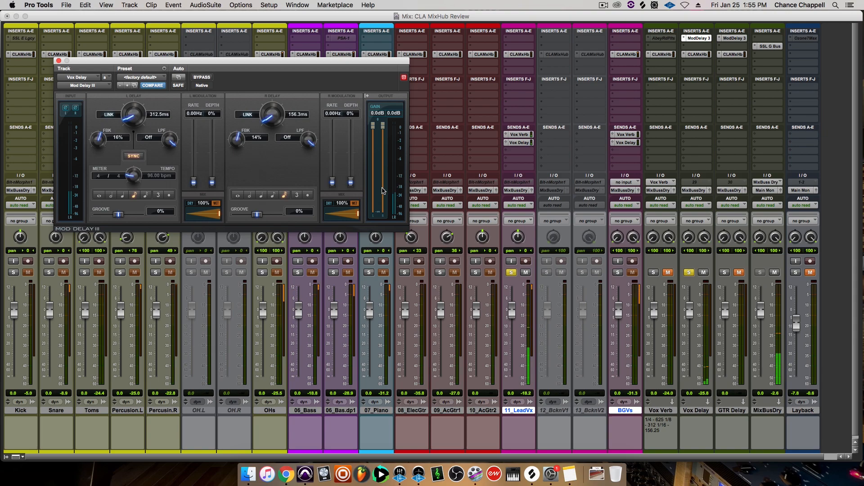
Step: Engage Vox Delay's high-pass and low-pass filters in MixHub, and cut its LMF band at a lower frequency
left_click(701, 54)
left_click_drag(75, 298, 106, 272)
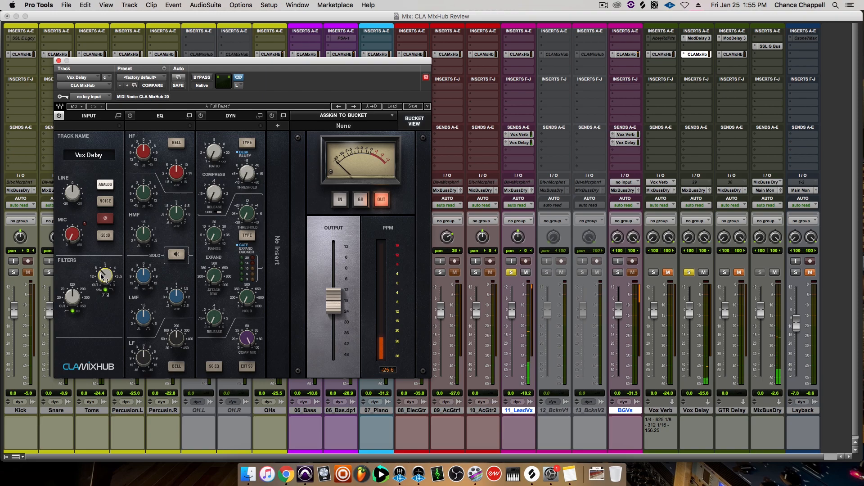
left_click_drag(176, 296, 176, 314)
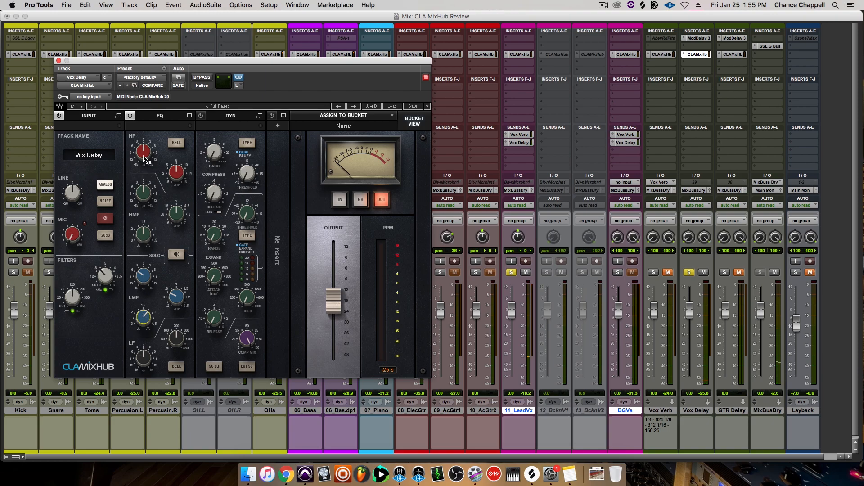
Step: Engage Vox Delay's dynamics section and set the compressor ratio to 1.0:1
left_click(214, 153)
left_click_drag(215, 153, 214, 148)
left_click_drag(223, 195, 219, 192)
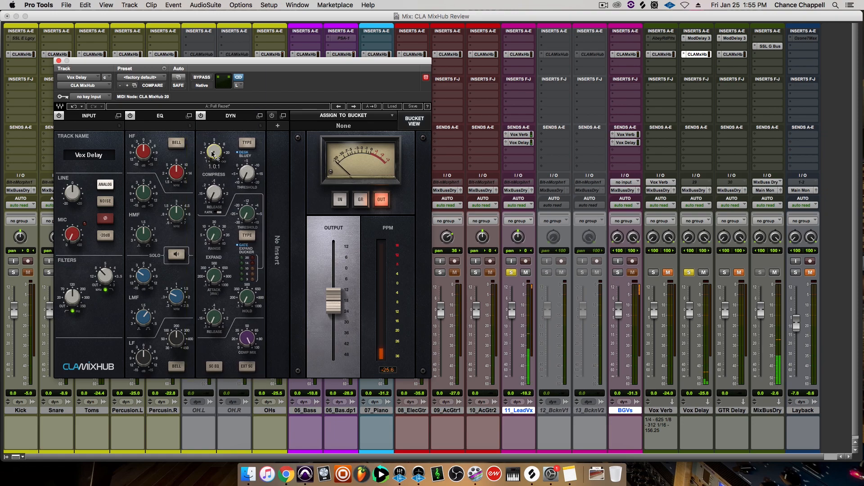
Step: Cut Vox Delay's HF band, and adjust the HMF gain with the HMF frequency at about 0.99
left_click(143, 152)
left_click_drag(143, 152, 177, 225)
left_click(176, 213)
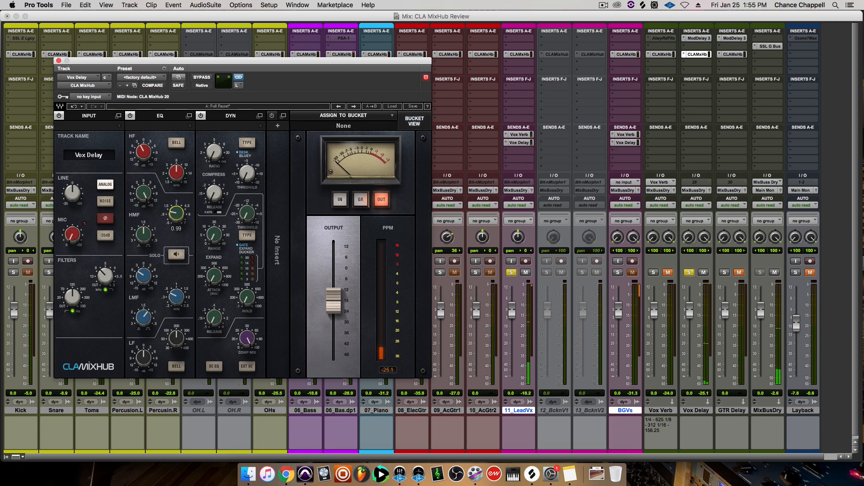
left_click(143, 192)
Step: Close Vox Delay's MixHub and clear the Vox Delay and 11_LeadVox solos to hear the delay in the full mix
left_click(60, 61)
left_click(689, 272)
left_click(703, 272)
left_click(513, 272)
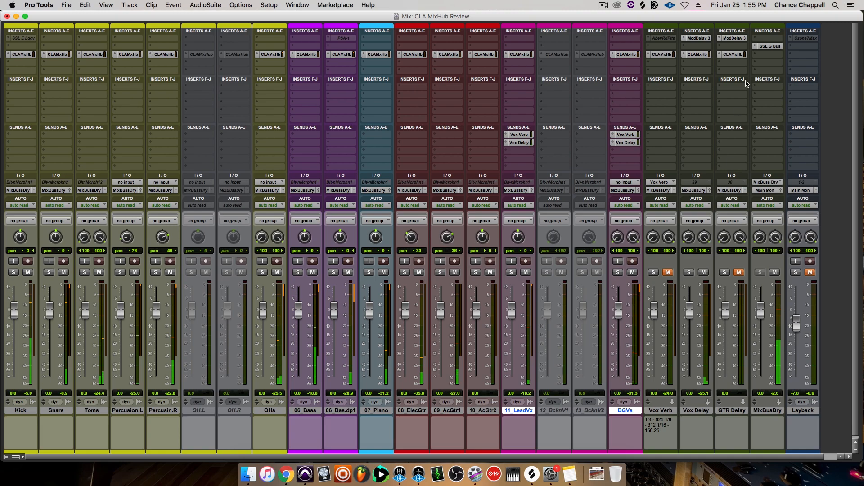
Step: Set Vox Delay's MixHub output to -17.8, unmute GTR Delay, and close the plug-in window
left_click(697, 54)
left_click_drag(343, 308, 342, 305)
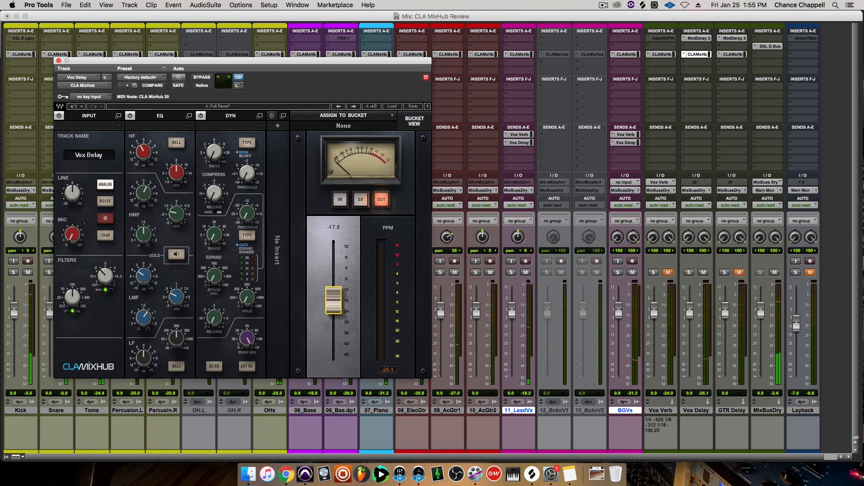
left_click(738, 273)
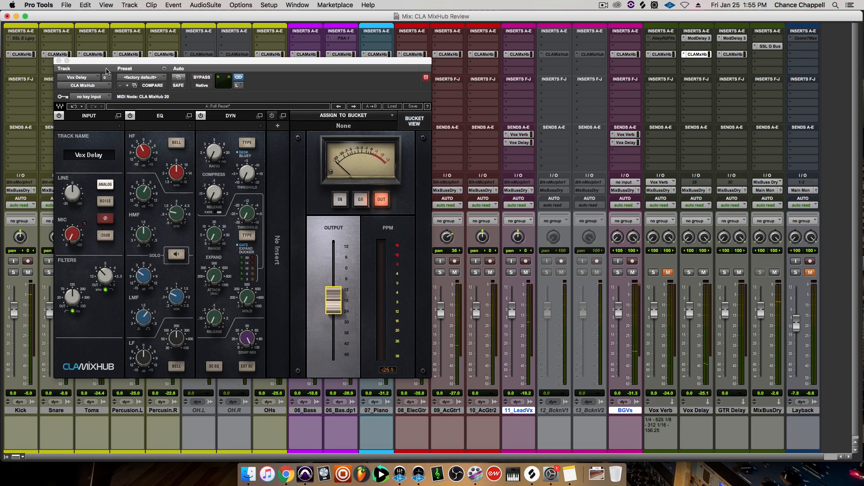
left_click(57, 60)
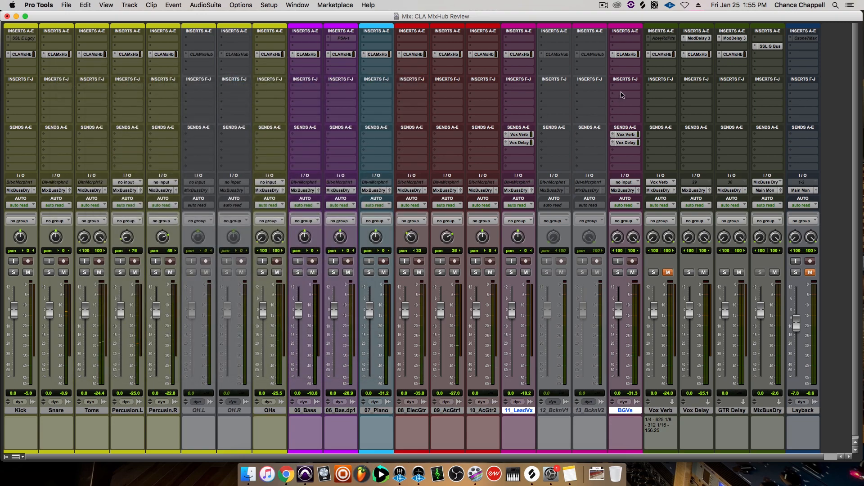
Step: Open Mod Delay III on Vox Delay, mute GTR Delay and solo Vox Delay
left_click(704, 38)
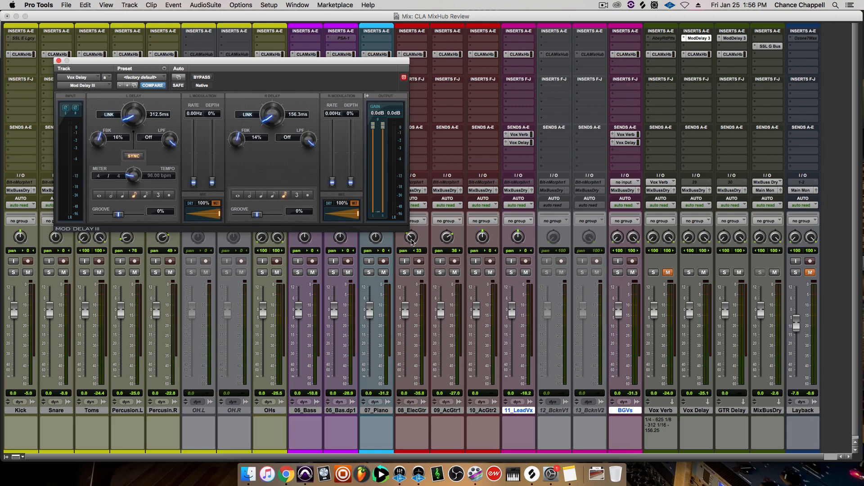
left_click(739, 272)
left_click(511, 272)
left_click(511, 272)
left_click(687, 272)
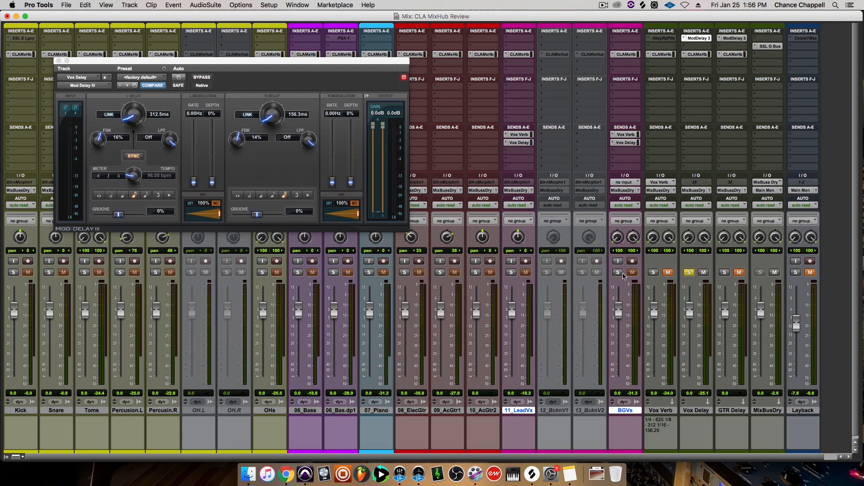
Step: Set Mod Delay III's right groove to 9%, and its left delay to a sixteenth note with 36% groove
left_click_drag(264, 215, 259, 216)
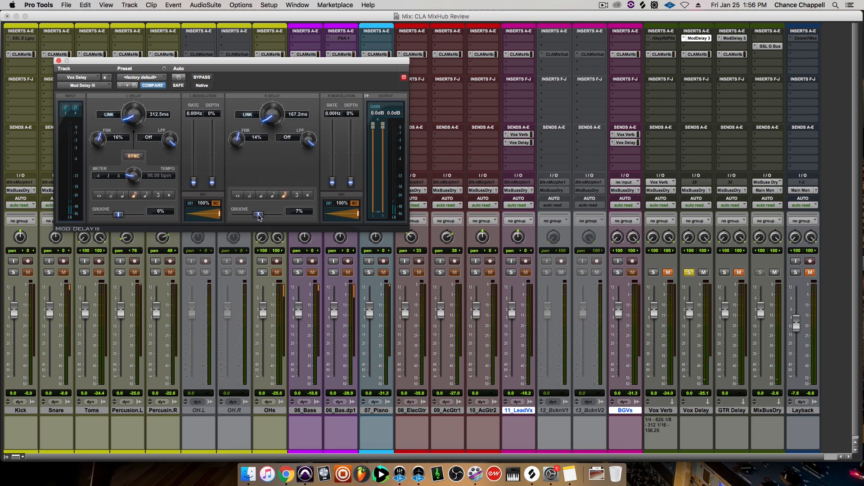
left_click_drag(118, 215, 120, 217)
left_click(146, 195)
left_click_drag(121, 214, 126, 215)
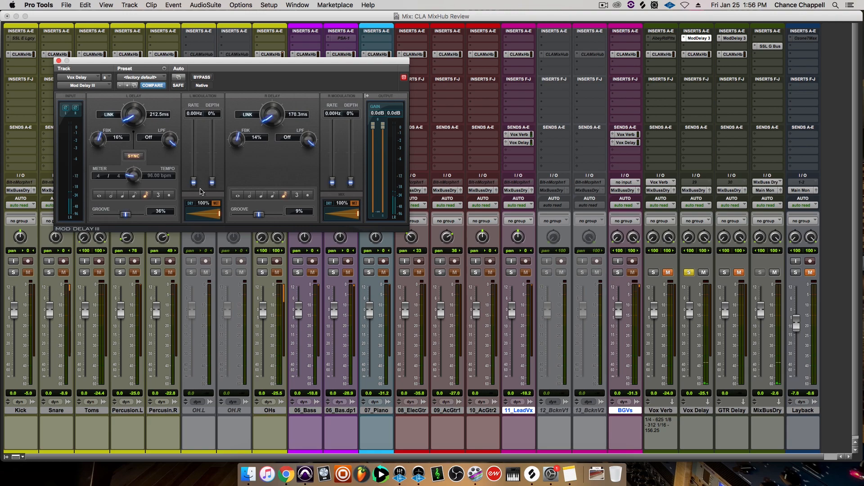
Step: Set Mod Delay III's low-pass filters to 7799 Hz left and 9097 Hz right, bypass it, and clear the Vox Delay solo
left_click_drag(170, 143, 170, 159)
mouse_move(310, 141)
left_mouse_down()
mouse_move(310, 160)
mouse_move(309, 145)
left_mouse_up()
left_click(205, 78)
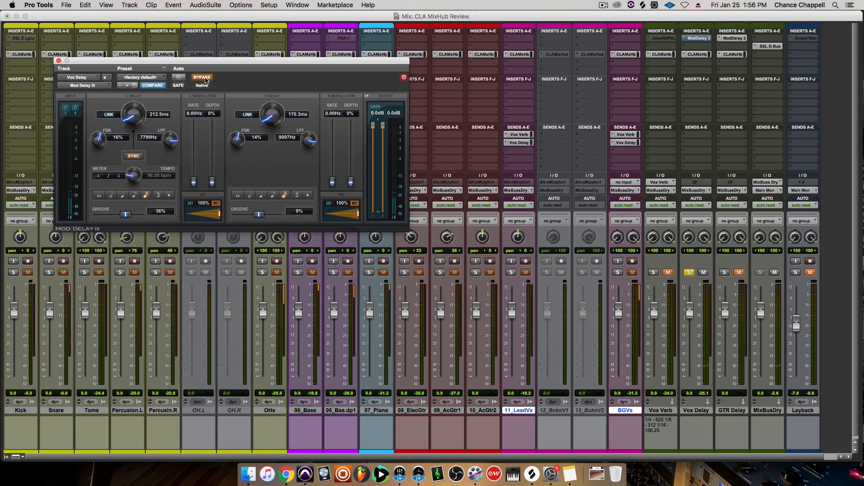
left_click(690, 273)
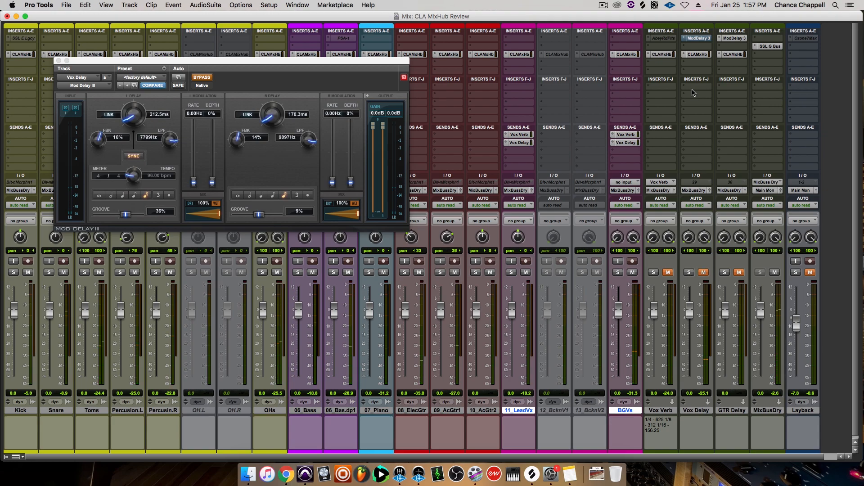
Step: Make the MixHub inserts on Vox Delay and GTR Delay and GTR Delay's Mod Delay III inactive, and play the mix
left_click(697, 54)
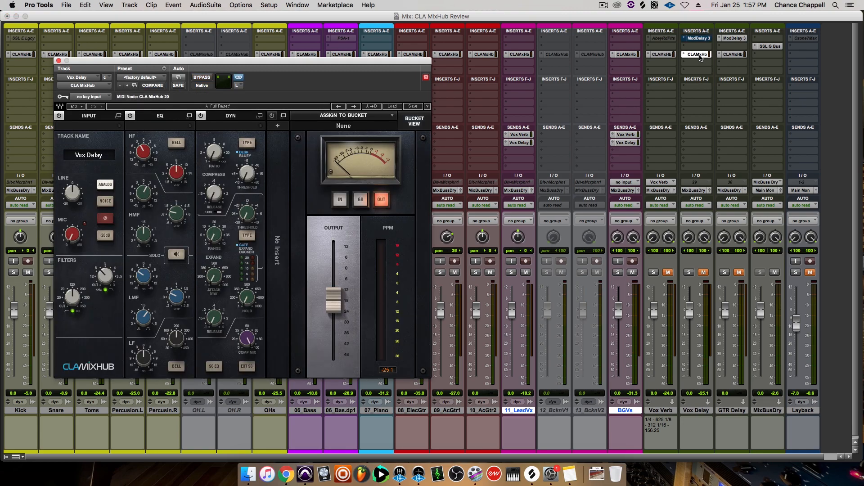
left_click(697, 55, "ctrl+super")
left_click(726, 54, "ctrl+super")
left_click(731, 39, "ctrl+super")
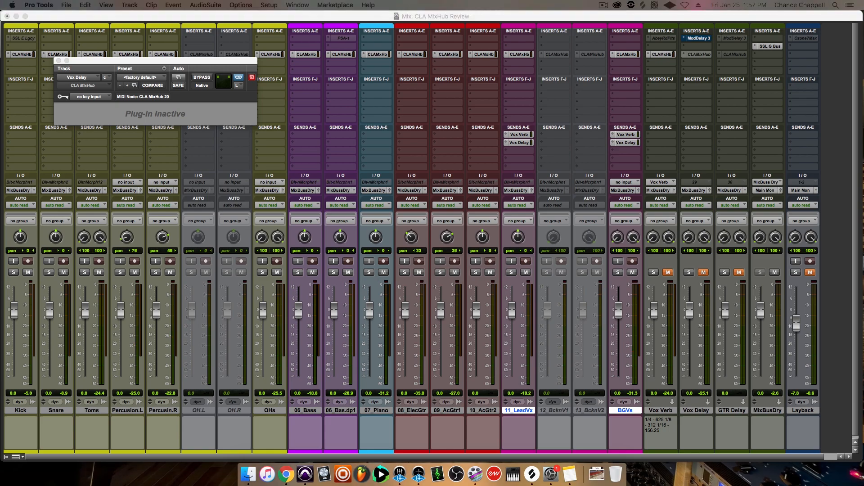
left_click(318, 22)
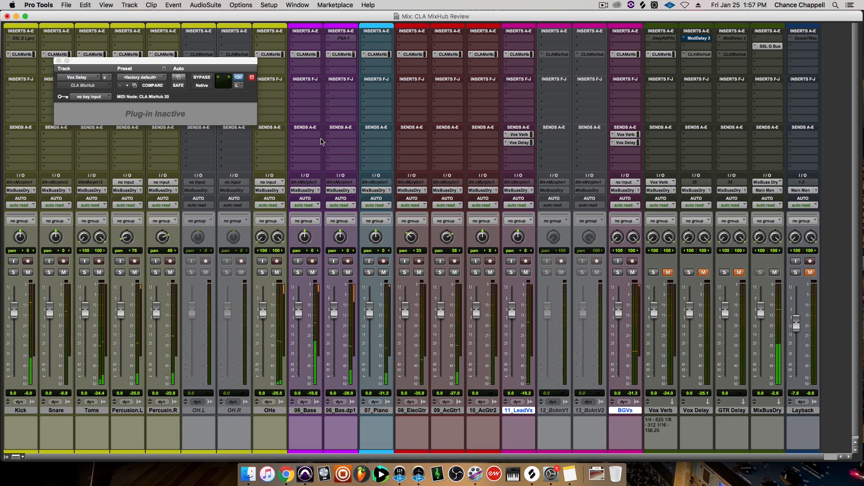
left_click(58, 61)
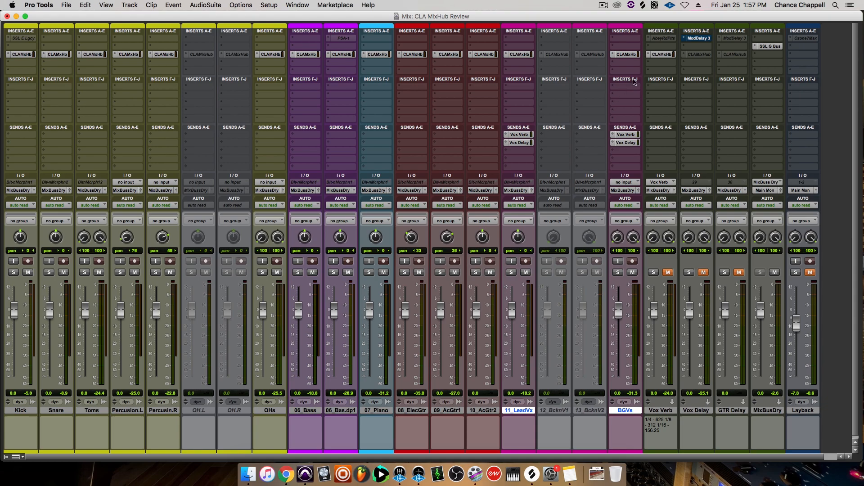
Step: Unmute Vox Delay, restore its MixHub and Mod Delay III inserts, and play the mix
left_click(703, 272)
left_click(703, 39, "ctrl+super")
left_click(701, 38, "ctrl+super")
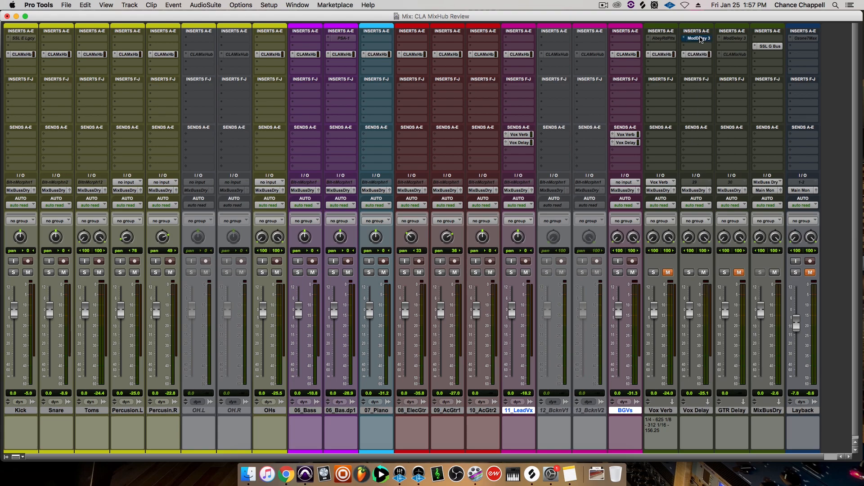
key("space")
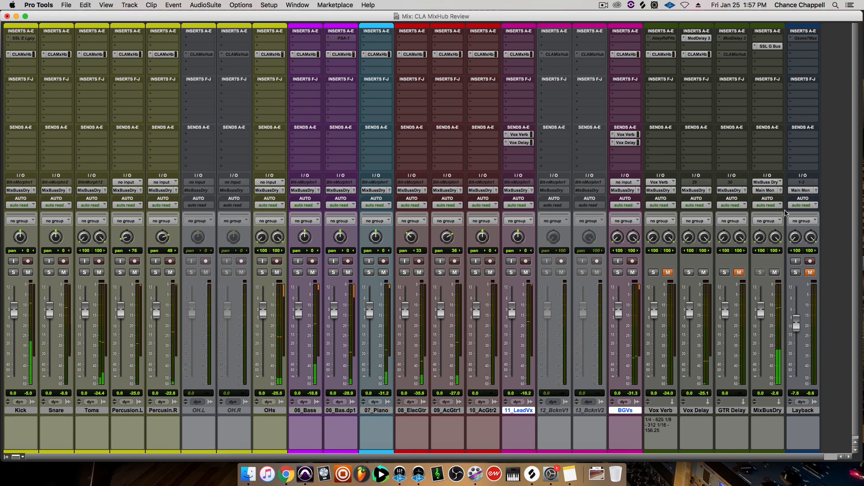
Step: Compare the mix with the reference by swapping the mutes on MixBusDry and Layback, and return to the mix
left_click(775, 273)
left_click(810, 273)
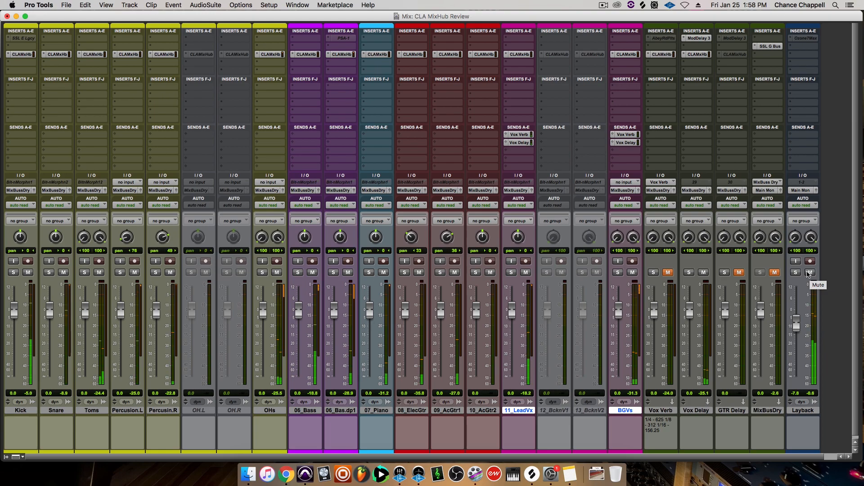
left_click(809, 273)
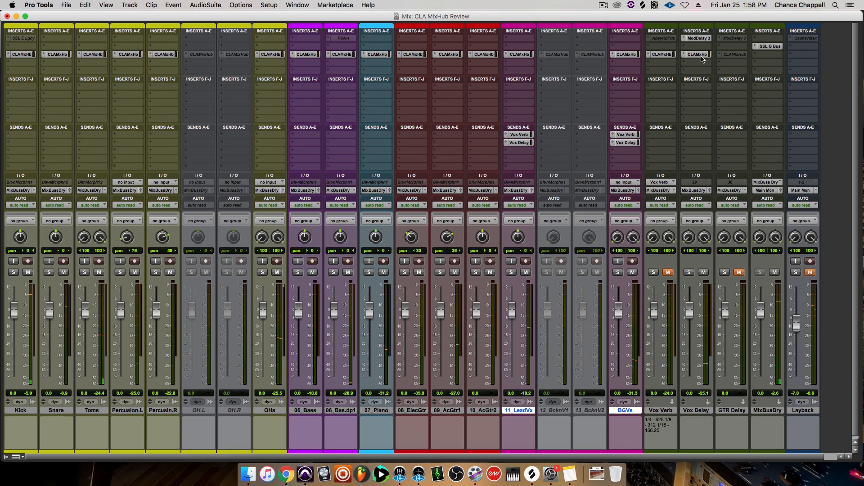
Step: Open the MixHub on BGVs and load the CLA-2A compressor into its empty insert slot
left_click(626, 54)
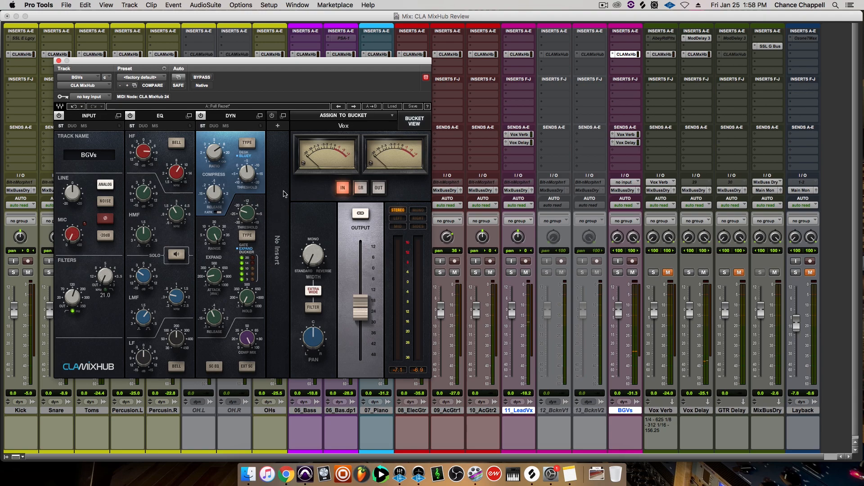
left_click(278, 128)
mouse_move(324, 134)
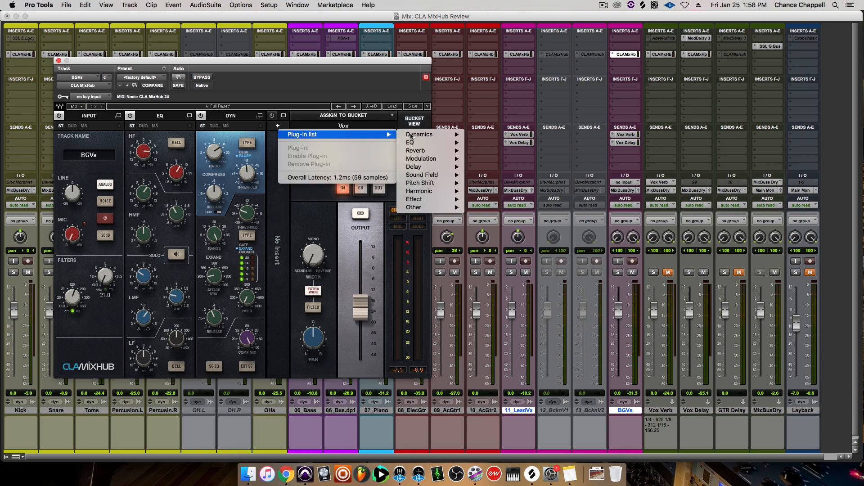
mouse_move(420, 134)
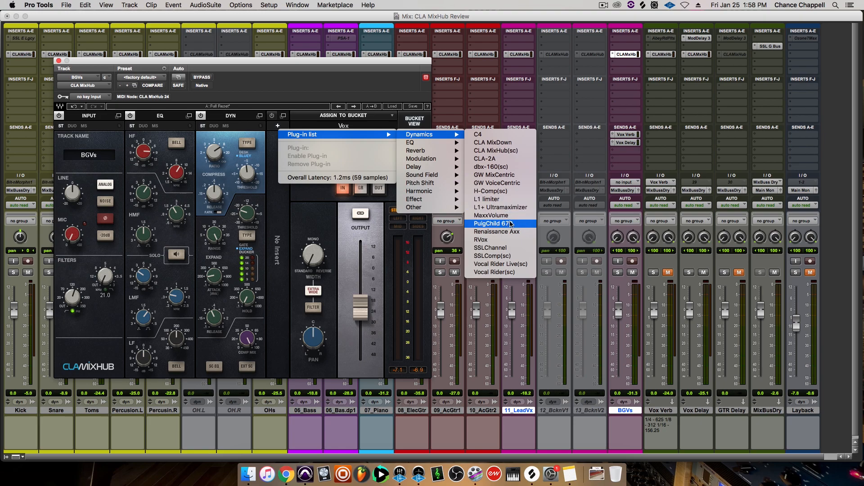
left_click(498, 159)
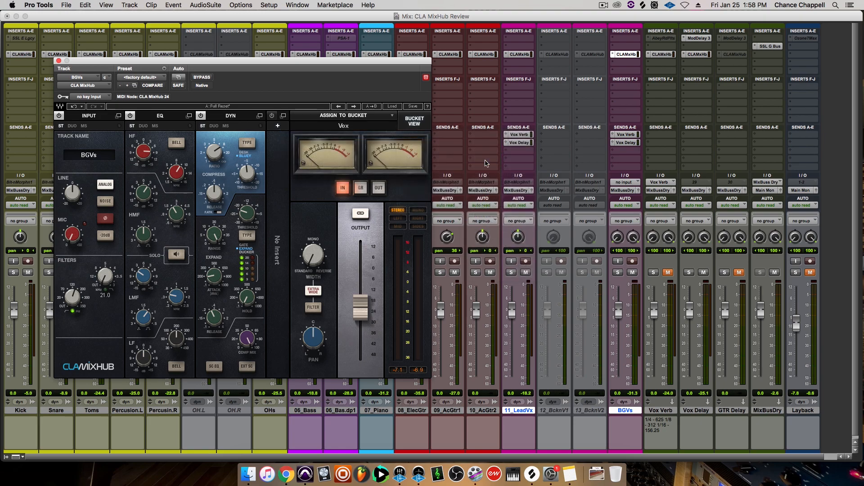
Step: Adjust the CLA-2A's peak reduction and set the BGVs MixHub output to -19.4
left_click_drag(312, 236, 312, 222)
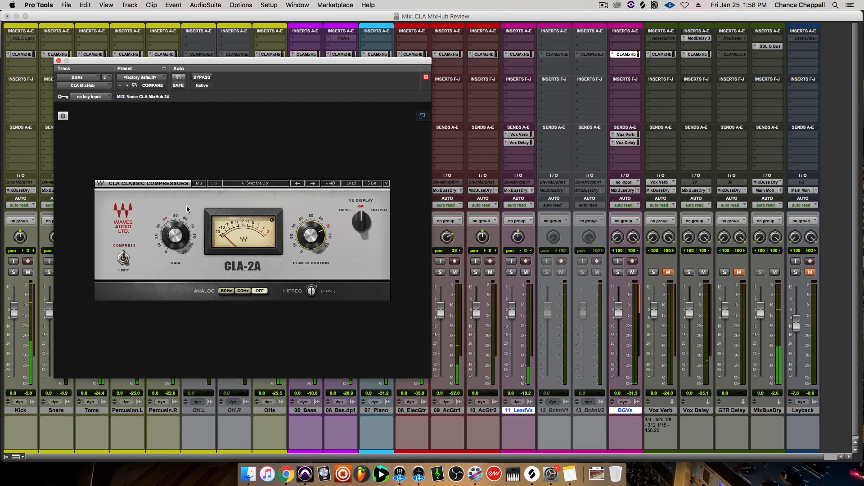
left_click_drag(311, 236, 310, 247)
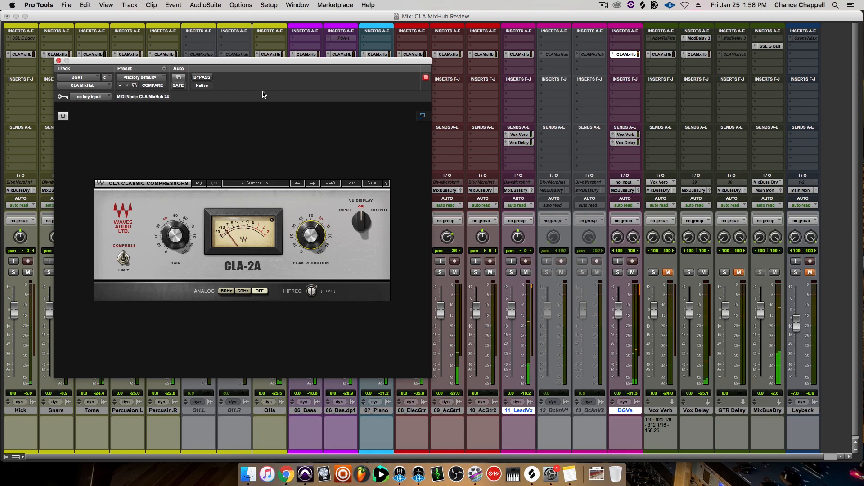
left_click(421, 116)
left_click_drag(360, 310, 360, 303)
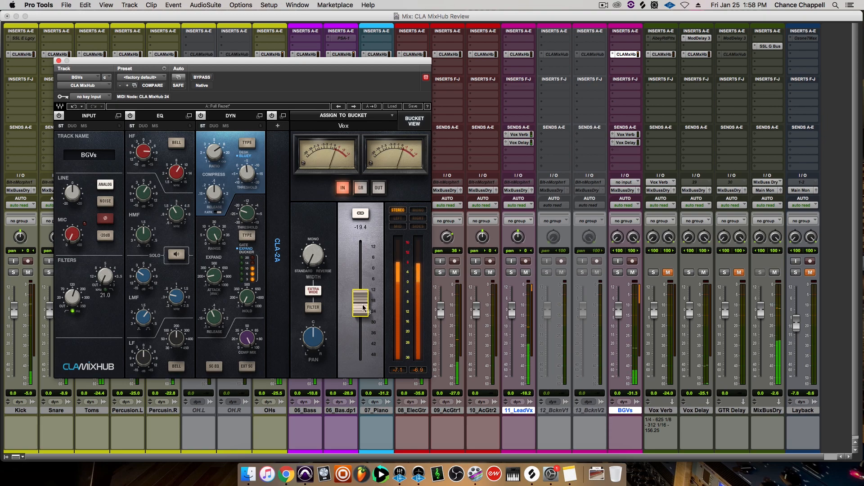
Step: Check the adjusted backing vocals by switching between MixBusDry and Layback, ending on the mix
left_click(775, 273)
left_click(775, 273)
left_click(810, 273)
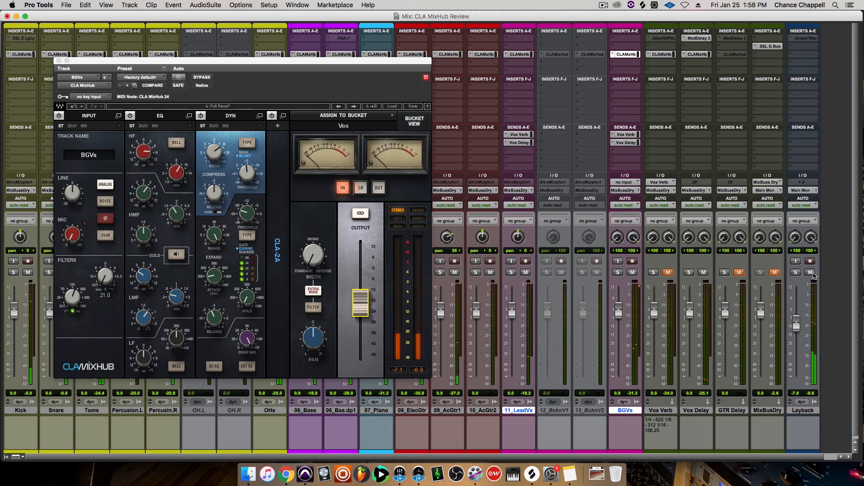
left_click(810, 273)
left_click(775, 272)
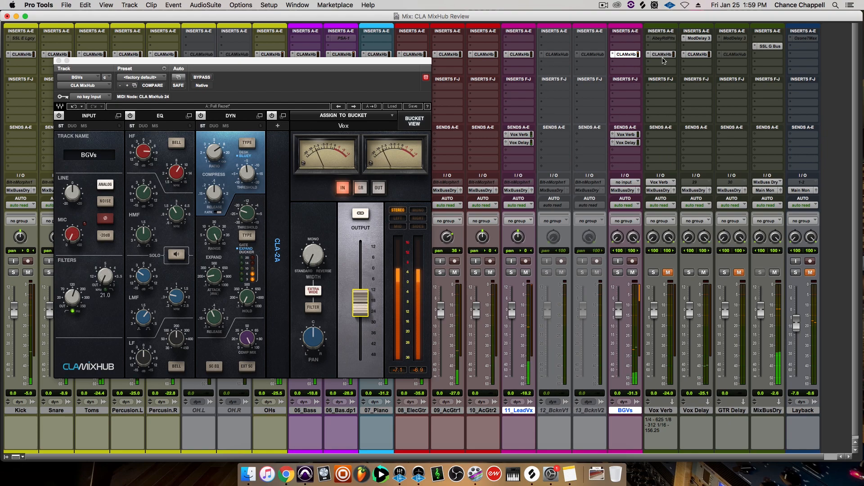
Step: Unmute Vox Verb and bypass the BGVs track's send to it
left_click(668, 272)
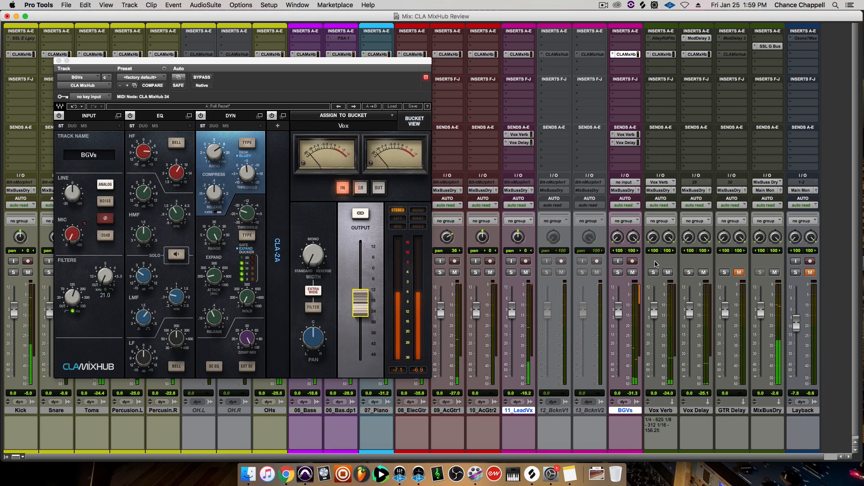
left_click(633, 135, "super")
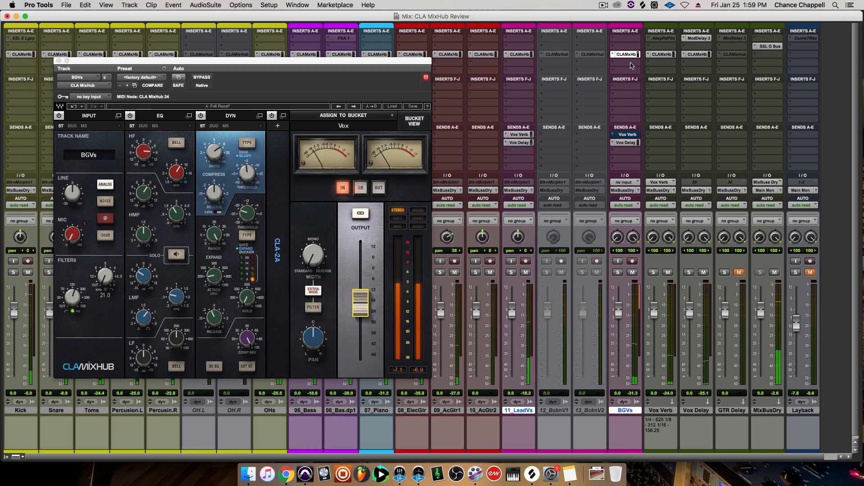
Step: Lower the output of Vox Verb's MixHub slightly and close the plug-in window
left_click(660, 54)
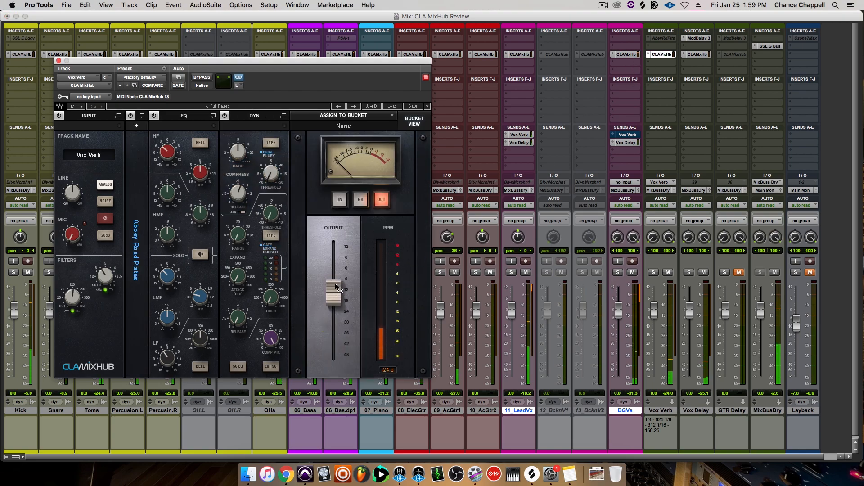
left_click_drag(333, 297, 333, 301)
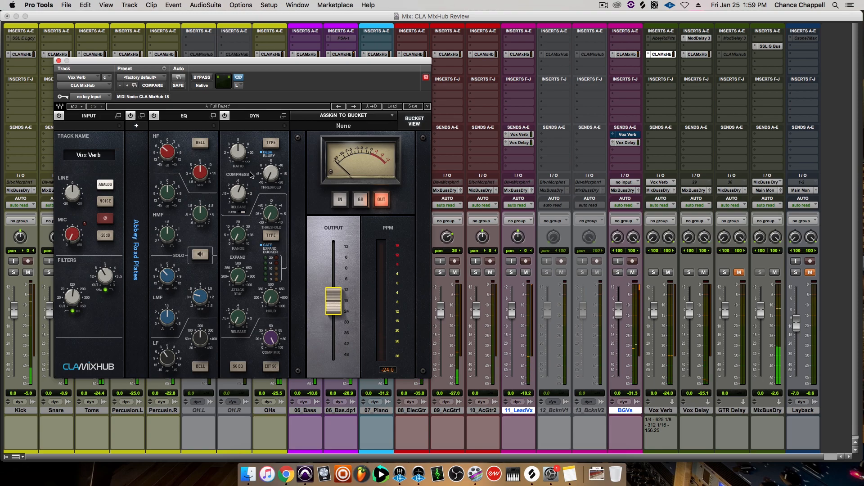
left_click(58, 61)
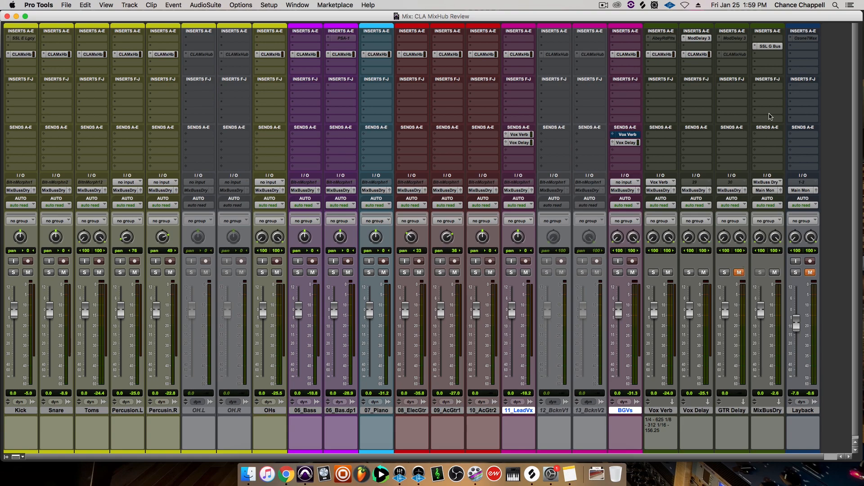
Step: Examine the gain reduction of the SSL G bus compressor on MixBusDry during playback
left_click(769, 47)
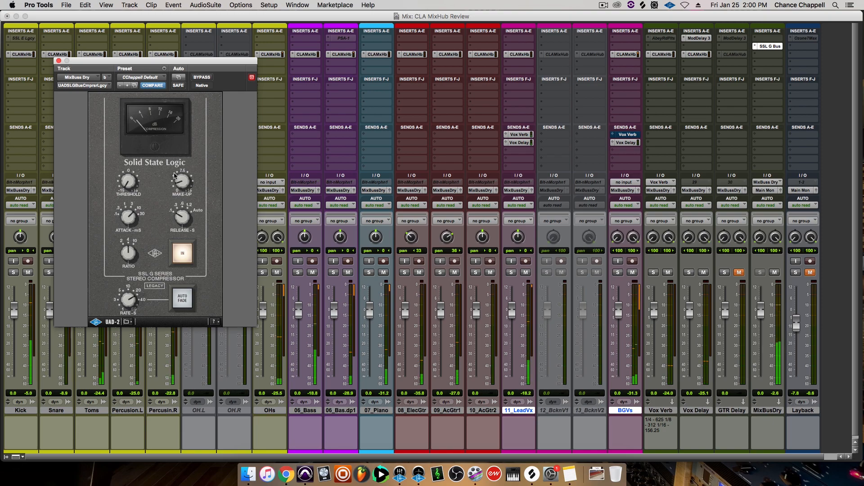
left_click(59, 61)
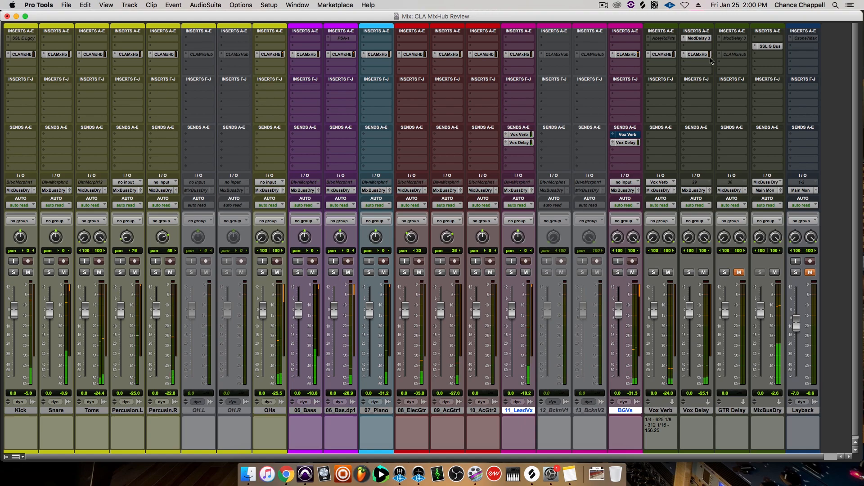
Step: Unmute GTR Delay and reactivate its Mod Delay III and MixHub inserts
left_click(740, 273)
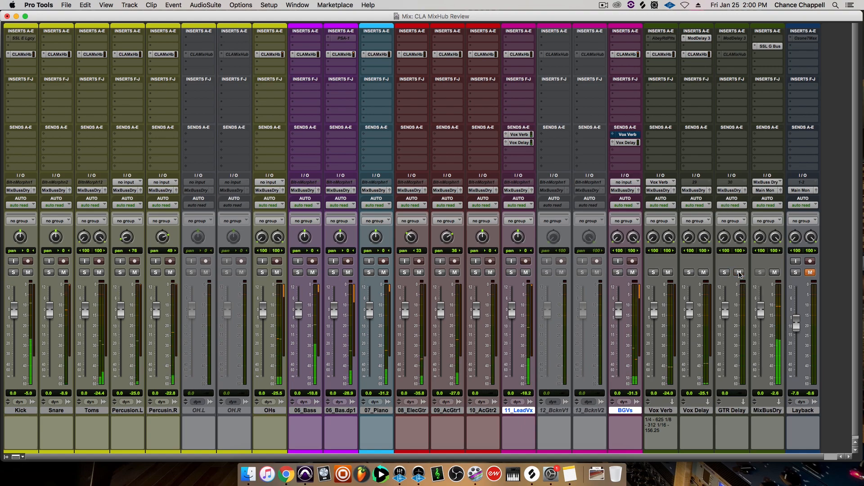
left_click(733, 39, "ctrl+super")
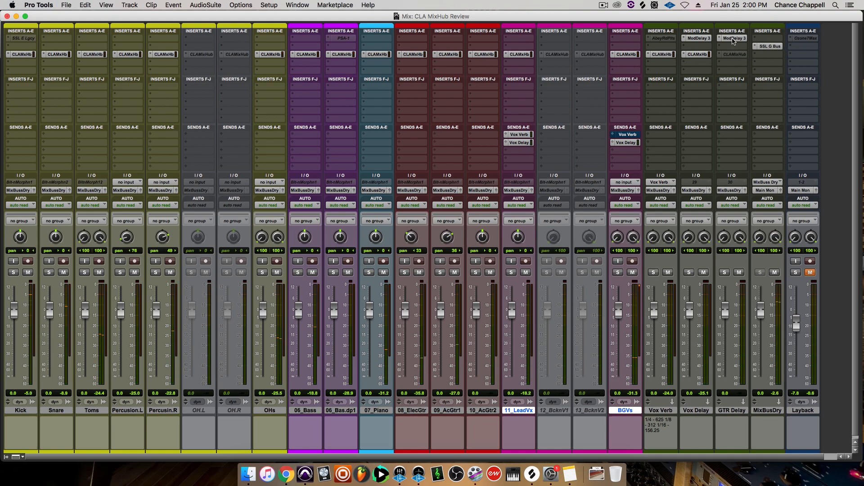
Step: Open the SSL G bus compressor on MixBusDry and switch its compression out while the mix plays
left_click(774, 46)
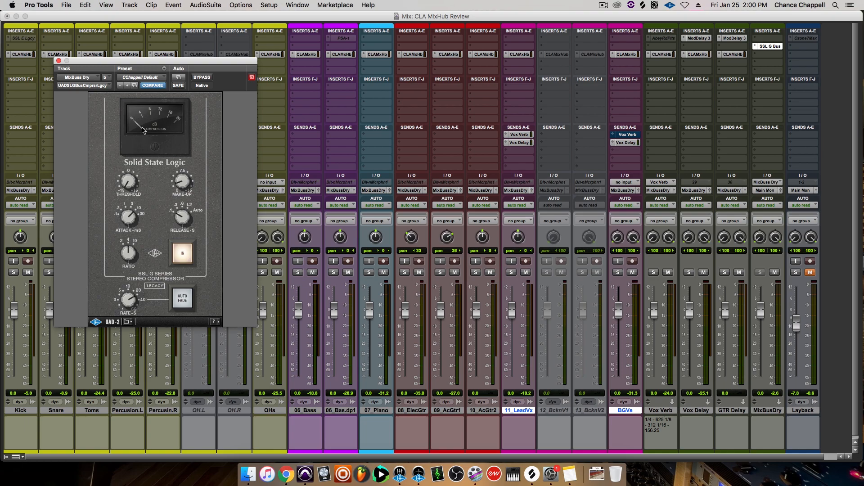
key("space")
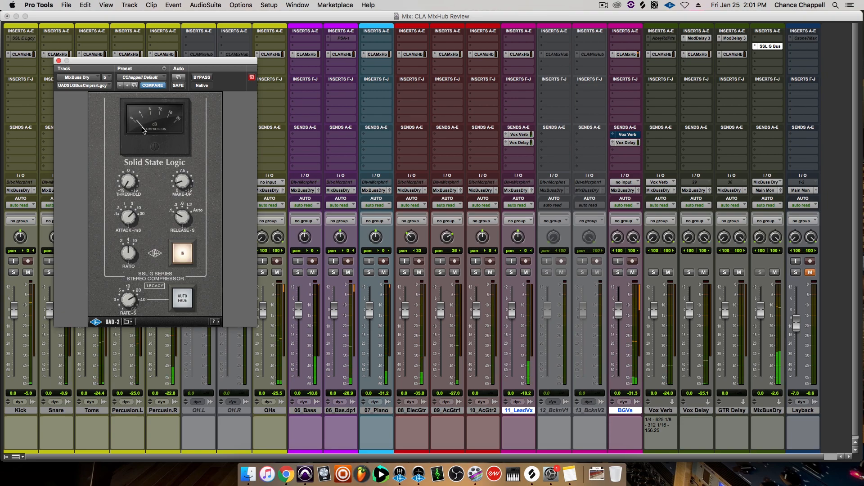
left_click(182, 262)
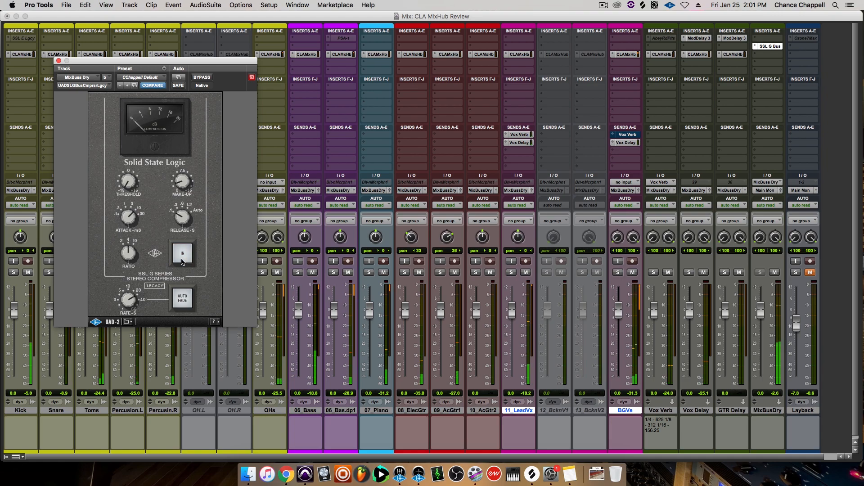
Step: Switch the SSL G bus compressor's compression back in and restart playback of the mix
left_click(182, 262)
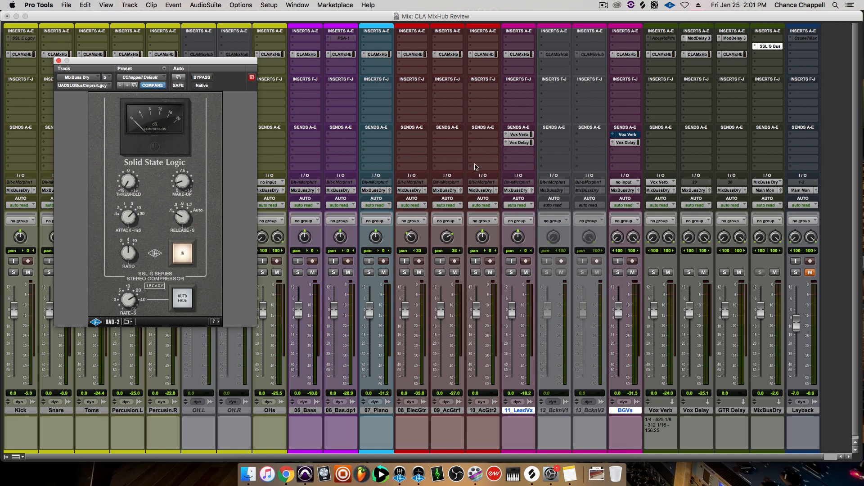
key("space")
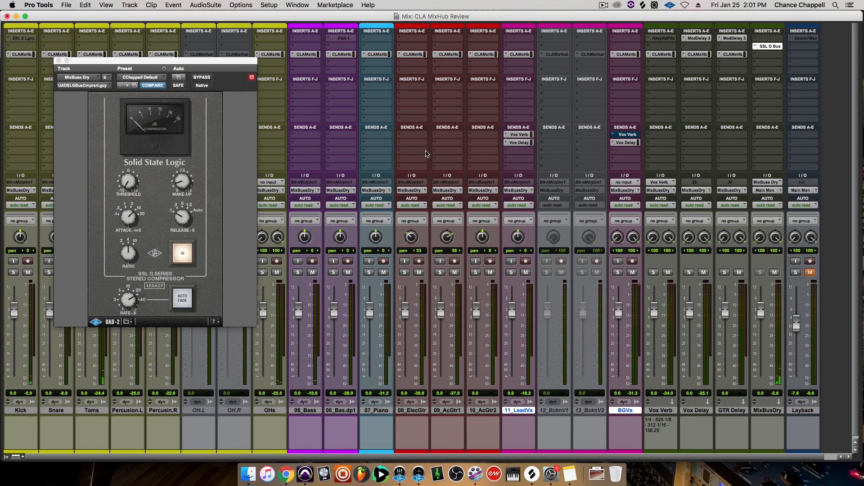
Step: In GTR Delay's Mod Delay III, set the right delay to an eighth note with 17% groove and the left groove to 6%
left_click(732, 38)
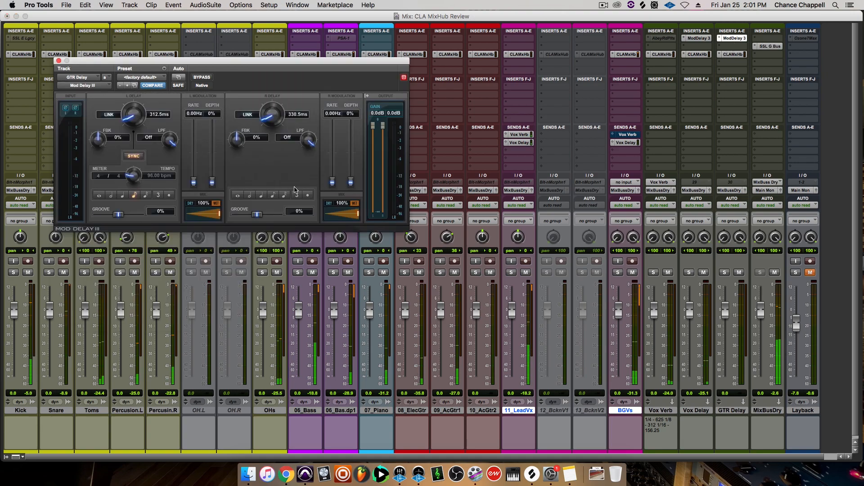
left_click(273, 195)
left_click_drag(257, 215, 259, 217)
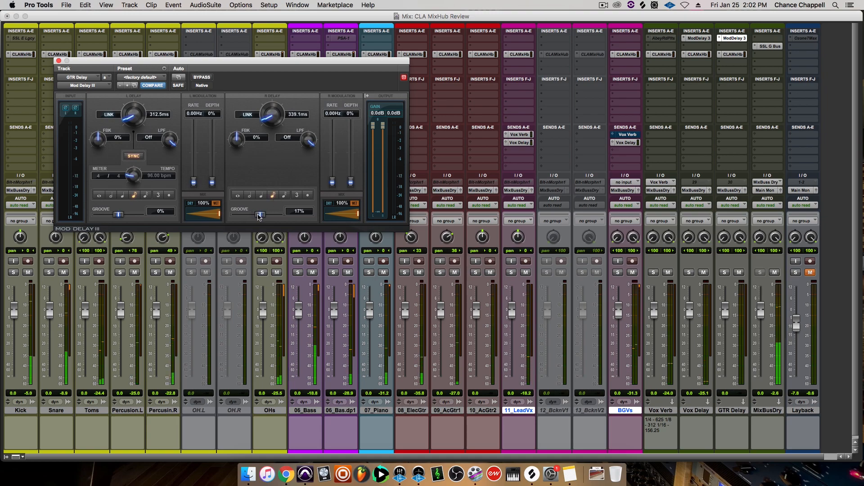
left_click_drag(125, 215, 127, 215)
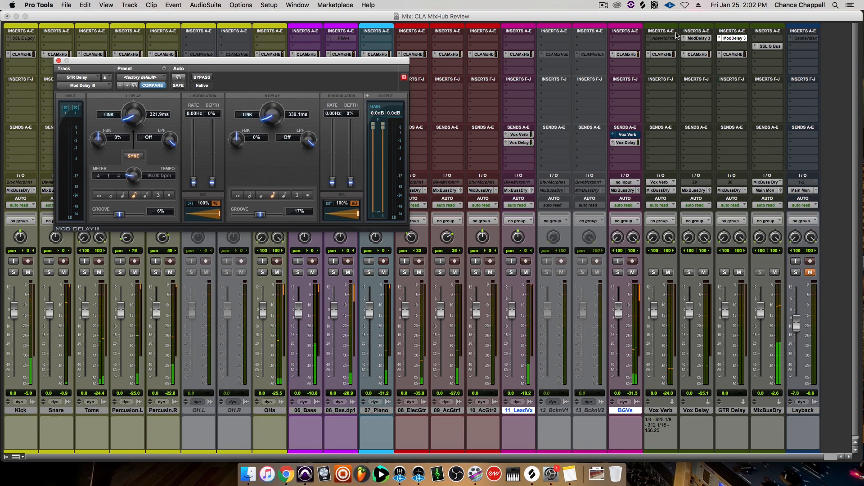
Step: Open GTR Delay's MixHub, pull its output fader almost fully down and move the plug-in window clear of the guitar channels
left_click(733, 54)
mouse_move(338, 356)
left_mouse_down()
mouse_move(339, 310)
mouse_move(338, 355)
left_mouse_up()
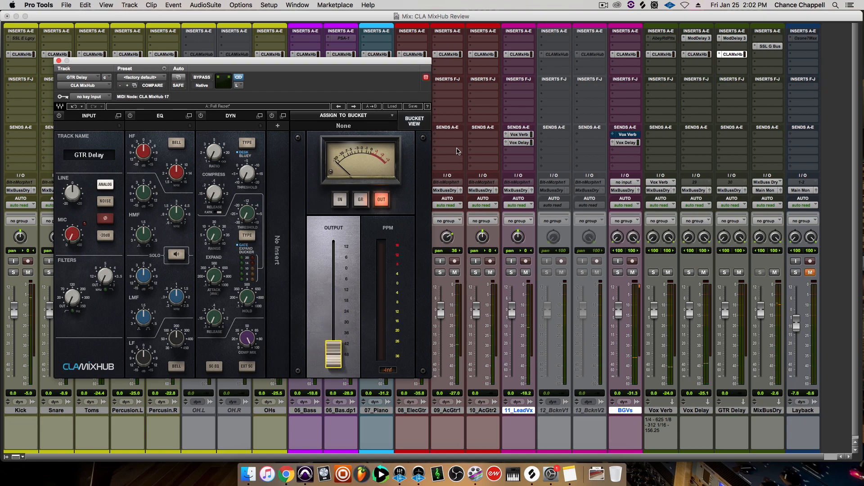
left_click_drag(389, 68, 340, 60)
Step: Select 08_ElecGtr, 09_AcGtr1 and 10_AcGtr2 and assign their first send to the GTR Delay track
left_click(416, 411)
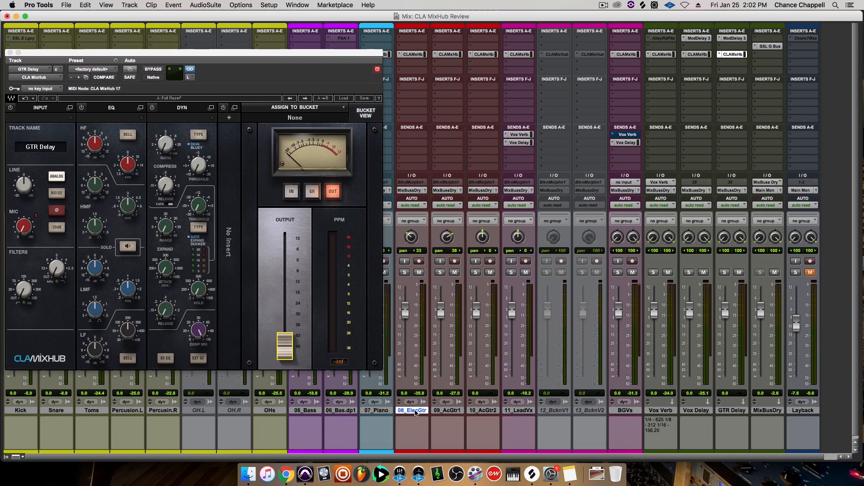
left_click(474, 410, "shift")
left_click(407, 136)
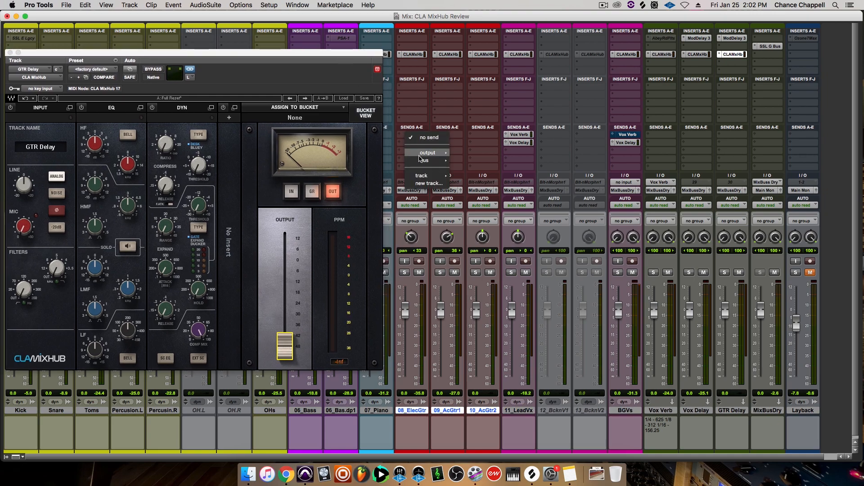
mouse_move(430, 175)
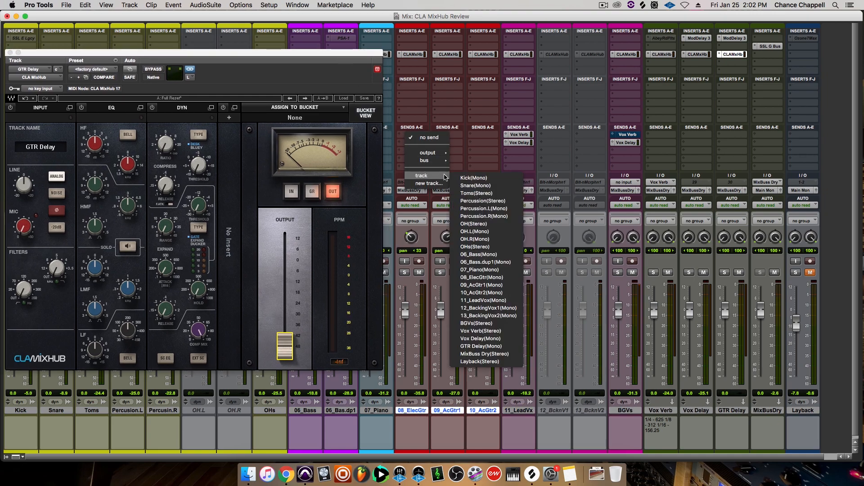
left_click(489, 349)
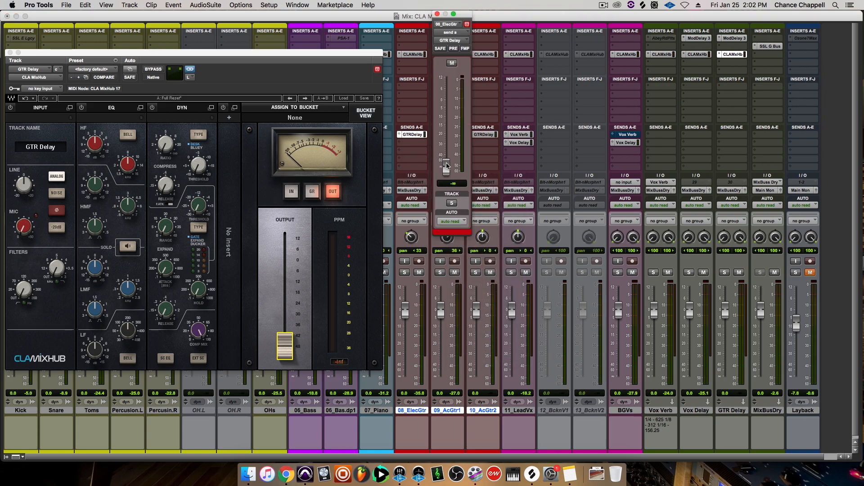
Step: Set the GTR Delay sends of all three guitar tracks to 0.0 dB and pre-fader, using the expanded send view temporarily
left_click(399, 135, "super")
left_click(399, 165, "alt")
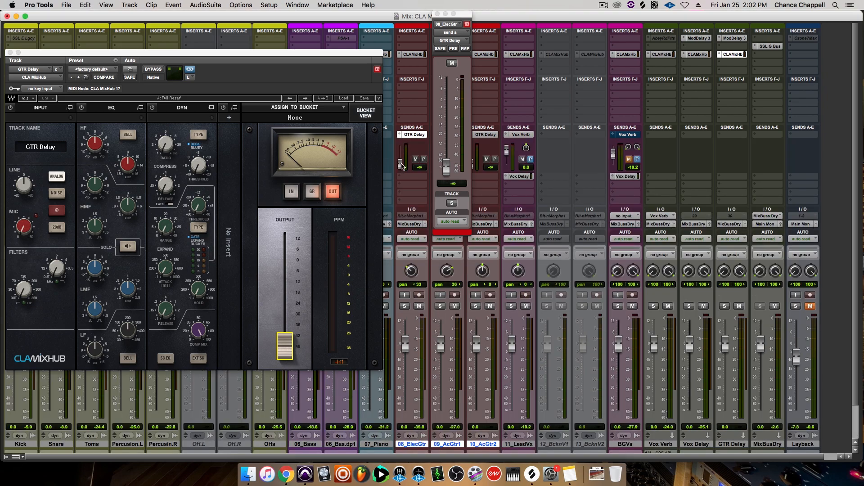
left_click(437, 14)
left_click(435, 164, "alt")
left_click(470, 166, "alt")
left_click(495, 160)
left_click(459, 159)
left_click(424, 159)
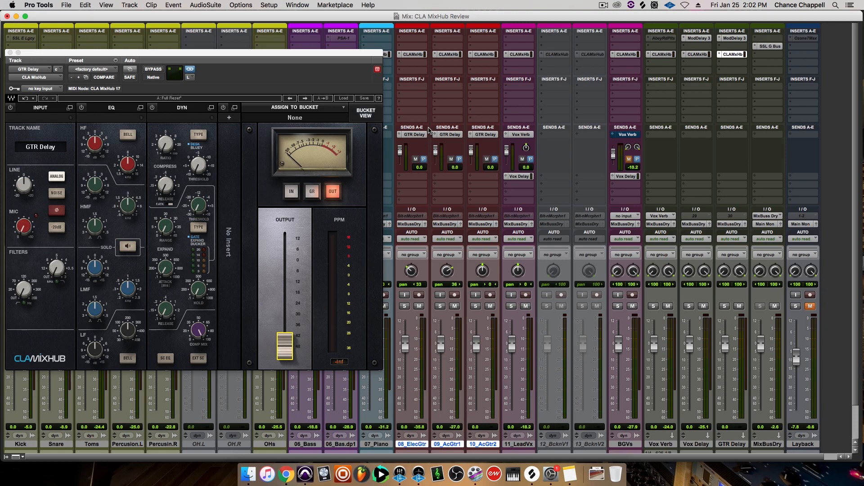
left_click(400, 136, "ctrl+super")
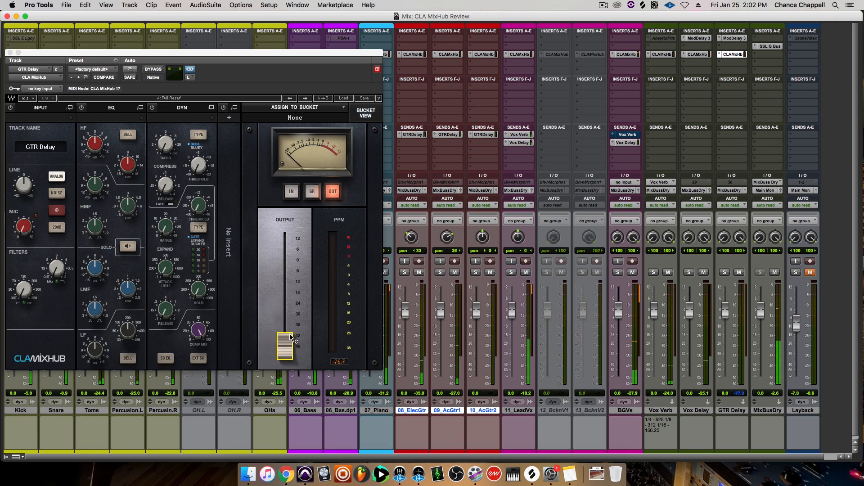
Step: Solo GTR Delay with the three guitar tracks and bring its MixHub output up to judge it, settling on a low level
left_click_drag(284, 346, 284, 261)
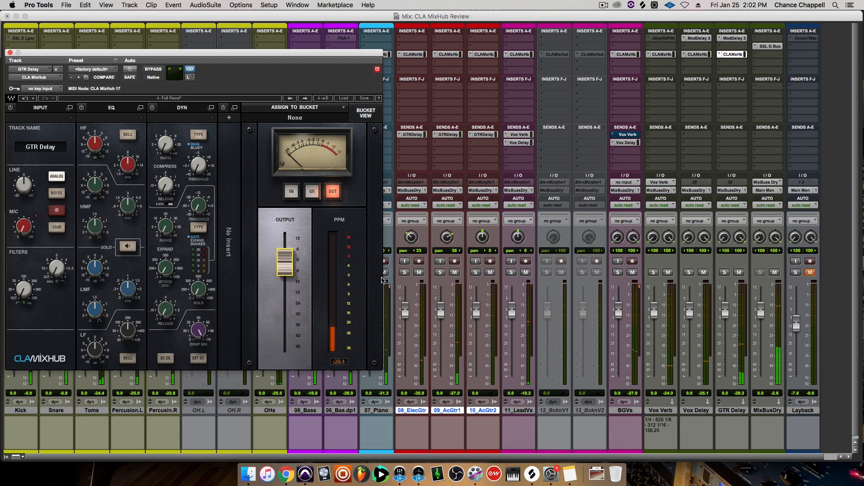
left_click(404, 272)
left_click(440, 272)
left_click(475, 272)
left_click(724, 273)
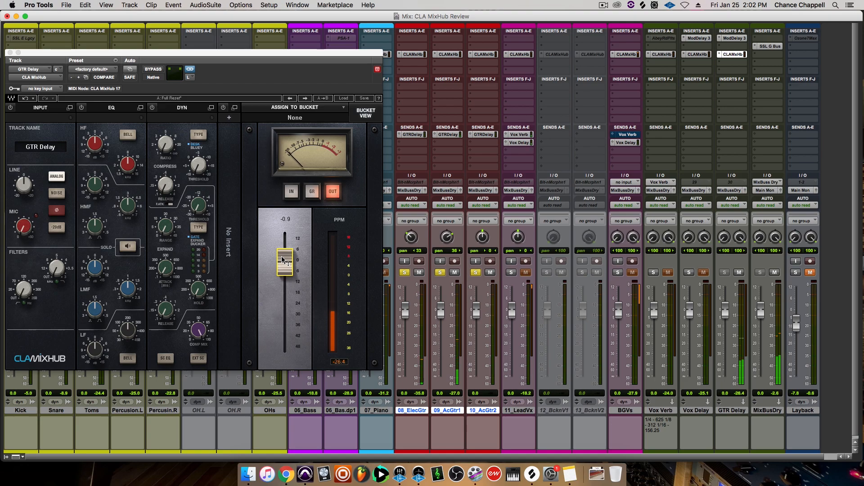
left_click_drag(284, 260, 284, 307)
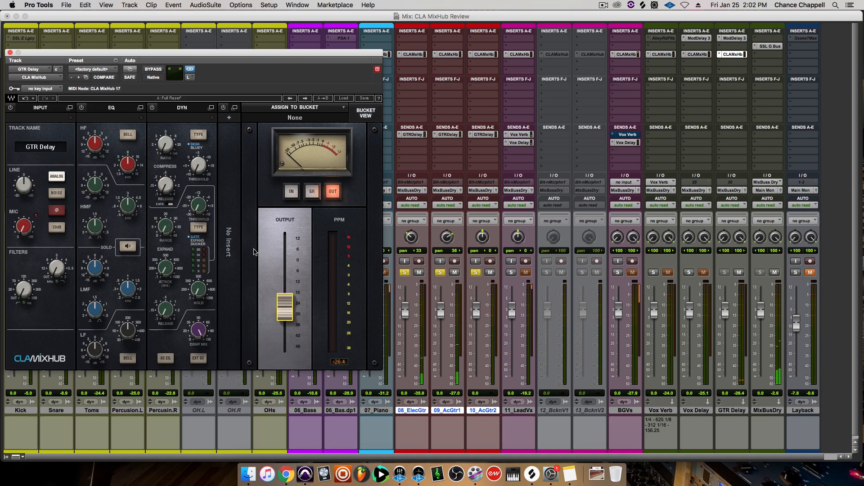
Step: Compare the soloed guitars with GTR Delay muted and unmuted
left_click_drag(231, 56, 246, 56)
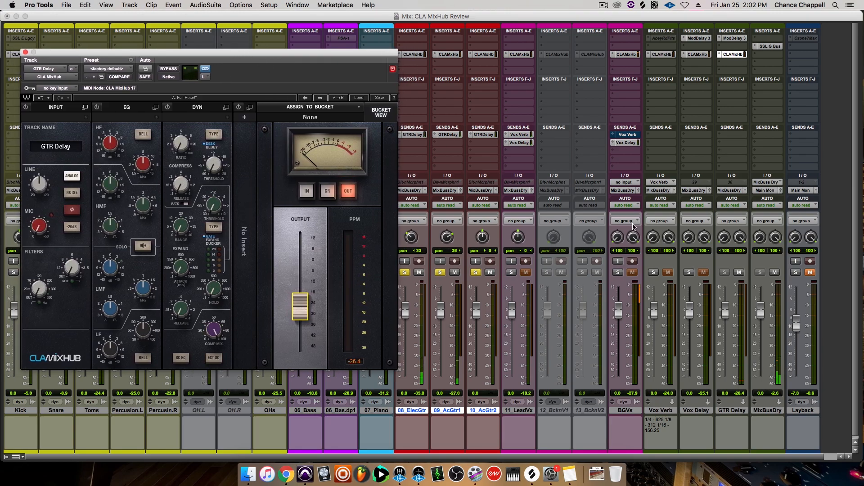
left_click(738, 272)
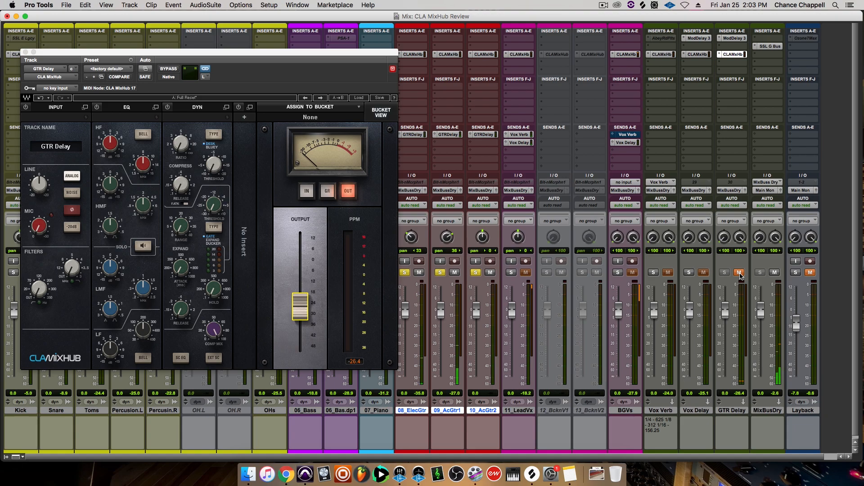
left_click(739, 273)
Step: Clear the guitar solos, listen to GTR Delay alone and raise its MixHub output
left_click(476, 272, "alt+shift")
left_click(724, 272)
left_click_drag(300, 306, 300, 280)
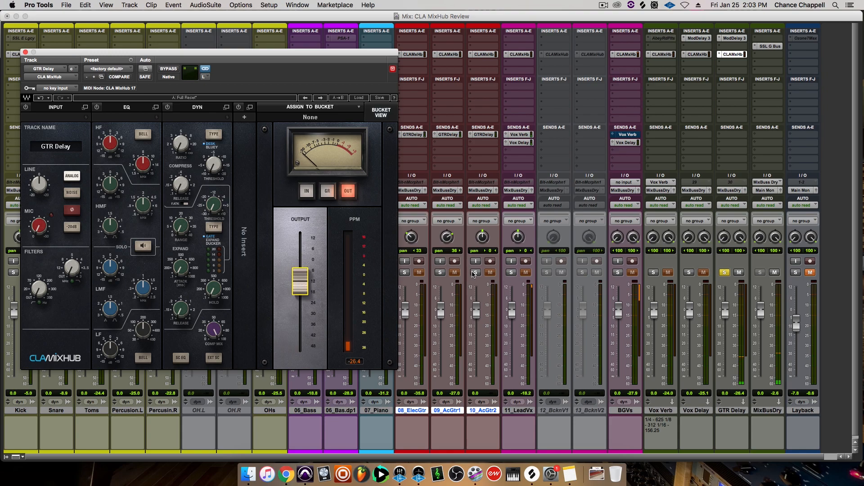
Step: Solo the three guitars again, trim GTR Delay's MixHub output to about -12.1 dB and compare with the delay muted and unmuted
left_click(475, 273)
left_click(440, 272)
left_click(405, 272)
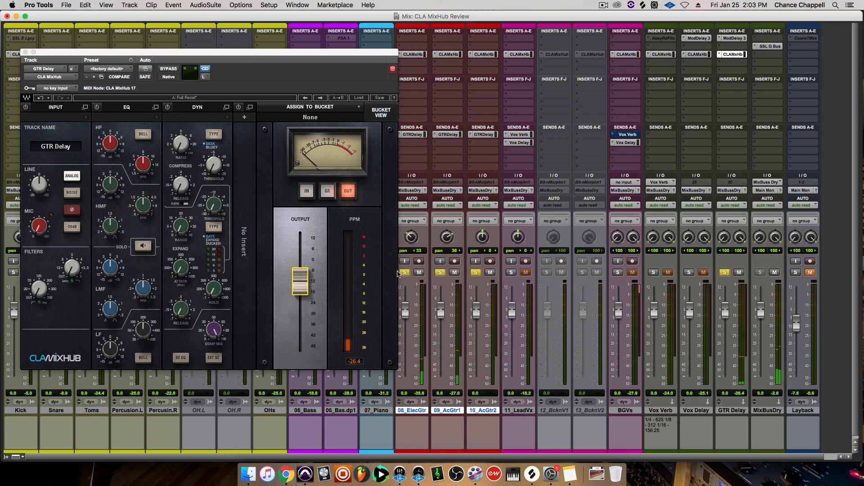
left_click_drag(300, 284, 301, 285)
left_click(739, 273)
left_click(740, 273)
Step: In GTR Delay's MixHub, set the high-pass filter to about 119.5 Hz, engage the low-pass and shape the low mids, then clear all solos
left_click_drag(39, 294, 35, 285)
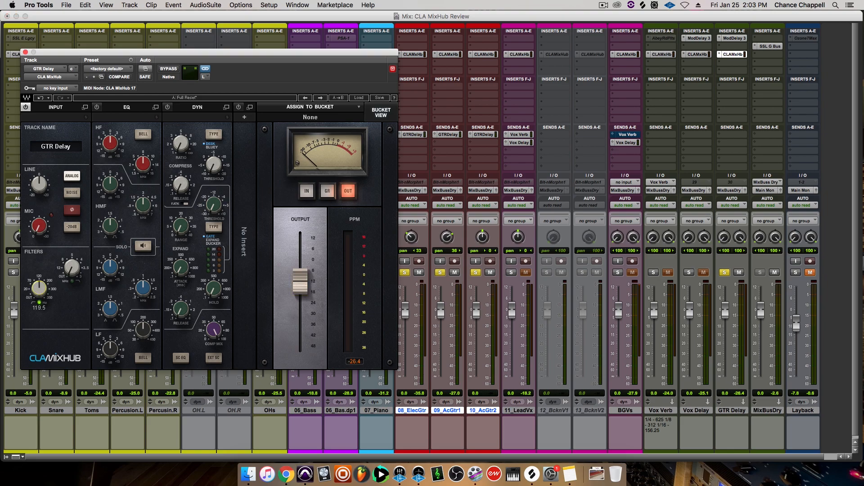
left_click_drag(74, 270, 74, 264)
left_click_drag(111, 267, 142, 290)
left_click(653, 272, "alt")
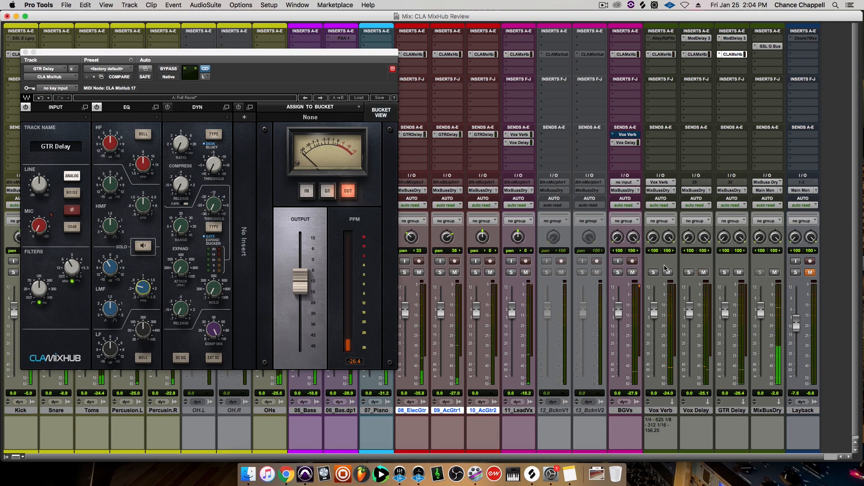
Step: With GTR Delay soloed, set its MixHub high-mid gain to 2.9, adjust the high-mid frequency and low-pass filter, and unsolo it
left_click(724, 273)
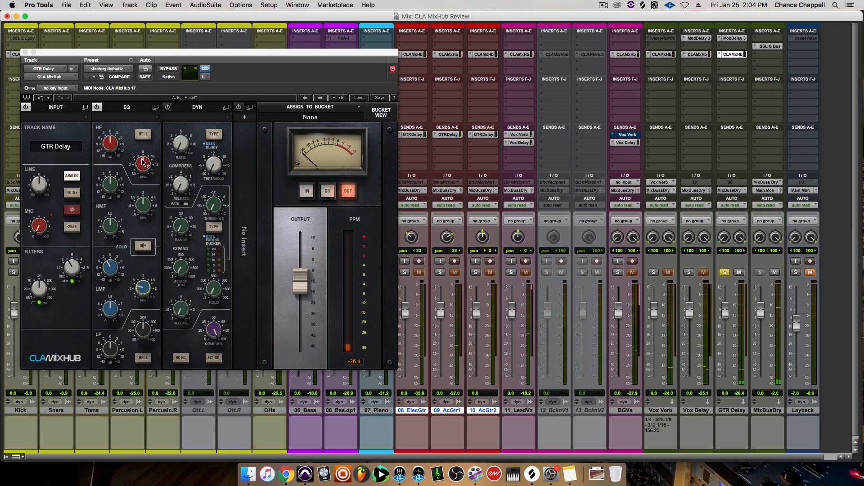
left_click_drag(112, 185, 111, 147)
left_click_drag(140, 202, 113, 218)
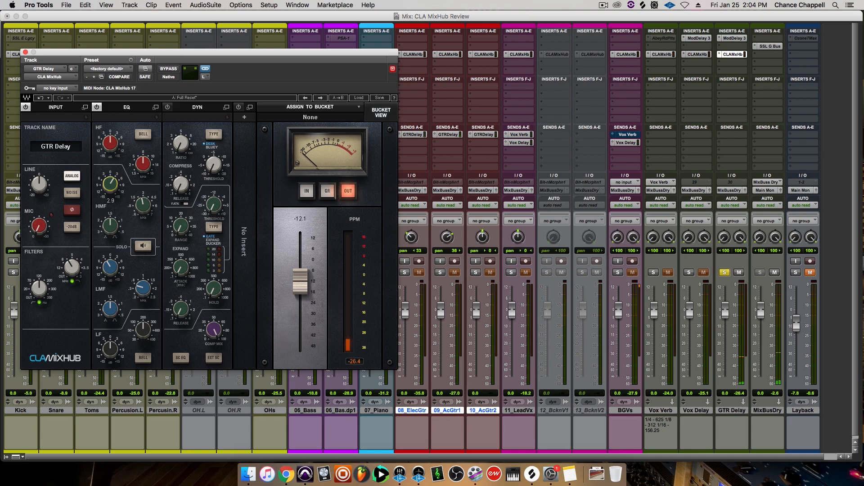
left_click_drag(71, 262, 71, 259)
left_click(725, 273)
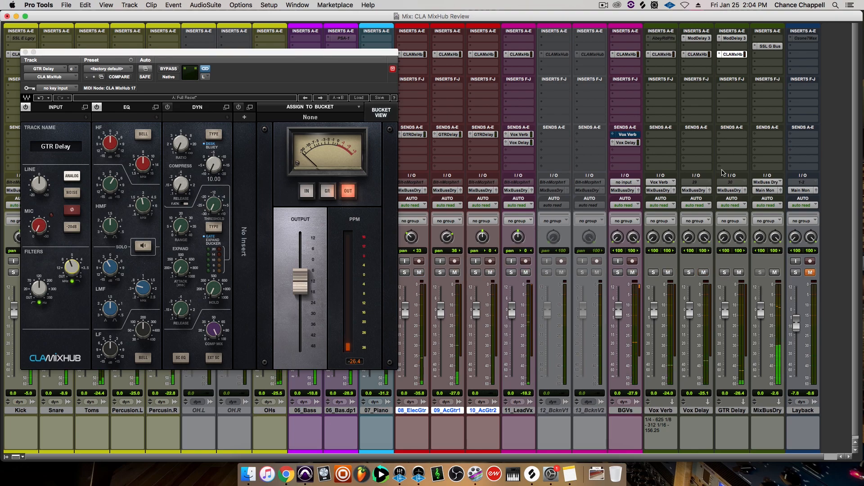
Step: Set GTR Delay's MixHub output to about -13.8 dB while the full mix plays
mouse_move(302, 286)
mouse_move(302, 286)
left_mouse_down()
mouse_move(301, 268)
mouse_move(300, 291)
mouse_move(300, 284)
left_mouse_up()
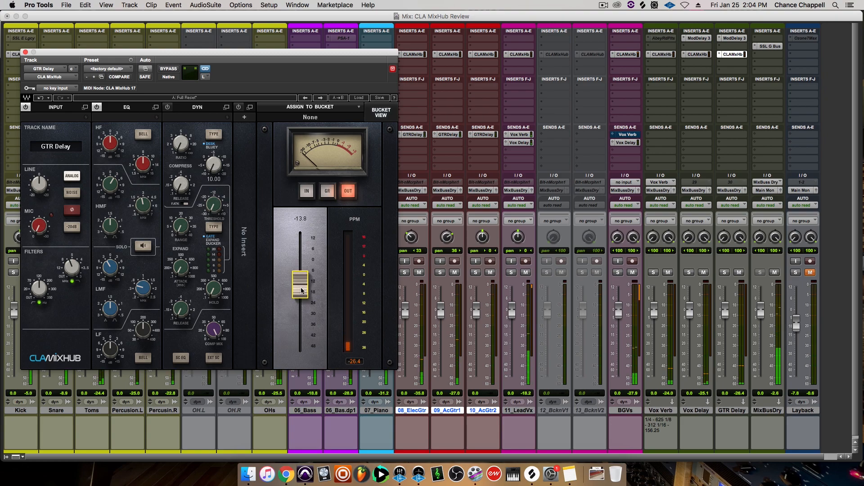
left_click_drag(301, 291, 301, 290)
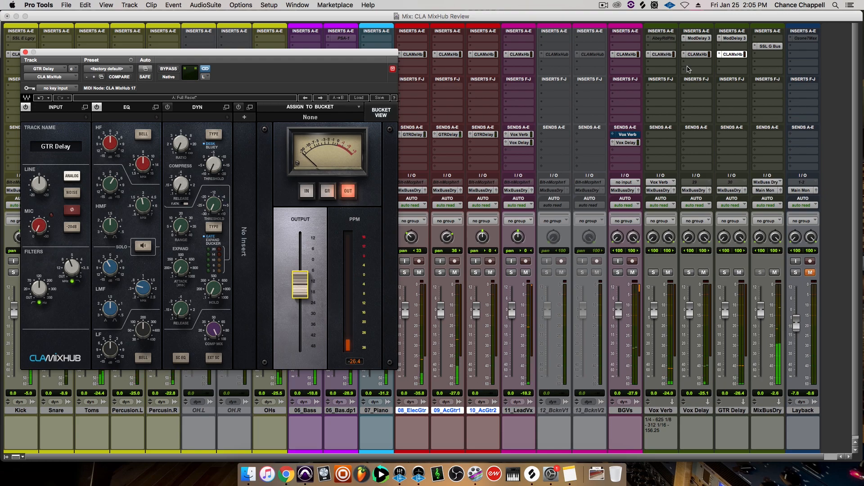
Step: Check the SSL G bus compressor on MixBusDry during playback and close its window
left_click(770, 47)
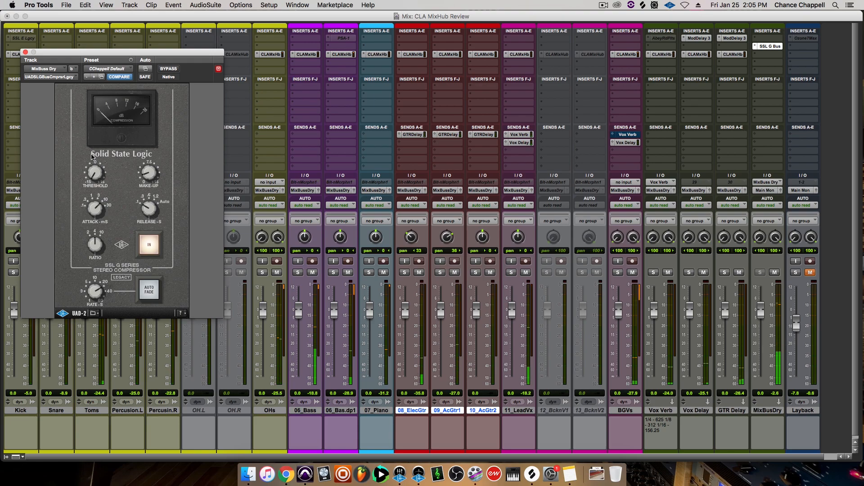
left_click(25, 52)
Step: Save the session from the Edit window, return to the song's start, fit the whole song in view and play it
key("super+equal")
key("super+s")
key("Return")
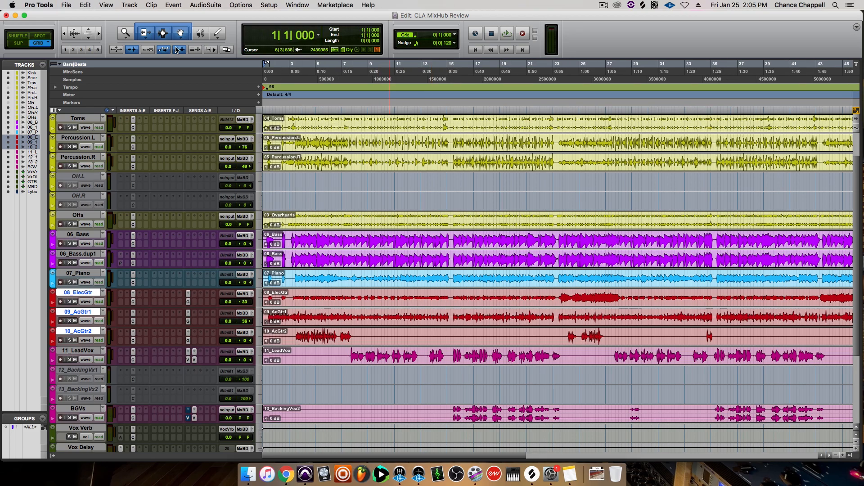
key("super+bracketleft")
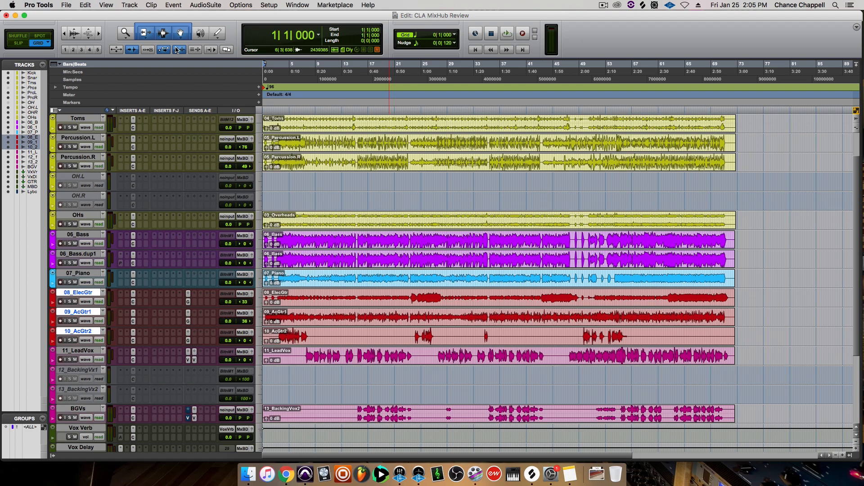
scroll(351, 179, "down", 5)
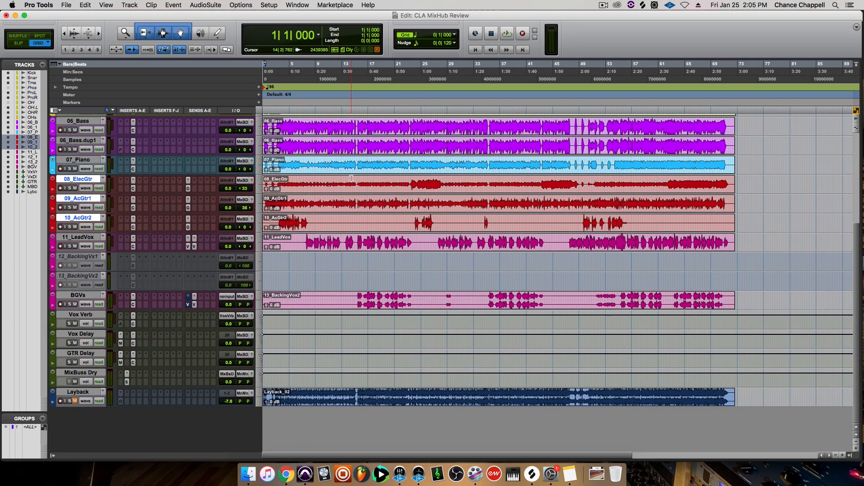
key("space")
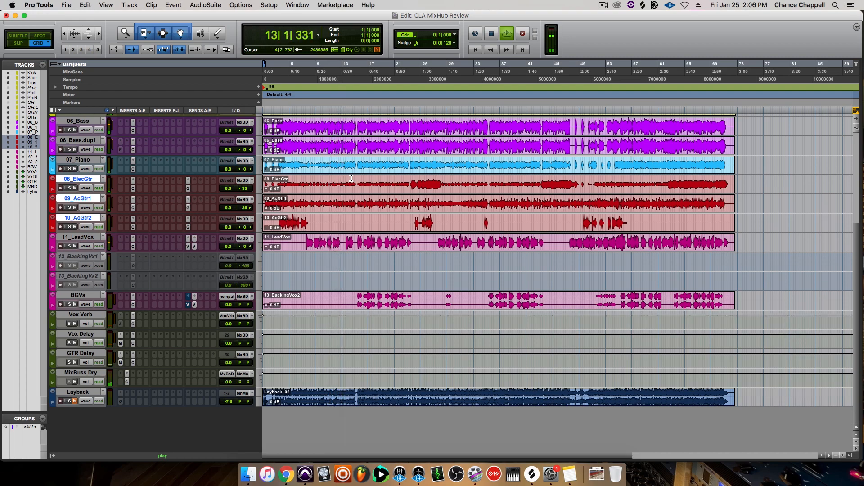
Step: Raise 11_LeadVox's MixHub output slightly and show the output faders of the Vox bucket
left_click(133, 246)
left_click_drag(297, 274, 297, 271)
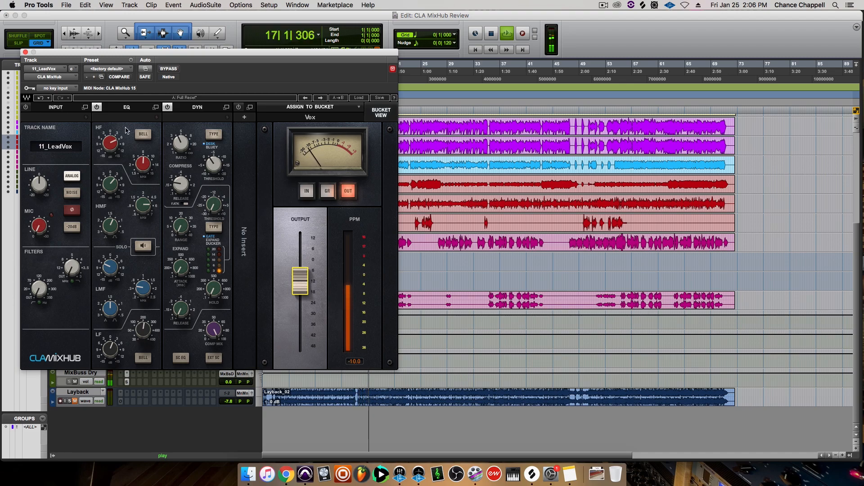
left_click(381, 113)
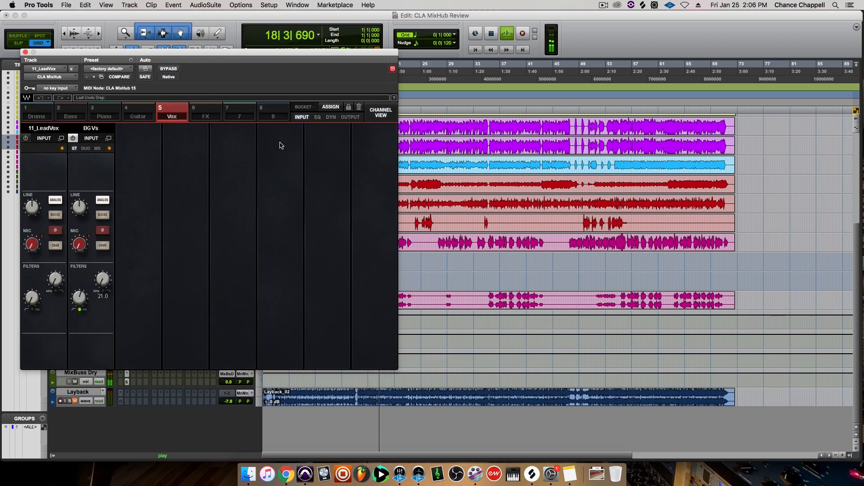
left_click(349, 117)
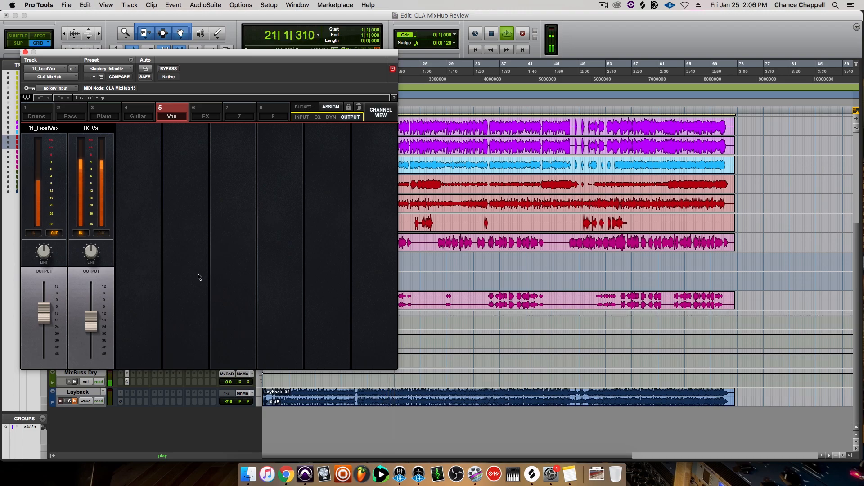
Step: Set the feedback of GTR Delay's Mod Delay III to 18% left and 10% right while the mix plays
left_click(25, 52)
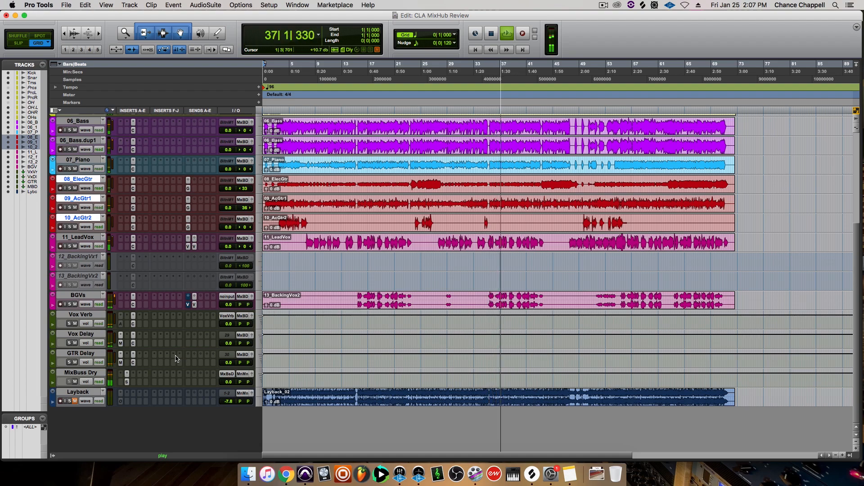
left_click(121, 363)
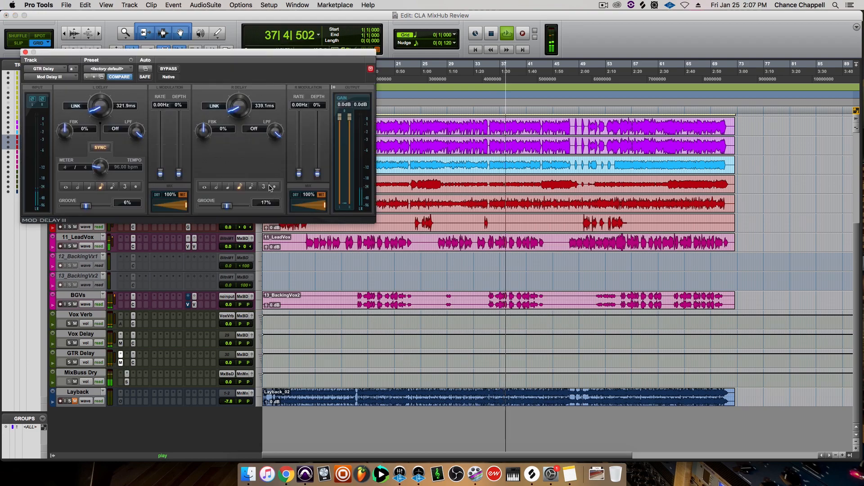
left_click_drag(209, 136, 203, 122)
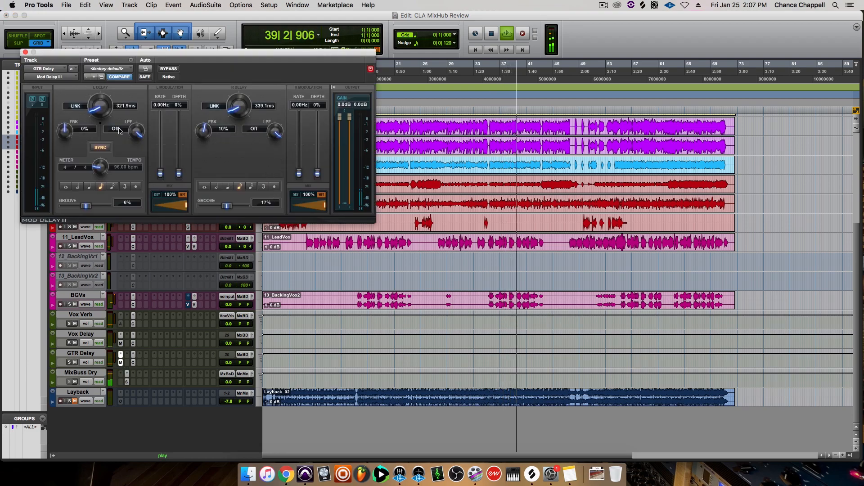
left_click_drag(66, 138, 66, 139)
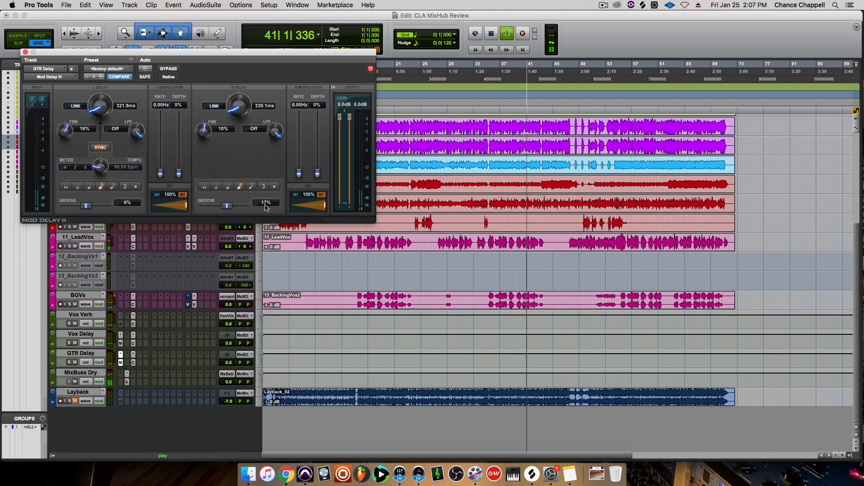
left_click(25, 52)
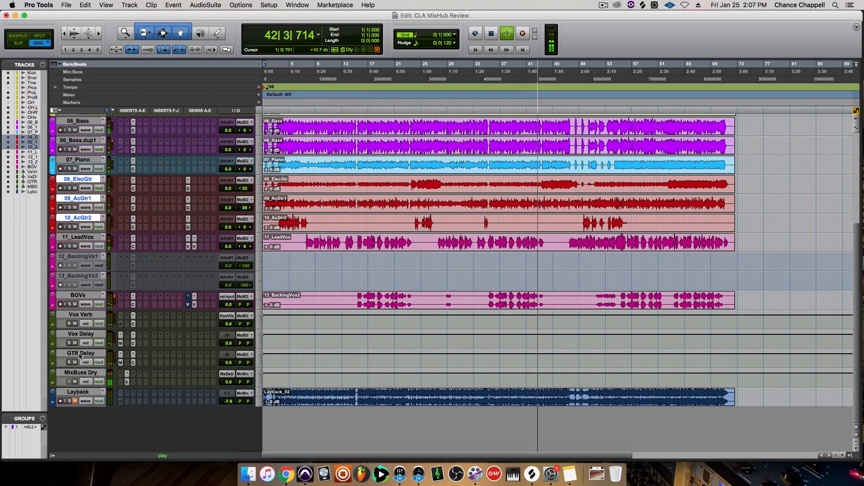
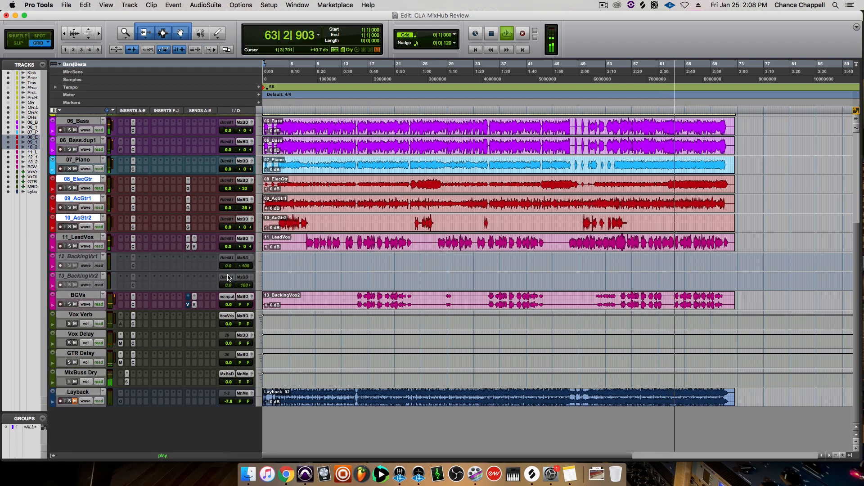
Step: Slightly lower Vox Verb's MixHub output in channel view during playback and close the plug-in window
left_click(134, 325)
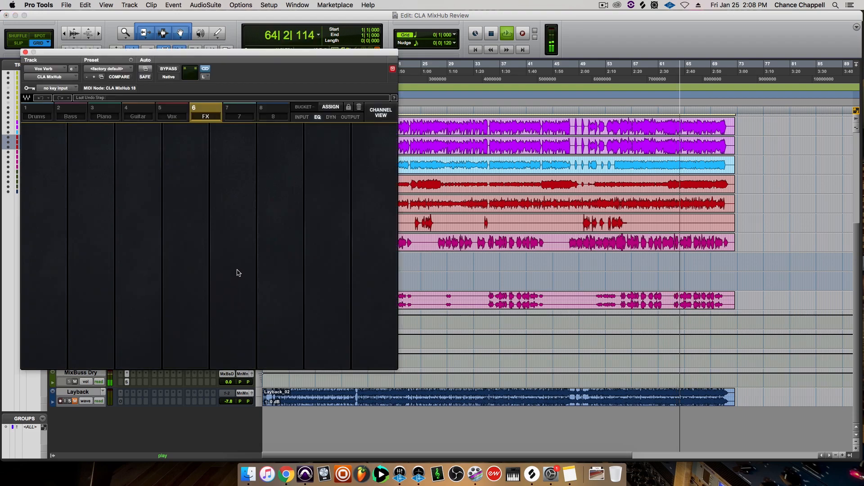
left_click_drag(301, 285, 301, 288)
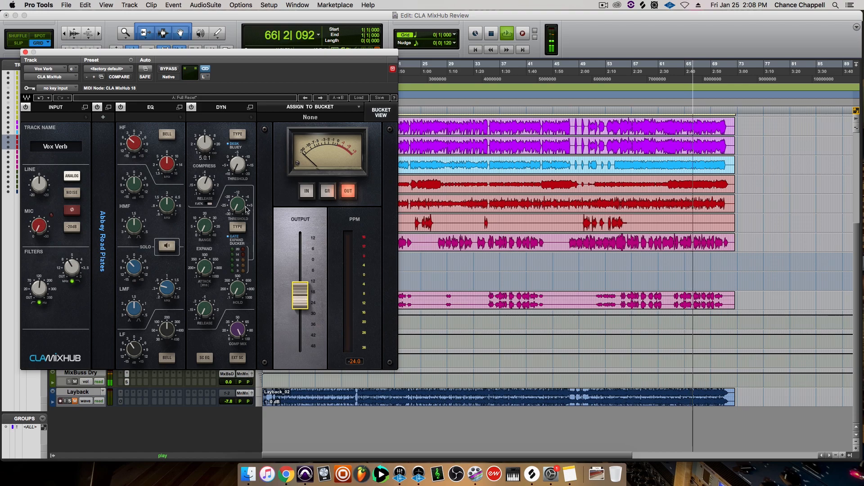
left_click(25, 52)
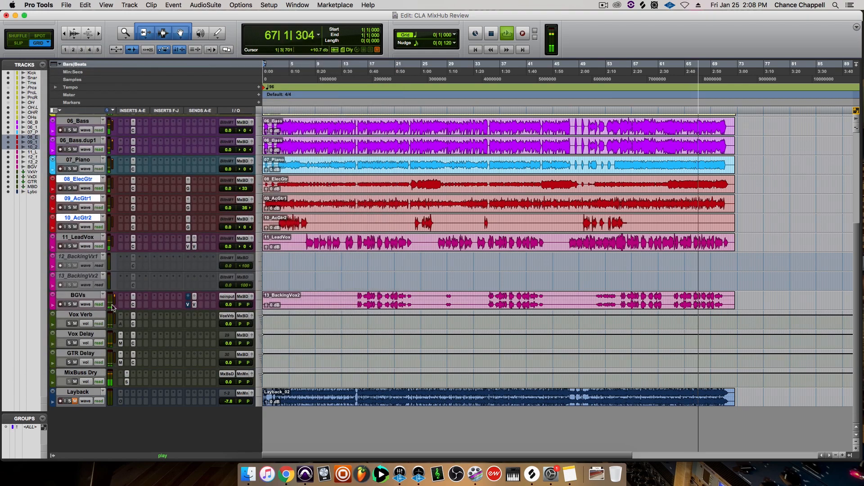
Step: Slightly raise Vox Delay's MixHub output during playback and close the plug-in window
left_click(134, 343)
left_click_drag(306, 298, 306, 294)
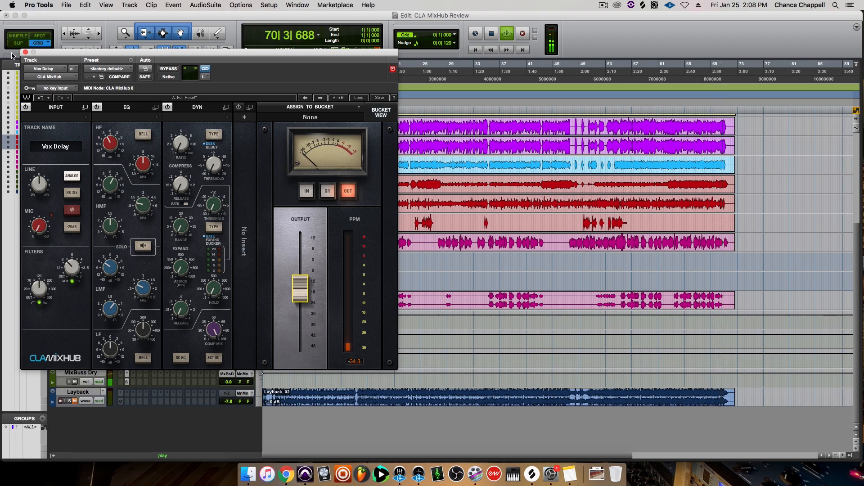
left_click(25, 52)
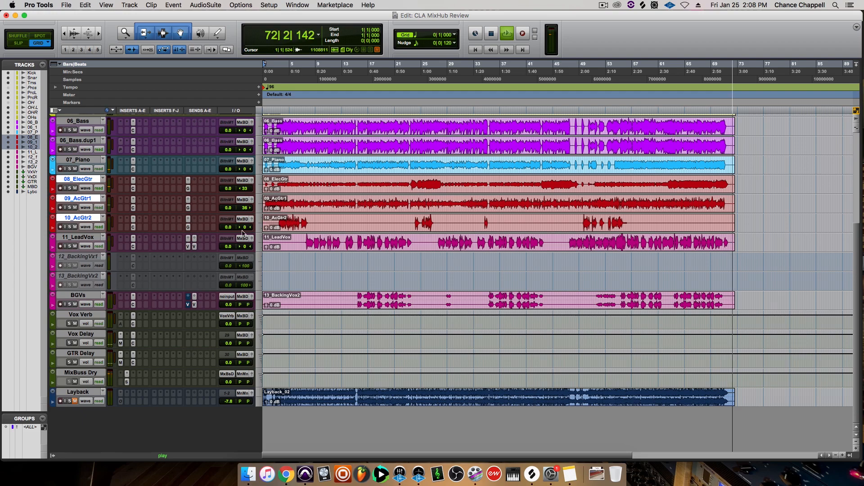
Step: Set GTR Delay's Mod Delay III feedback to 31% left and 24% right, and audition the song's ending from 69|2|000
key("space")
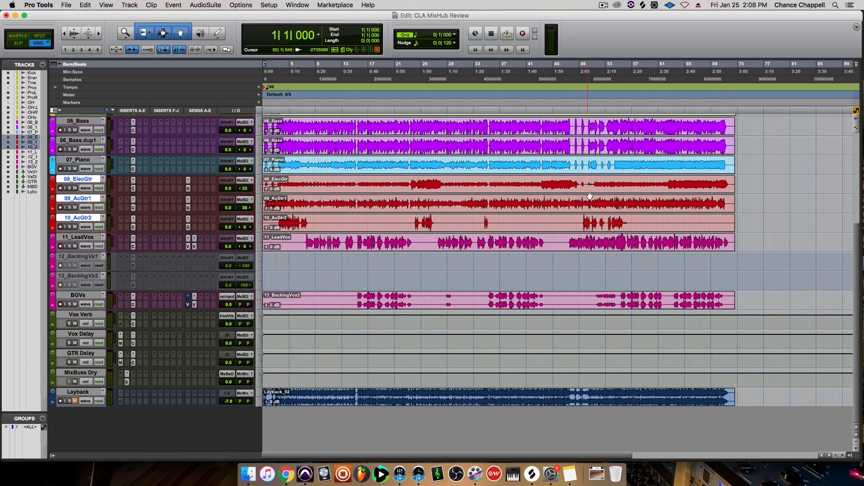
left_click(712, 182)
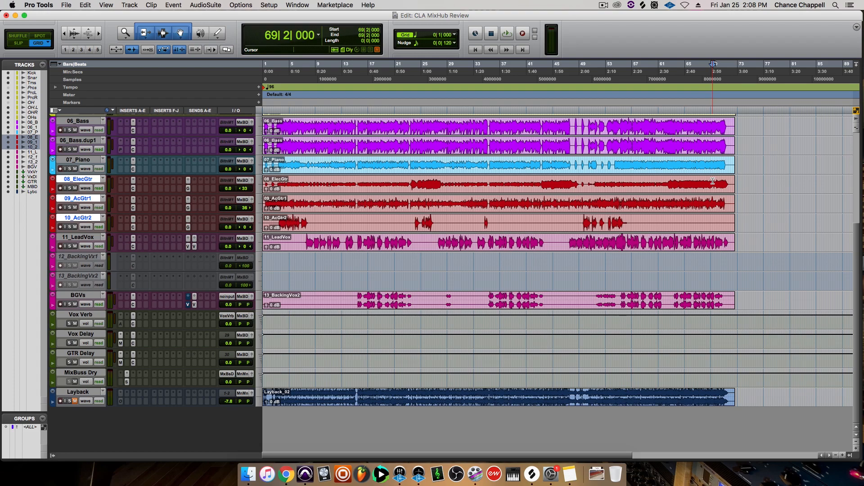
left_click(121, 362)
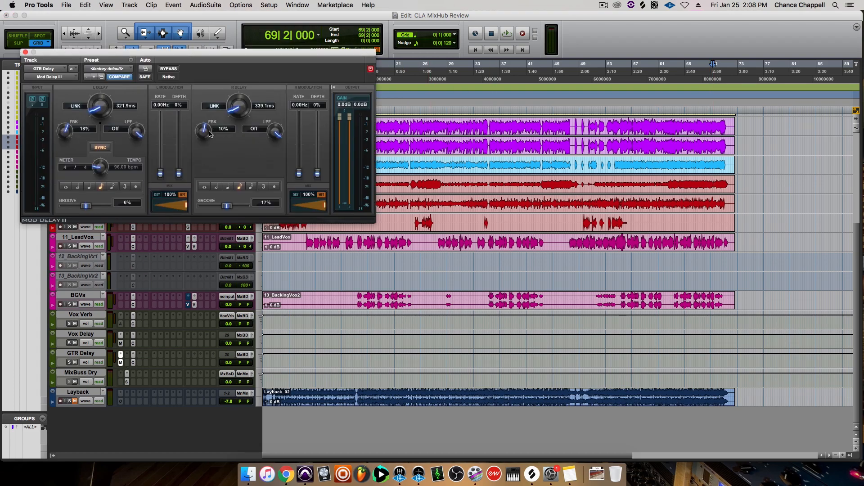
left_click_drag(204, 137, 203, 128)
left_click_drag(62, 137, 60, 132)
key("space")
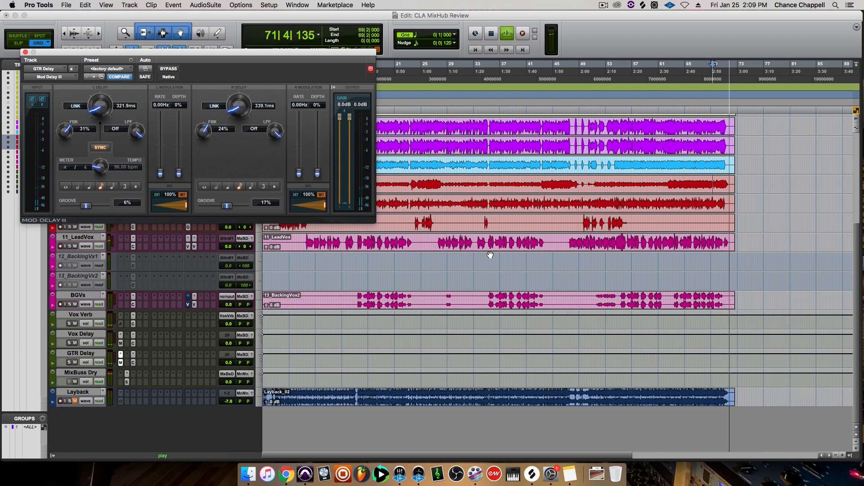
key("space")
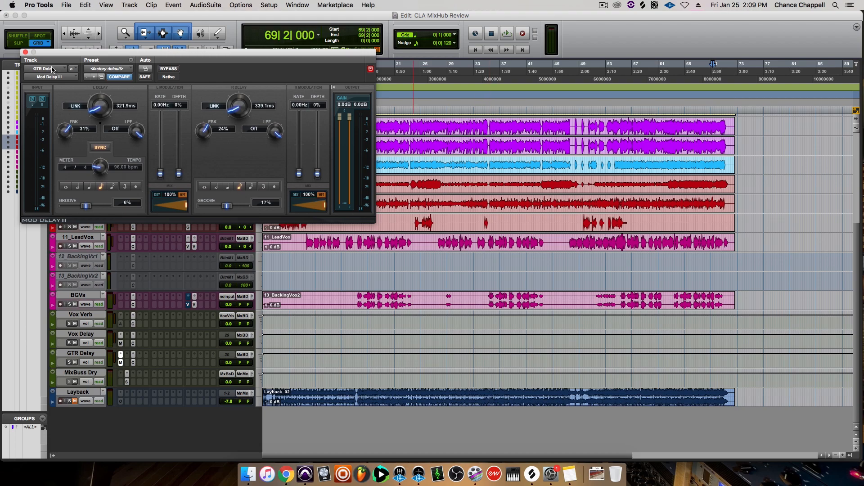
left_click(25, 53)
Step: Open Percussion.R's MixHub in channel view to reach its output fader
scroll(305, 293, "up", 8)
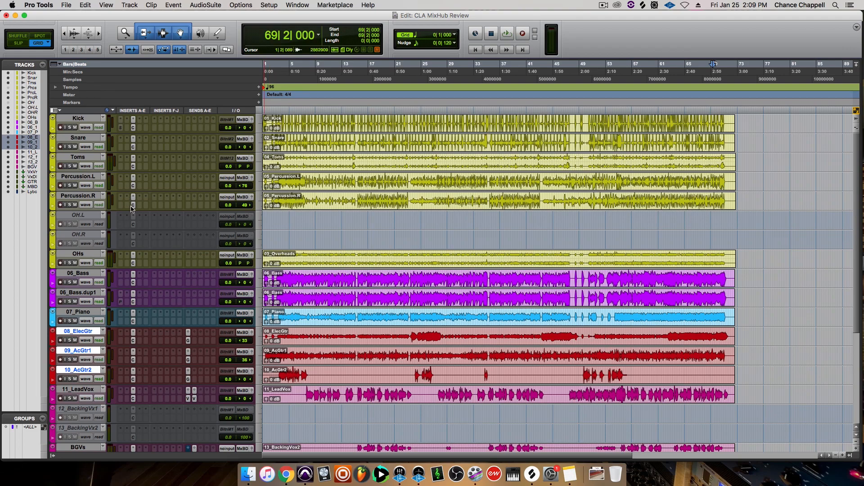
left_click(133, 206)
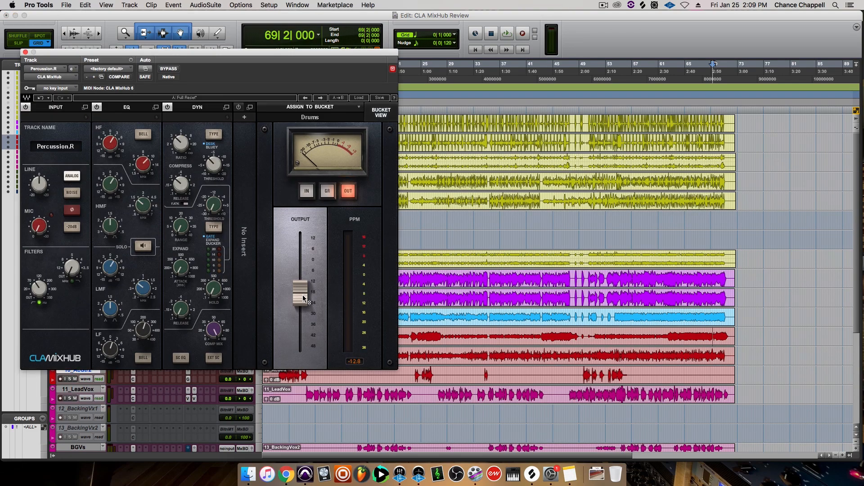